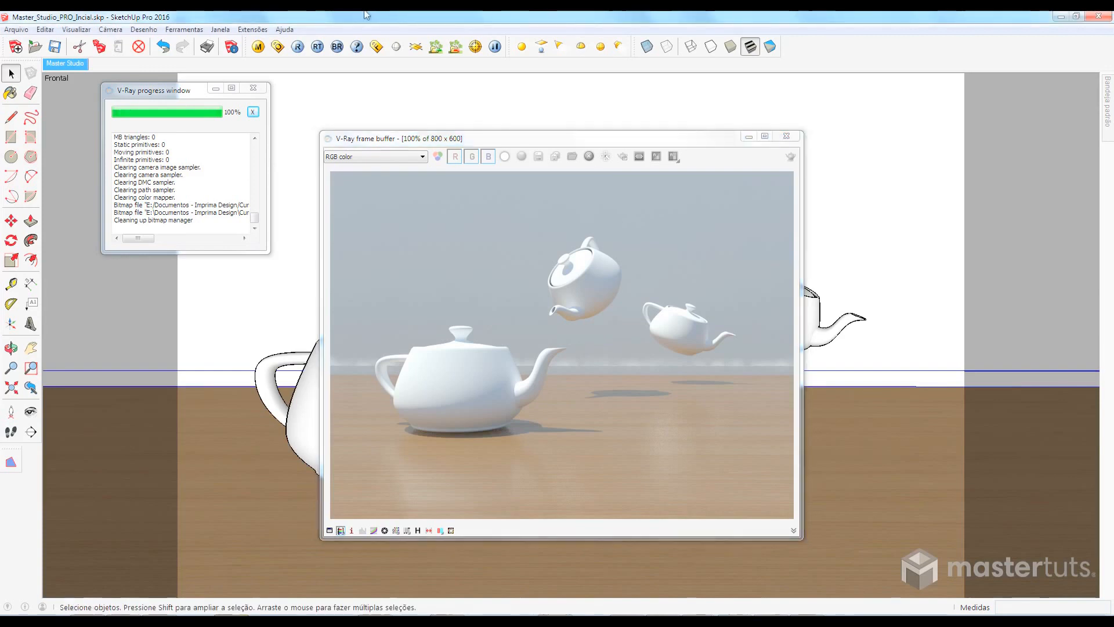
Turn on Override materials in the V-Ray global switches, with the options beside the render
left_click(282, 49)
left_click_drag(430, 143, 508, 141)
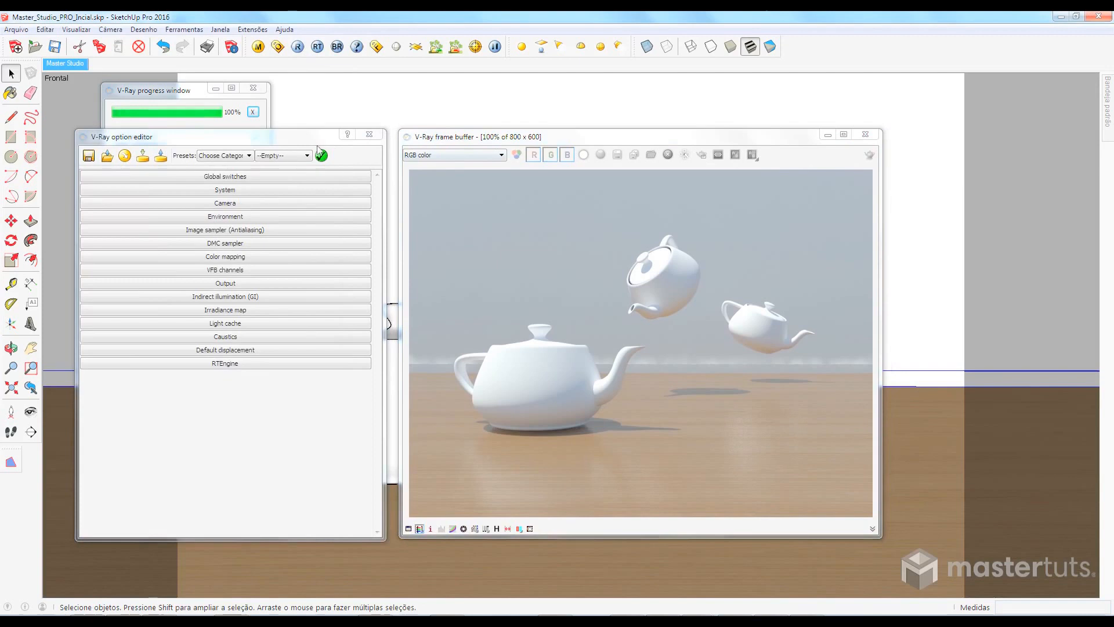
left_click(274, 176)
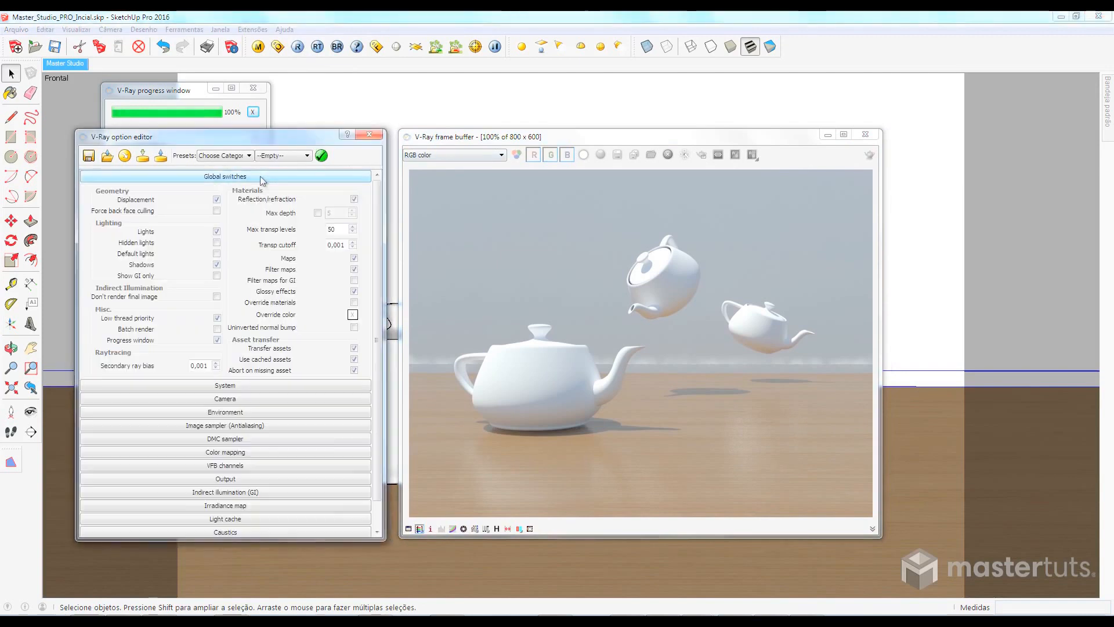
left_click(354, 303)
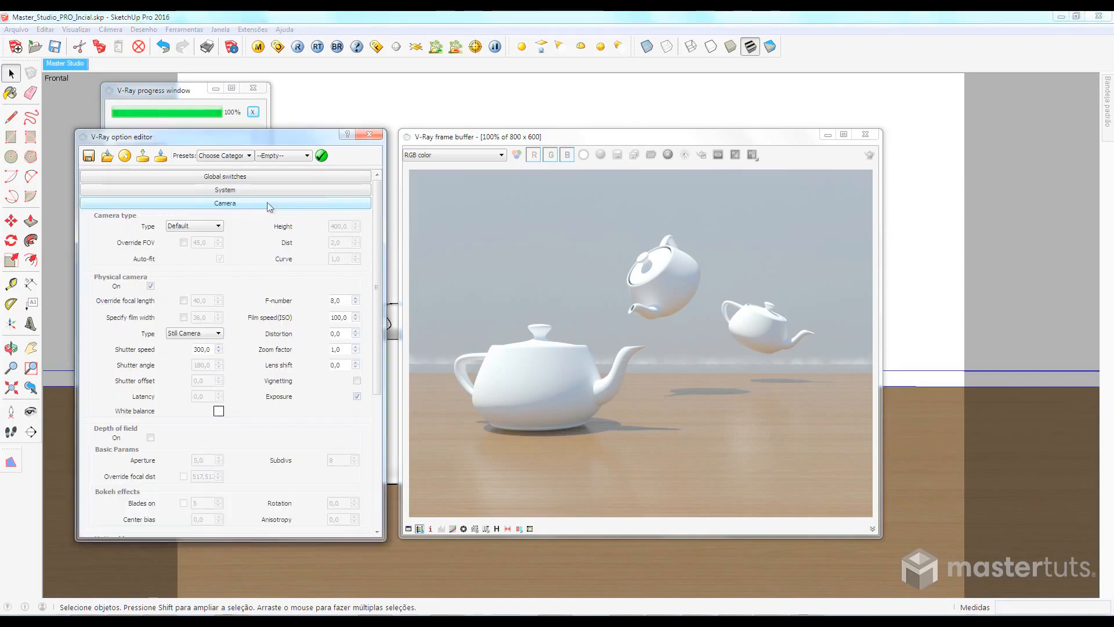
Remove the TexSky texture from the environment's GI (skylight) by setting its map type to None
left_click(267, 202)
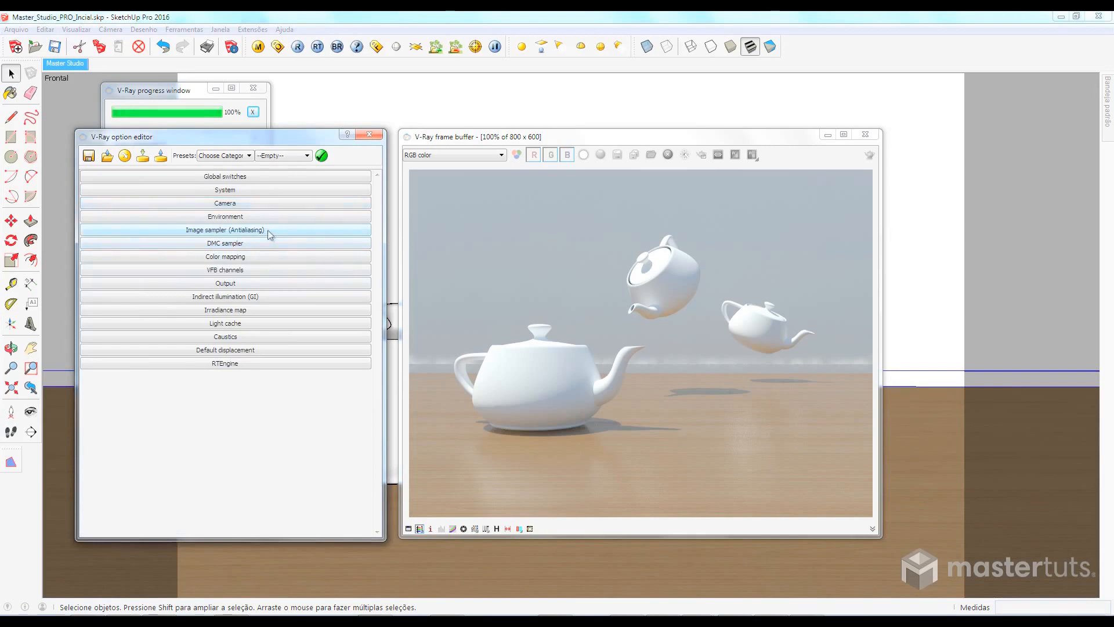
left_click(225, 217)
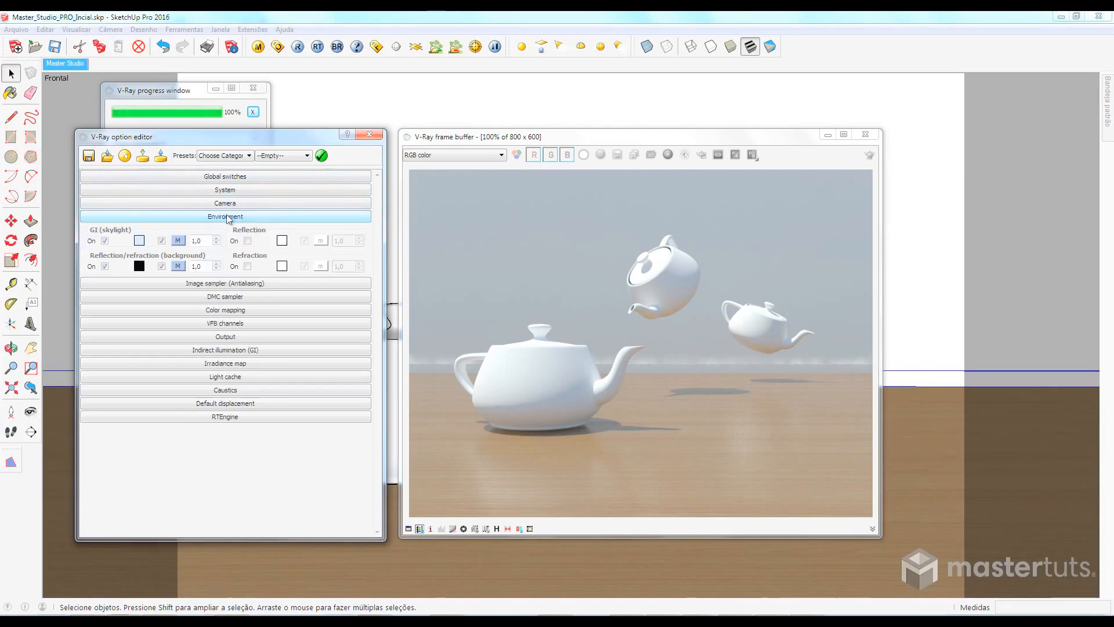
left_click(178, 241)
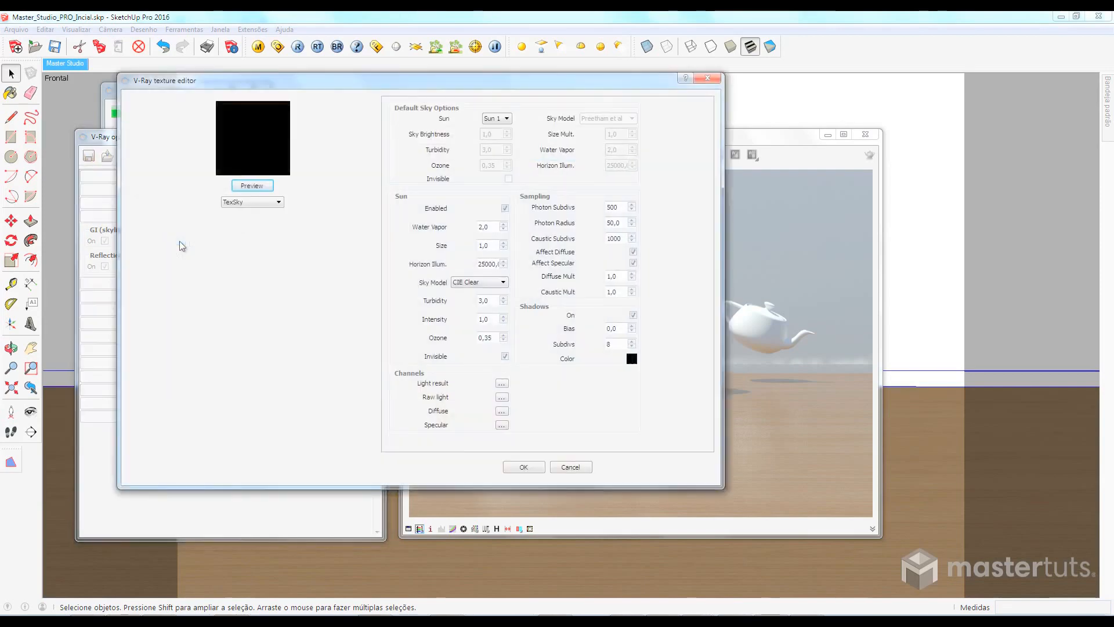
left_click(277, 202)
scroll(276, 235, "up", 6)
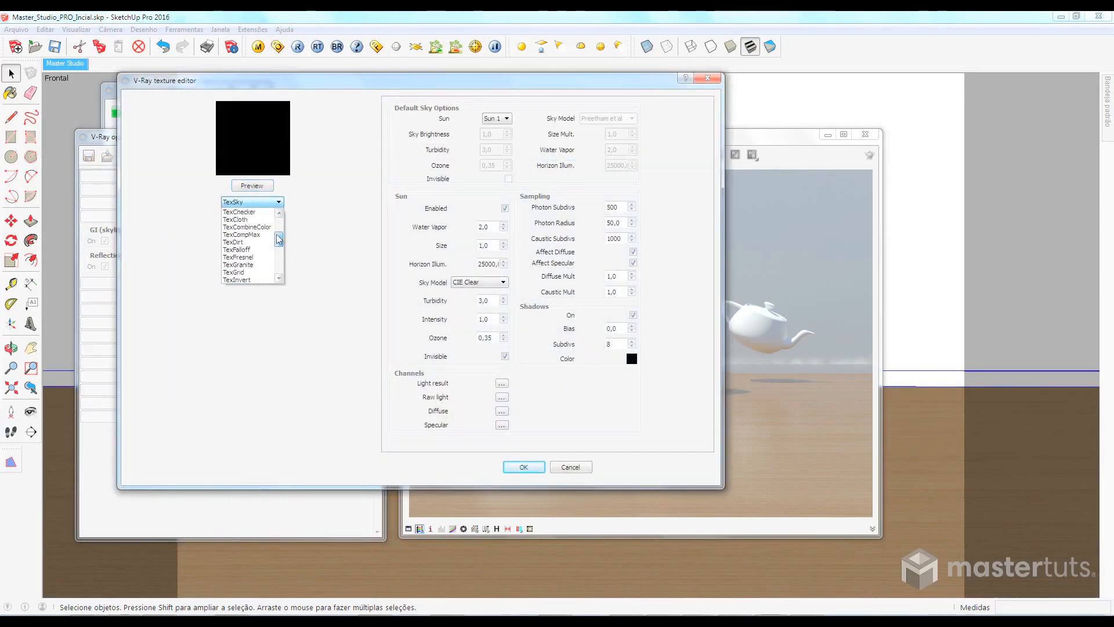
left_click(230, 212)
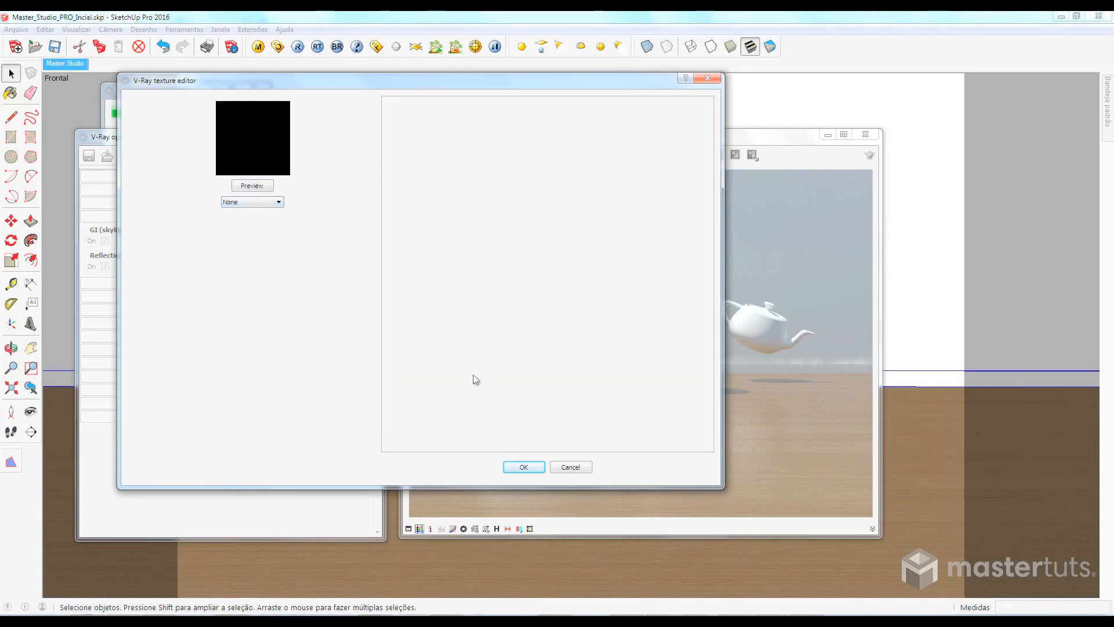
left_click(522, 467)
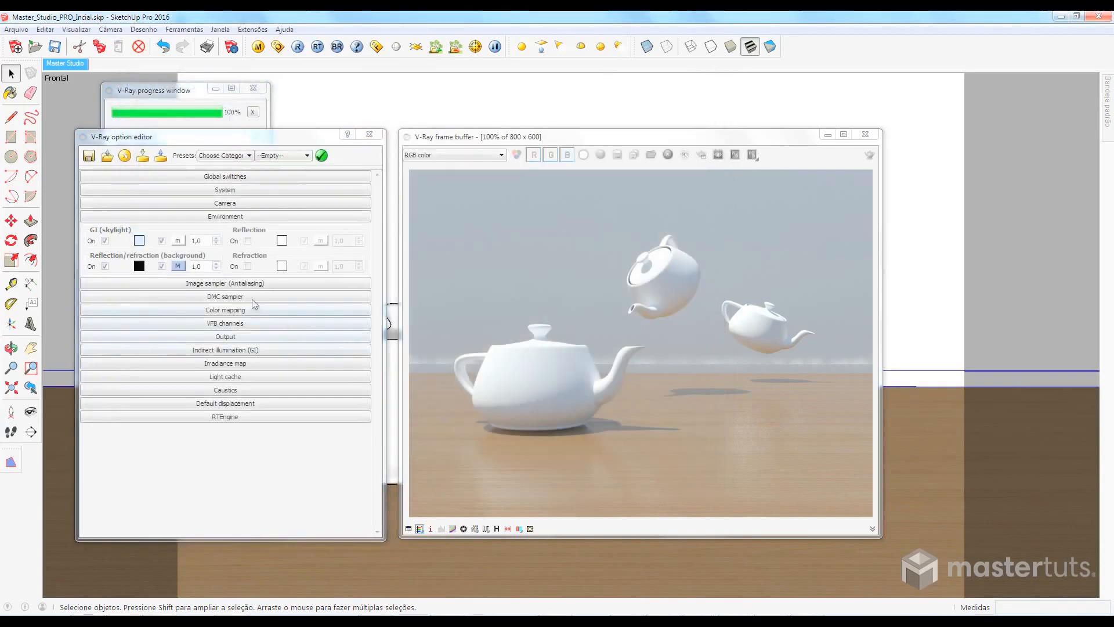
Set the environment's reflection/refraction (background) texture to None
left_click(179, 267)
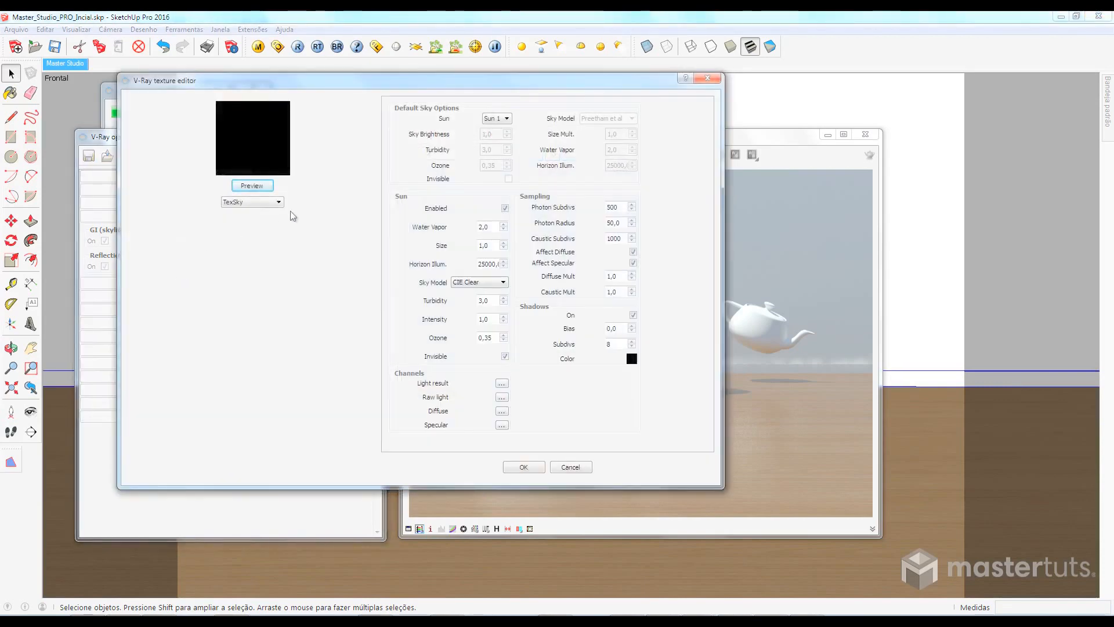
left_click(280, 203)
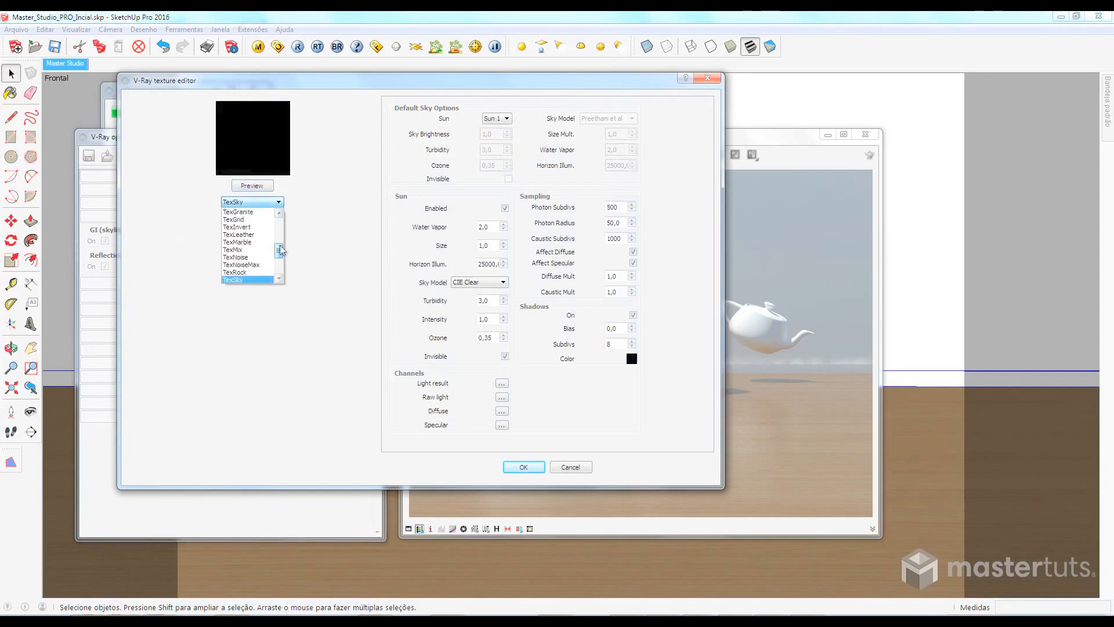
left_click_drag(278, 251, 276, 216)
left_click(238, 212)
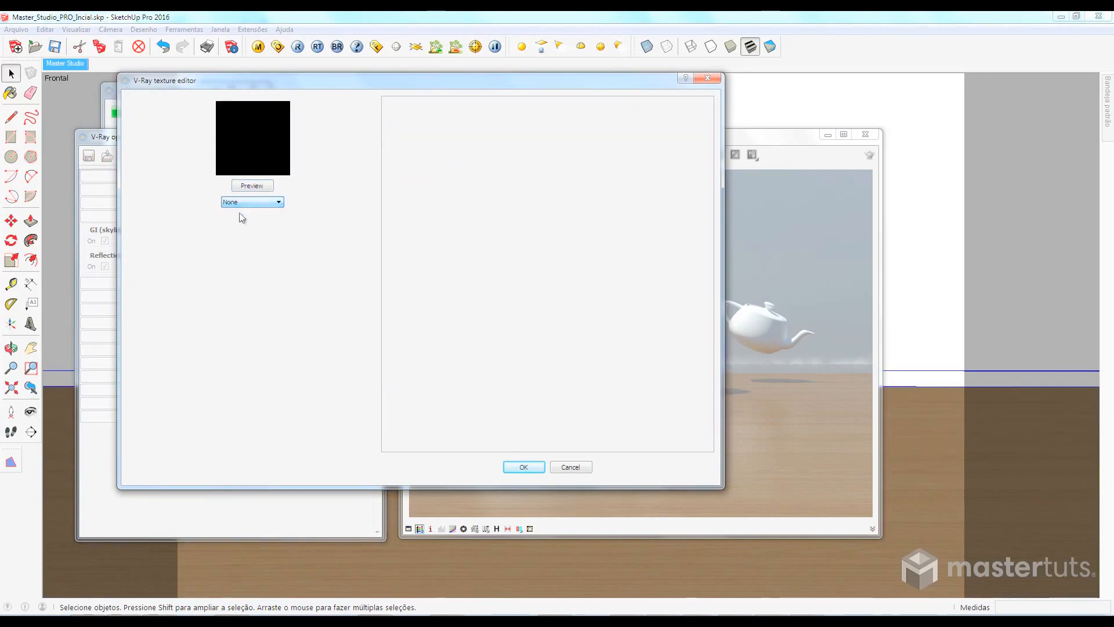
left_click(520, 467)
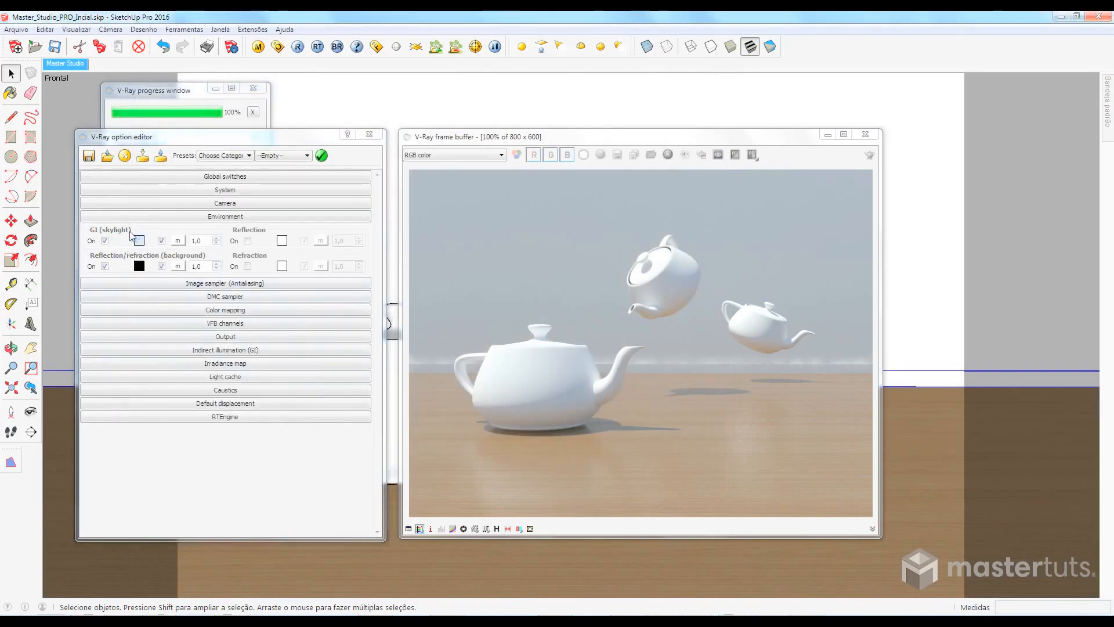
Change the GI (skylight) color to pure white (255, 255, 255)
left_click(139, 240)
left_click(139, 240)
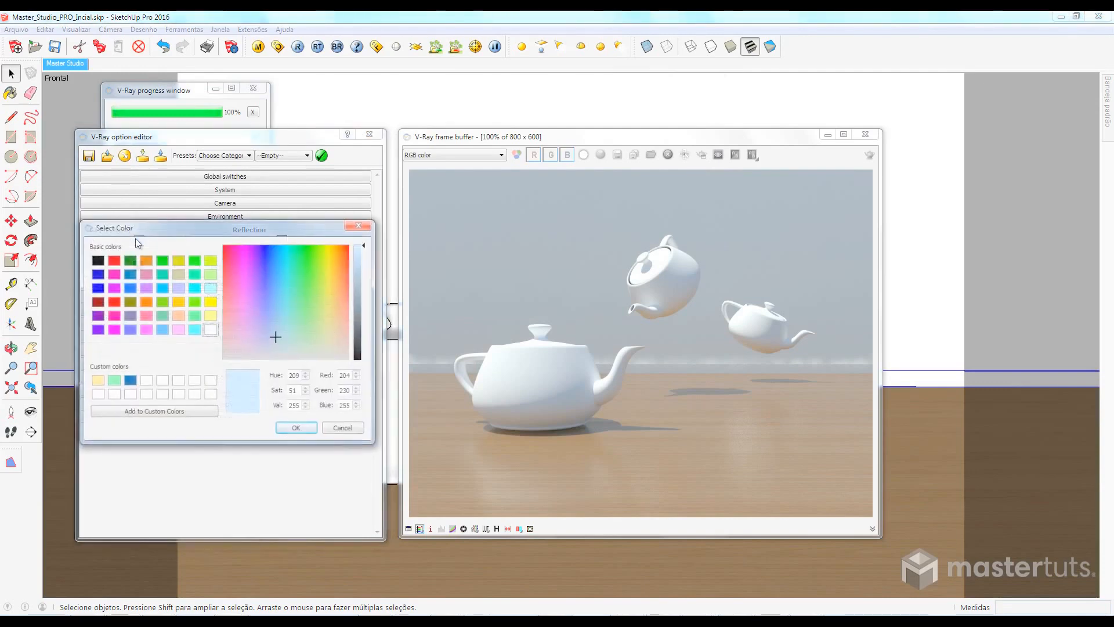
left_click(210, 330)
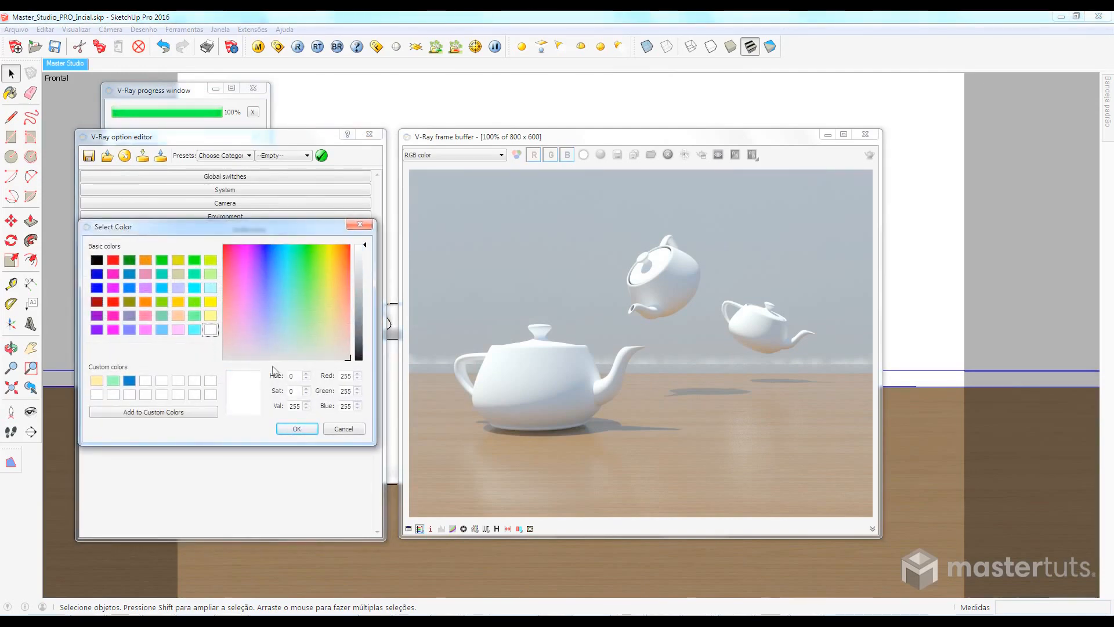
left_click(297, 429)
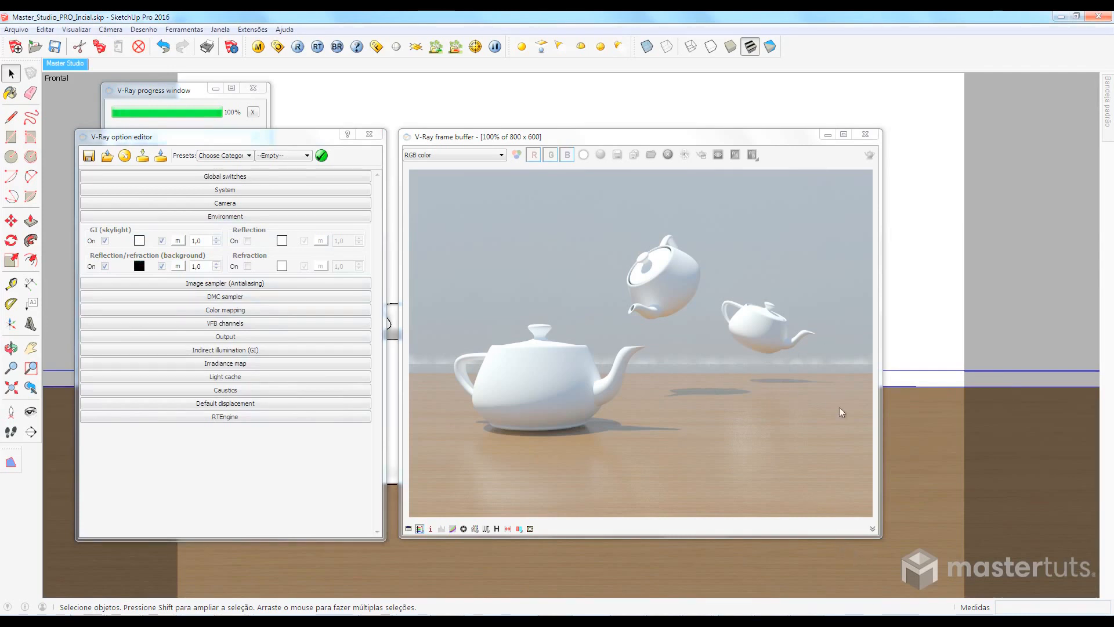
Review the physical camera's exposure settings, including the shutter speed, and collapse the camera and environment settings
left_click(238, 204)
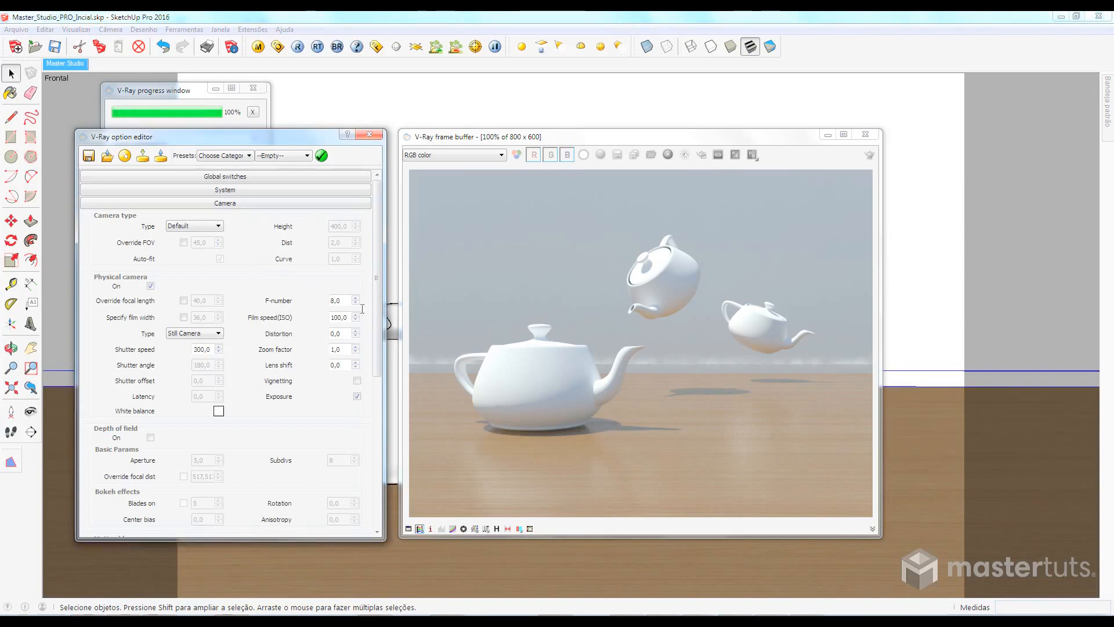
double_click(211, 349)
left_click(204, 349)
left_click(234, 203)
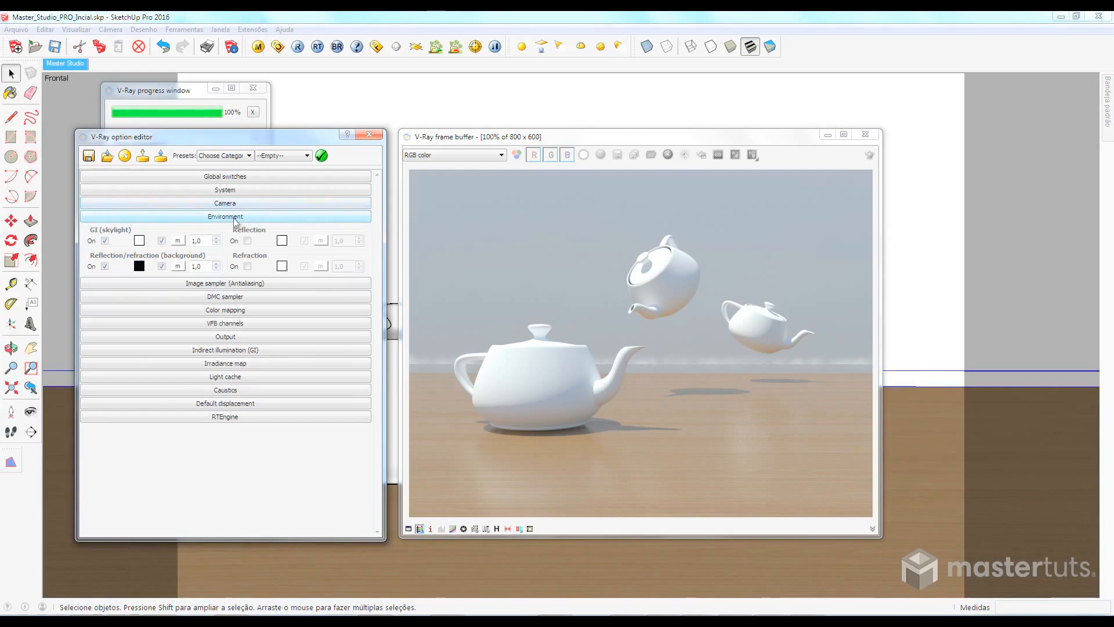
left_click(235, 219)
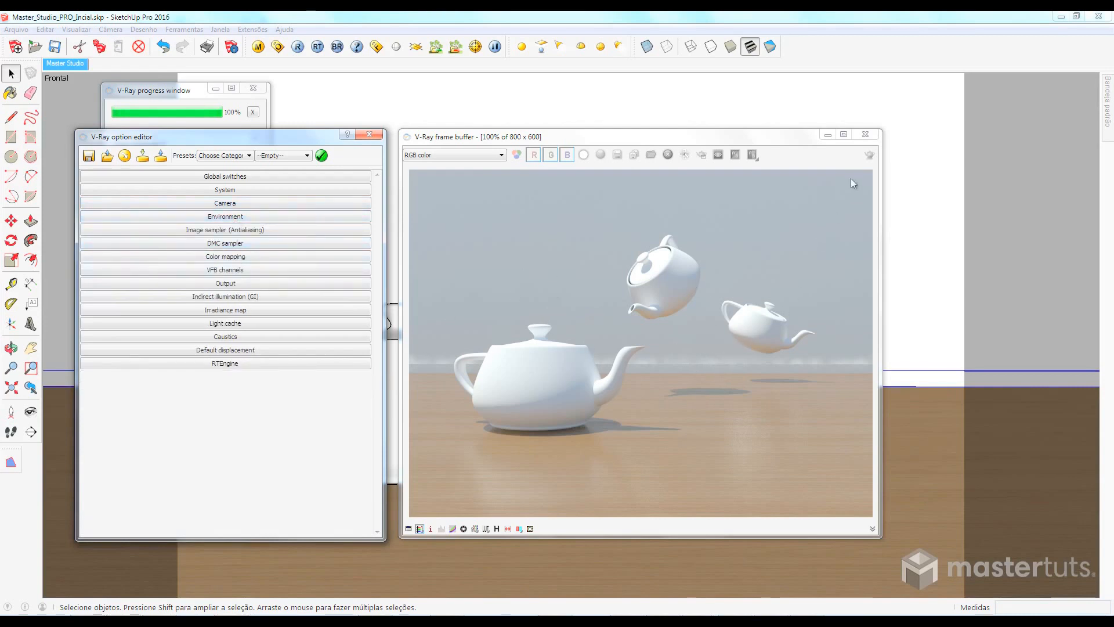
Render the teapot scene with the new lighting and review the indirect illumination settings
left_click(869, 154)
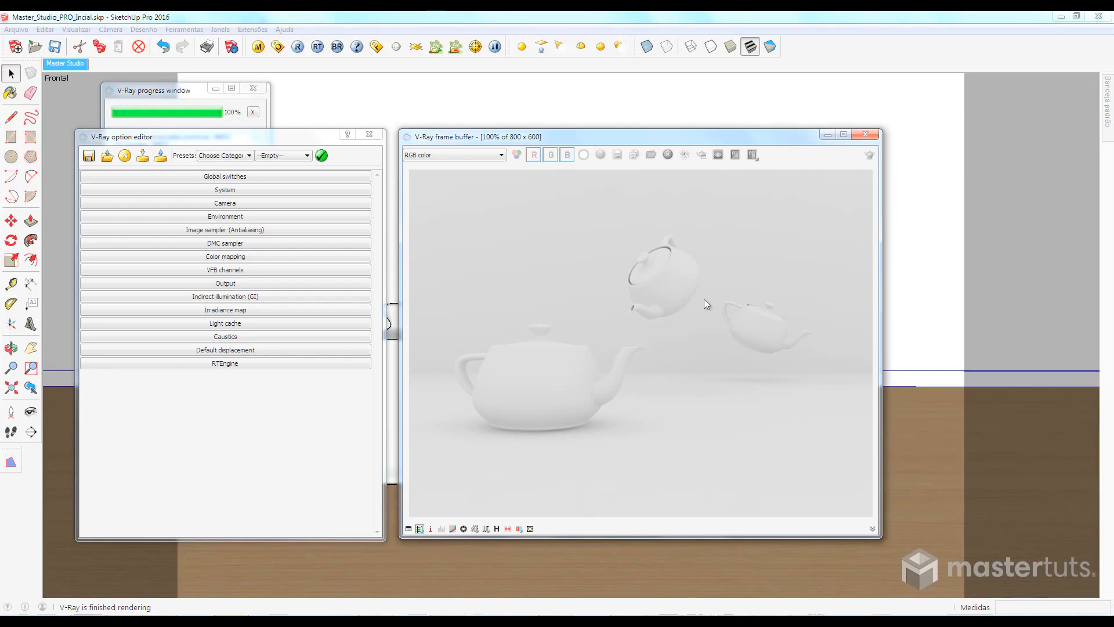
left_click(233, 298)
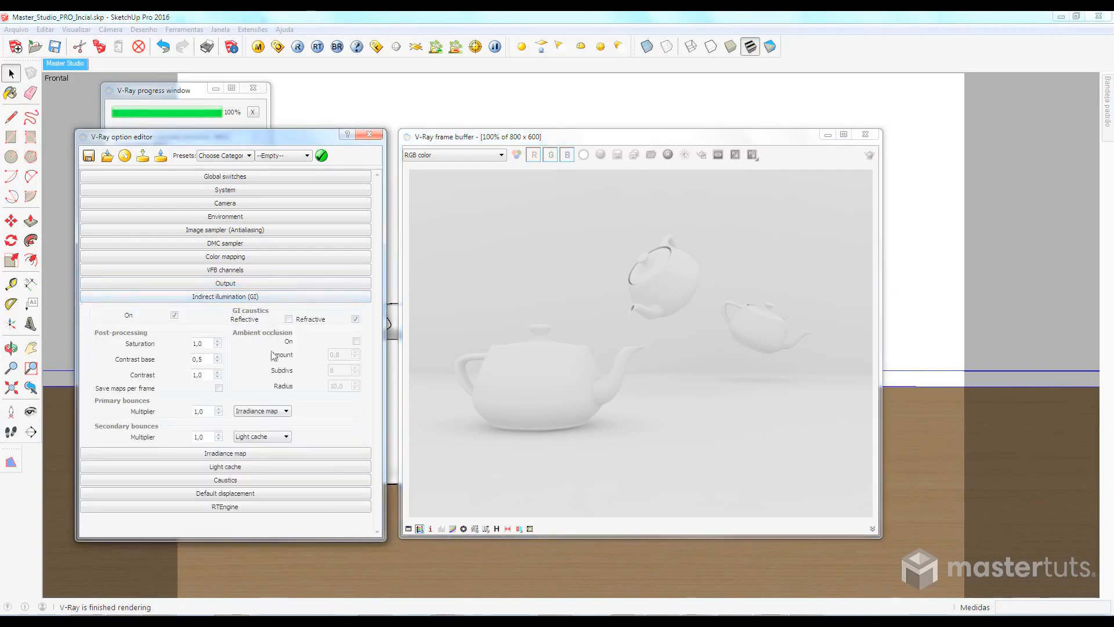
left_click(665, 432)
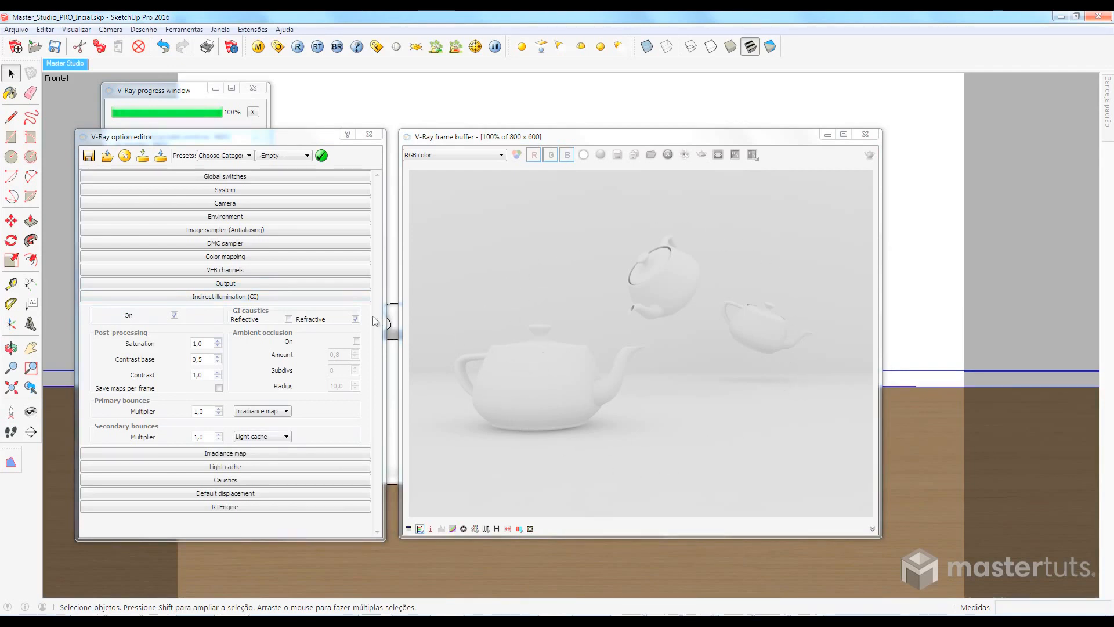
left_click(279, 297)
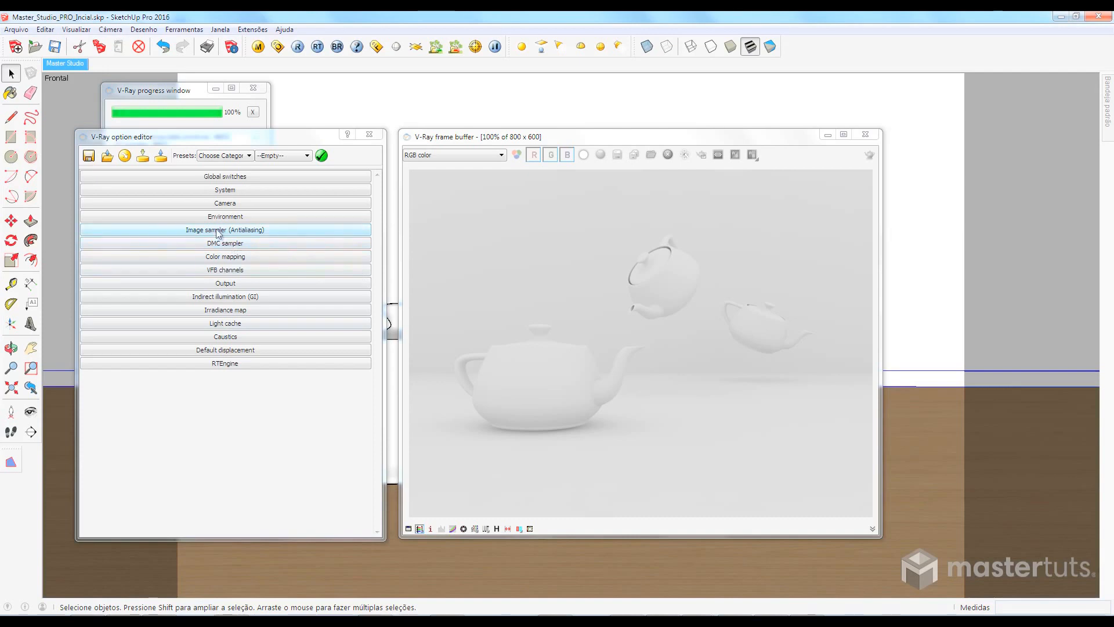
Set the color mapping type to Exponential and render the scene again
left_click(241, 258)
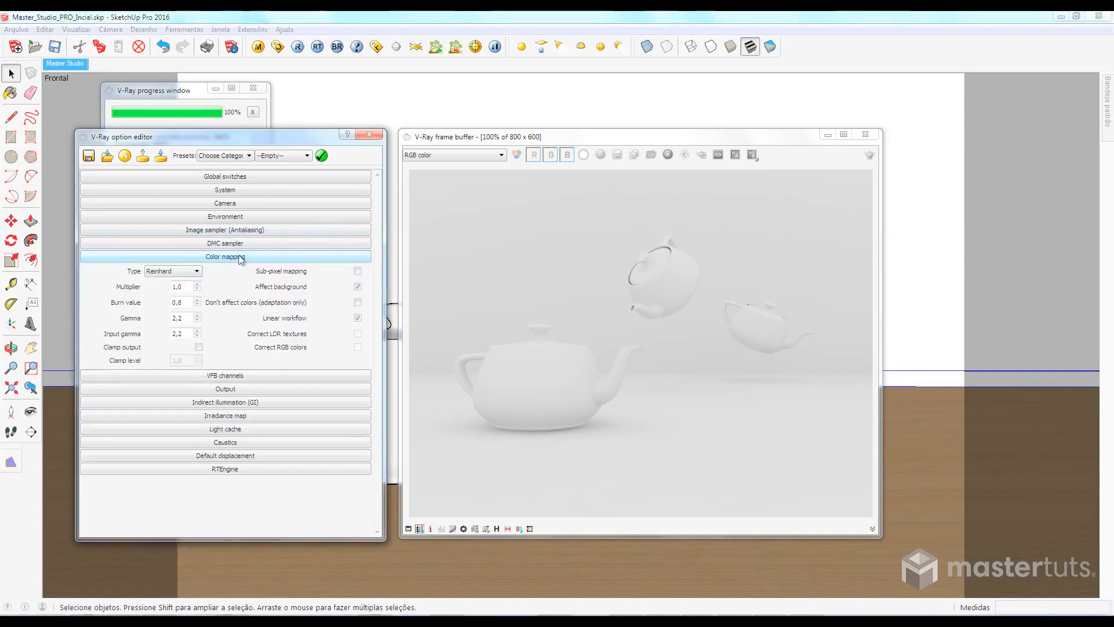
left_click(198, 272)
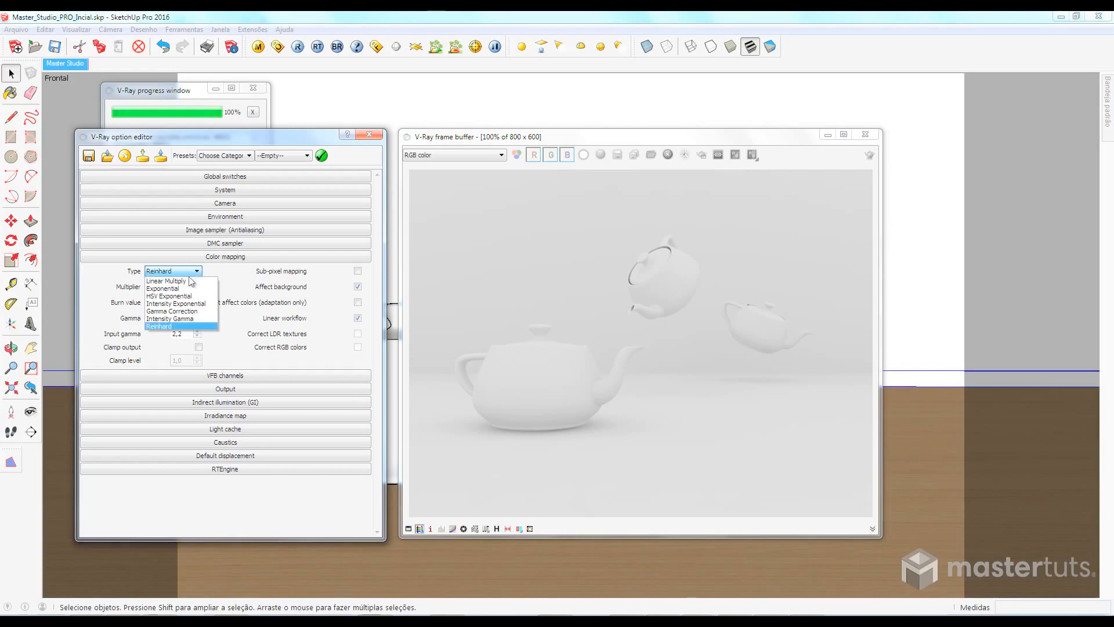
left_click(174, 289)
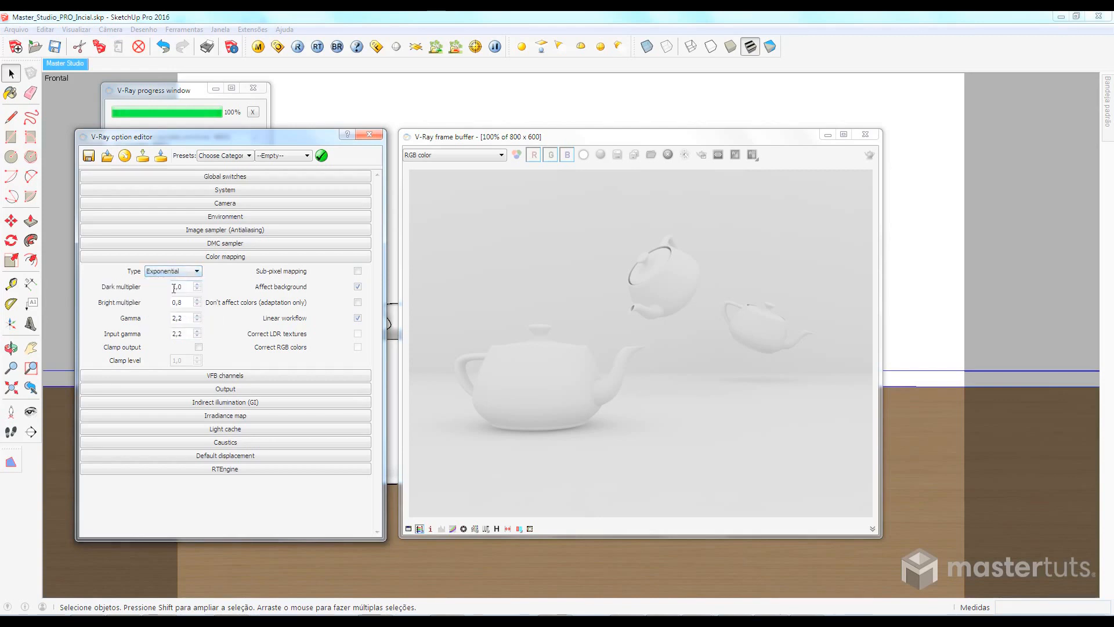
left_click(393, 325)
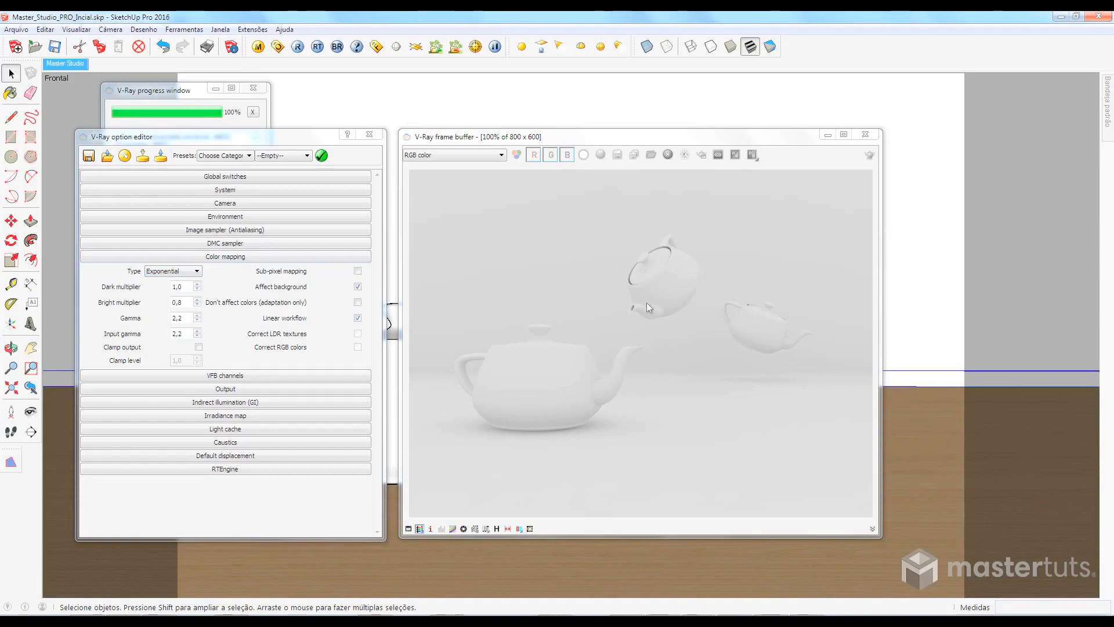
left_click(870, 155)
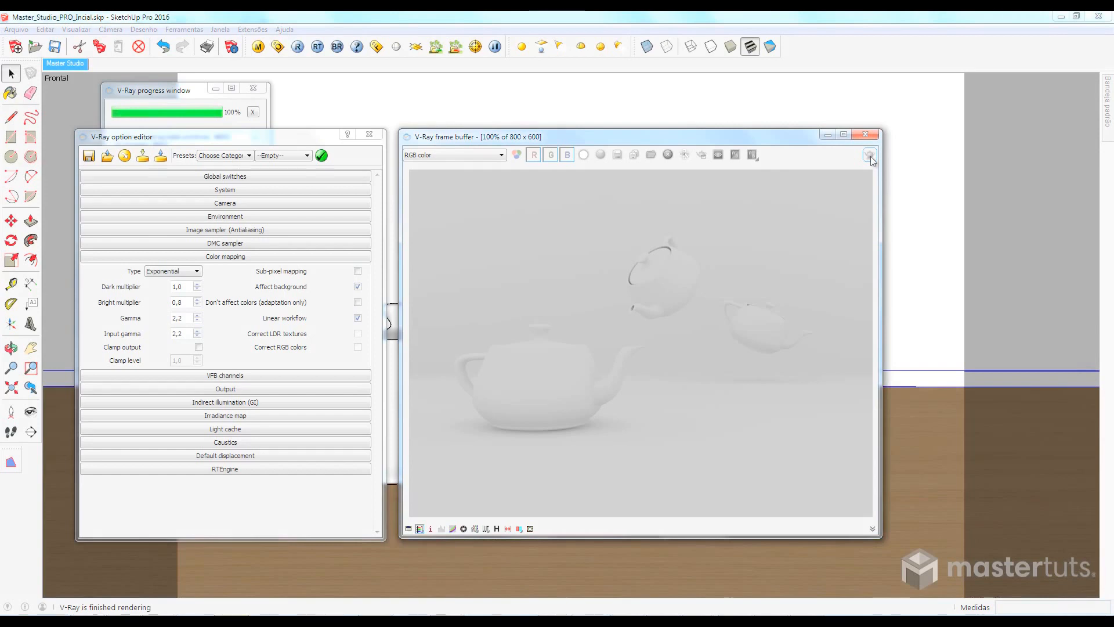
left_click(1107, 144)
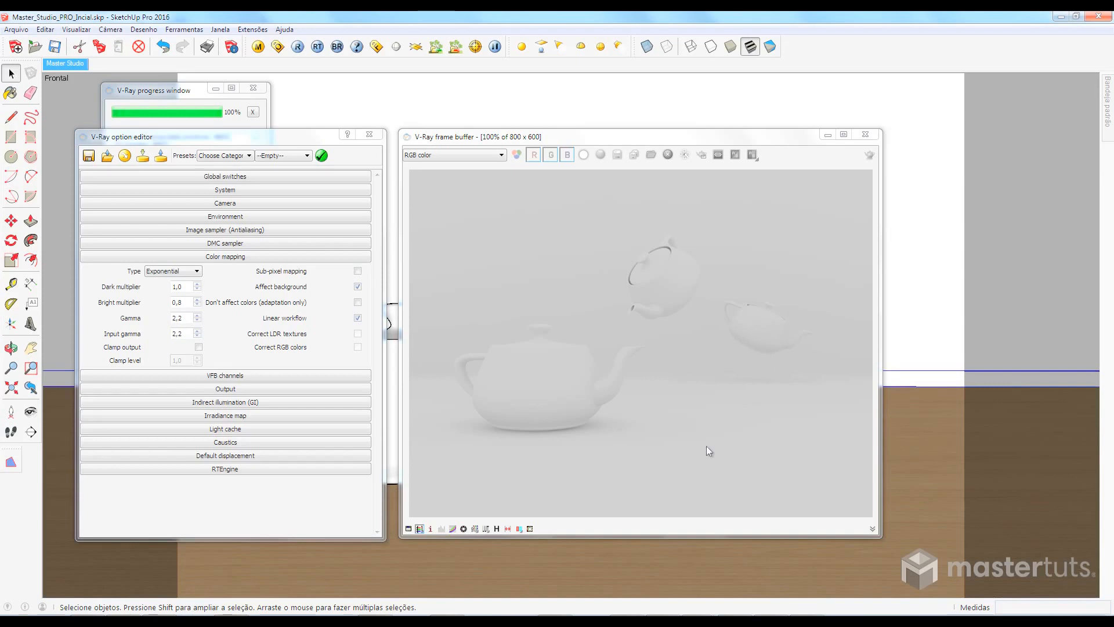
left_click(333, 257)
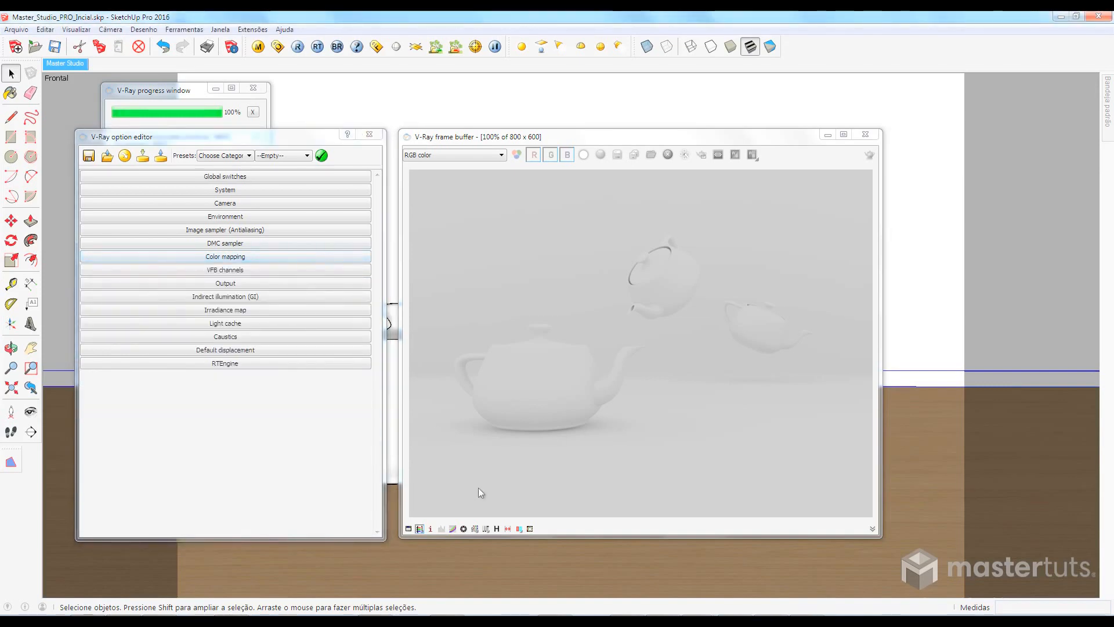
Save the current render to the render history and close the history window
left_click(496, 528)
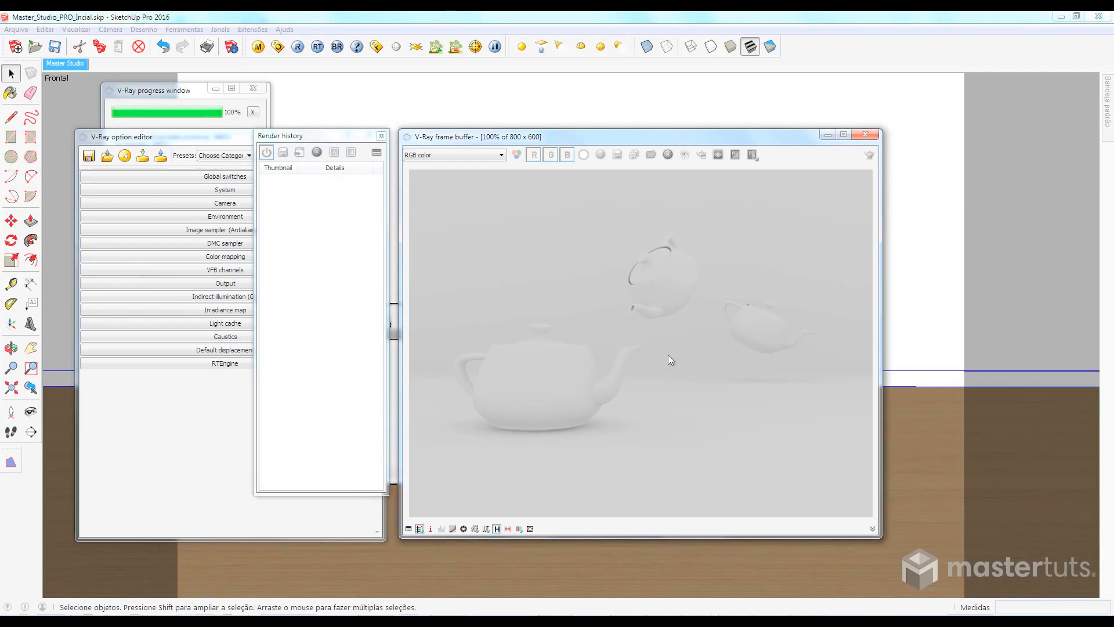
left_click(283, 153)
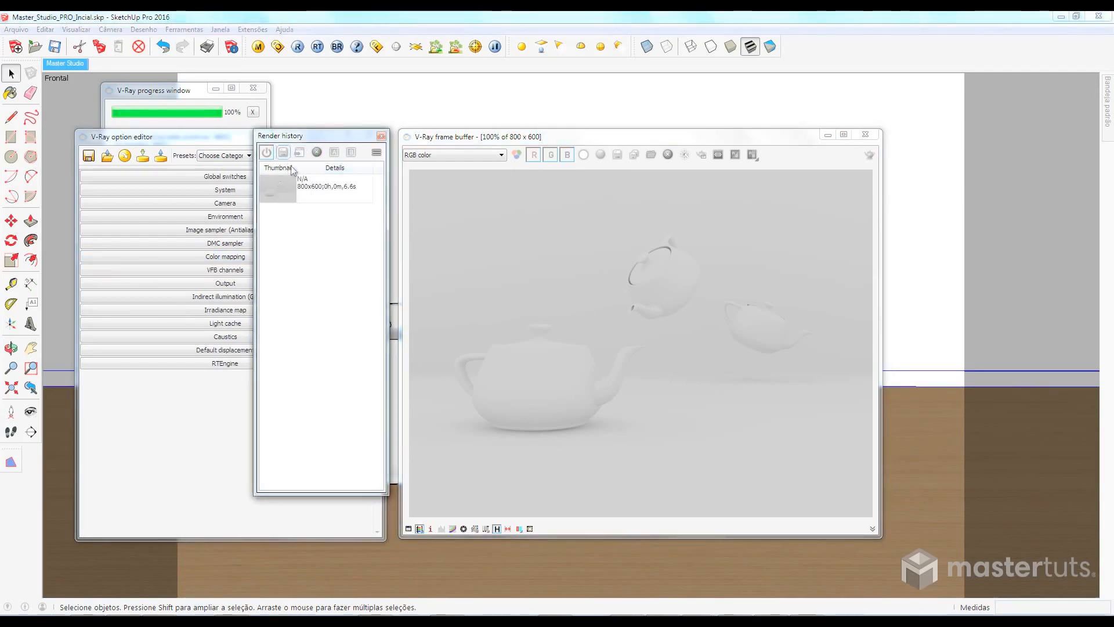
left_click(381, 136)
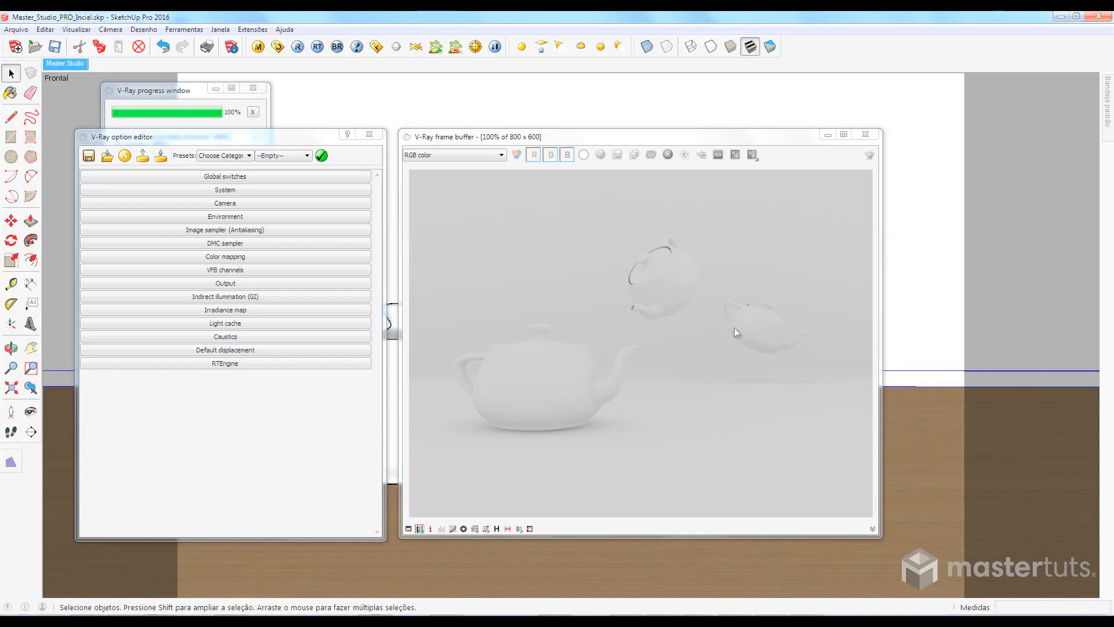
Close the V-Ray frame buffer, option editor and progress window, and view the whole studio from an oblique angle
left_click(865, 134)
left_click(373, 137)
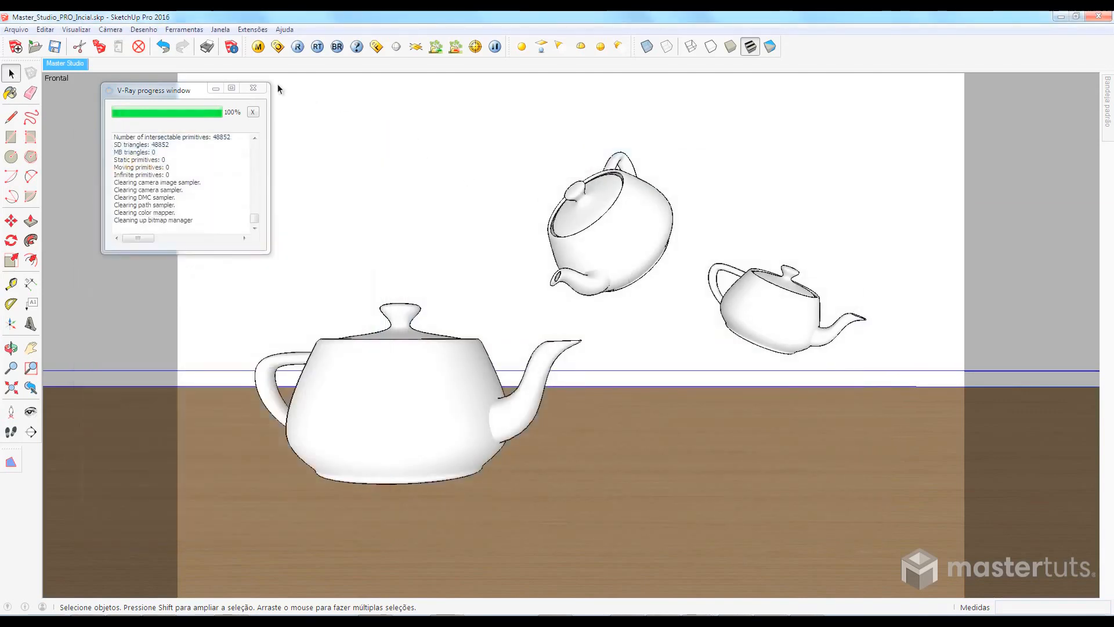
left_click(255, 88)
middle_click_drag(544, 353, 691, 336)
scroll(690, 334, "down", 8)
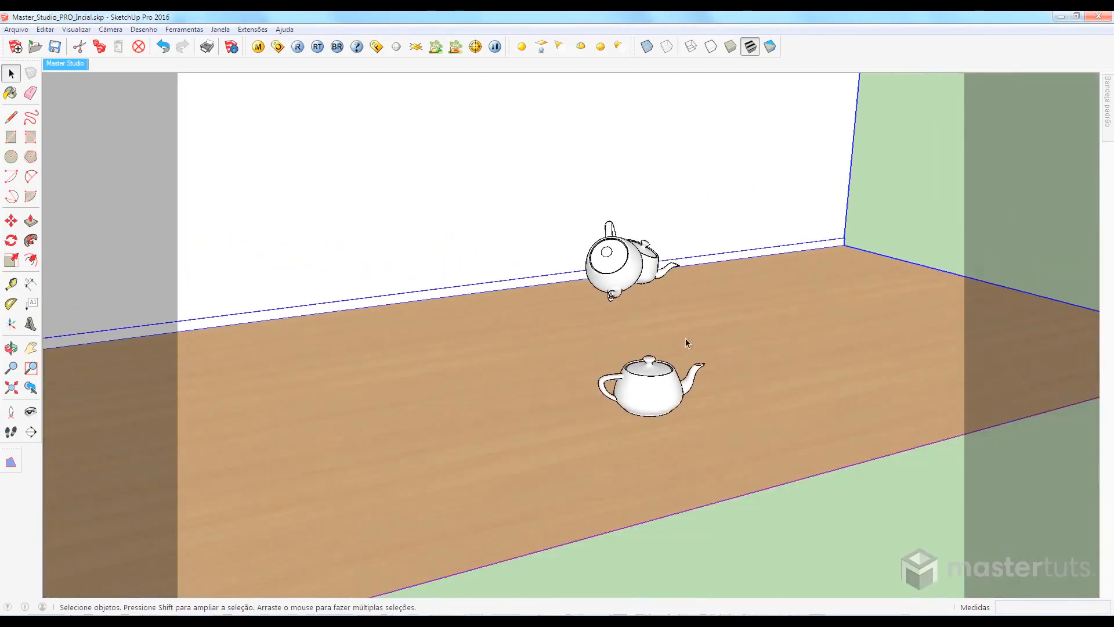
Draw a V-Ray rectangle light lying flat across the far end of the studio floor and extending past it
middle_click_drag(488, 347, 558, 302, "shift")
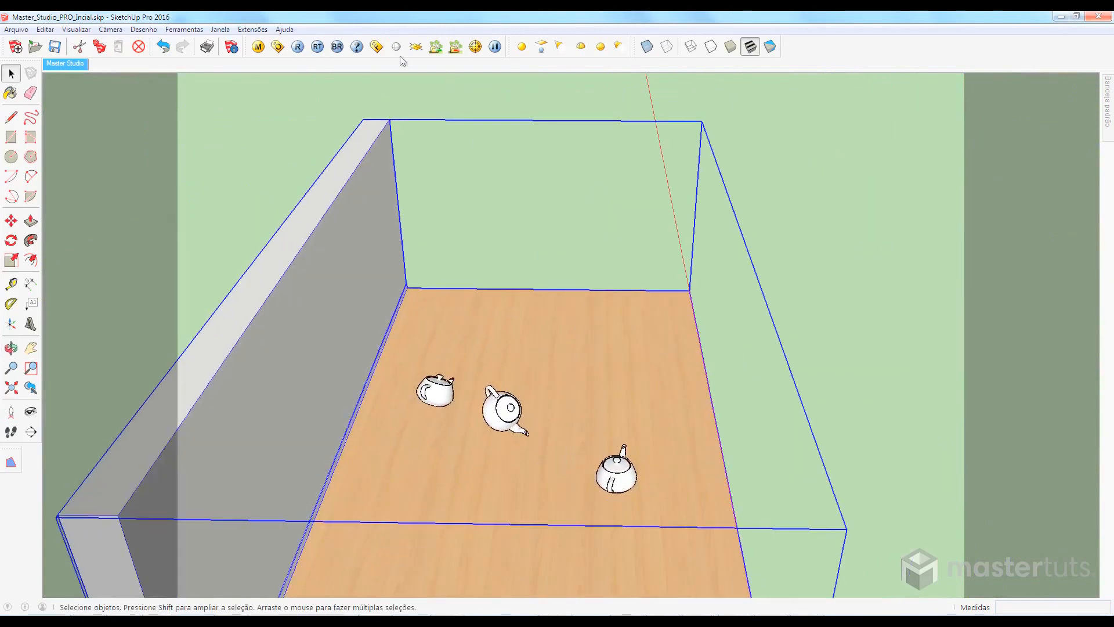
left_click(551, 47)
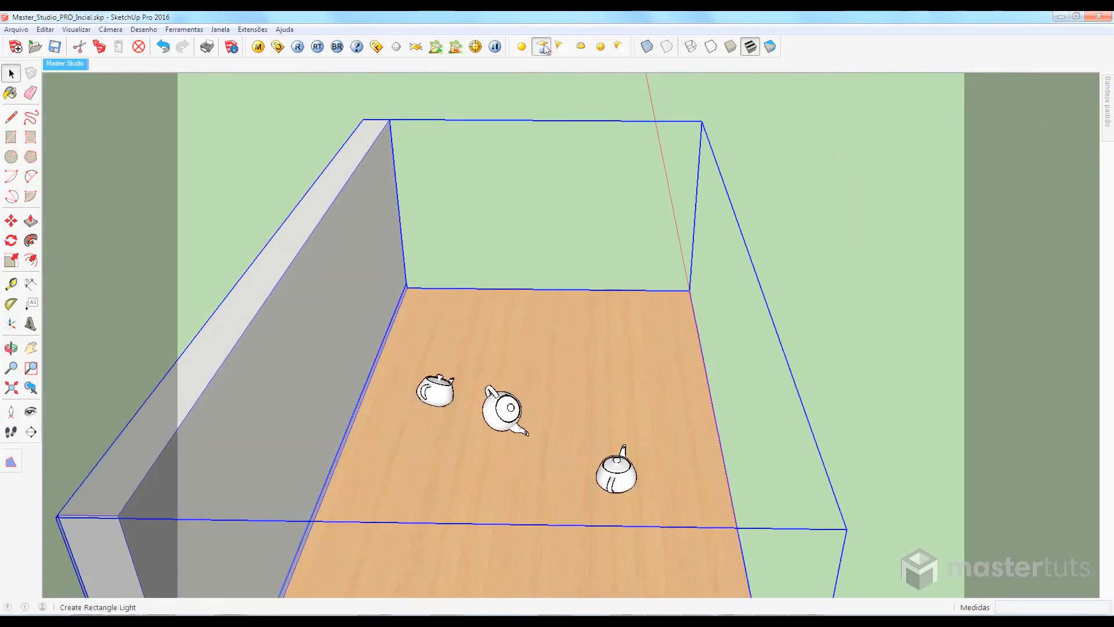
left_click(454, 339)
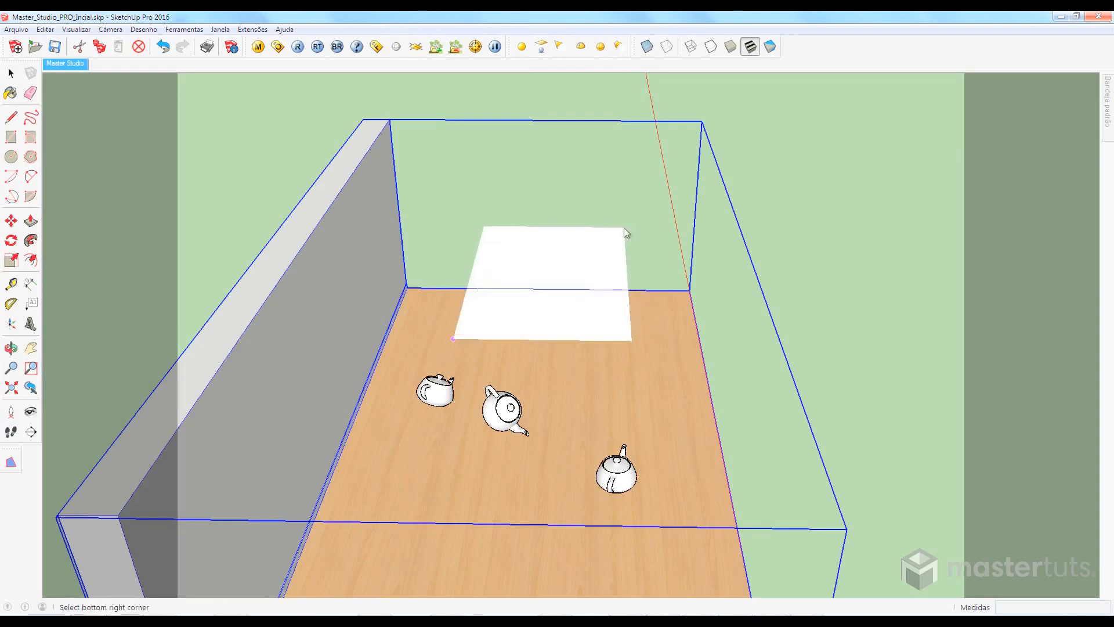
left_click(672, 235)
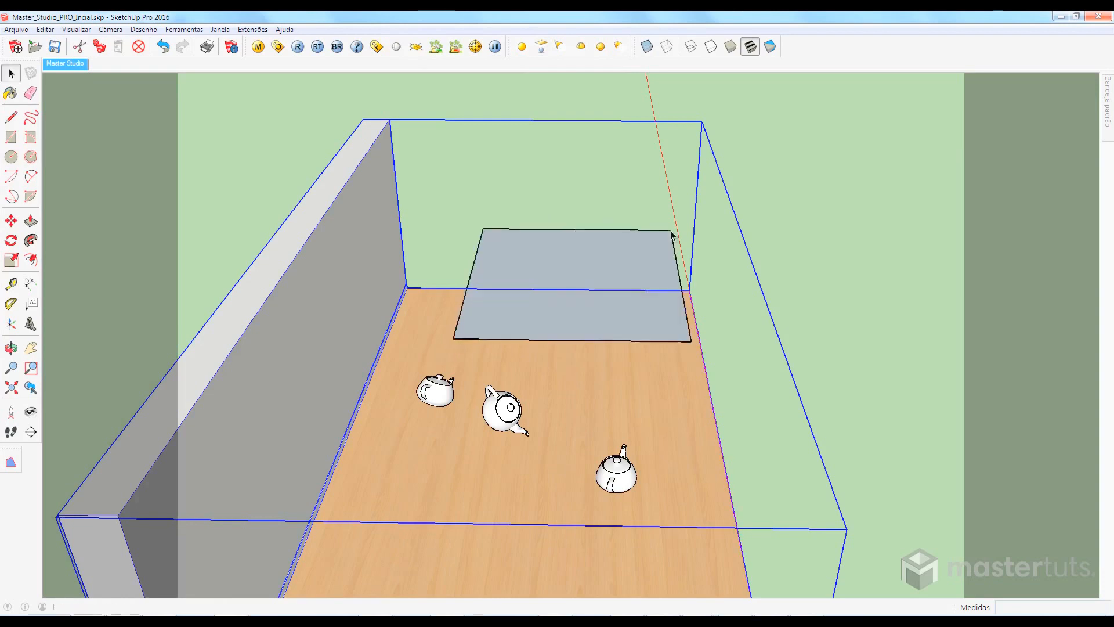
Rotate the rectangle light about 90 degrees so it stands upright across the end of the floor
middle_click_drag(336, 167, 620, 462)
left_click(850, 392)
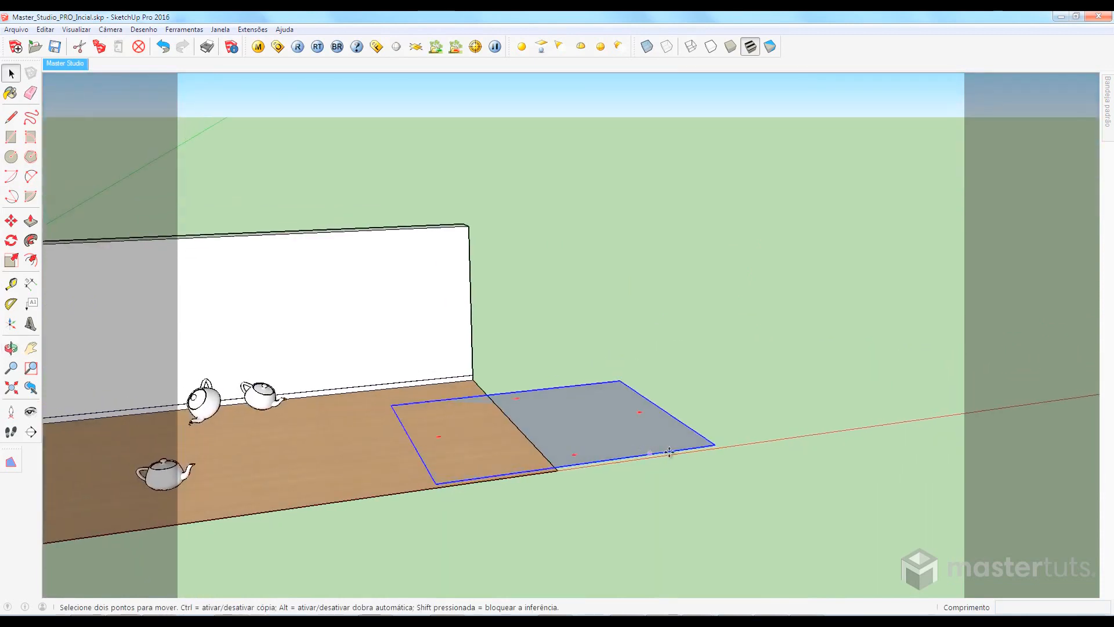
key("m")
left_click(689, 449)
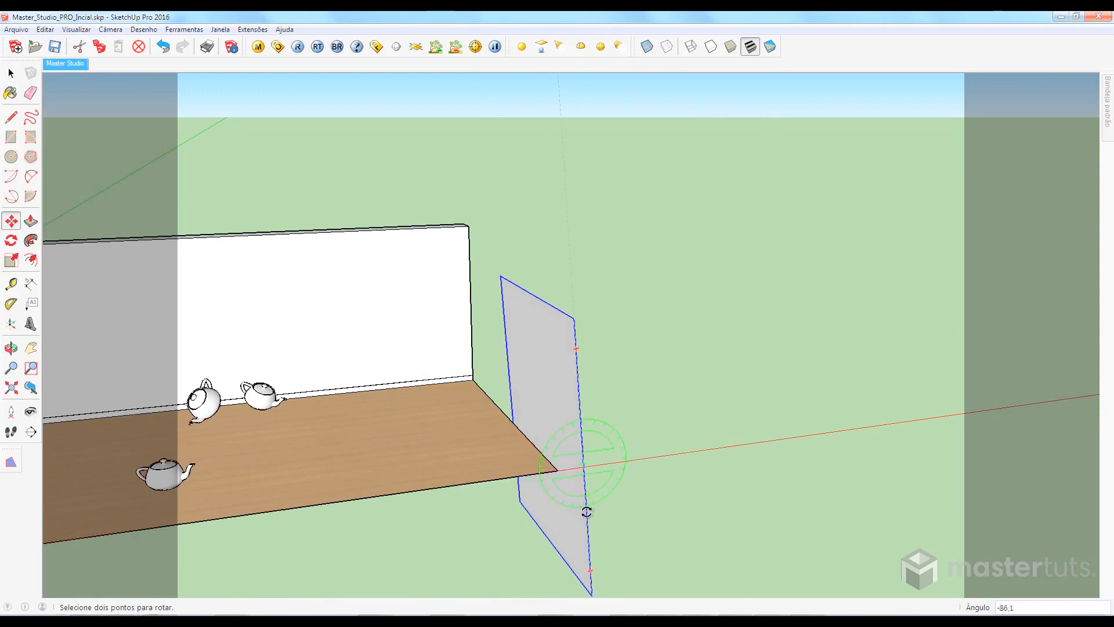
left_click(586, 510)
Move the upright light by its lower corner so its bottom edge rests on the floor near the end
middle_click_drag(580, 516, 783, 455)
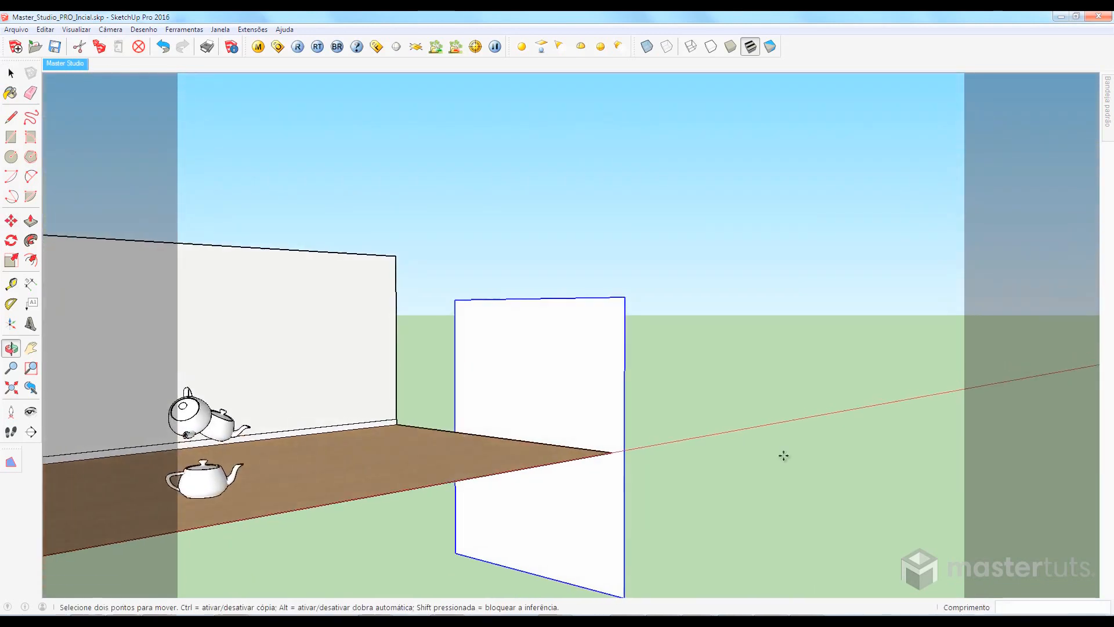
left_click(623, 593)
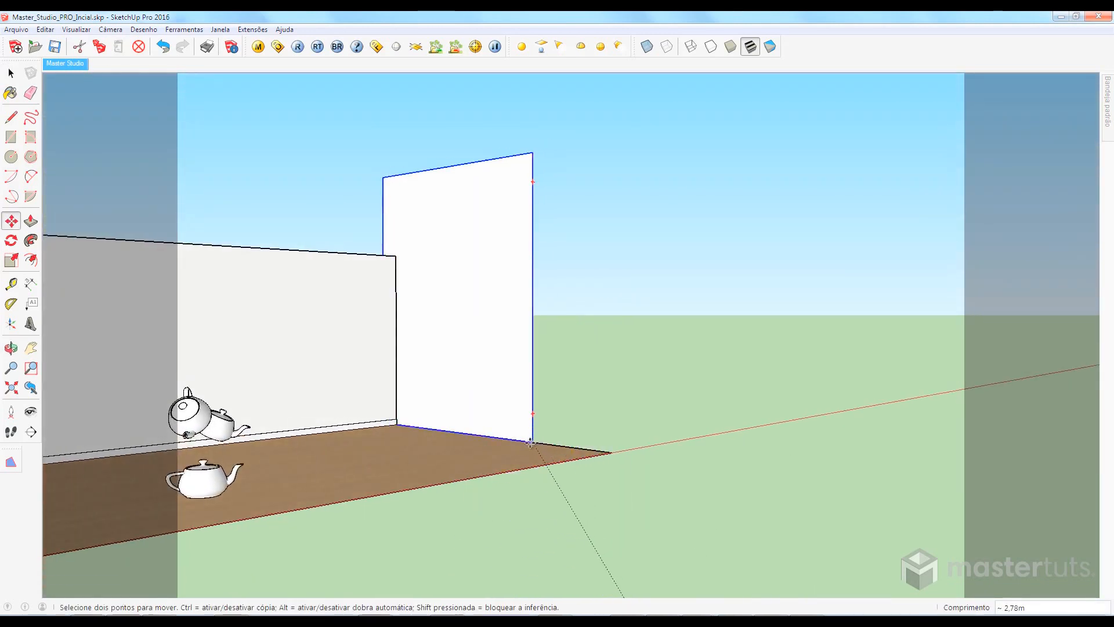
middle_click_drag(536, 514, 546, 521)
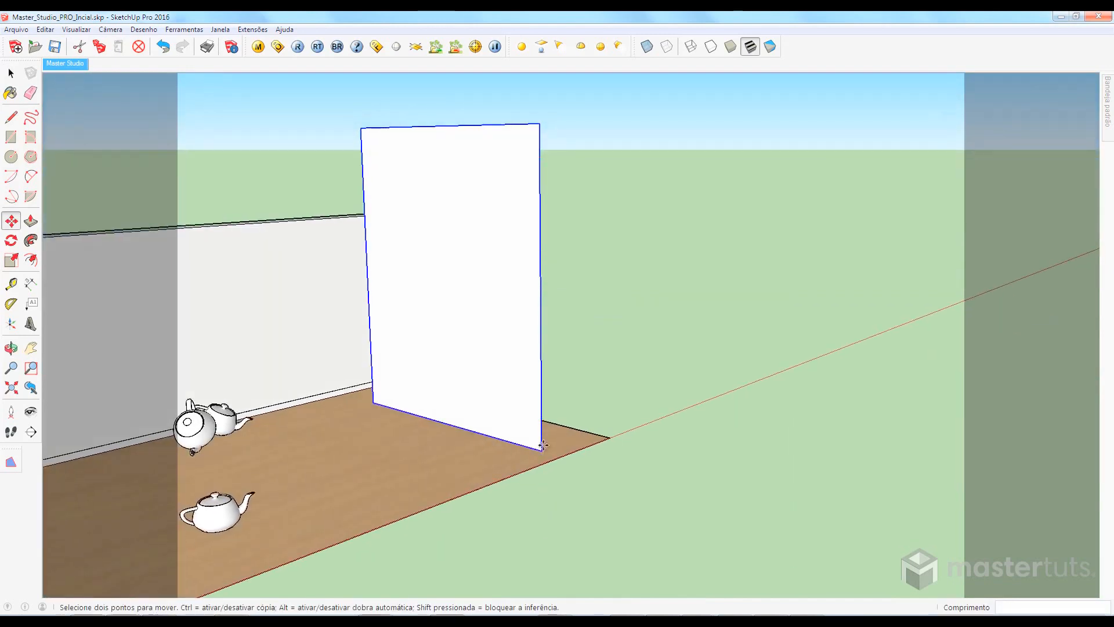
Scale the upright light uniformly to about 0.60, then stretch only its width toward the front of the floor
scroll(541, 447, "down", 2)
middle_click_drag(540, 451, 544, 502)
key("s")
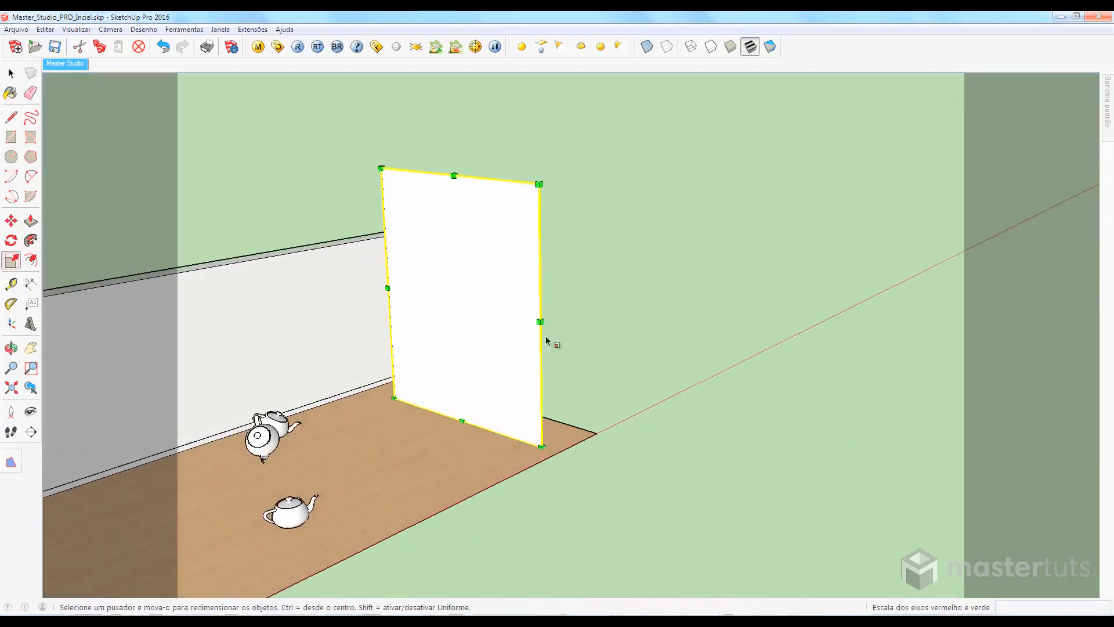
left_click(538, 185)
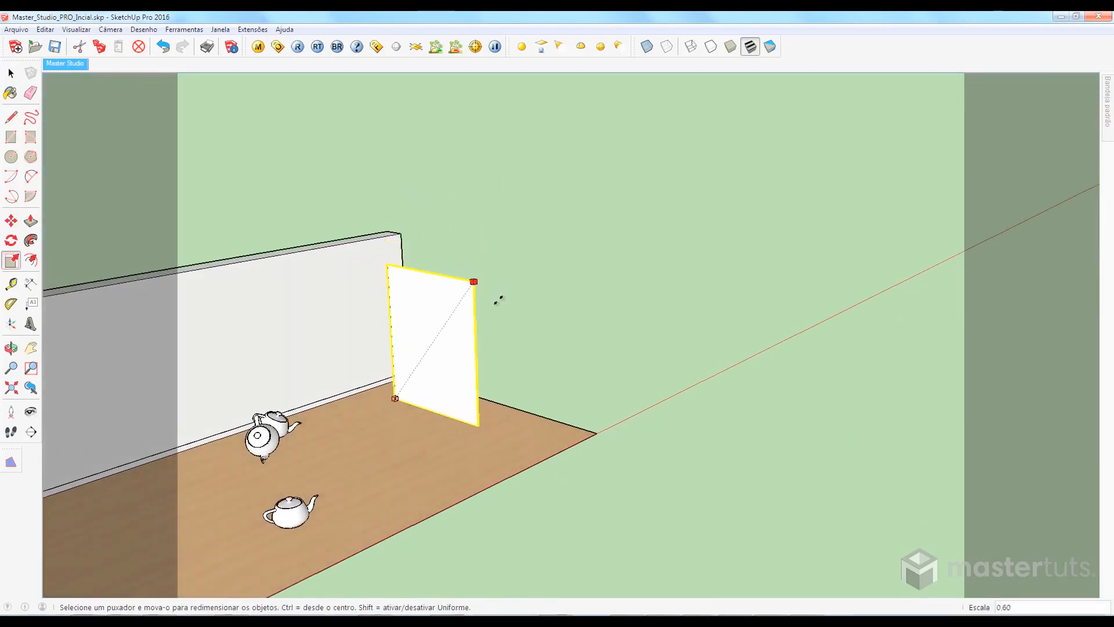
left_click(499, 296)
left_click(486, 358)
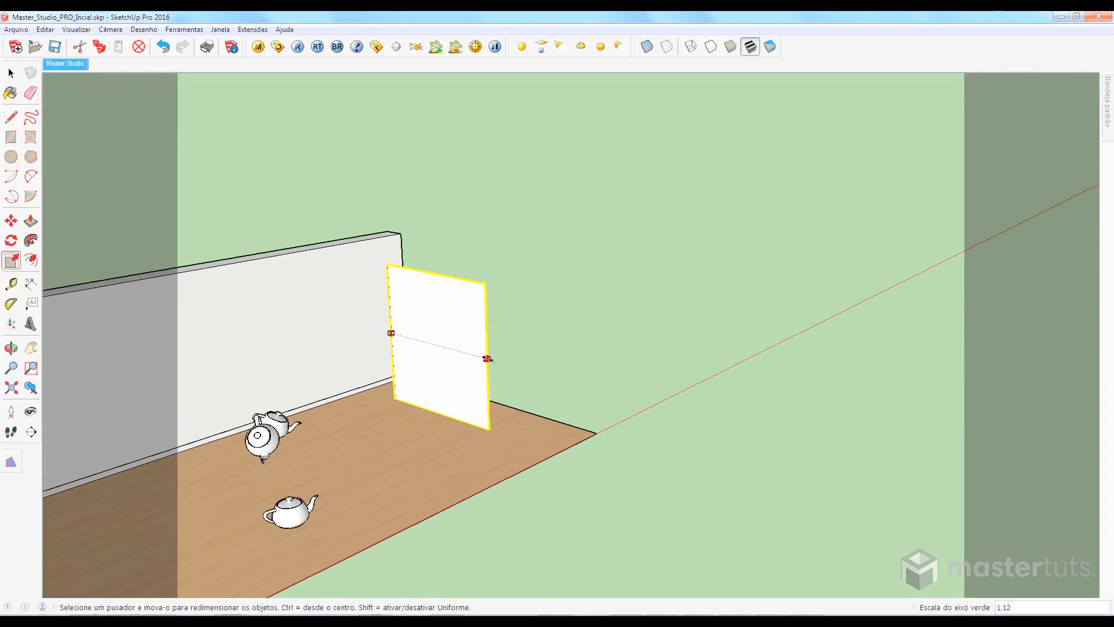
left_click(534, 374)
Measure the height and width of the rectangle light with the Tape Measure
middle_click_drag(413, 428, 723, 280)
key("t")
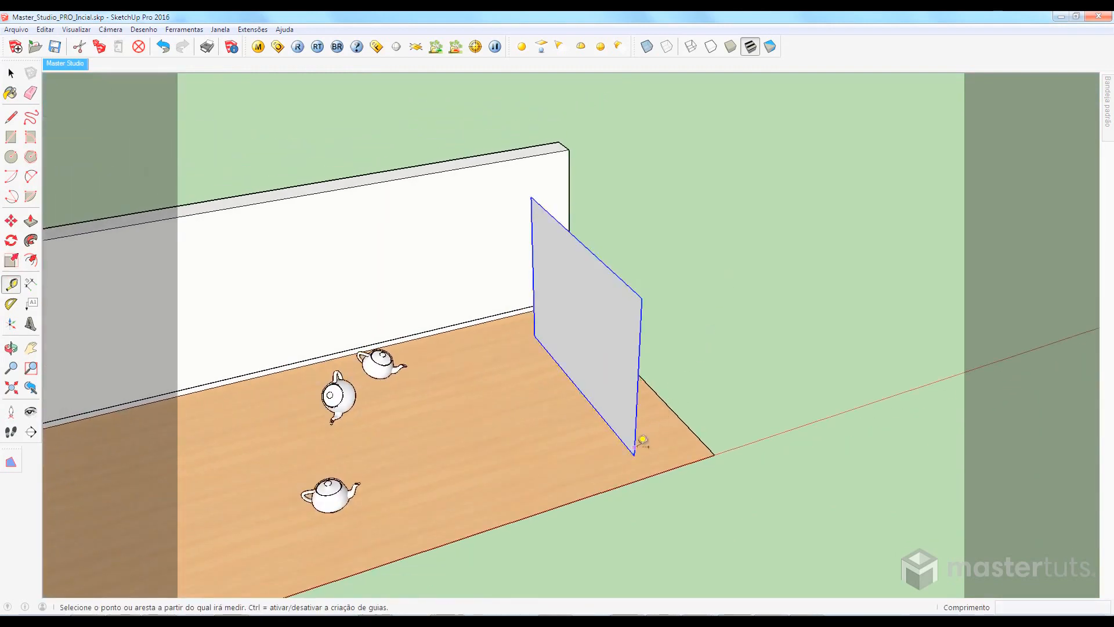
middle_click_drag(638, 400, 691, 388)
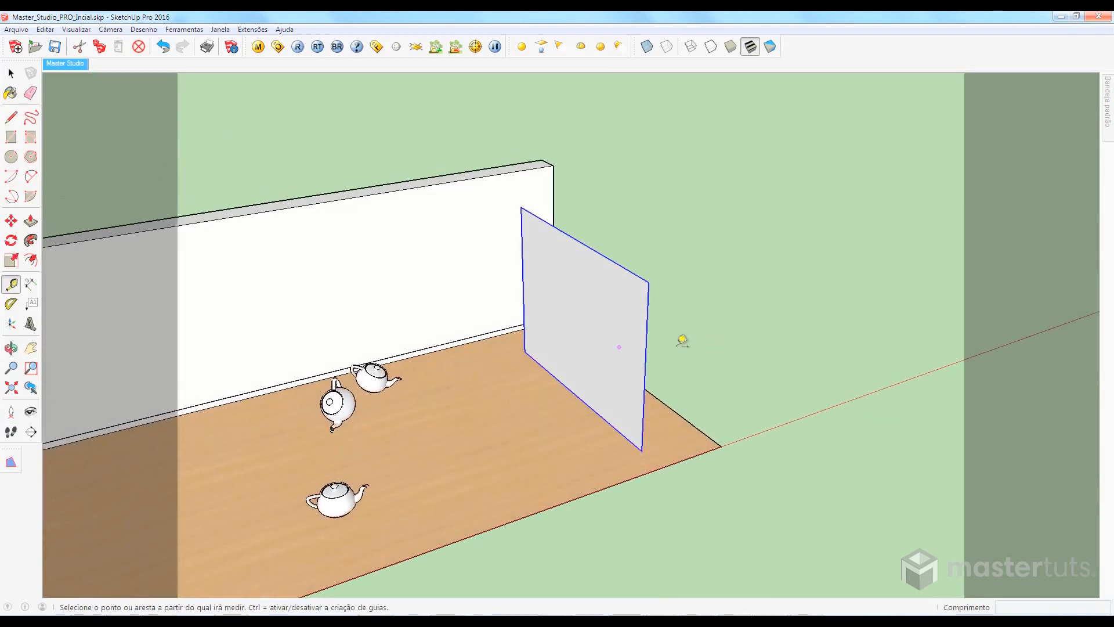
left_click(642, 448)
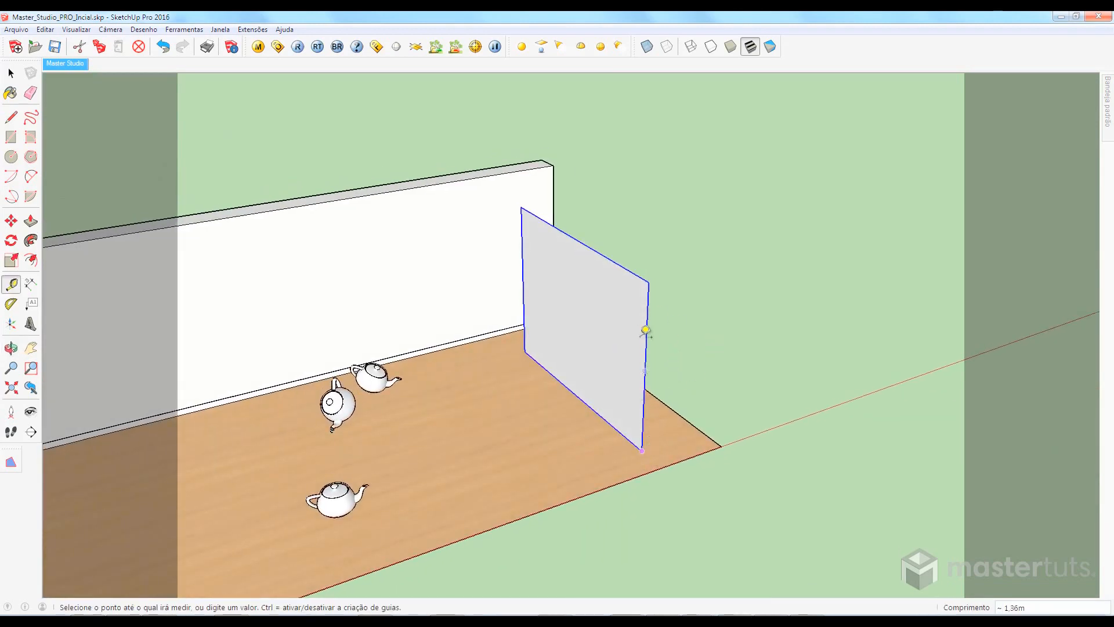
left_click(649, 282)
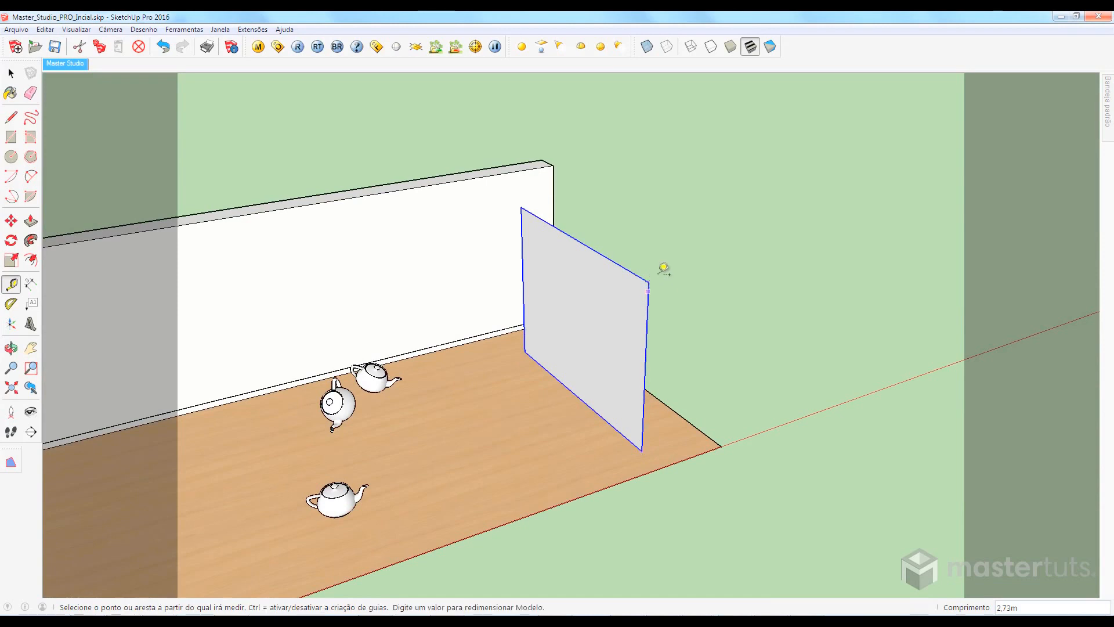
left_click(521, 207)
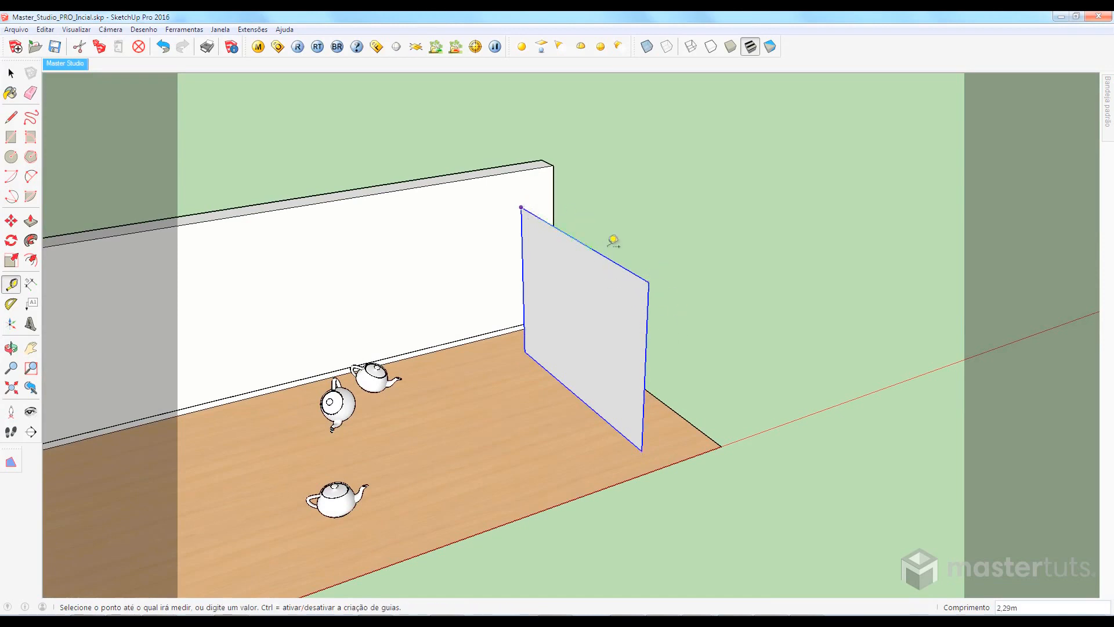
left_click(648, 282)
middle_click_drag(597, 291, 627, 343)
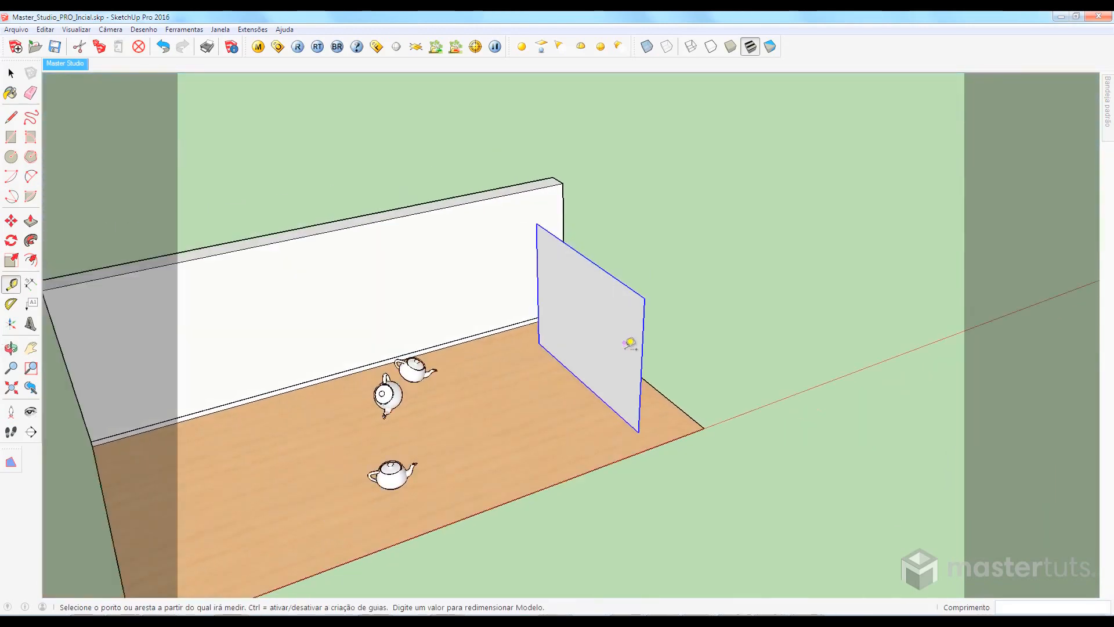
scroll(668, 399, "down", 2)
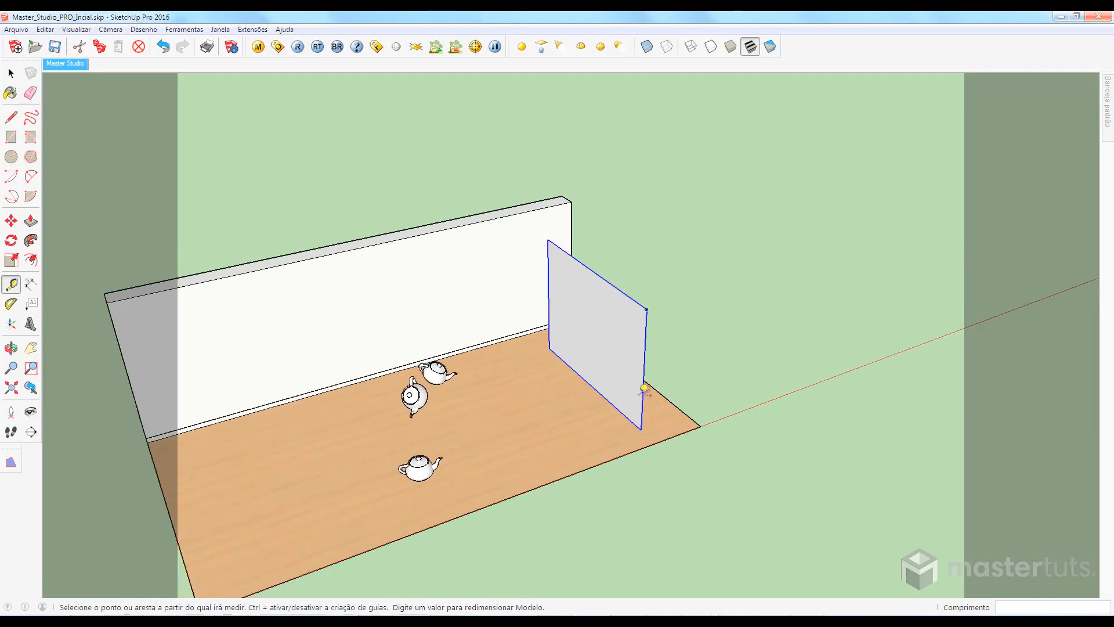
scroll(643, 385, "up", 1)
scroll(647, 380, "down", 2)
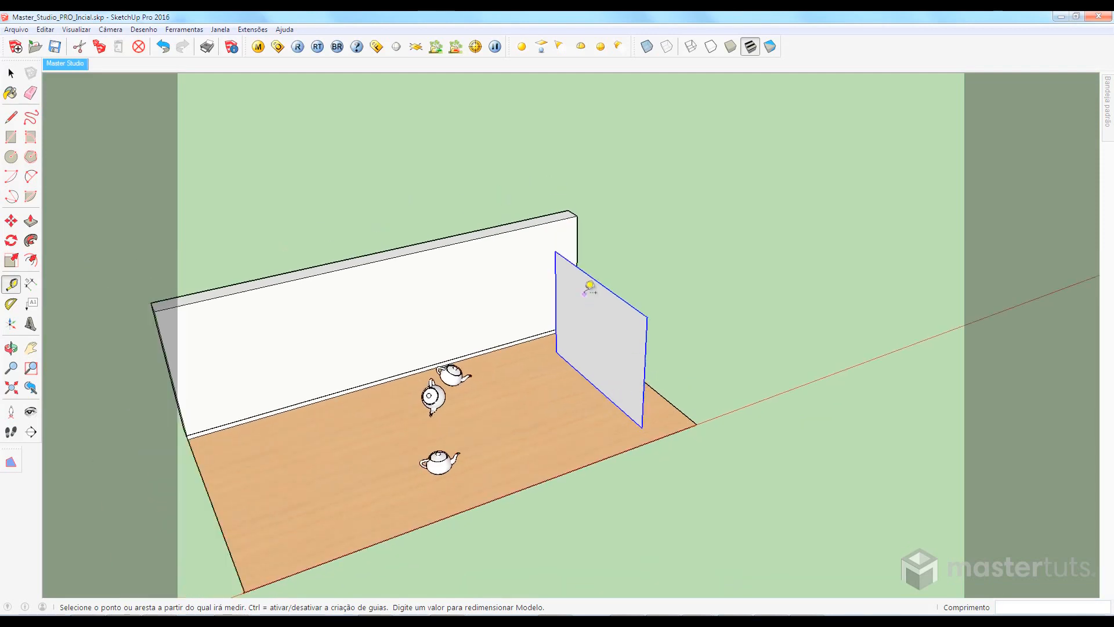
scroll(589, 282, "up", 1)
scroll(629, 275, "down", 1)
middle_click_drag(625, 283, 686, 339)
scroll(607, 350, "up", 1)
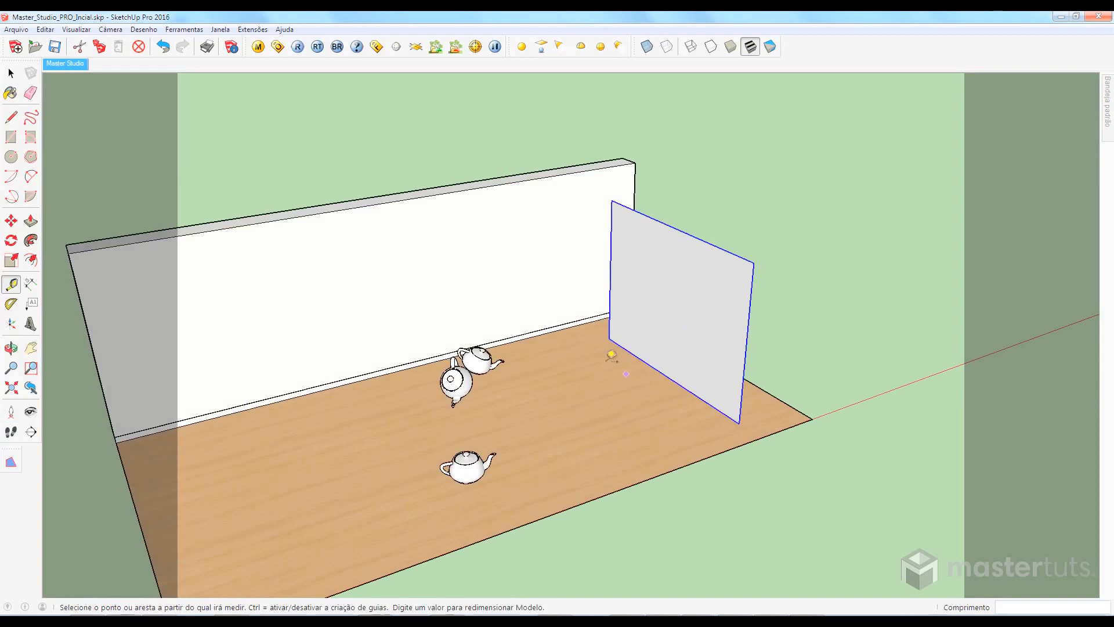
Raise the rectangle light 0.5 m above the floor along the blue axis
middle_click_drag(628, 379, 719, 281)
mouse_move(629, 351)
middle_mouse_down()
mouse_move(664, 343)
mouse_move(621, 350)
middle_mouse_up()
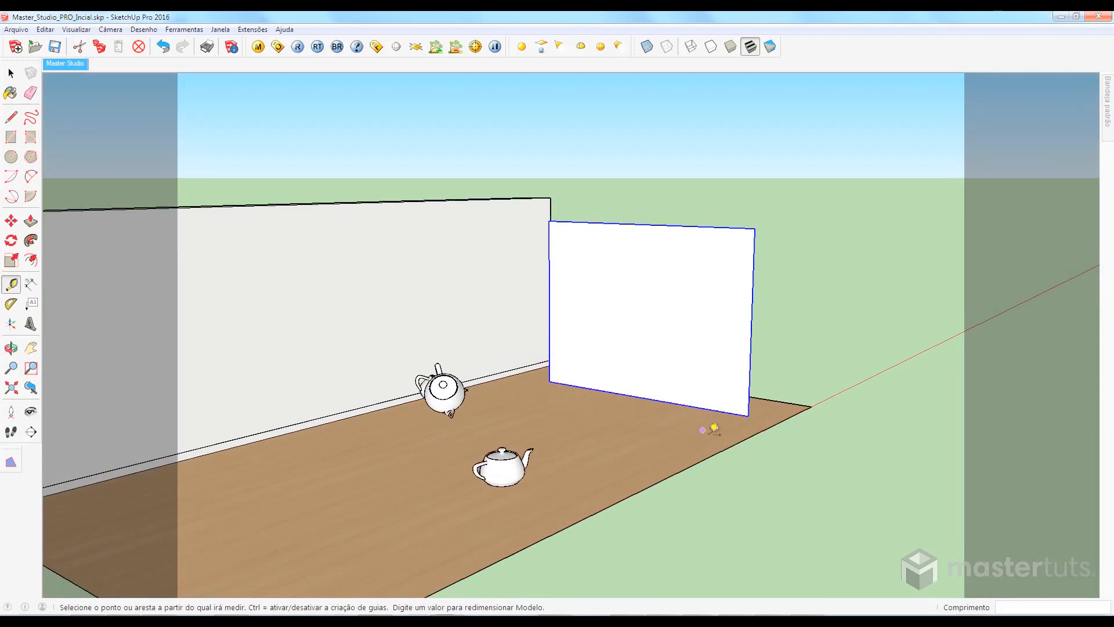
key("m")
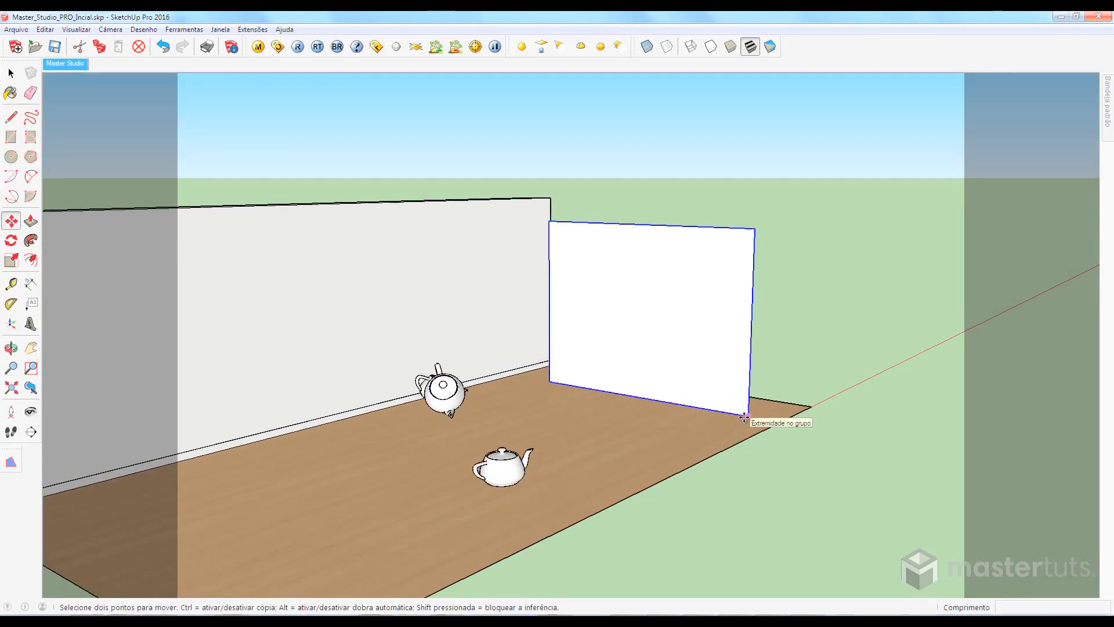
left_click(744, 415)
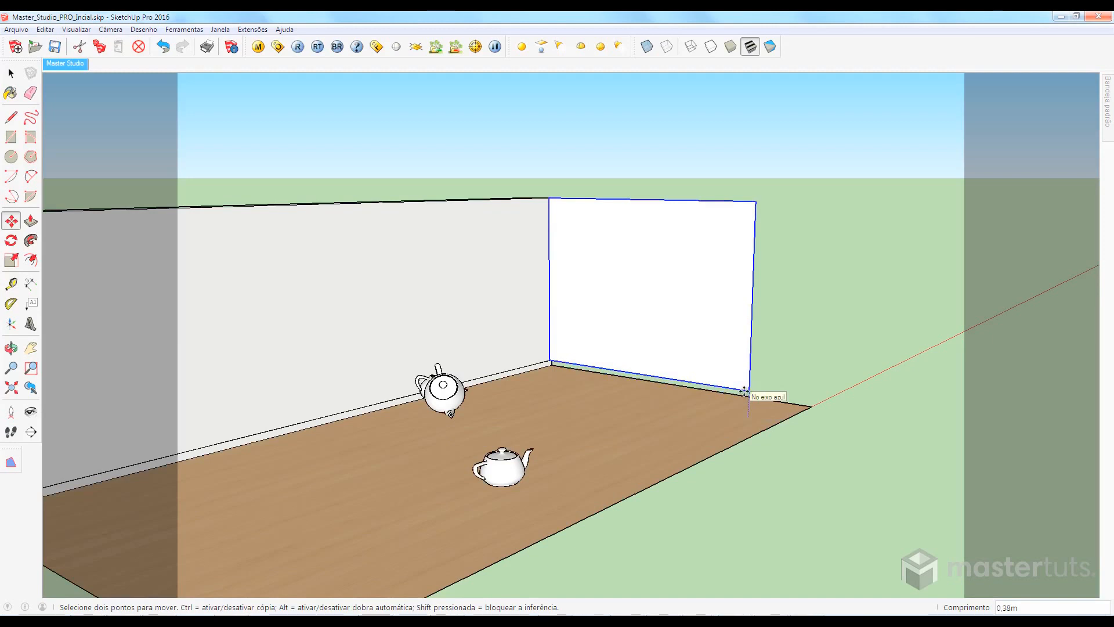
key("Return")
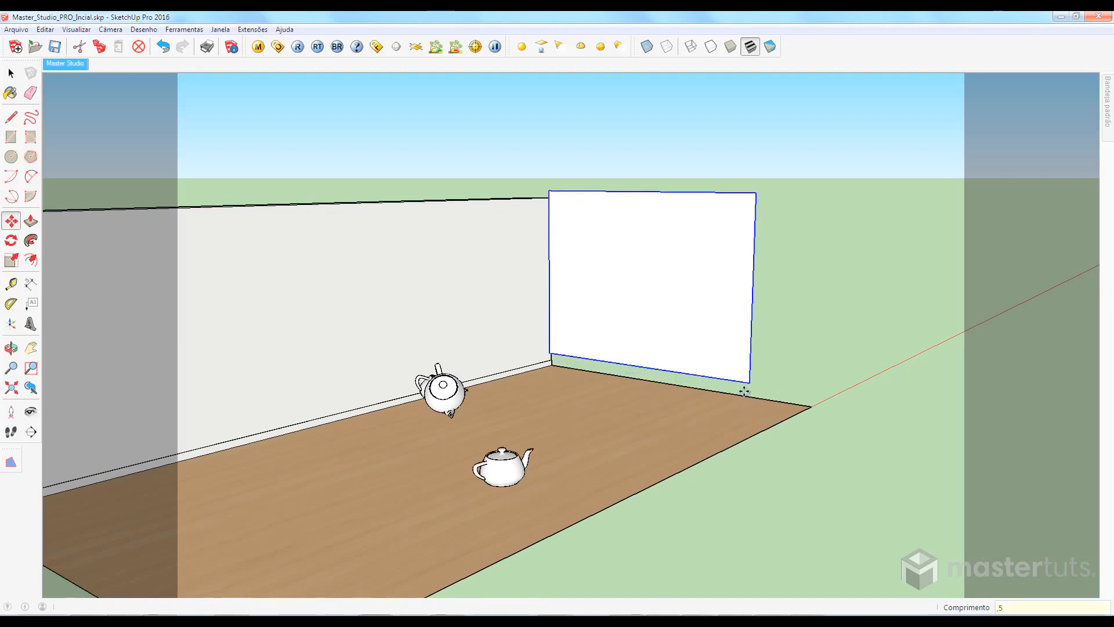
Copy the rectangle light about 7.5 m along the red axis to the opposite end of the studio floor
middle_click_drag(712, 398, 733, 378)
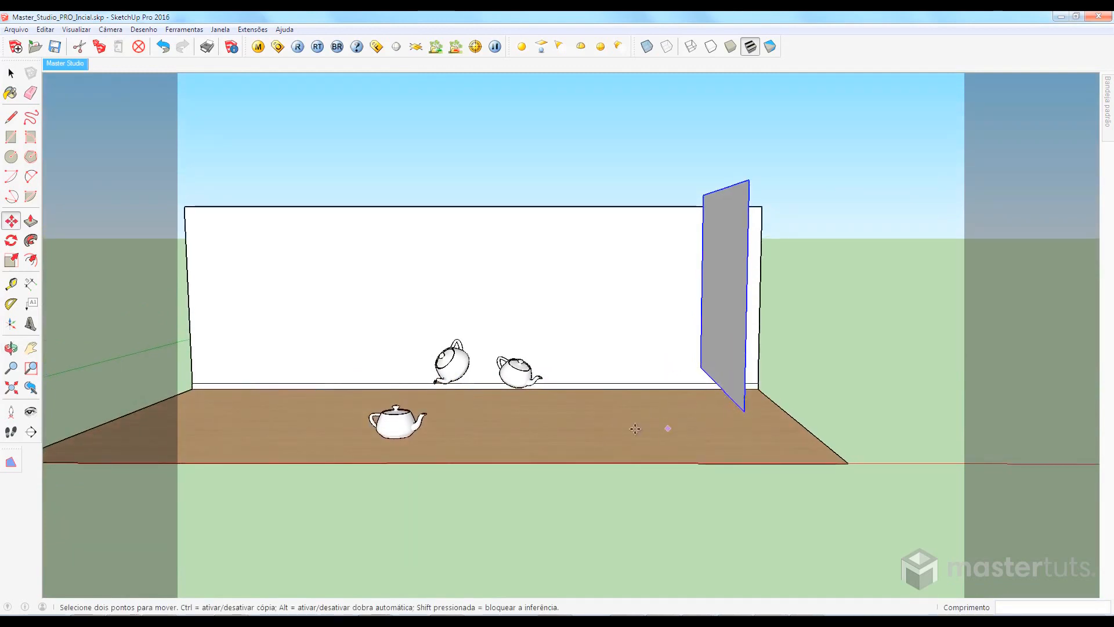
middle_click_drag(727, 413, 776, 369)
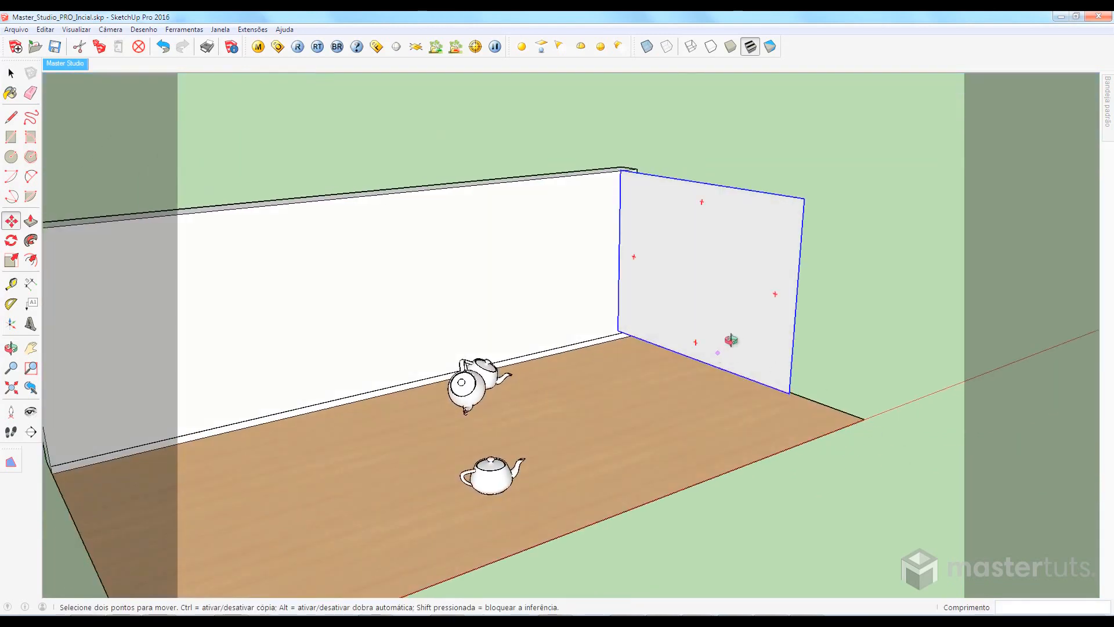
middle_click_drag(731, 340, 771, 404)
key("ctrl")
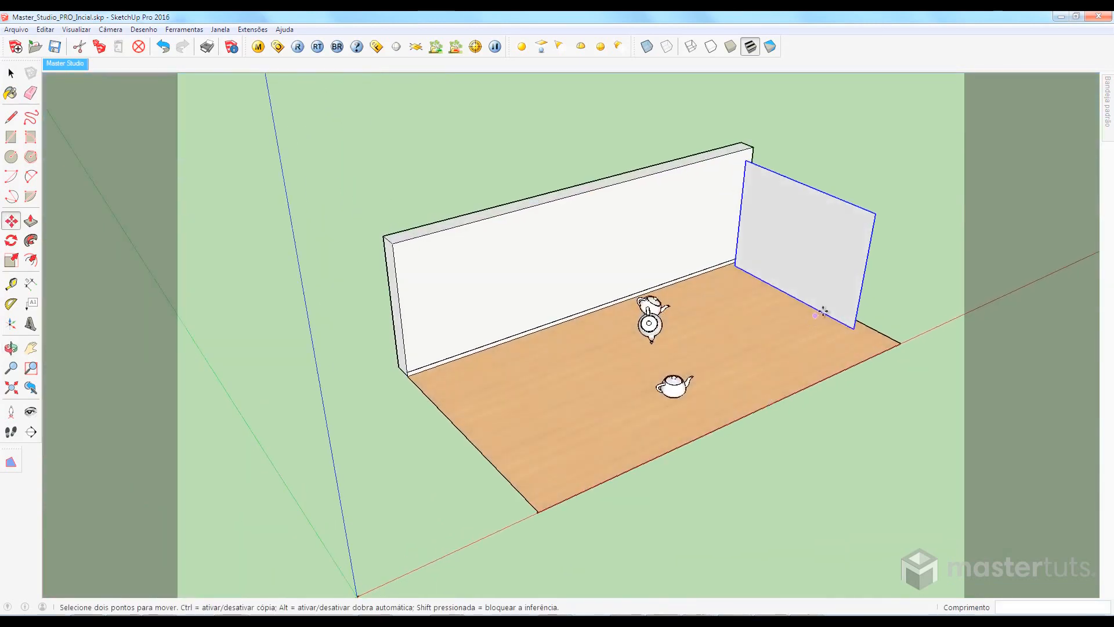
left_click(821, 311)
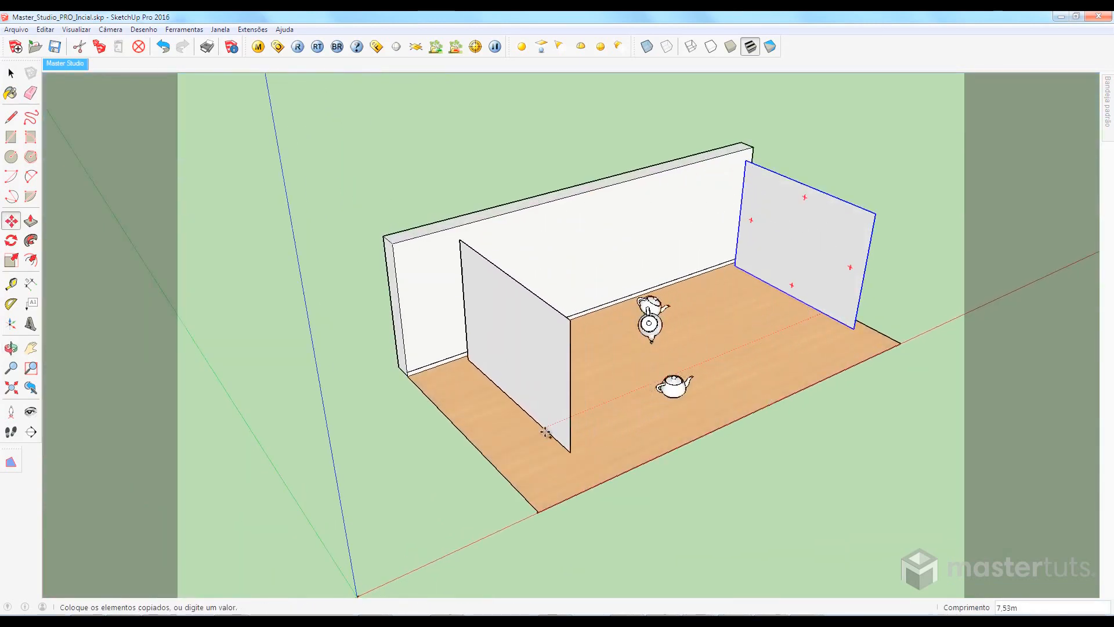
left_click(536, 433)
Rotate the copied light half a turn about its vertical axis so it faces the original light
middle_click_drag(550, 359, 587, 423)
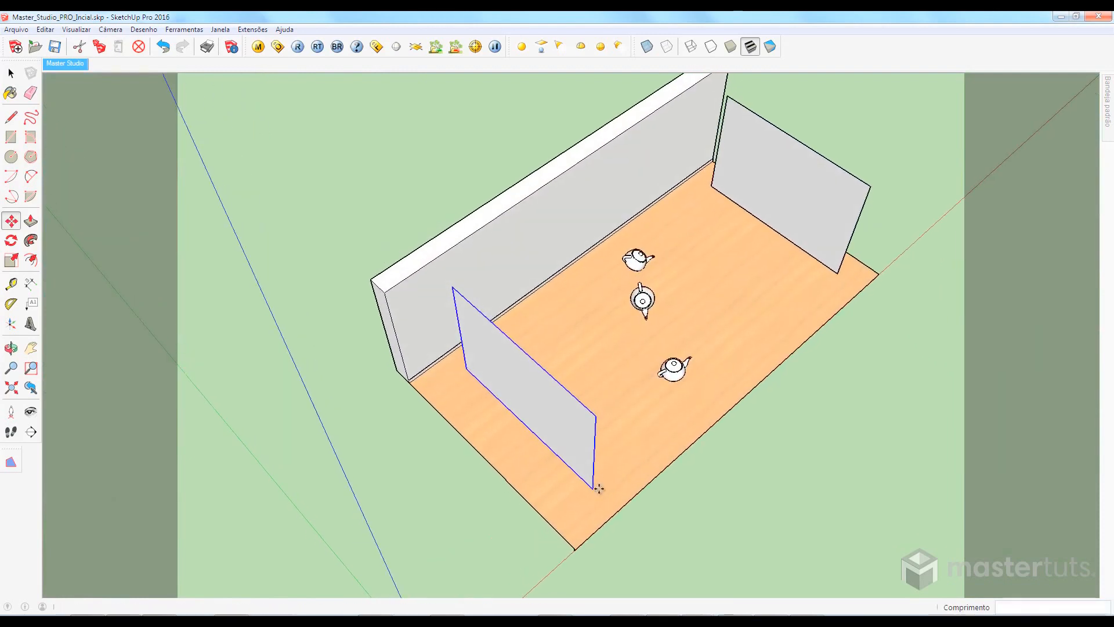
left_click(582, 401)
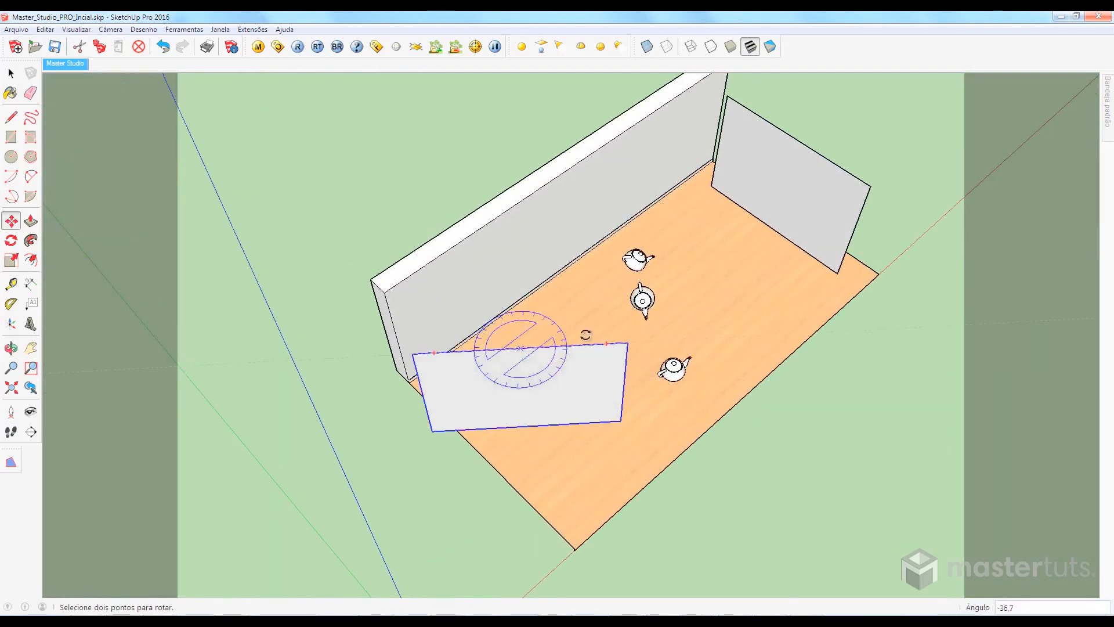
left_click(461, 296)
Examine the placement of both rectangle lights from the front of the studio and leave the Move tool
middle_click_drag(681, 335, 497, 211)
mouse_move(735, 329)
middle_mouse_down()
mouse_move(642, 229)
mouse_move(588, 259)
mouse_move(388, 289)
mouse_move(601, 296)
middle_mouse_up()
scroll(885, 326, "up", 3)
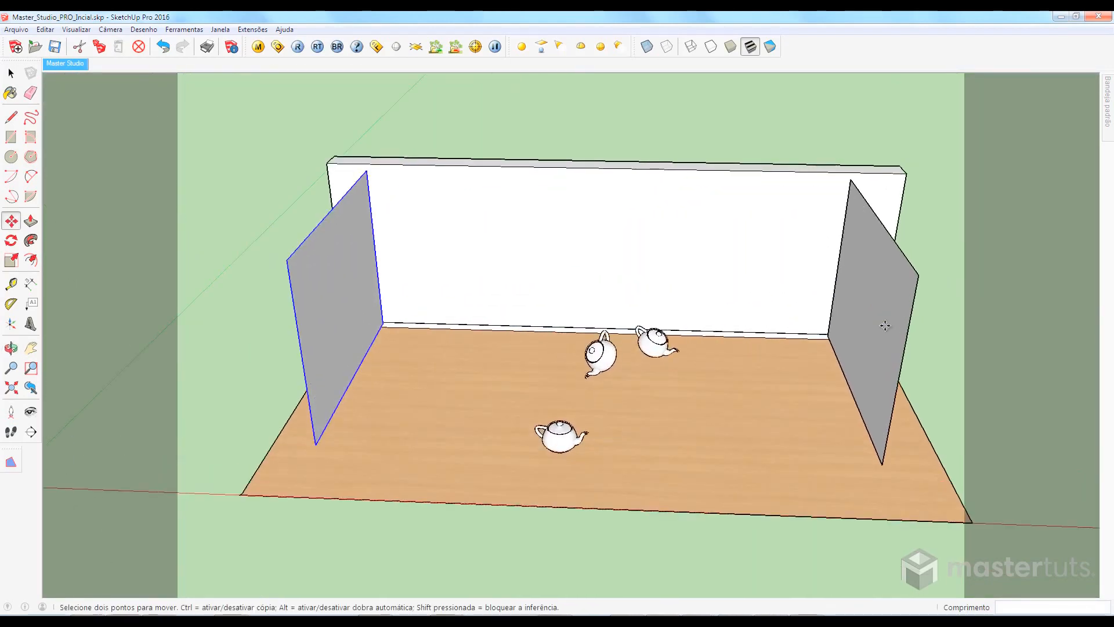
middle_click_drag(885, 326, 802, 314)
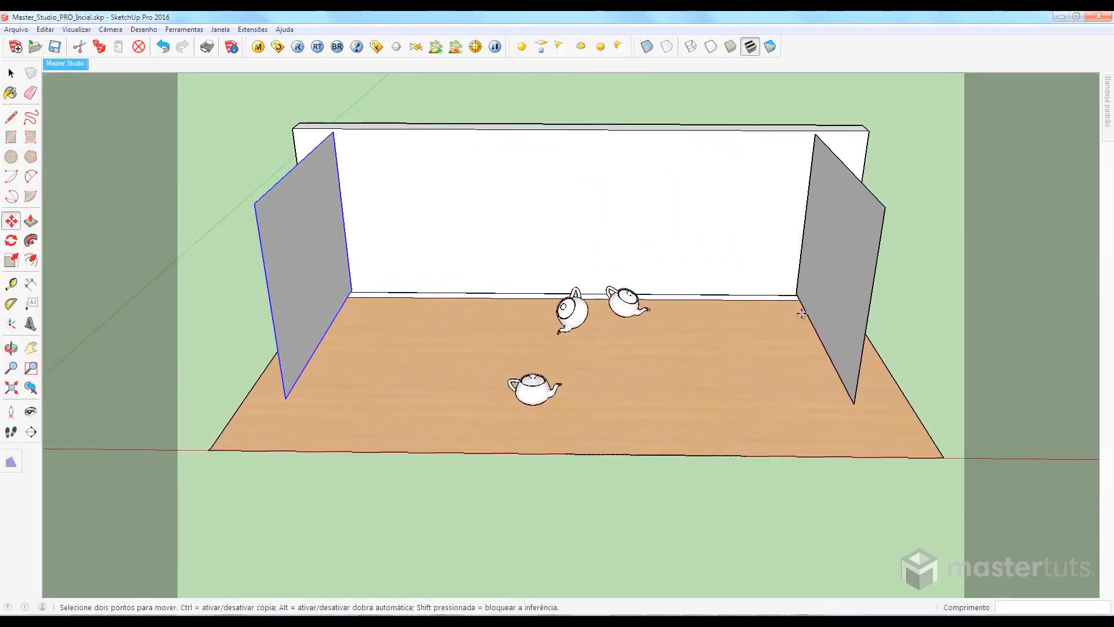
scroll(636, 366, "up", 2)
middle_click_drag(719, 370, 823, 420)
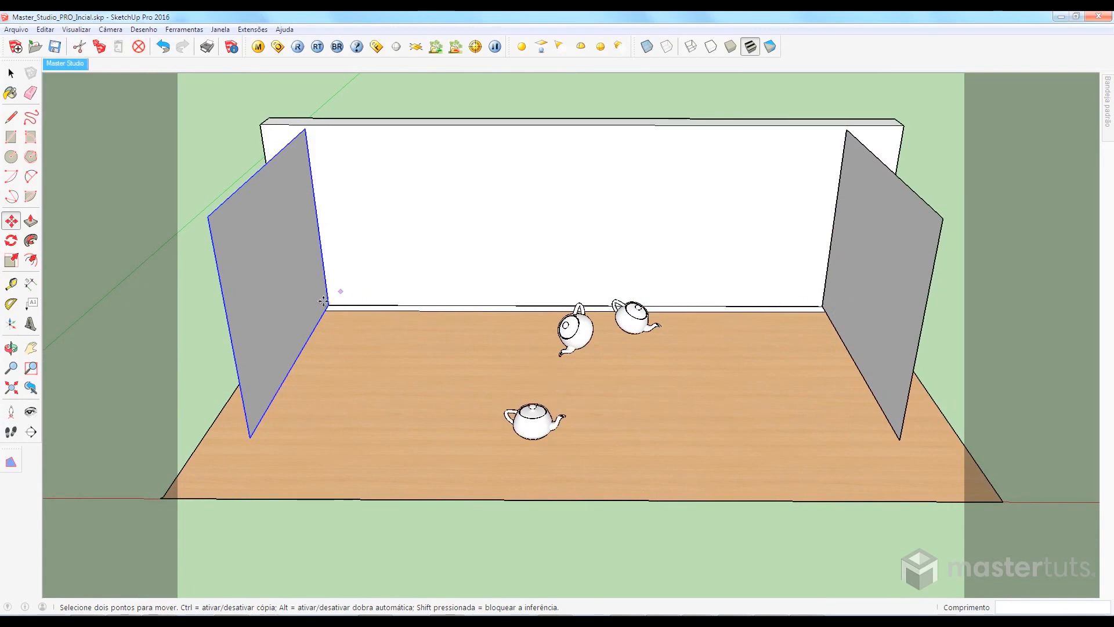
key("space")
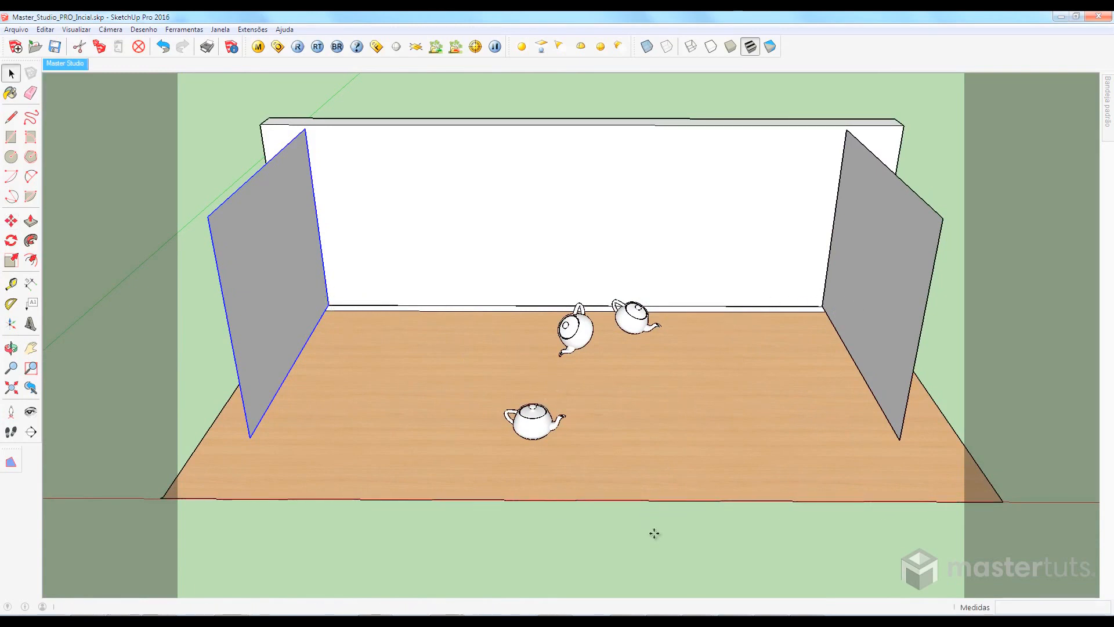
Set the light color of the rectangle light at the studio's right end to RGB 255, 222, 155
left_click(865, 277)
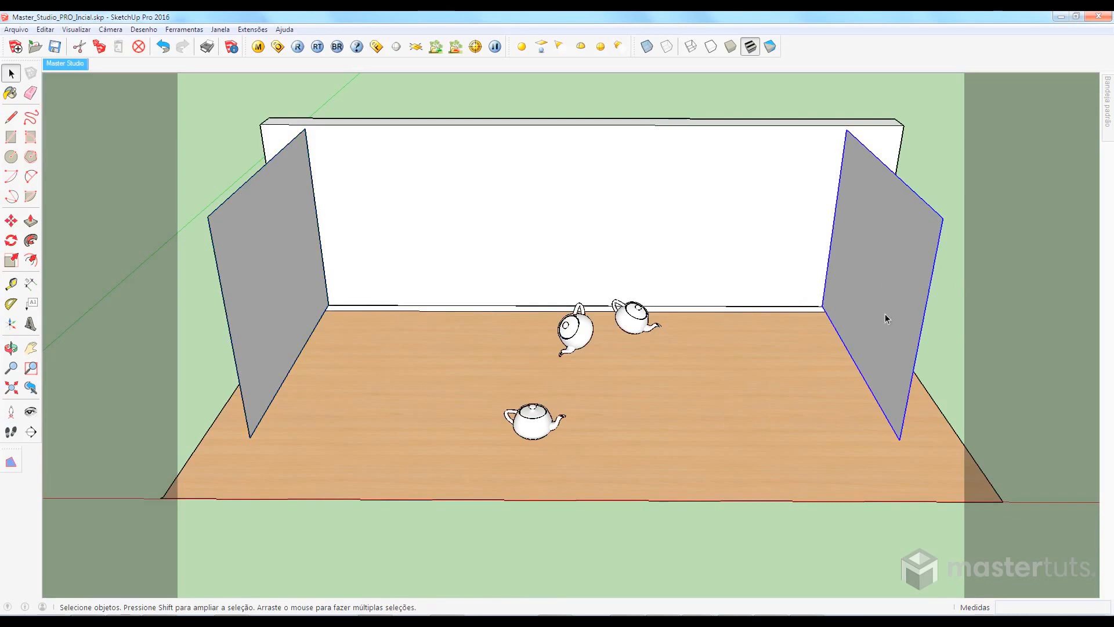
right_click(882, 281)
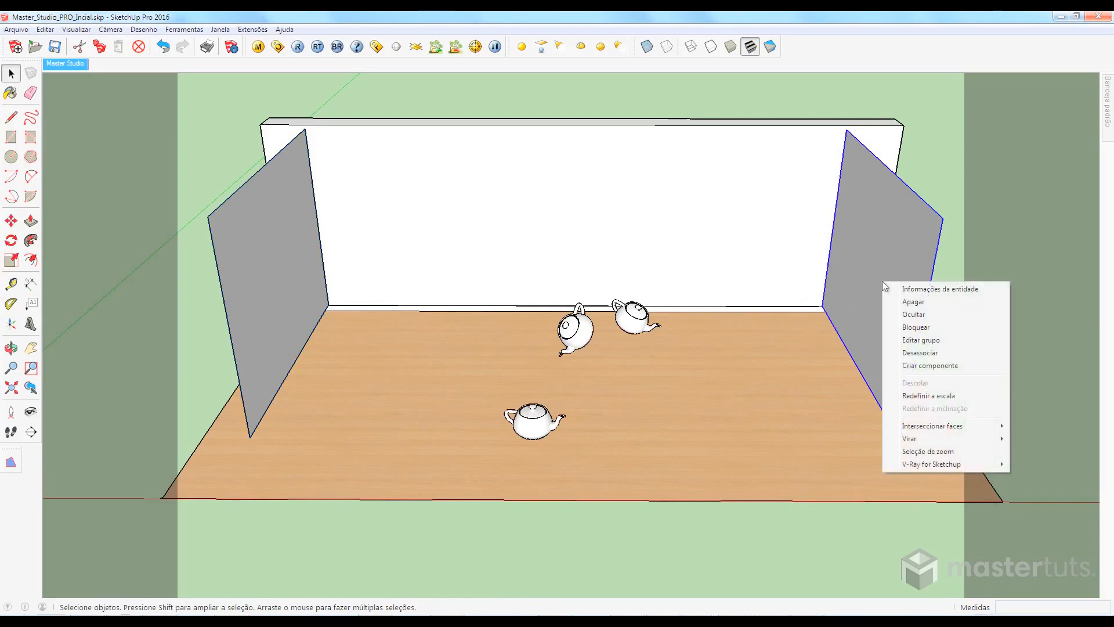
mouse_move(913, 469)
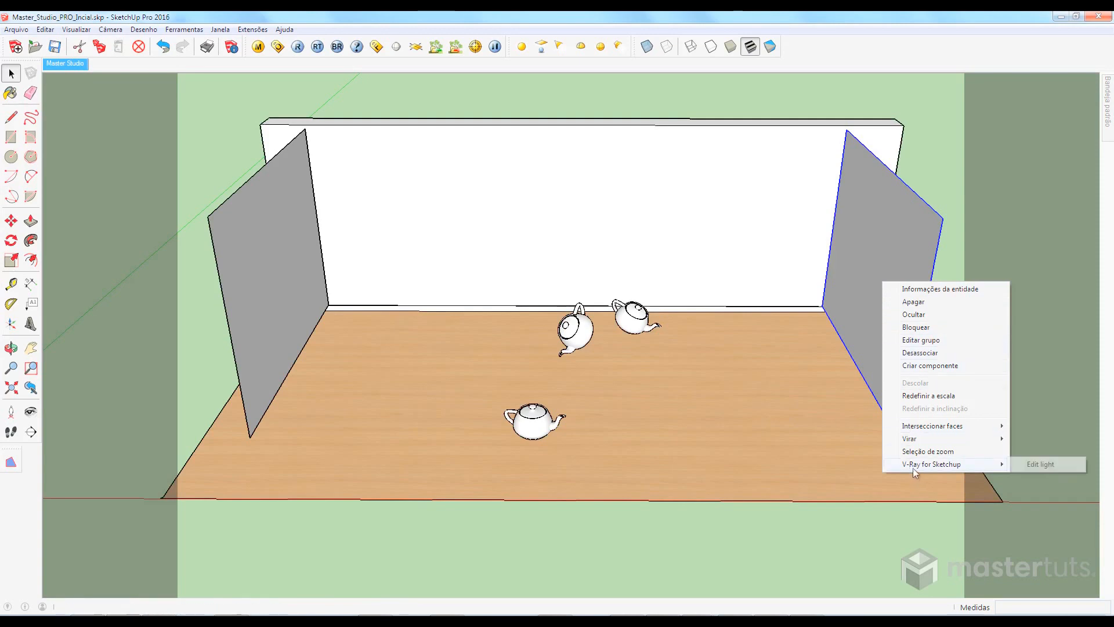
left_click(1037, 465)
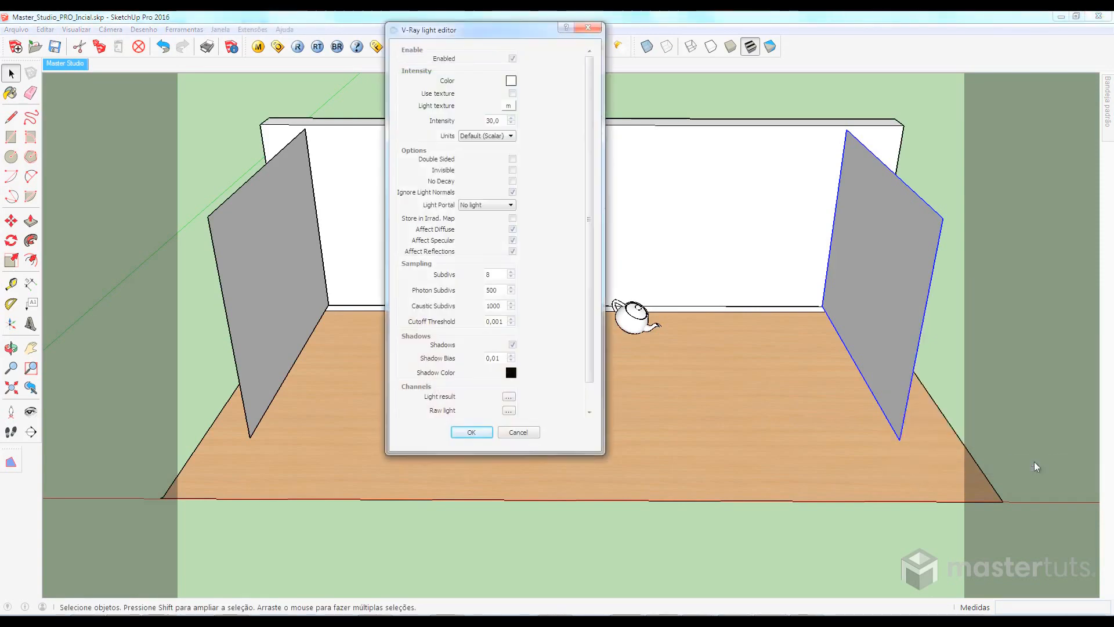
left_click_drag(506, 39, 644, 128)
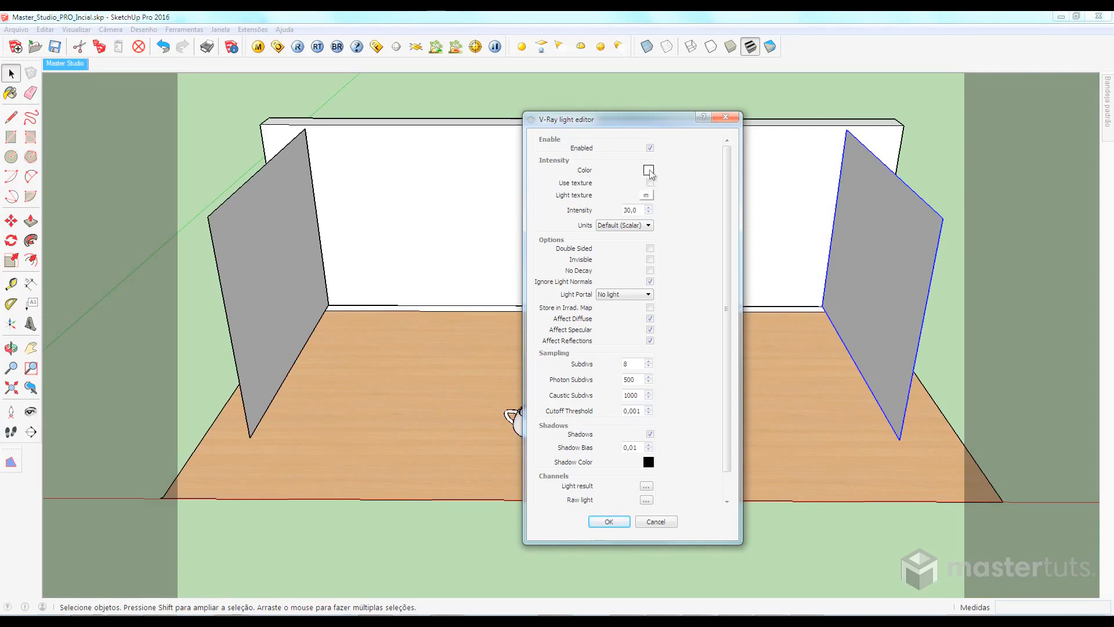
left_click(649, 171)
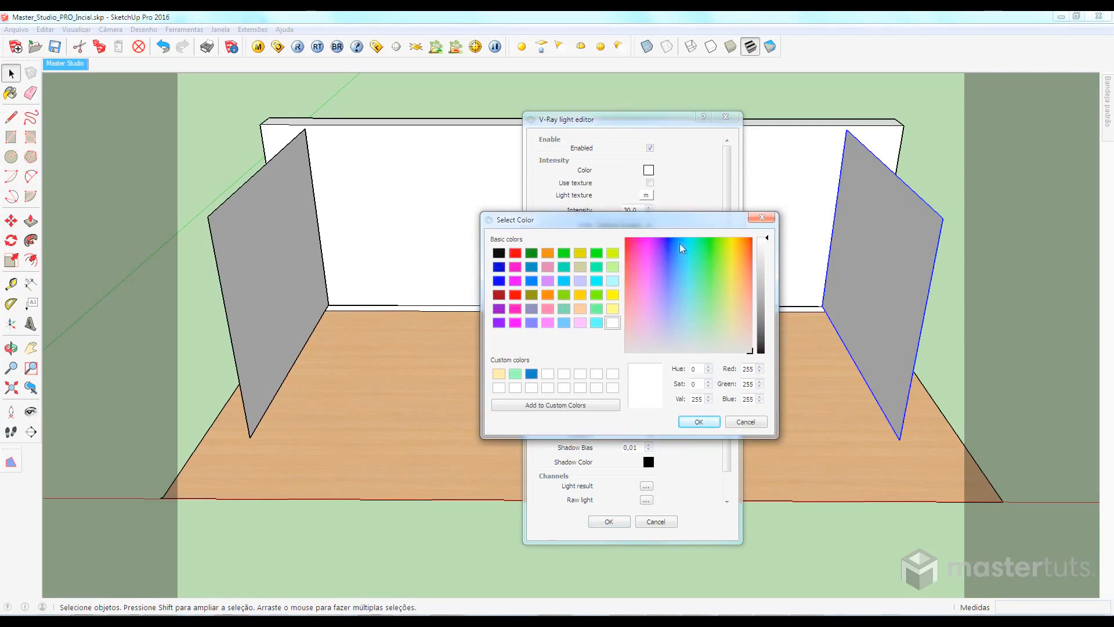
left_click_drag(677, 226, 600, 219)
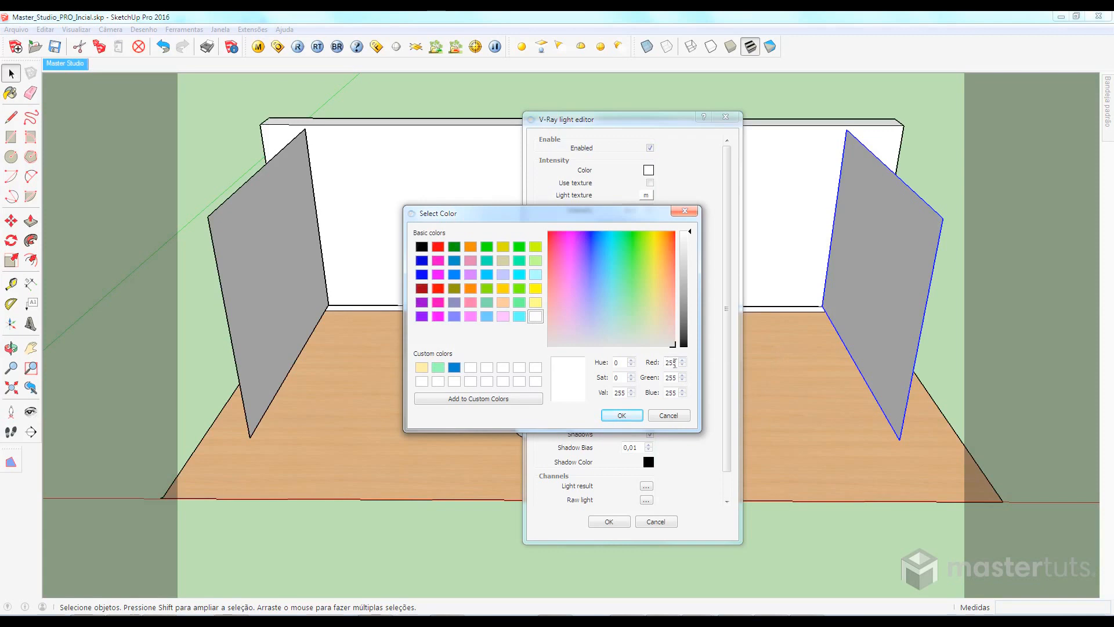
left_click_drag(676, 364, 658, 369)
key("Tab")
type("222")
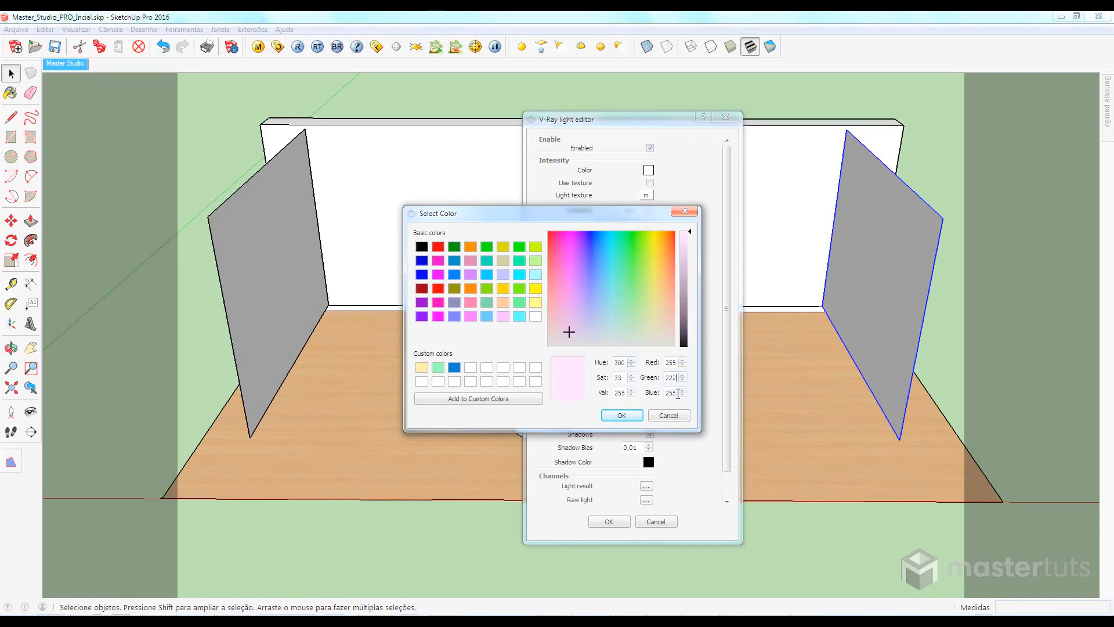
left_click_drag(677, 394, 653, 402)
type("155")
left_click(623, 416)
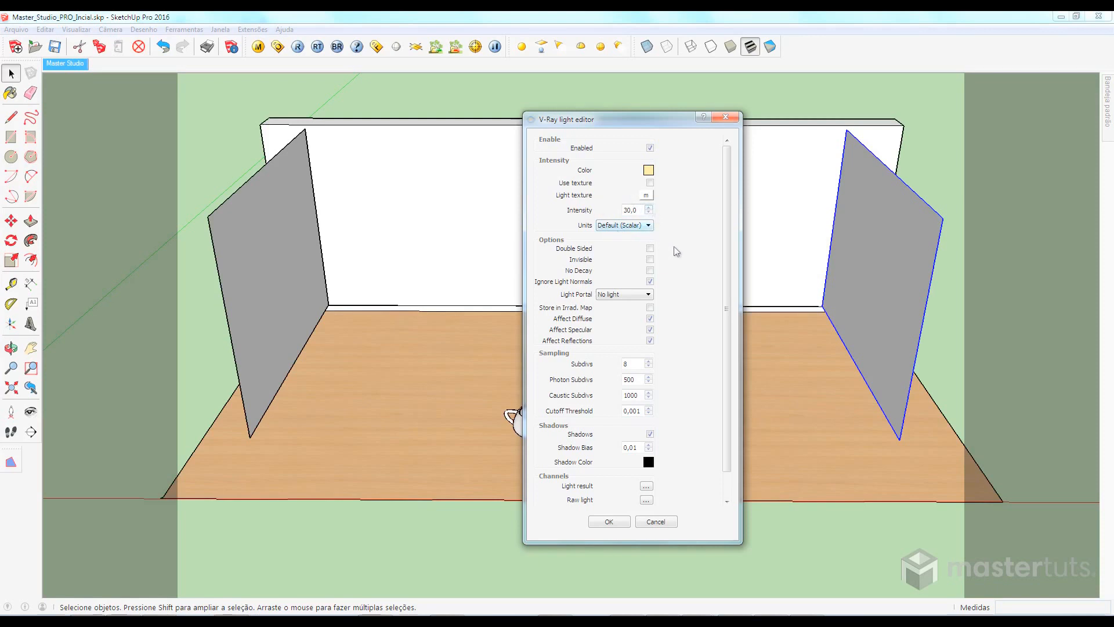
Set the right-end light to an intensity of 500 in Radiant power (W) units, with Affect Specular and Affect Reflections off
left_click(647, 226)
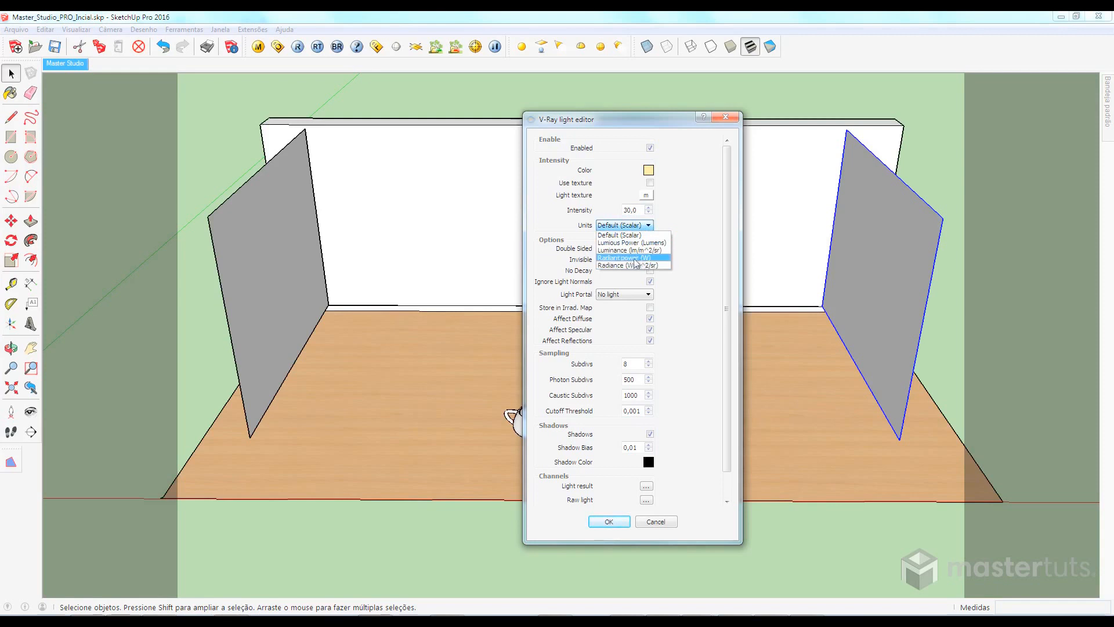
left_click(648, 259)
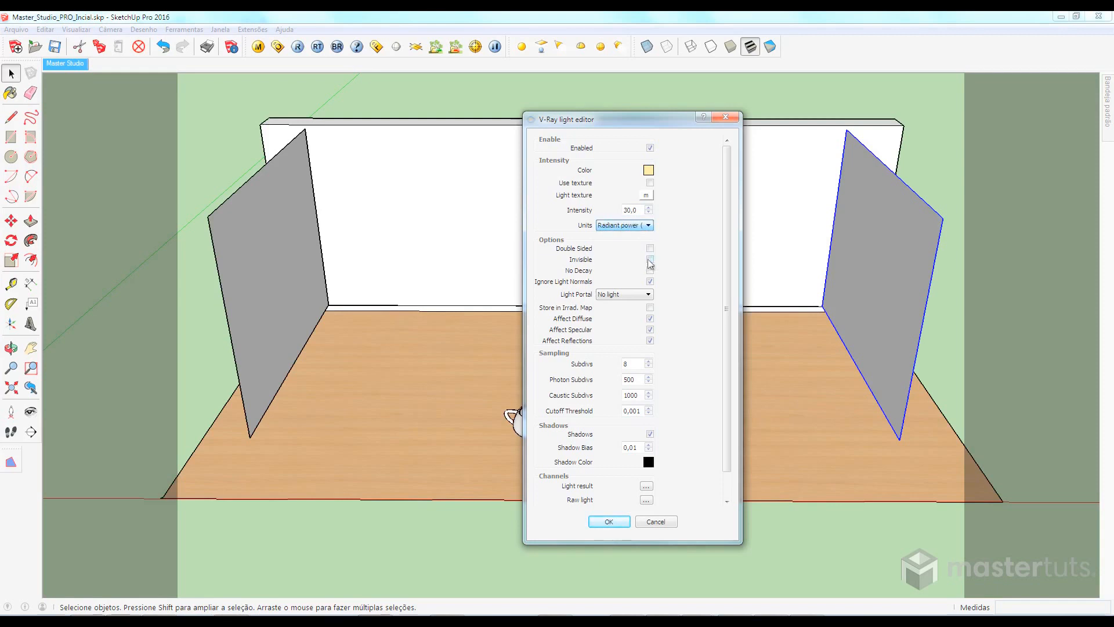
double_click(636, 210)
type("50")
left_click(650, 341)
left_click(608, 522)
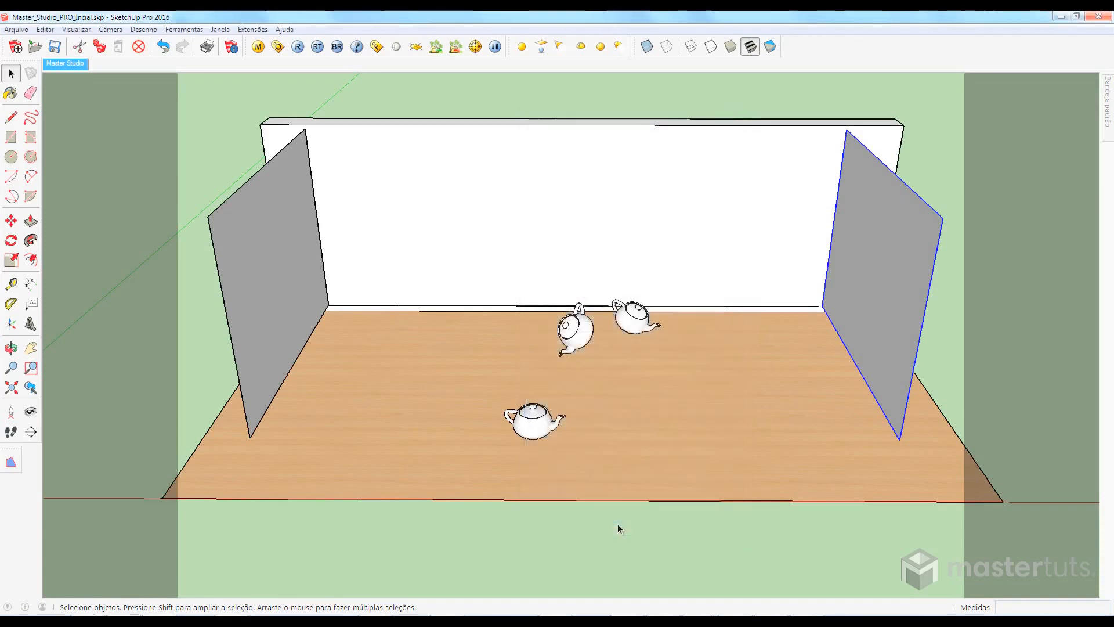
Disable the rectangle light at the studio's left end in its V-Ray light settings
left_click(302, 262)
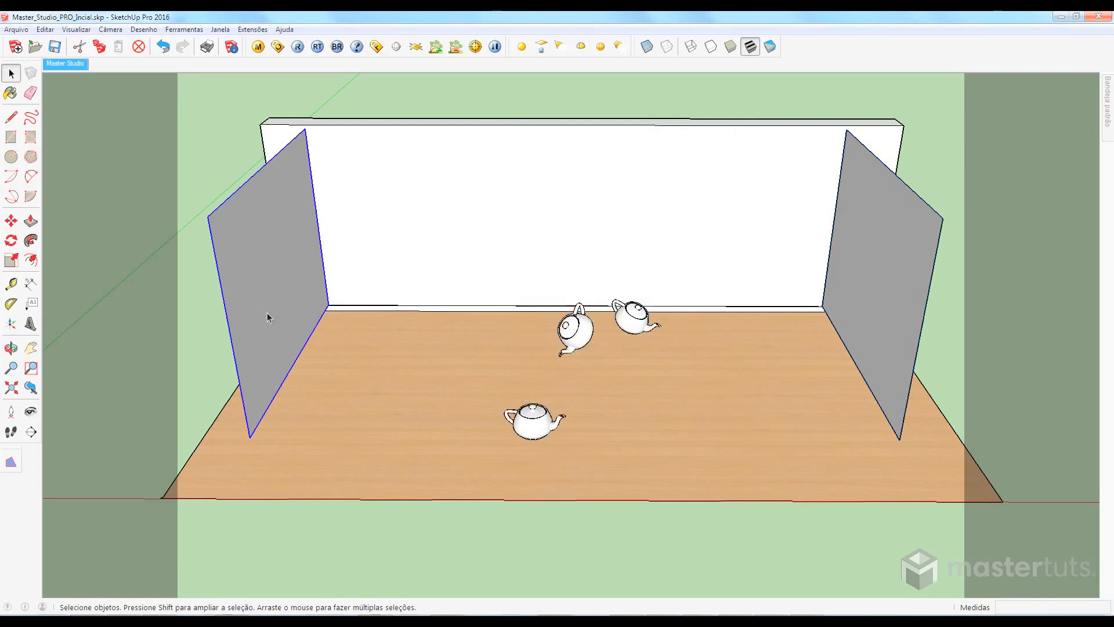
right_click(277, 266)
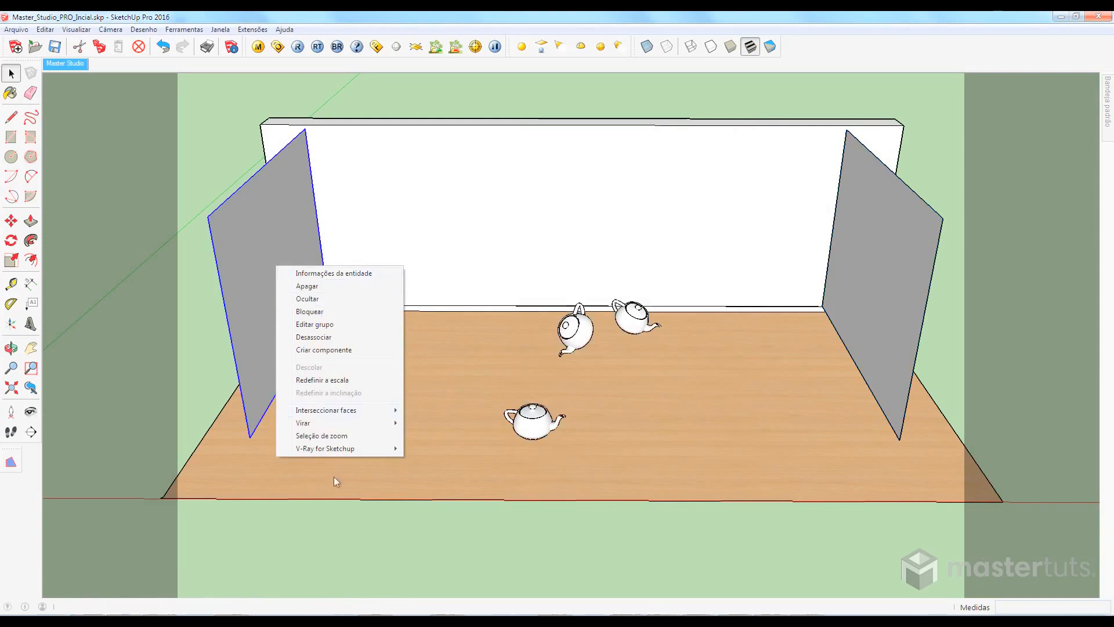
mouse_move(360, 455)
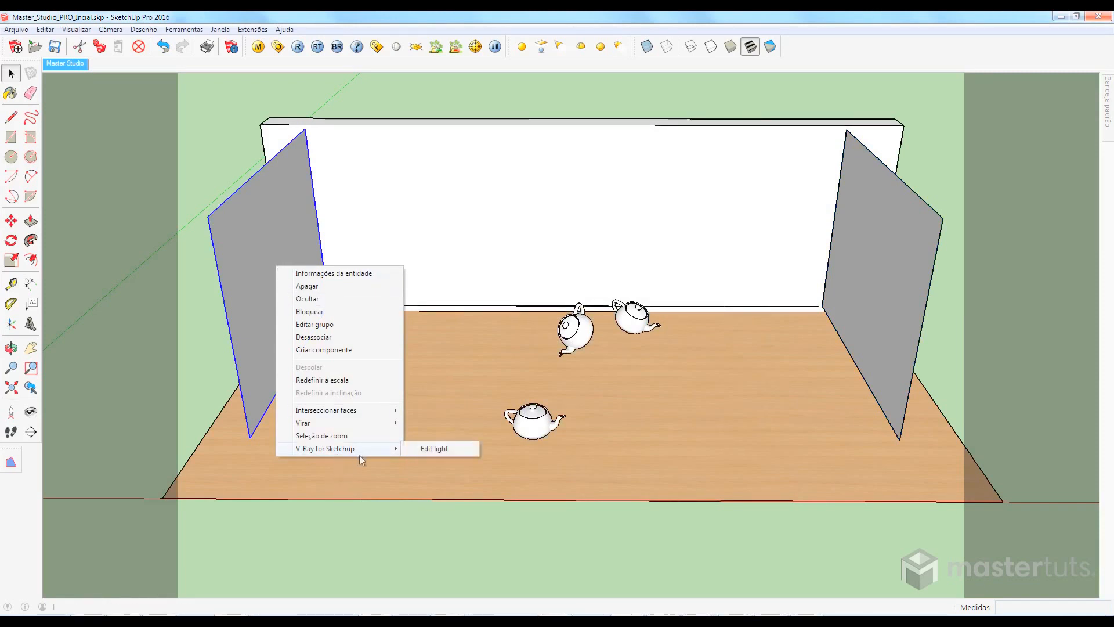
left_click(437, 449)
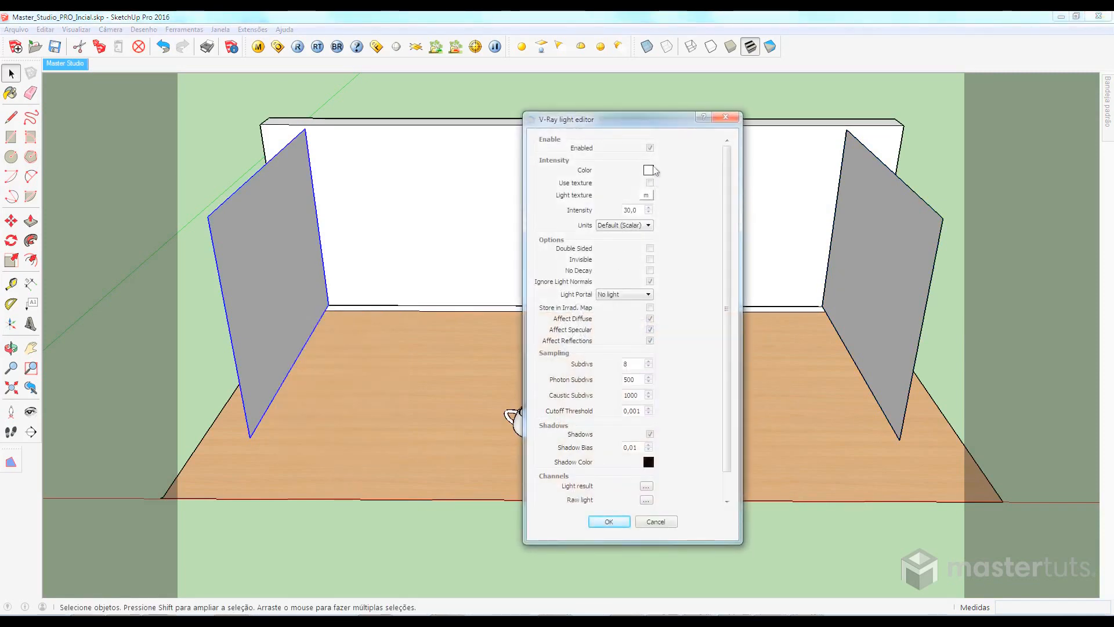
left_click(650, 148)
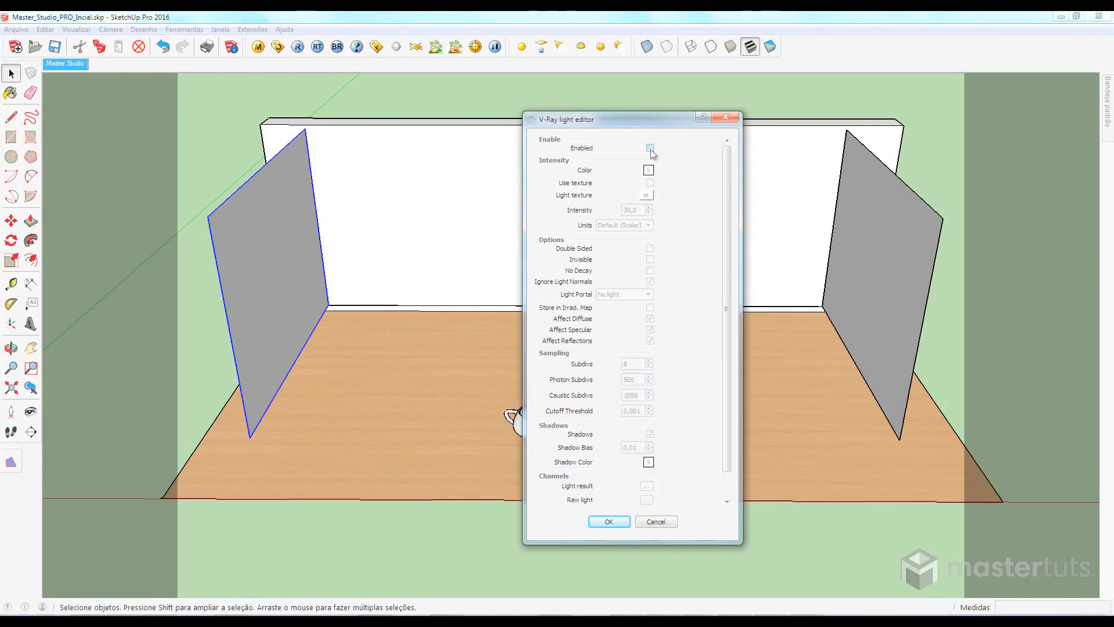
left_click(610, 523)
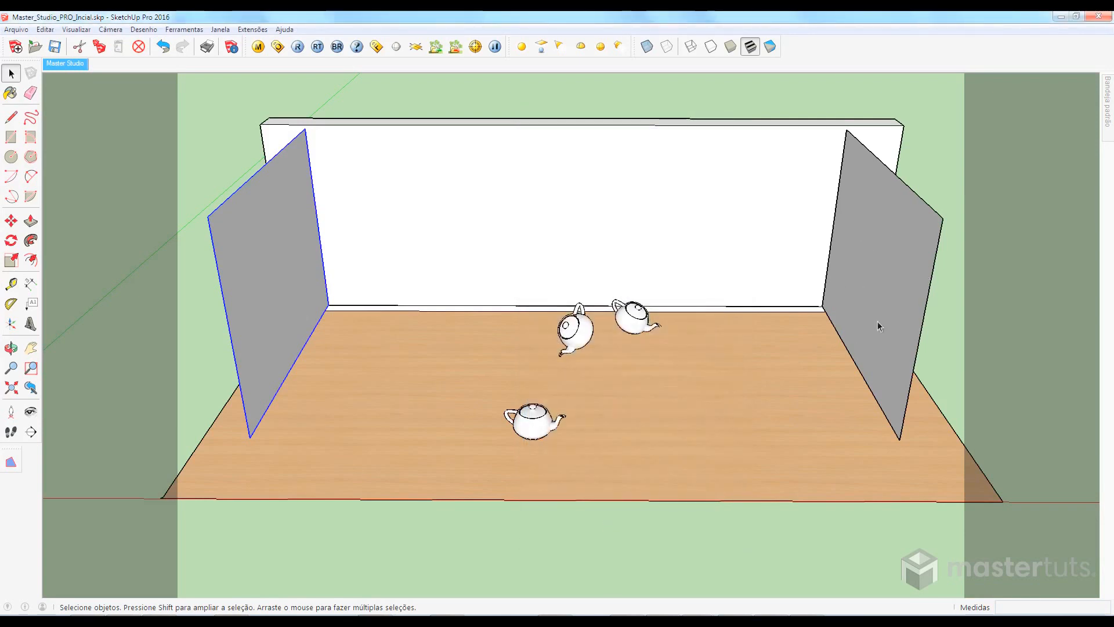
Render the teapots from the Master Studio scene view and save the result to the render history
left_click(58, 63)
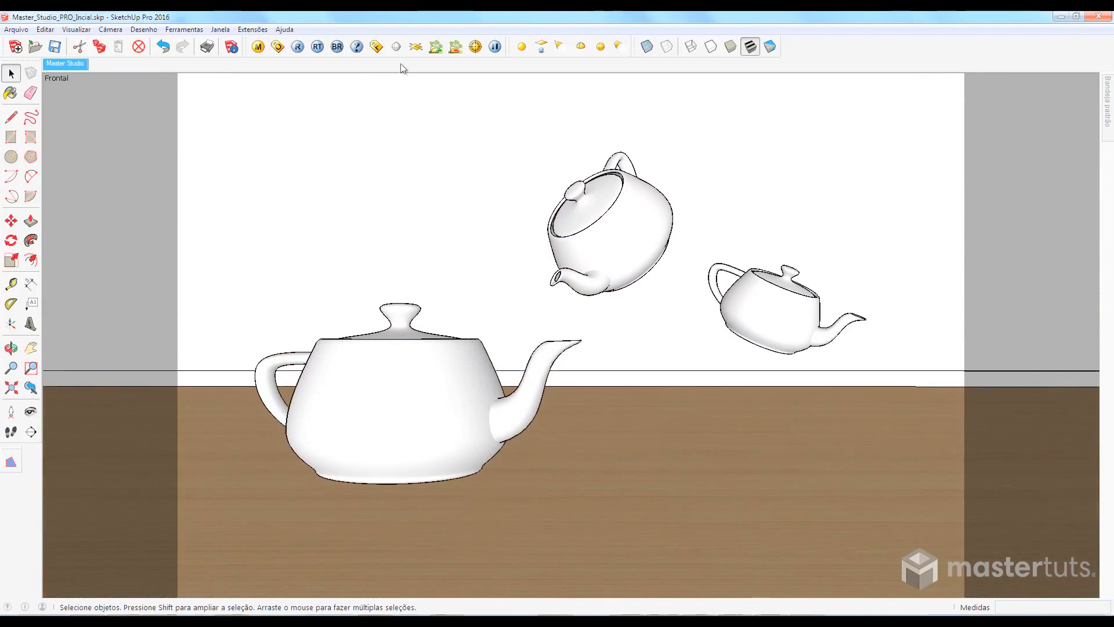
left_click(297, 47)
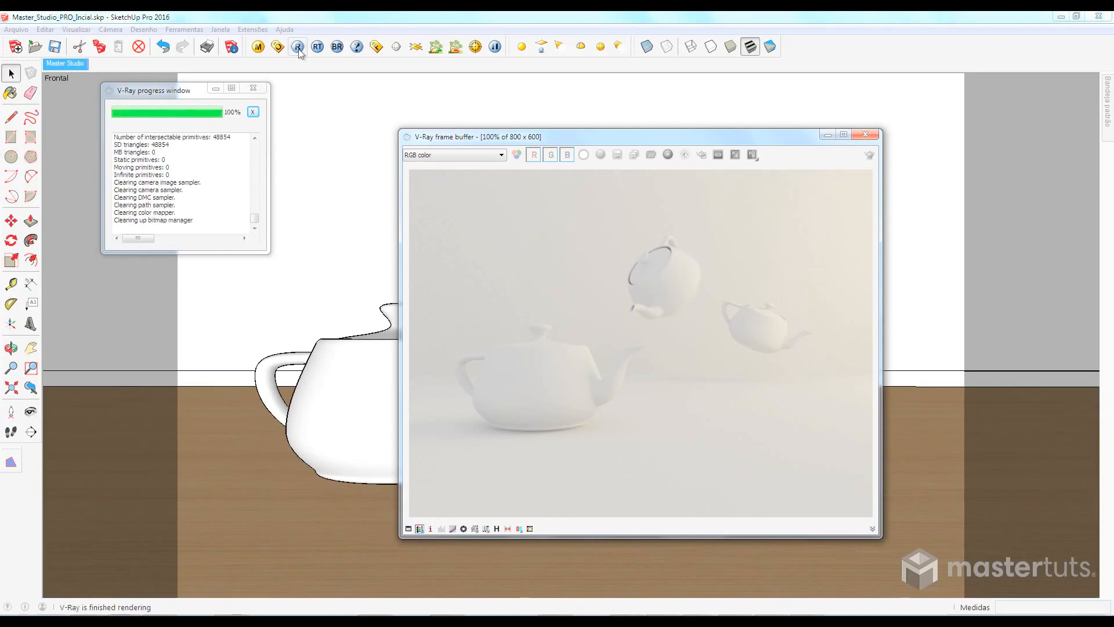
left_click(135, 483)
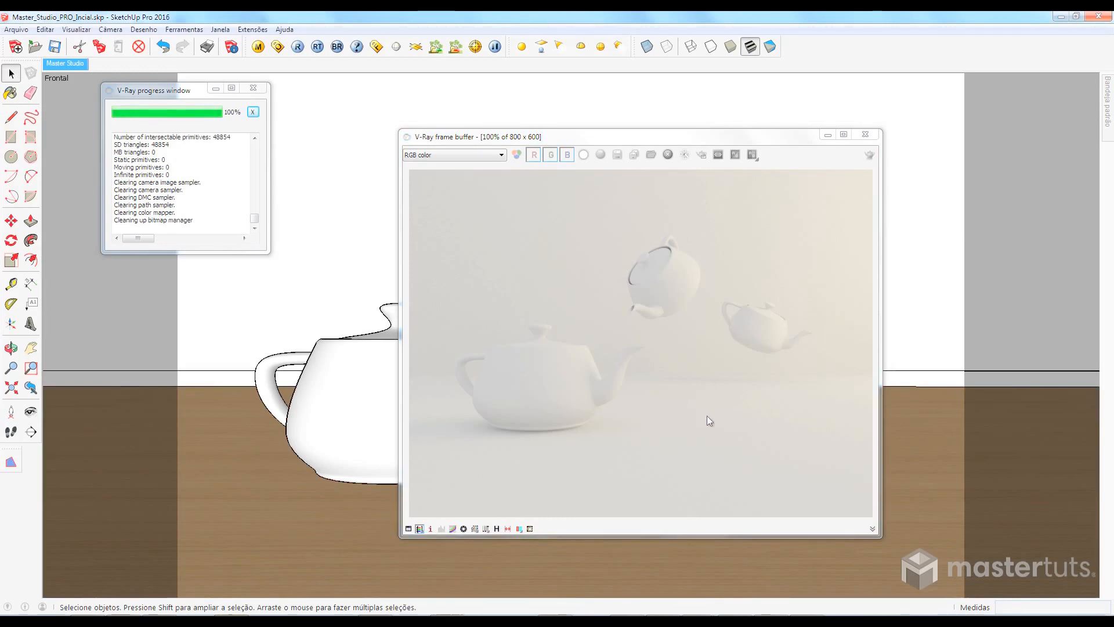
left_click(497, 528)
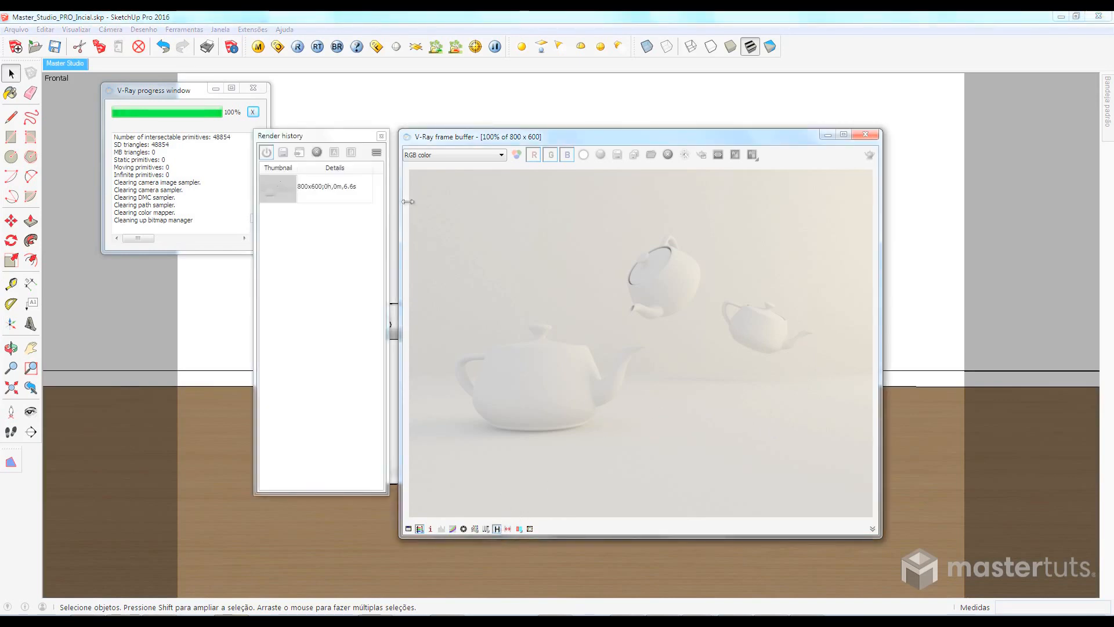
left_click(284, 153)
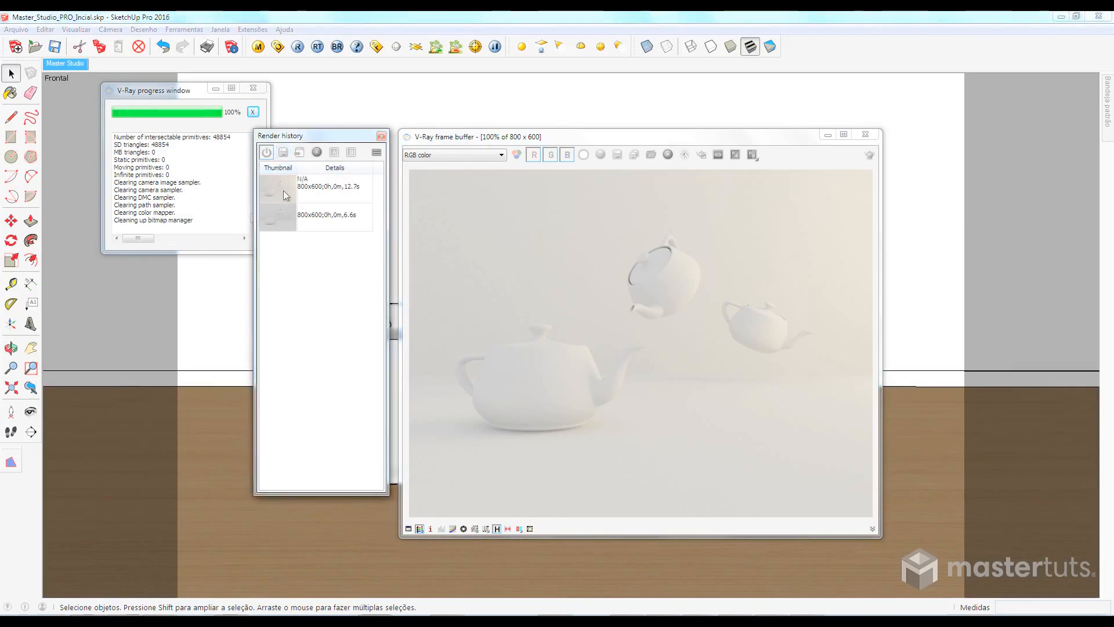
Load the earlier render and the new one in turn from the history to compare their lighting, and close the frame buffer
left_click(284, 217)
left_click(300, 154)
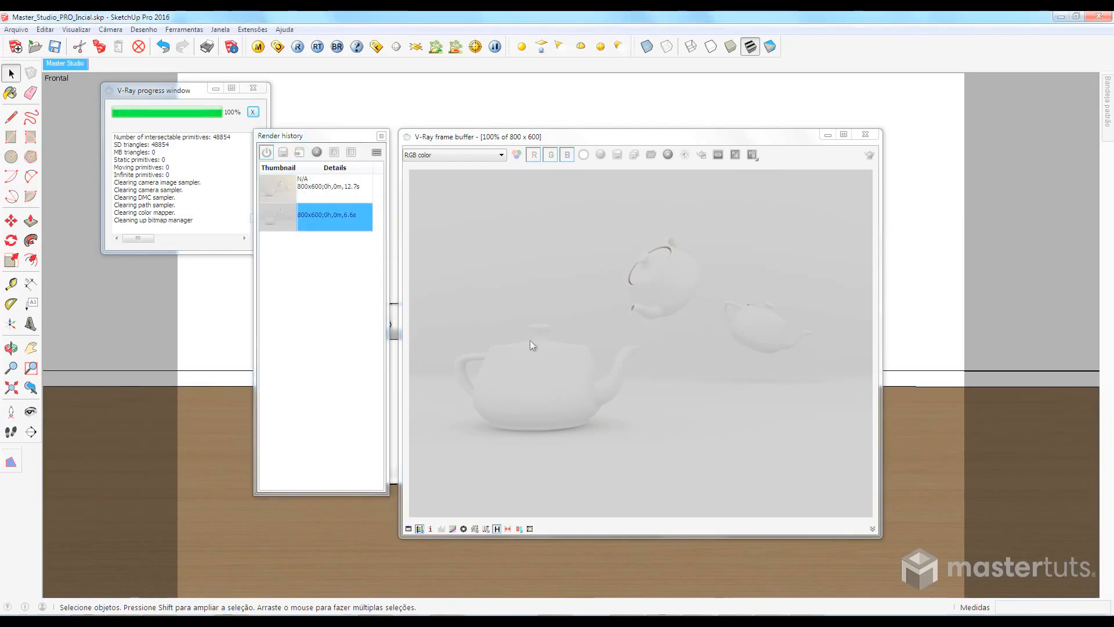
left_click(316, 194)
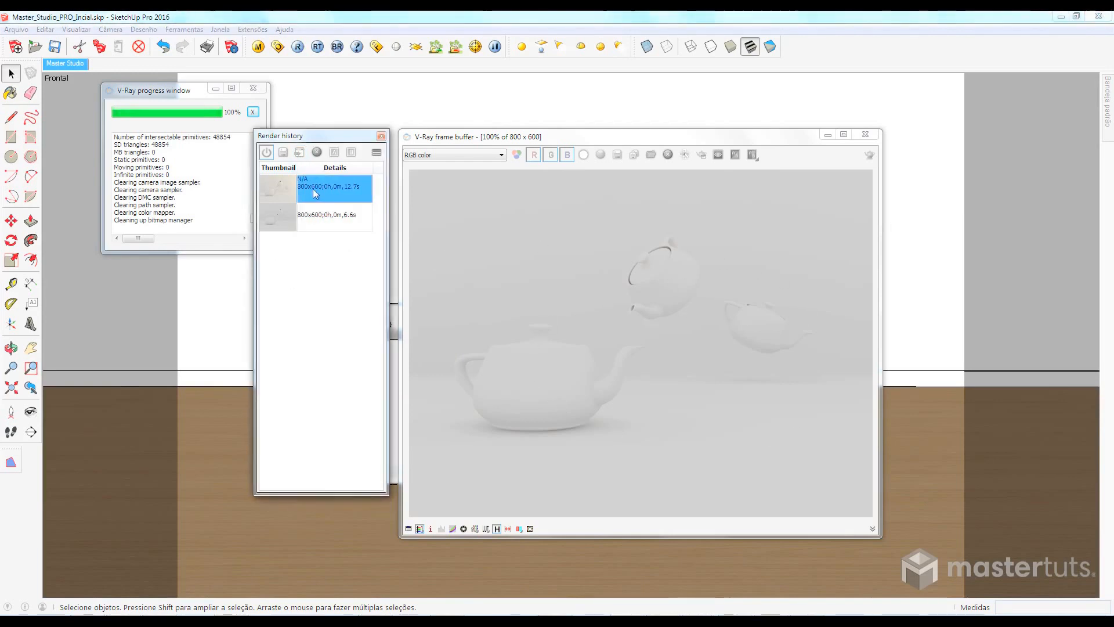
left_click(300, 154)
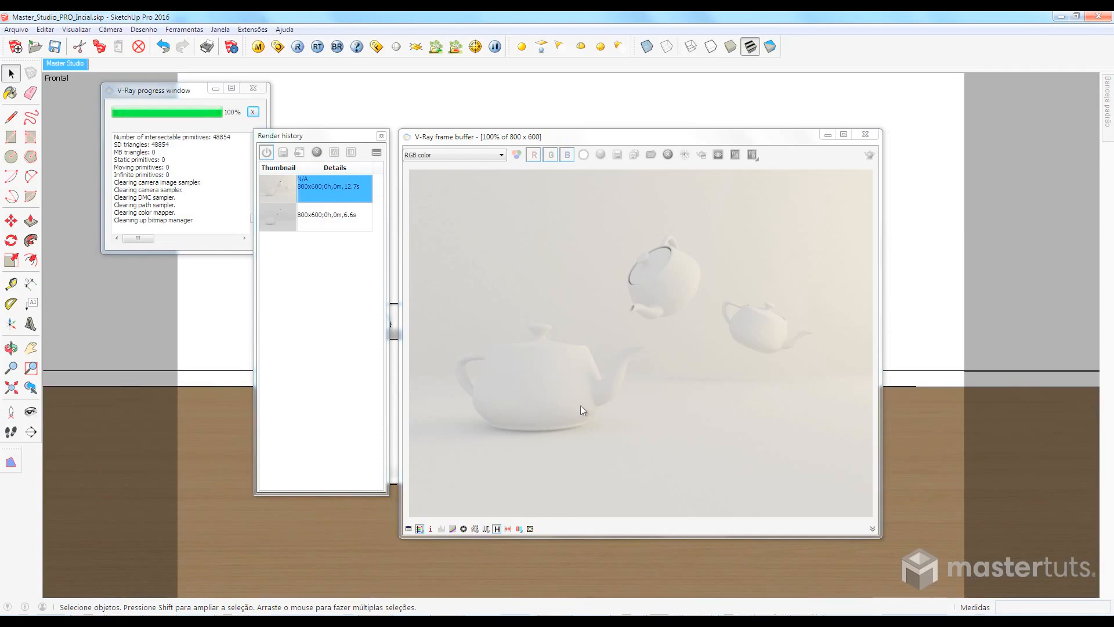
left_click(864, 136)
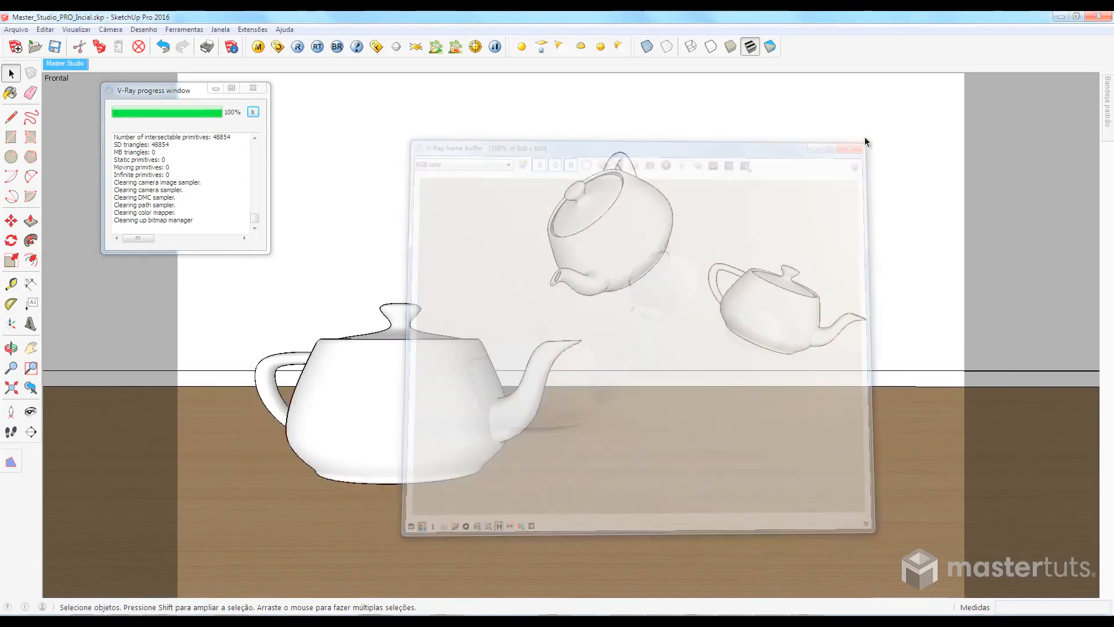
Disable the warm rectangle light at the studio's right end in its V-Ray light settings
middle_click_drag(602, 426, 736, 472)
scroll(491, 358, "down", 10)
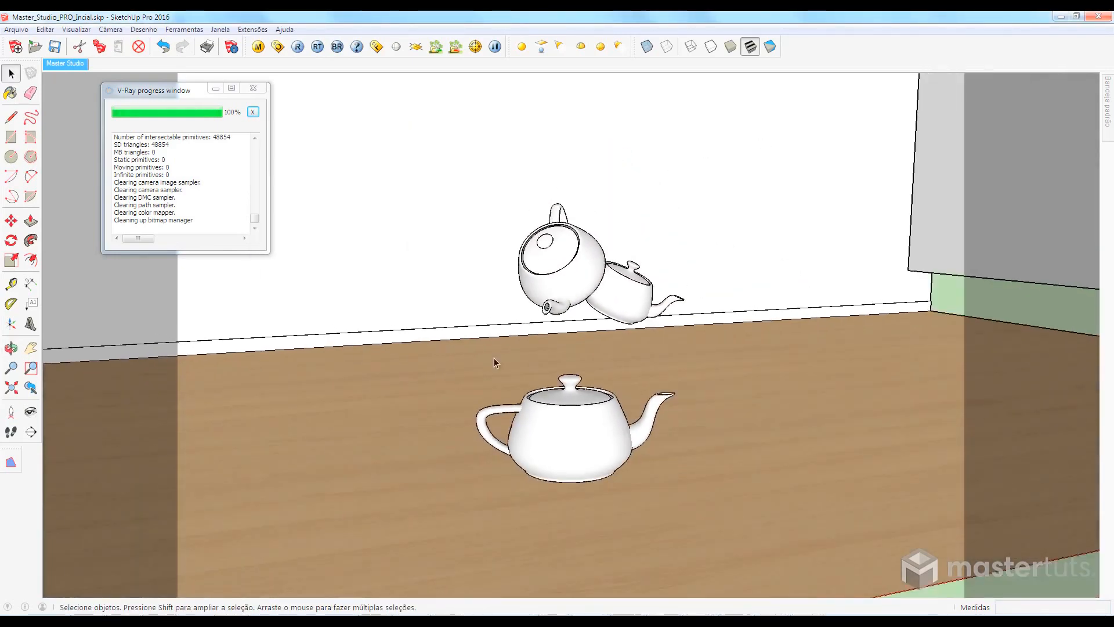
middle_click_drag(572, 428, 667, 406)
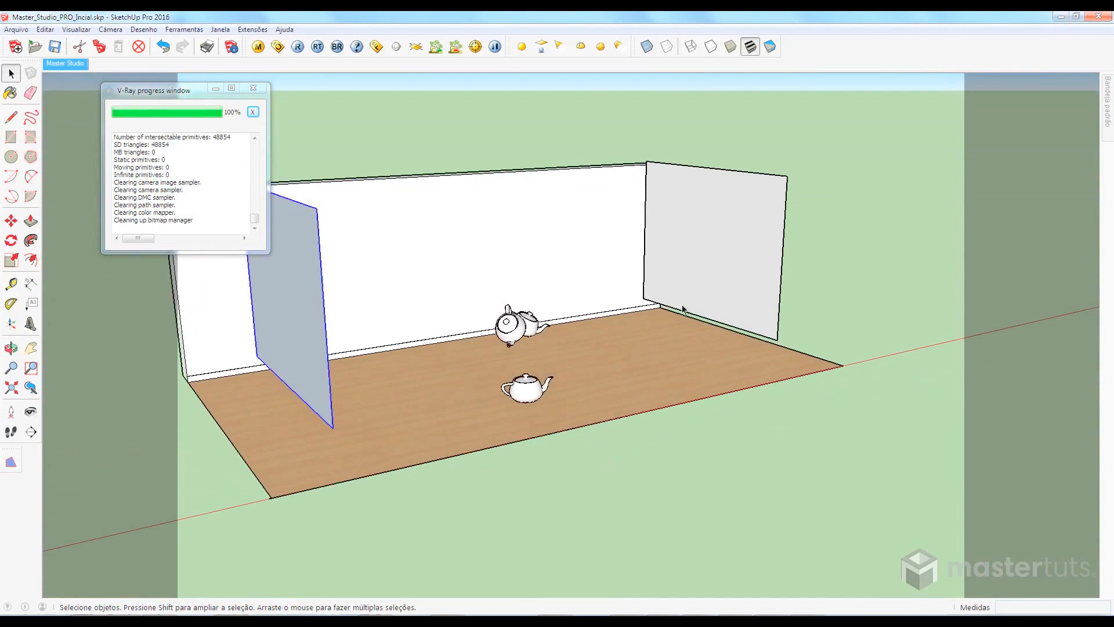
right_click(709, 262)
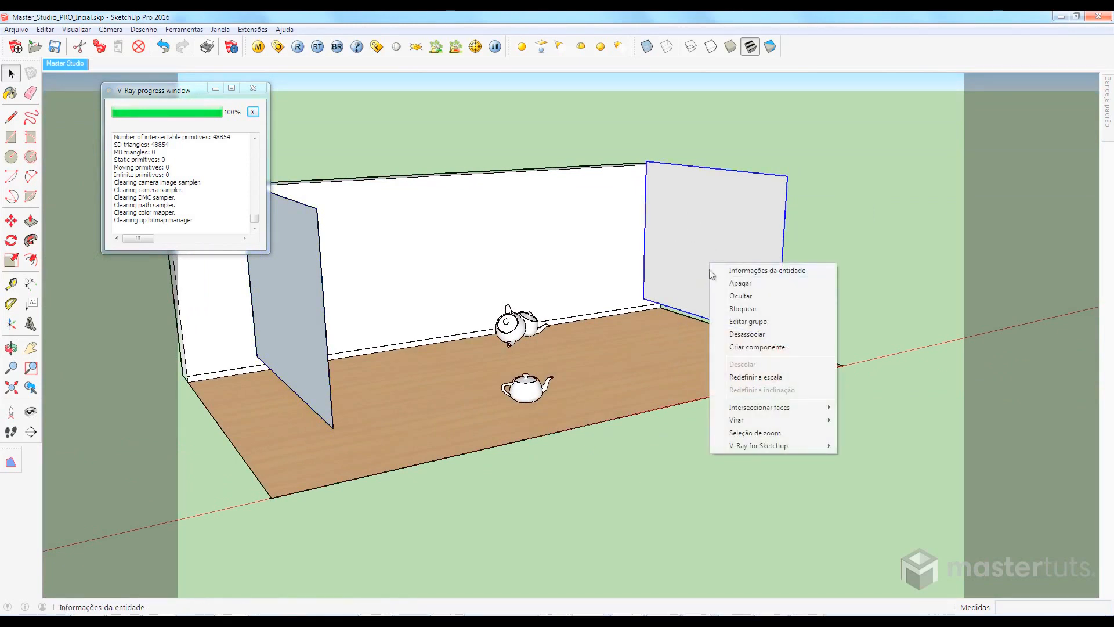
mouse_move(819, 449)
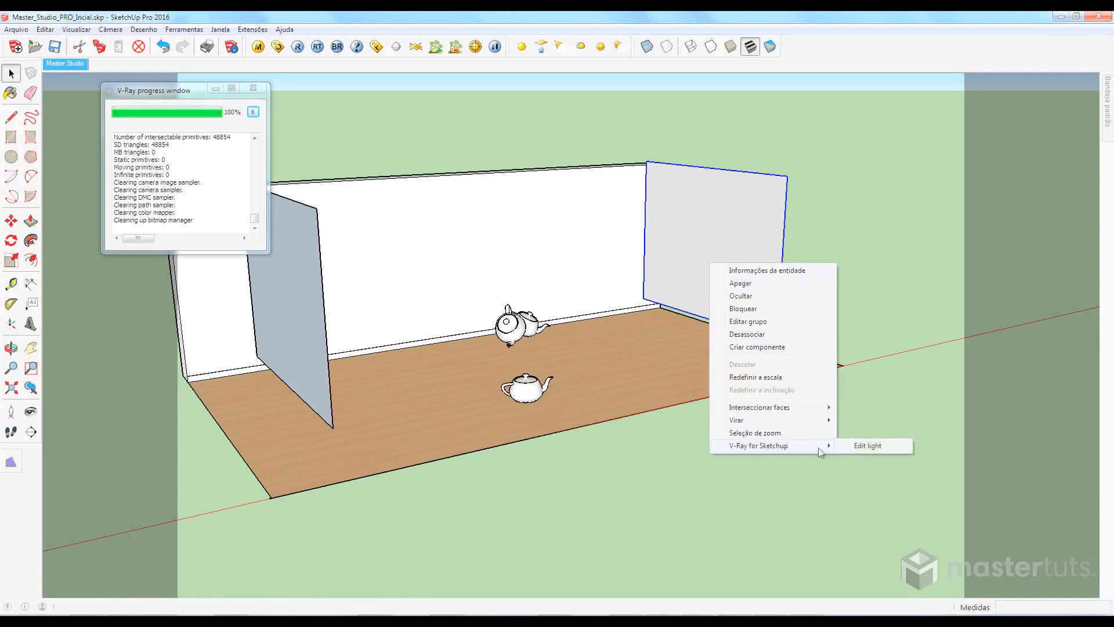
left_click(866, 445)
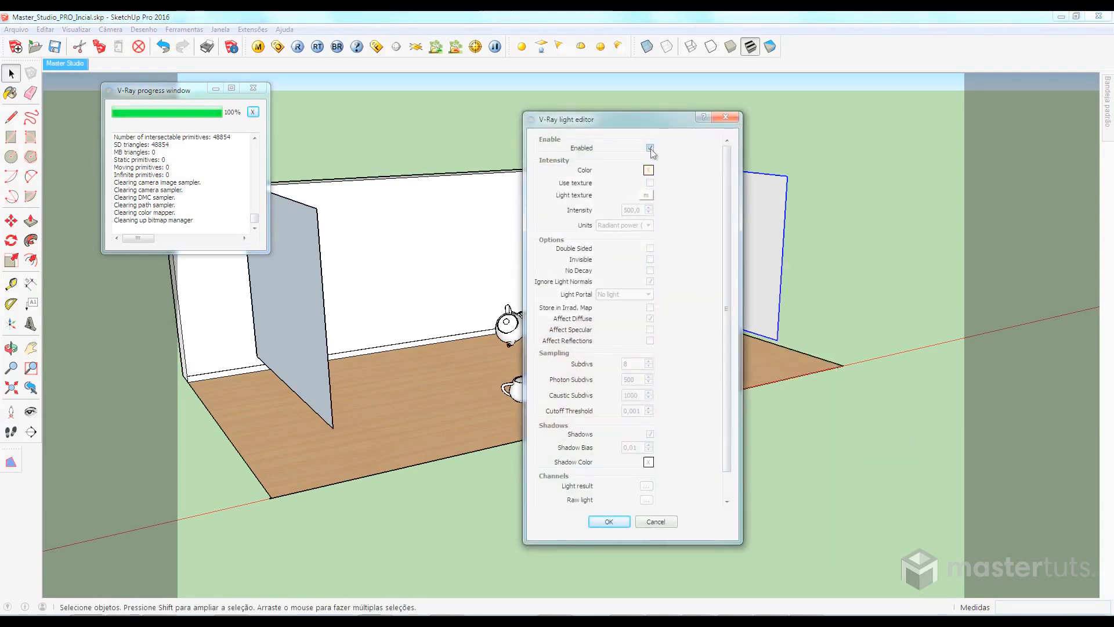
left_click(609, 521)
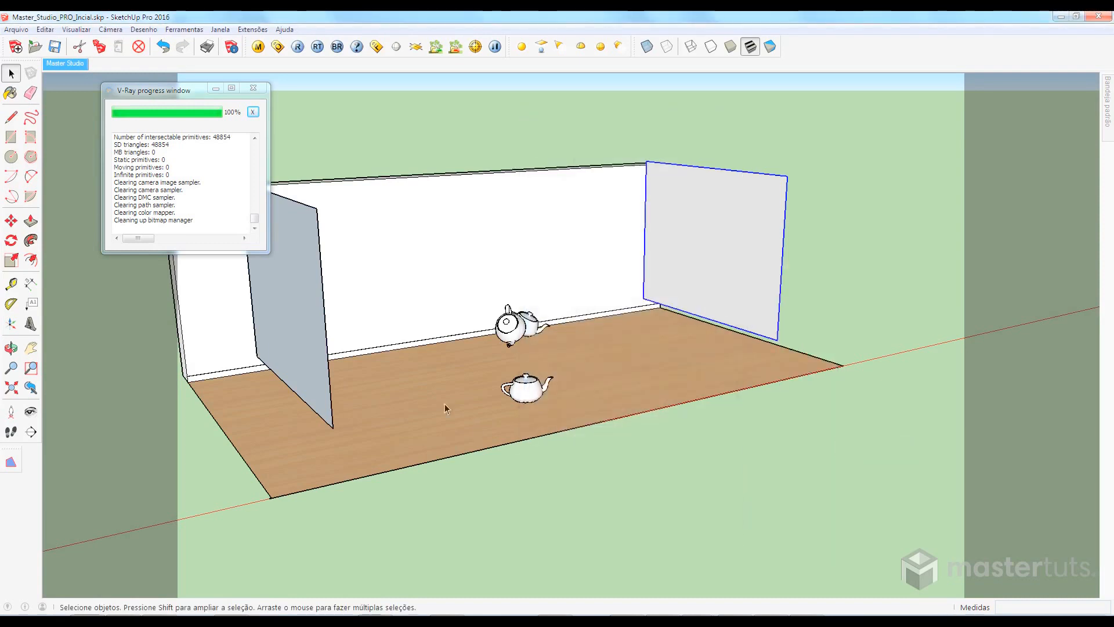
Enable the rectangle light at the studio's left end in its V-Ray light settings
left_click(308, 325)
right_click(307, 325)
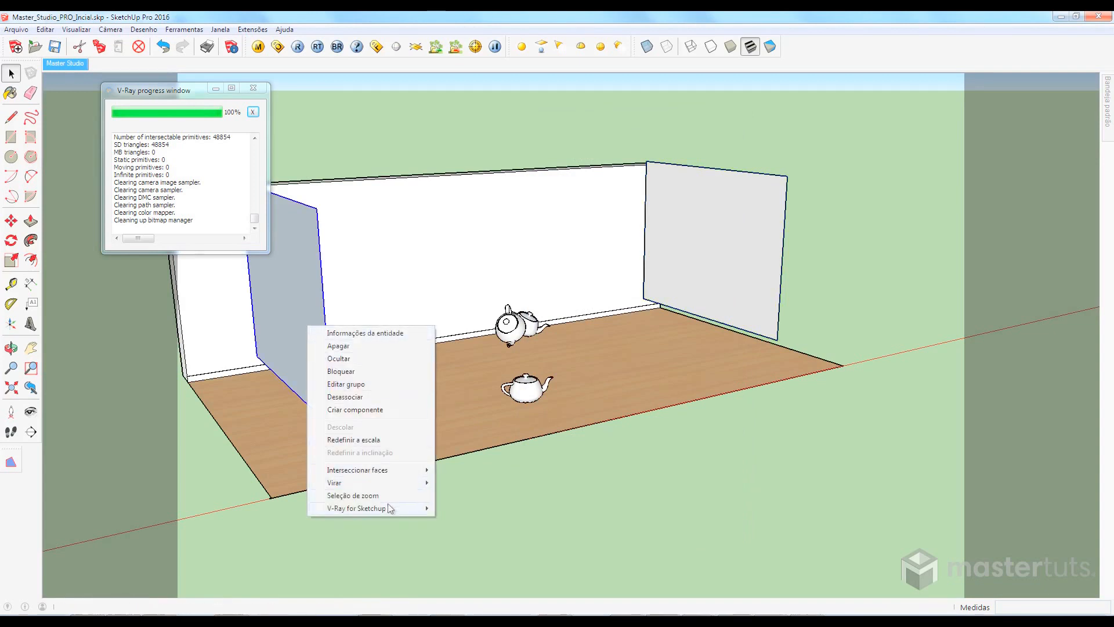
left_click(449, 509)
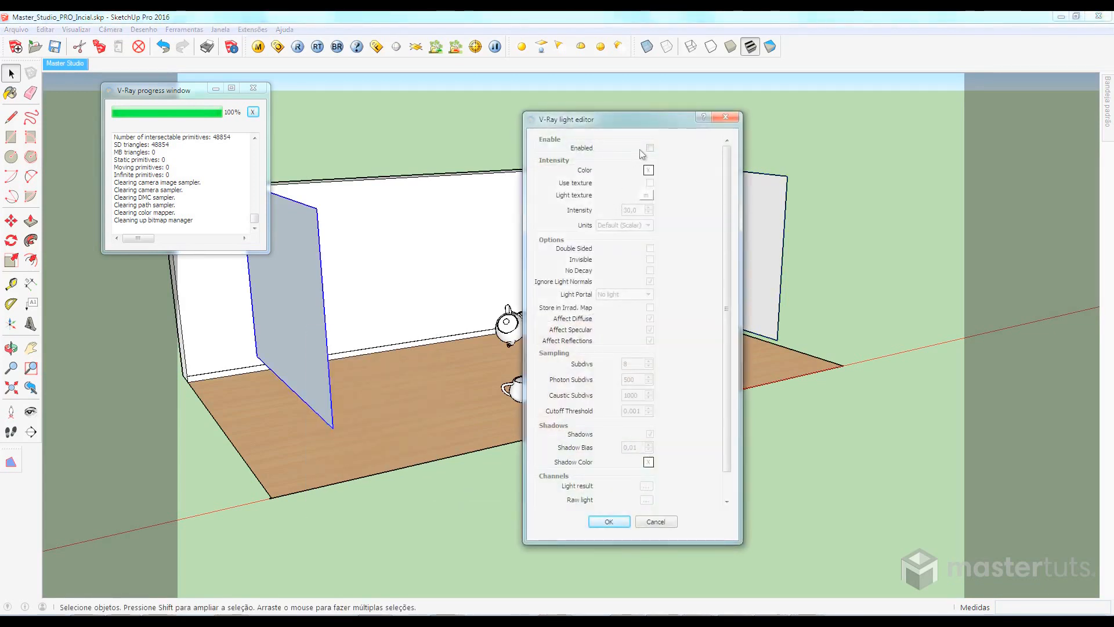
left_click(650, 148)
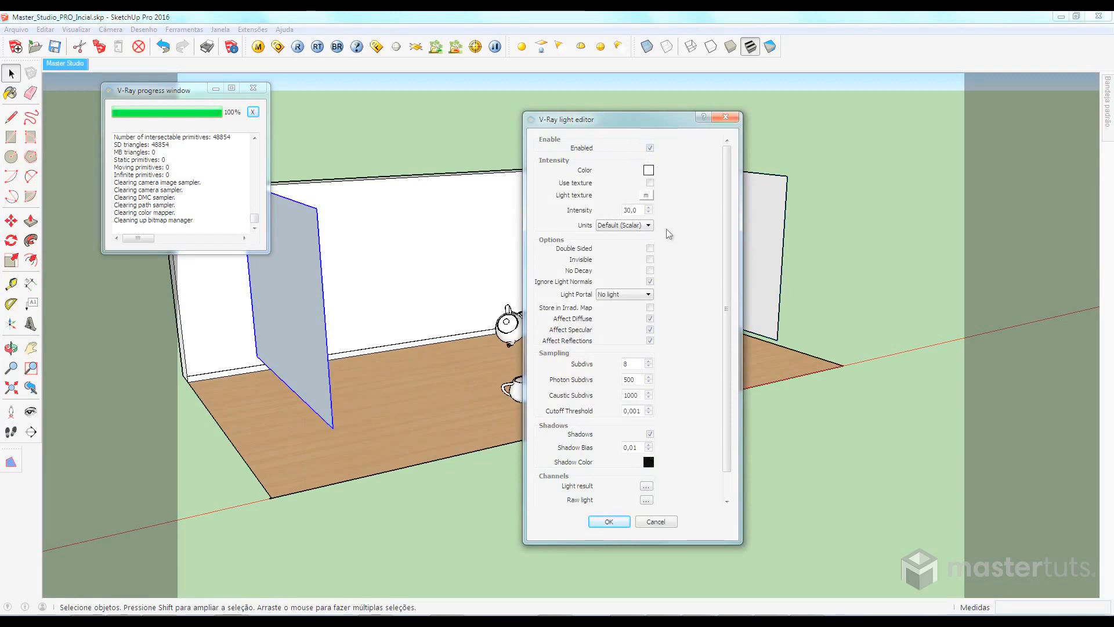
Set the left rectangle light's color to a pale blue with red 201, green 226 and blue 225
left_click(649, 172)
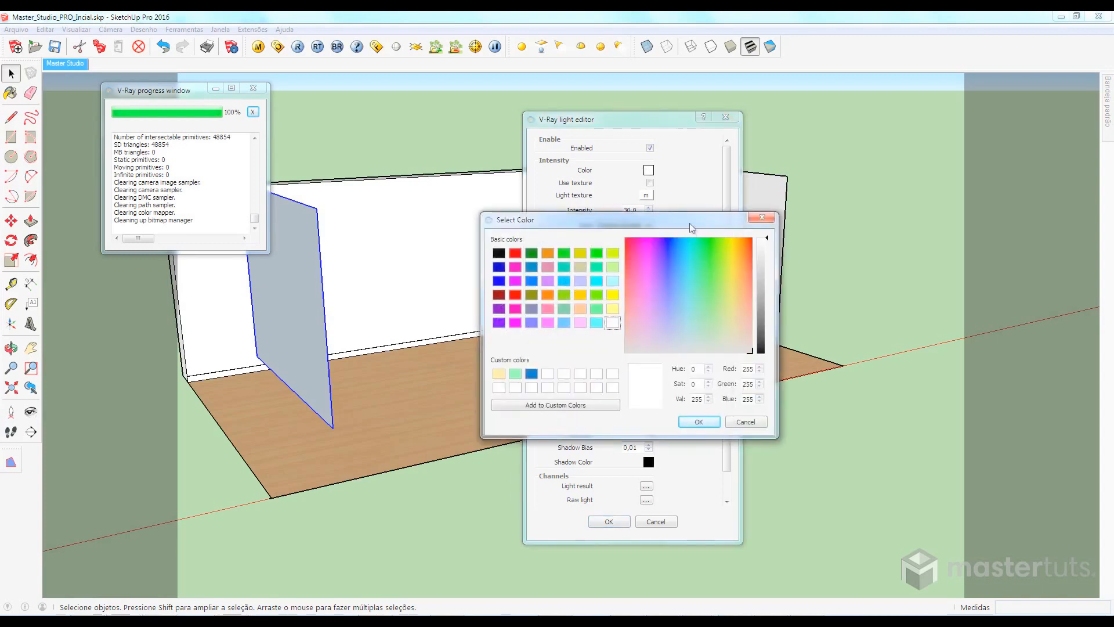
left_click_drag(689, 220, 506, 185)
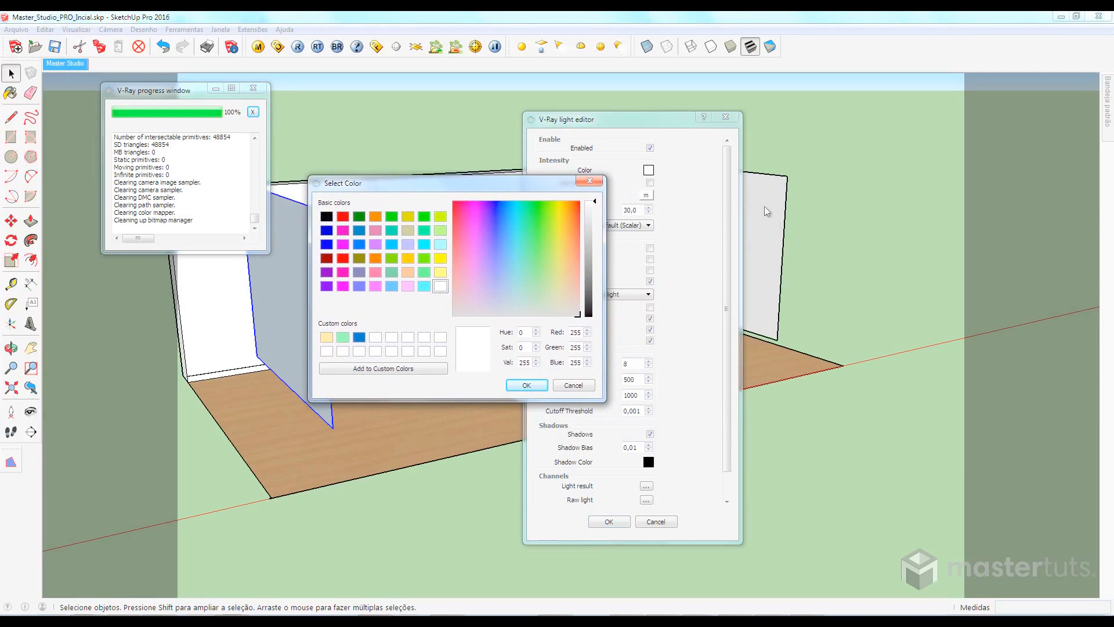
double_click(575, 332)
type("201")
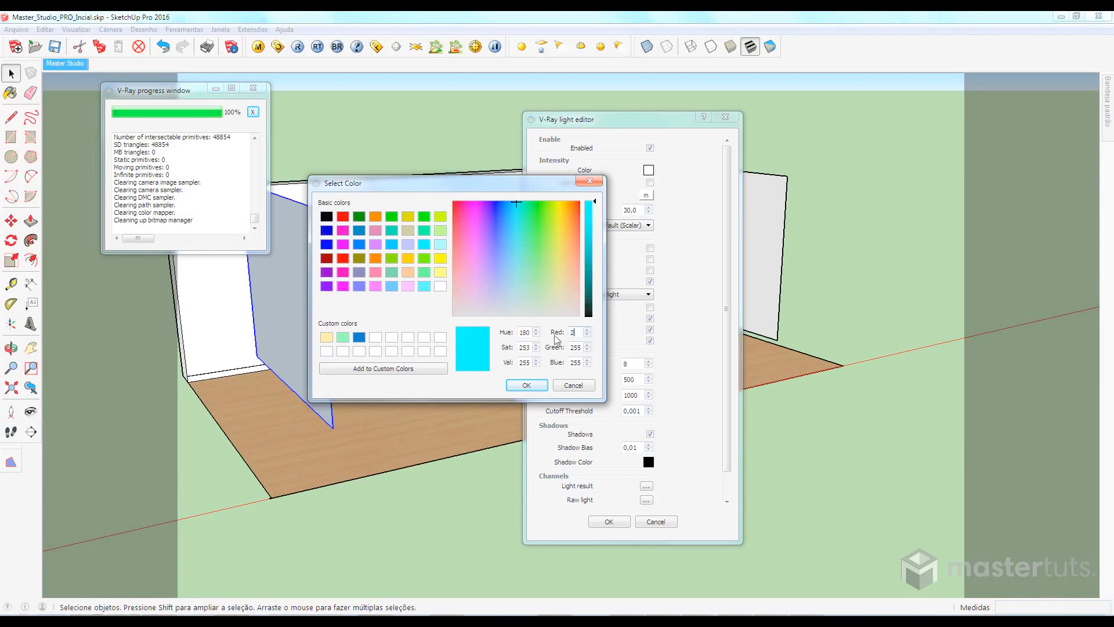
double_click(583, 349)
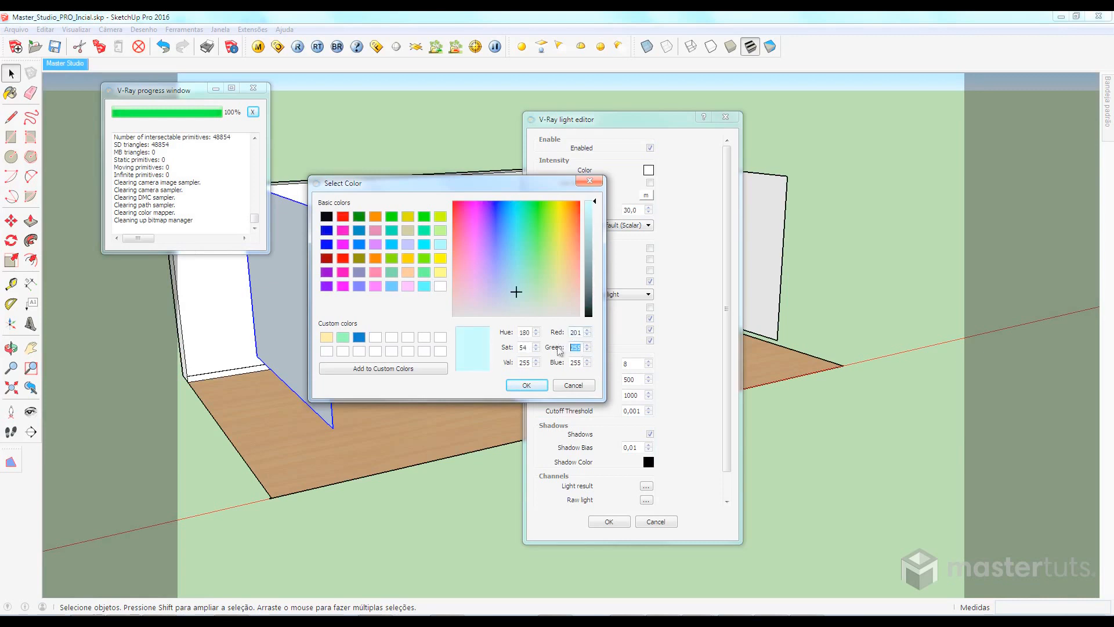
type("226")
double_click(582, 361)
type("225")
left_click(524, 385)
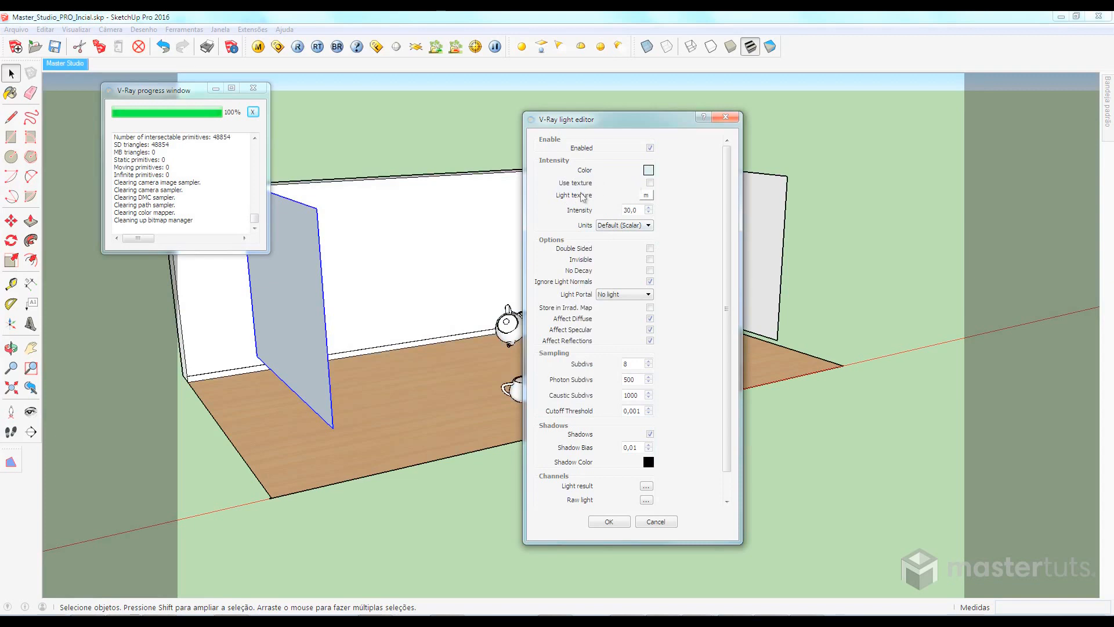
Set the left light's intensity to 200 in Radiant power (W), turn off Affect Specular and Affect Reflections, and apply the settings
double_click(641, 210)
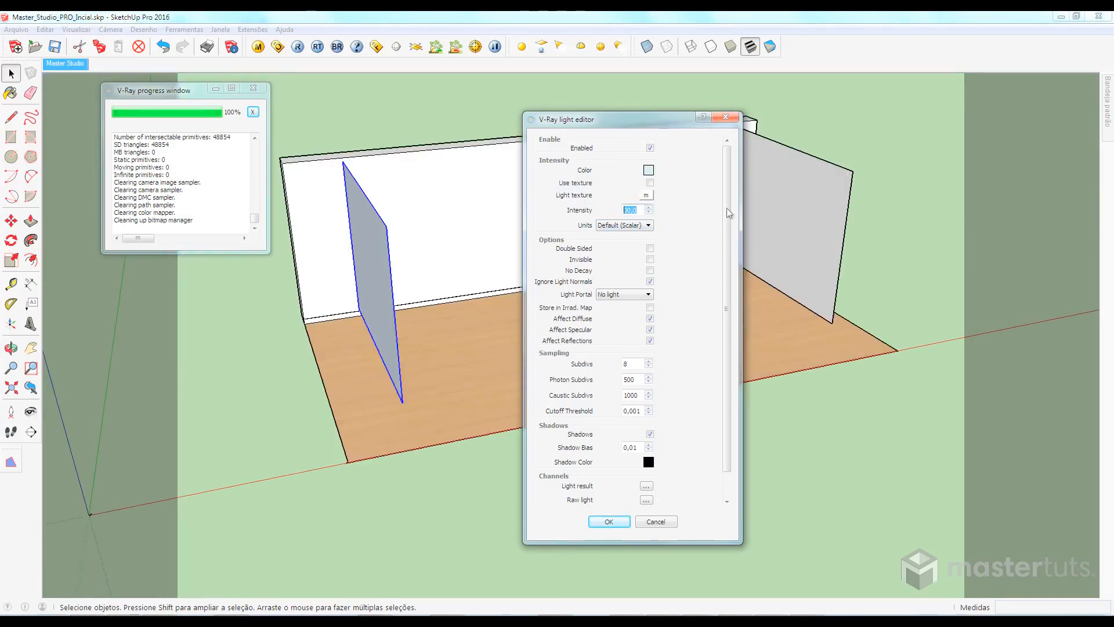
type("200")
left_click(649, 225)
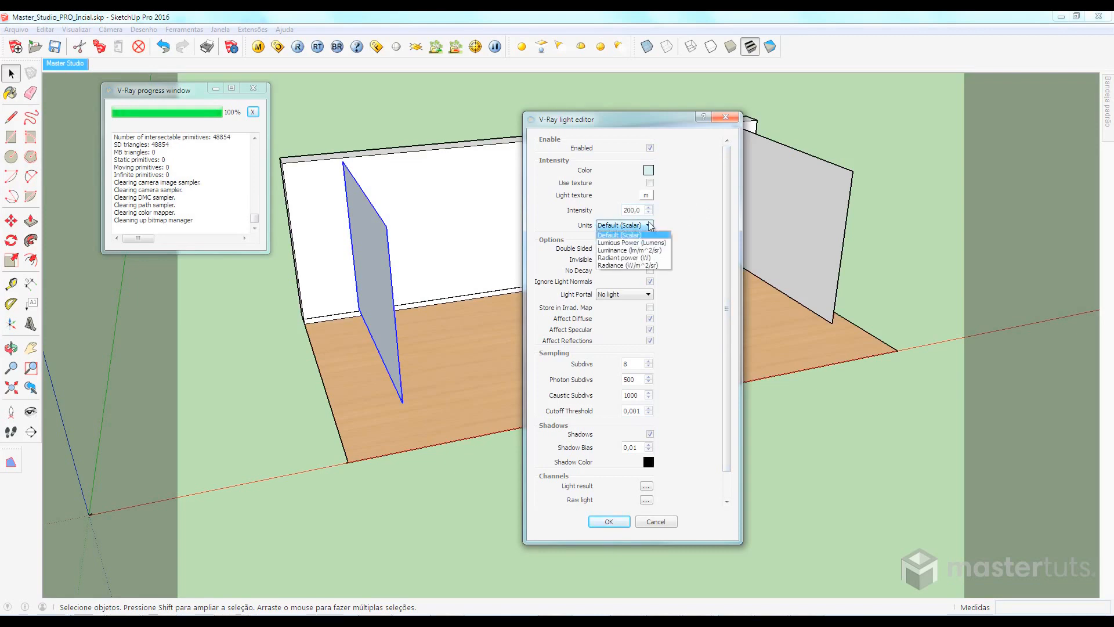
left_click(637, 258)
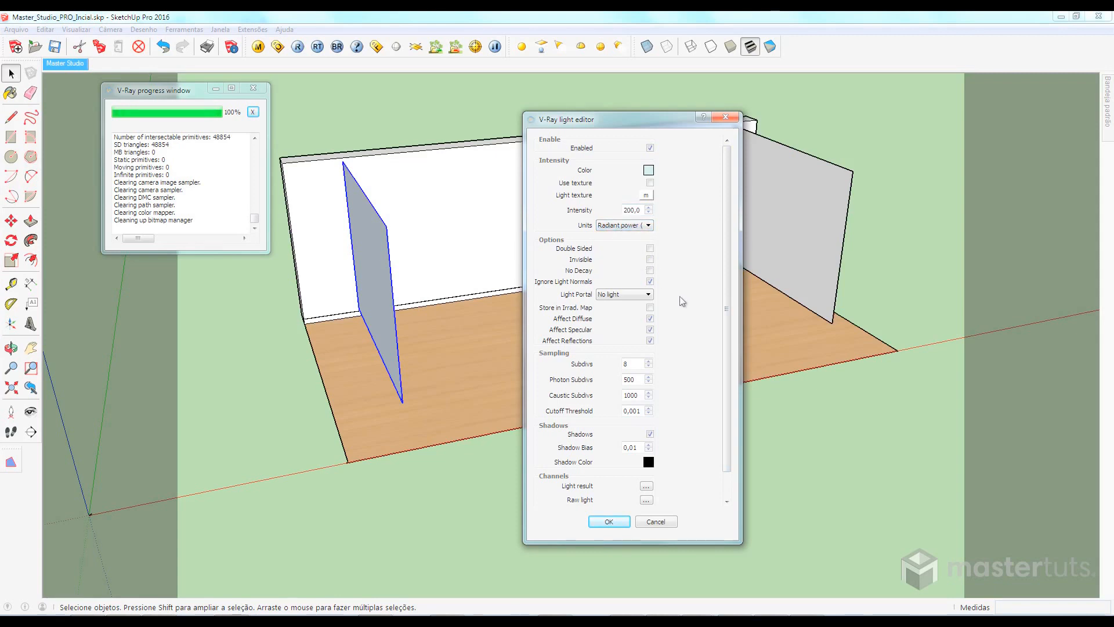
left_click(650, 330)
left_click(651, 341)
left_click(609, 521)
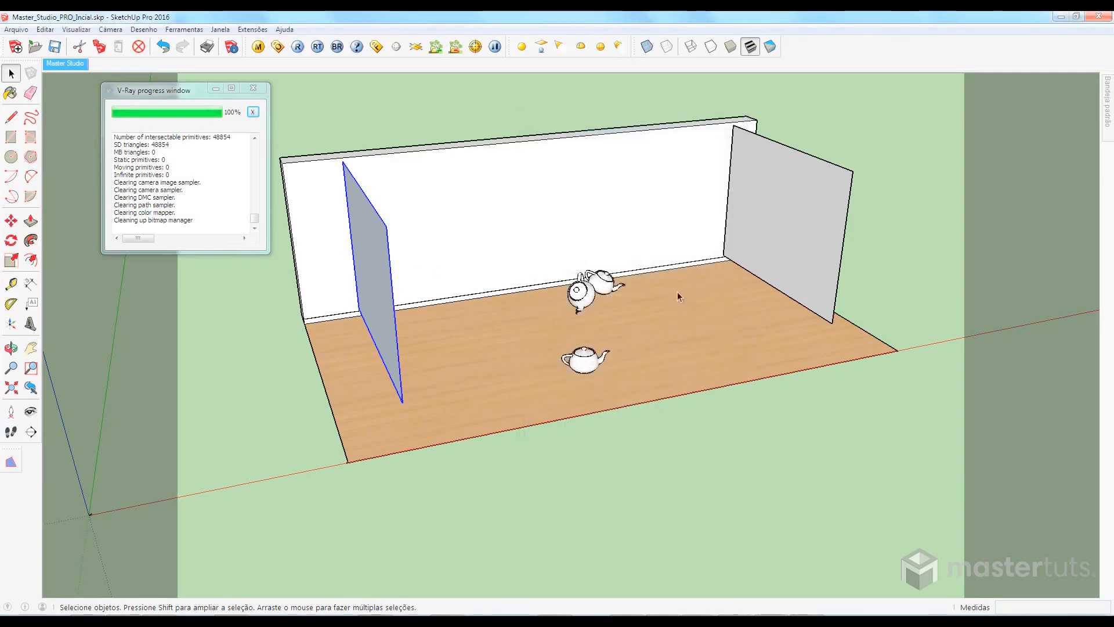
Render the teapots from the Master Studio scene view with only the left light on, and close the frame buffer
middle_click_drag(677, 291, 681, 190)
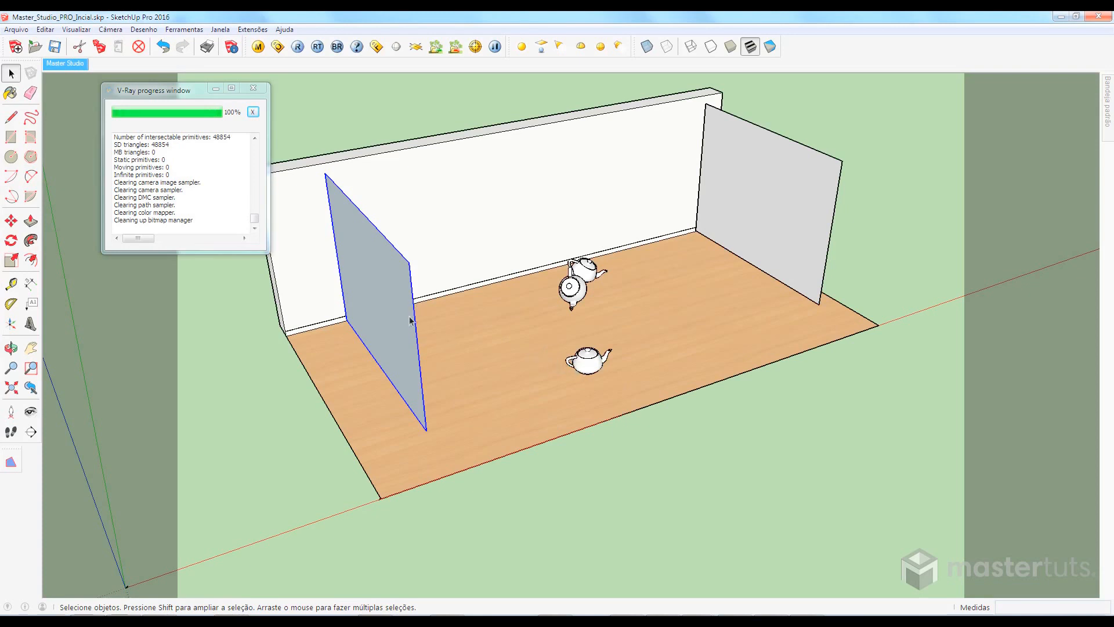
middle_click_drag(572, 305, 471, 320)
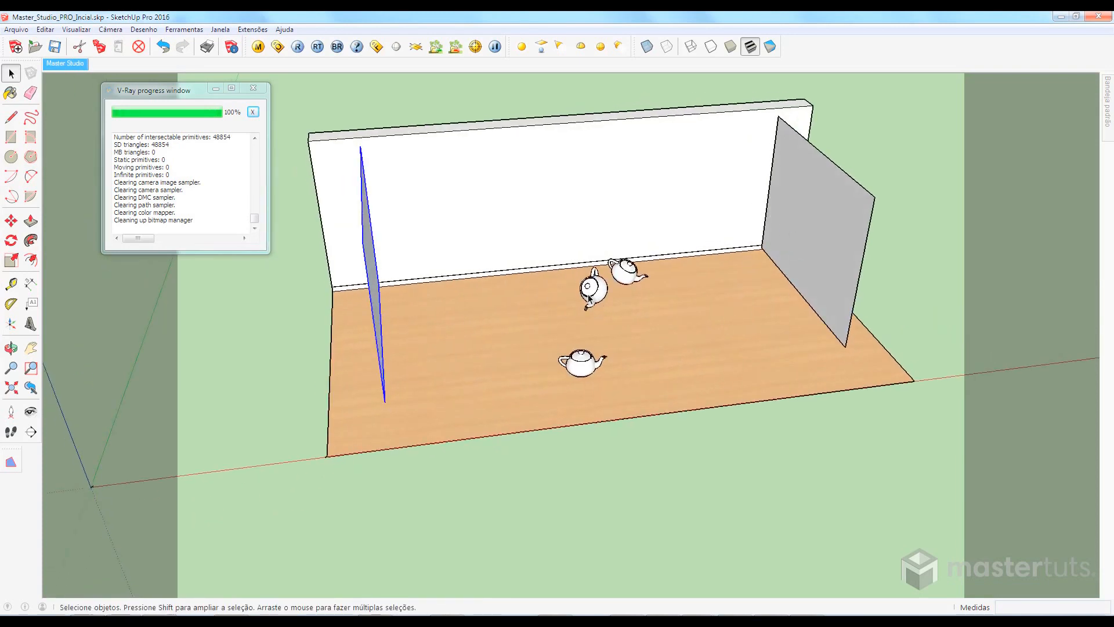
scroll(589, 290, "up", 2)
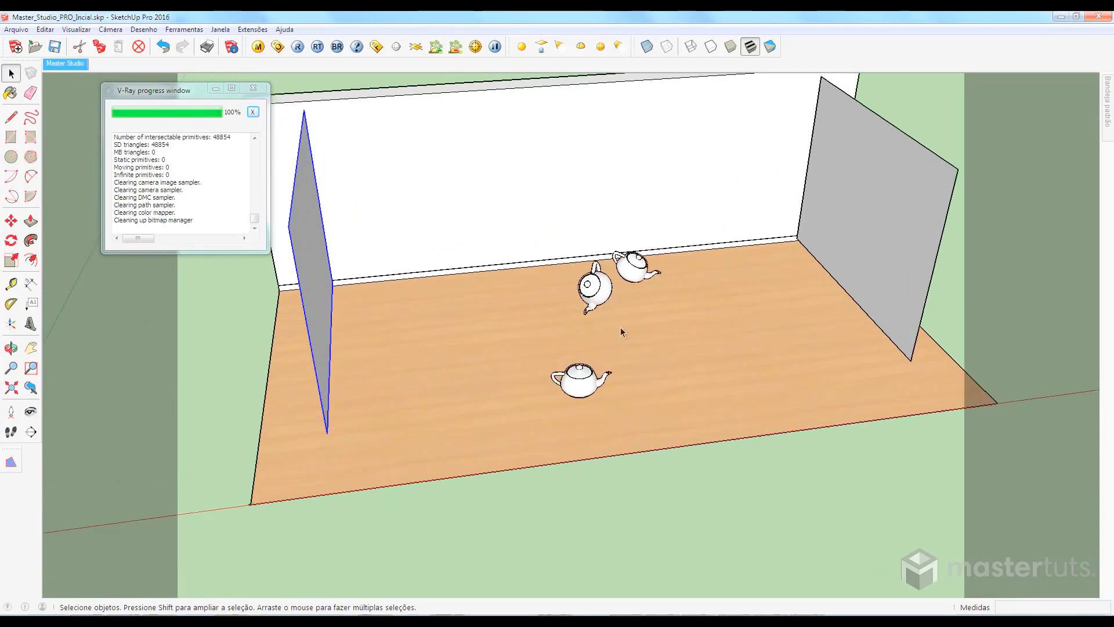
left_click(72, 63)
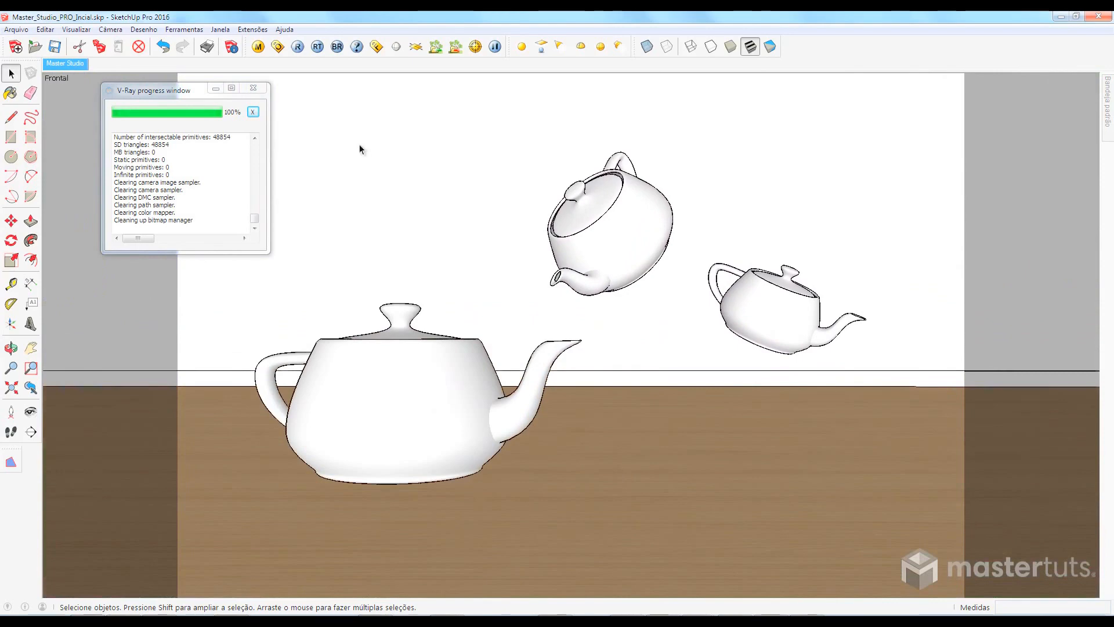
left_click(298, 48)
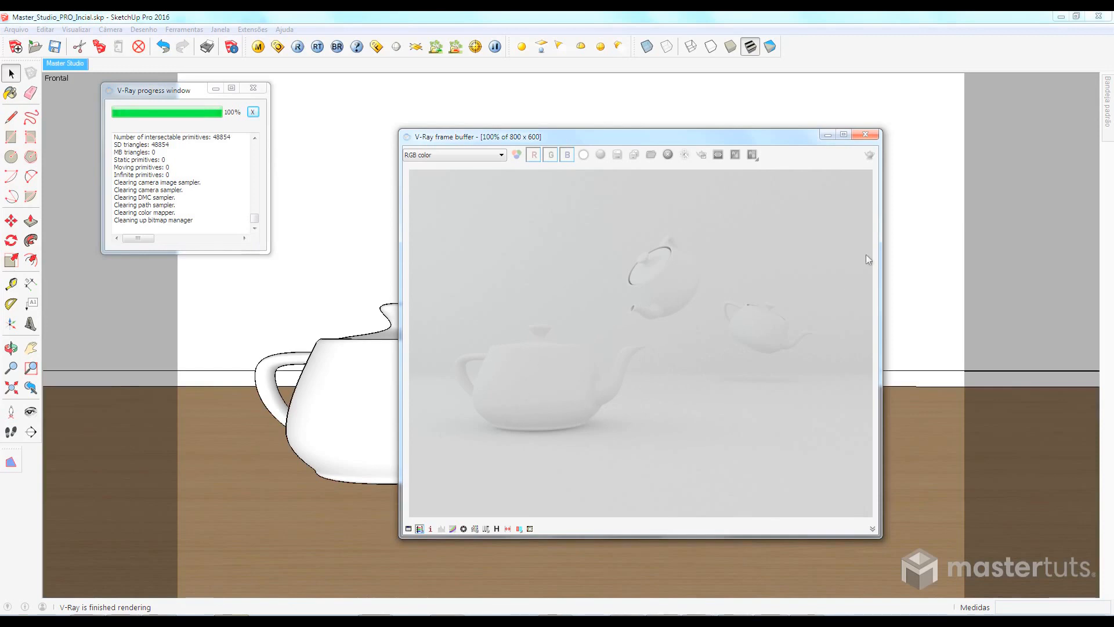
left_click(872, 135)
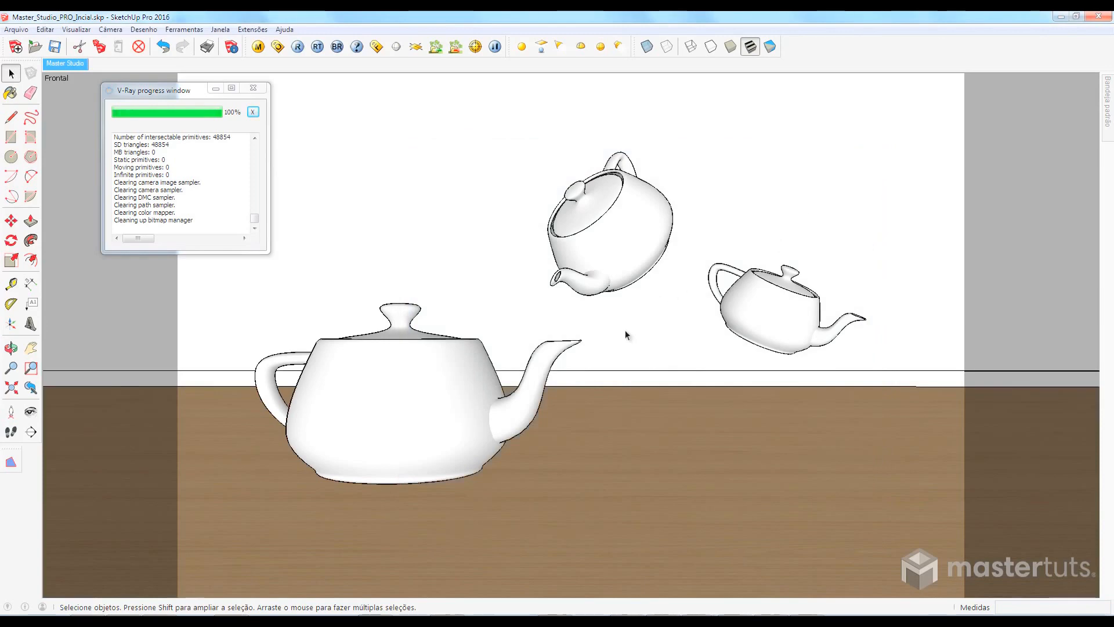
Enable the warm rectangle light at the studio's right end and render the Master Studio scene view with both lights on
middle_click_drag(629, 337, 636, 438)
scroll(636, 438, "down", 3)
scroll(611, 435, "down", 5)
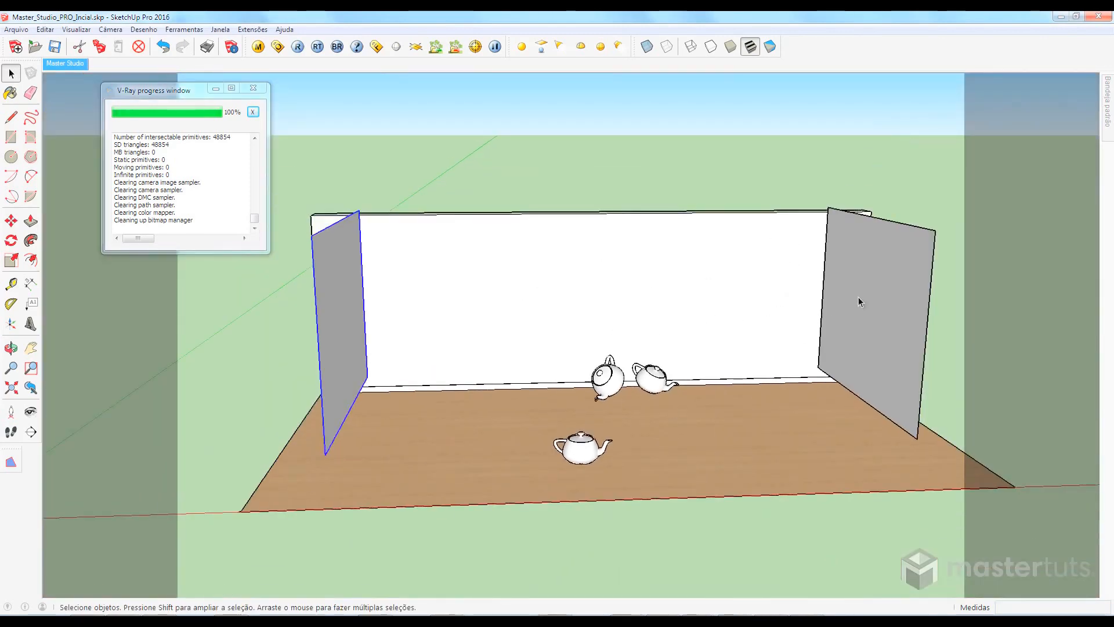
right_click(859, 298)
mouse_move(890, 479)
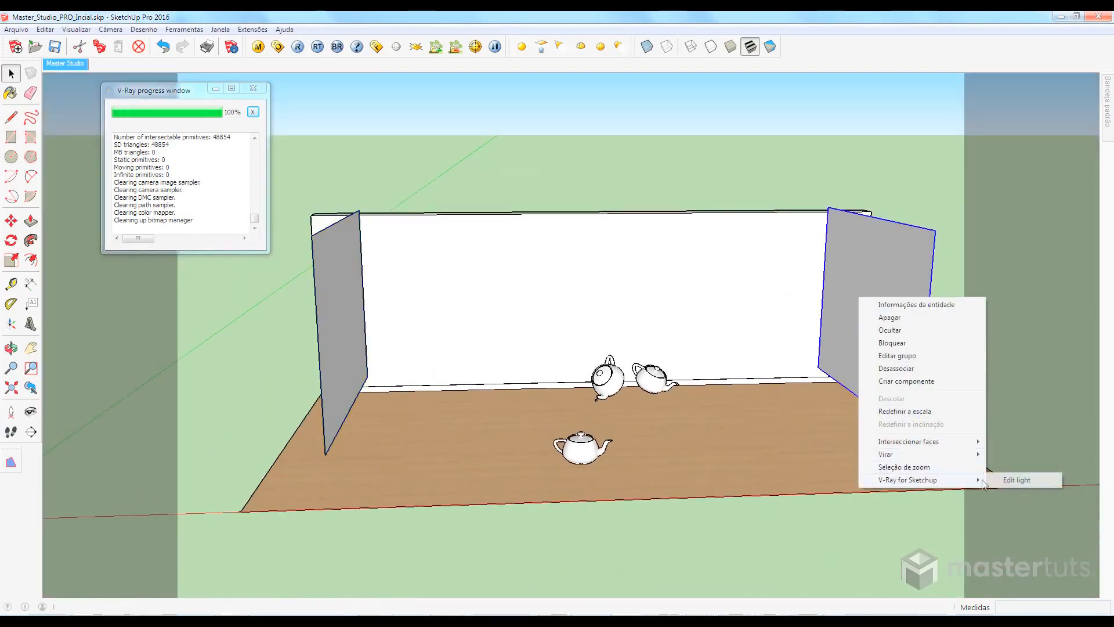
left_click(1021, 481)
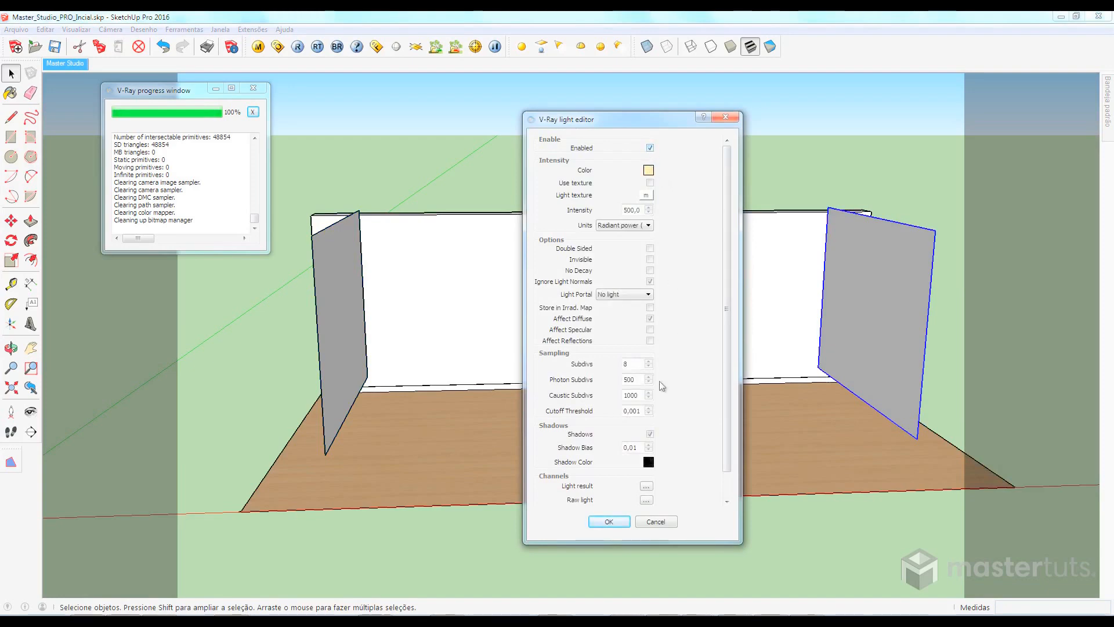
left_click(609, 521)
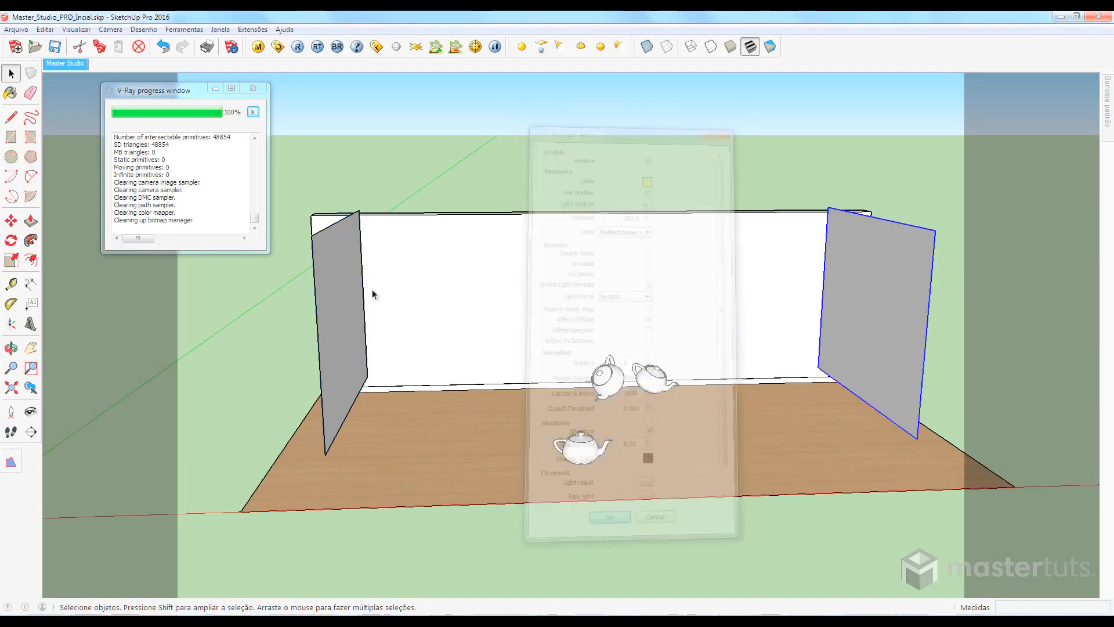
left_click(77, 64)
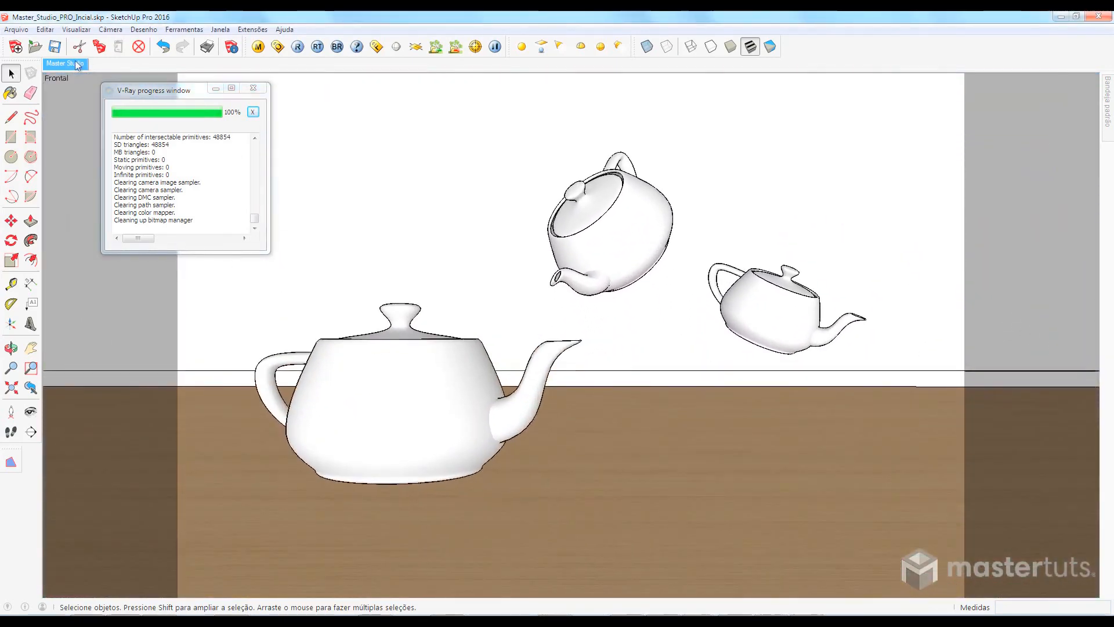
left_click(300, 51)
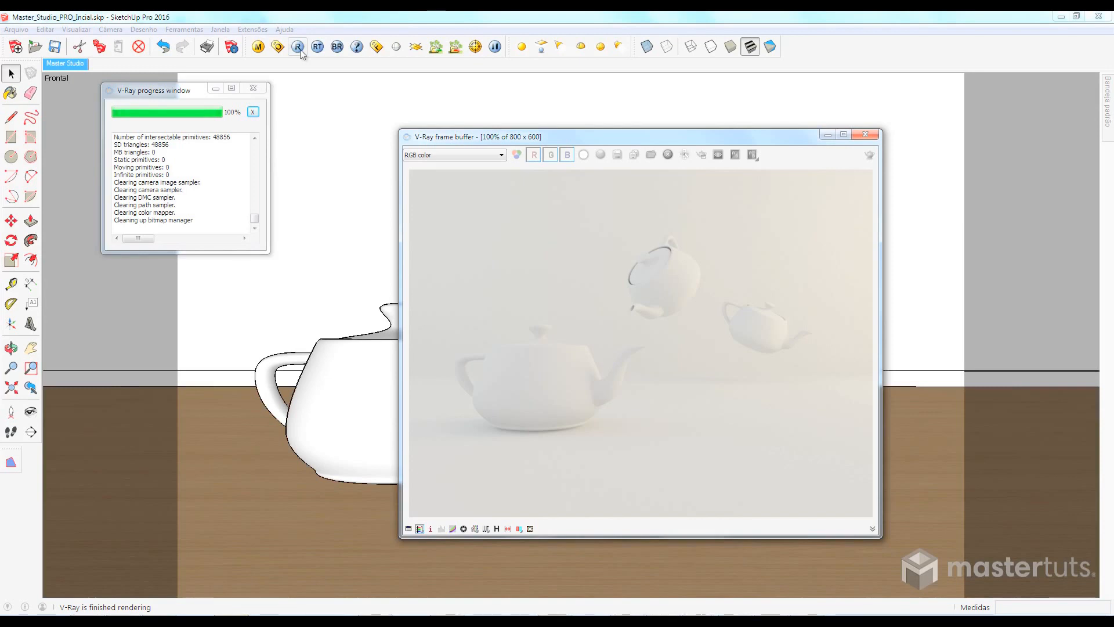
Turn off Override materials in the V-Ray global switches, render the scene again, and move the frame buffer clear of the options
left_click(299, 48)
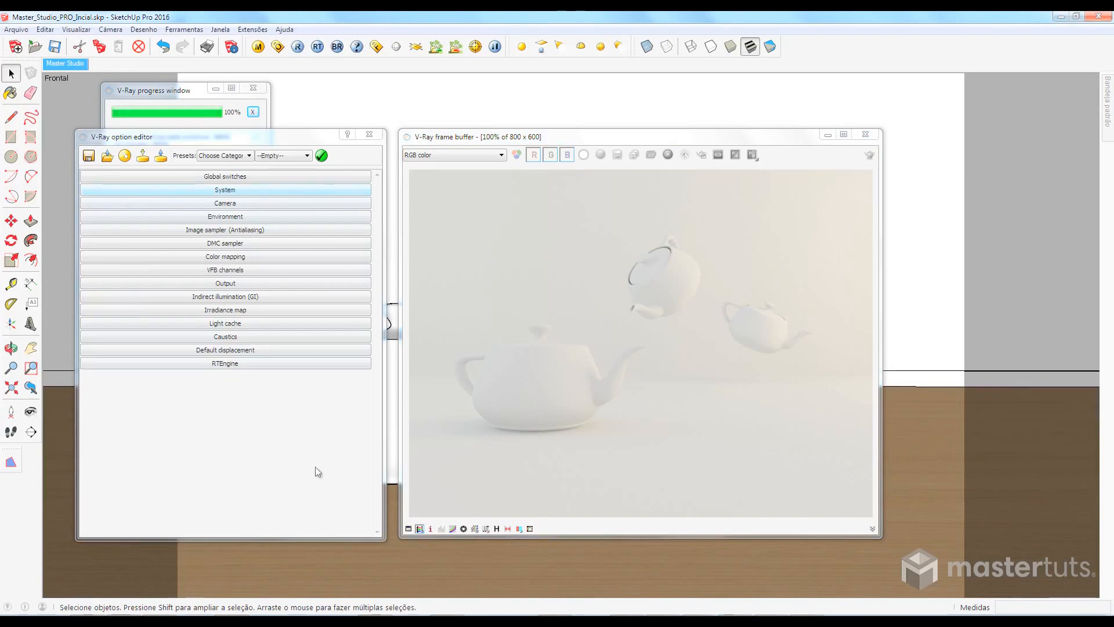
left_click(261, 176)
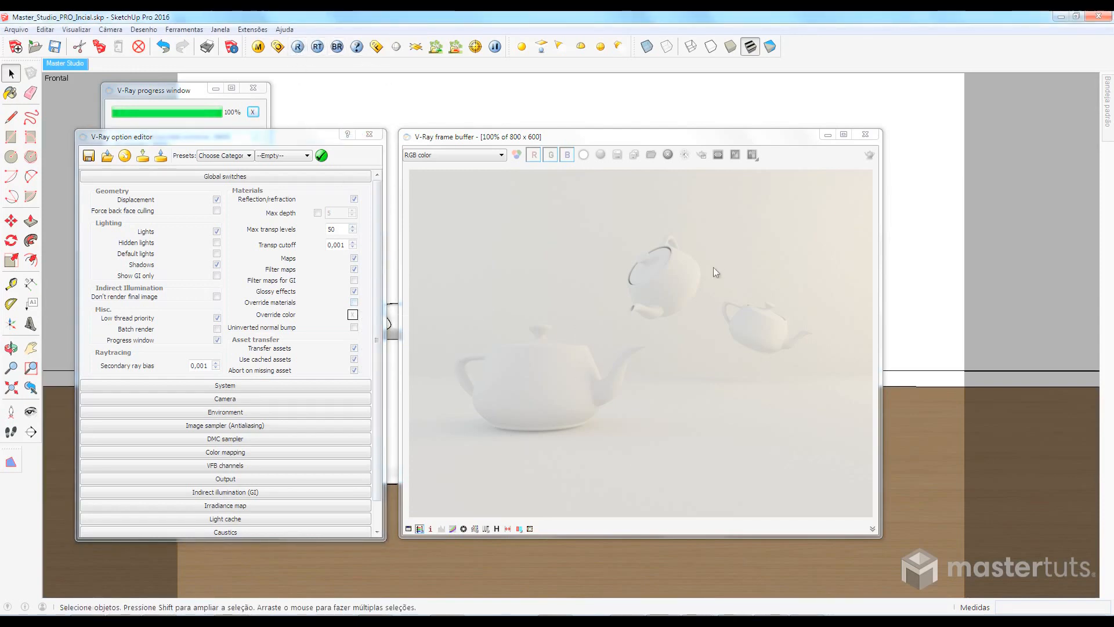
left_click(298, 46)
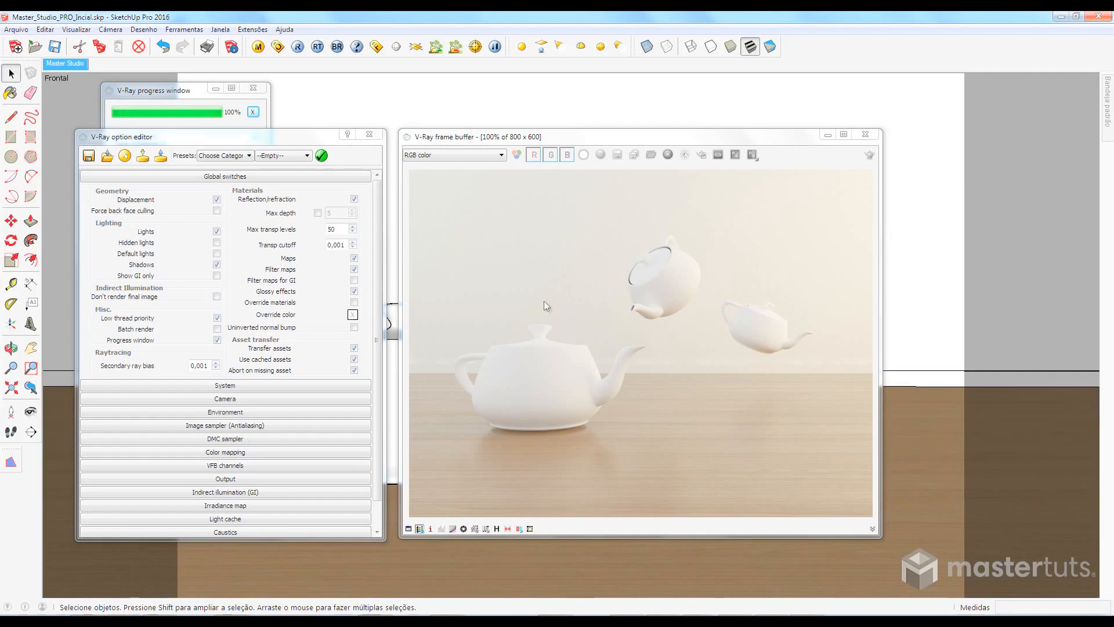
left_click_drag(565, 141, 749, 133)
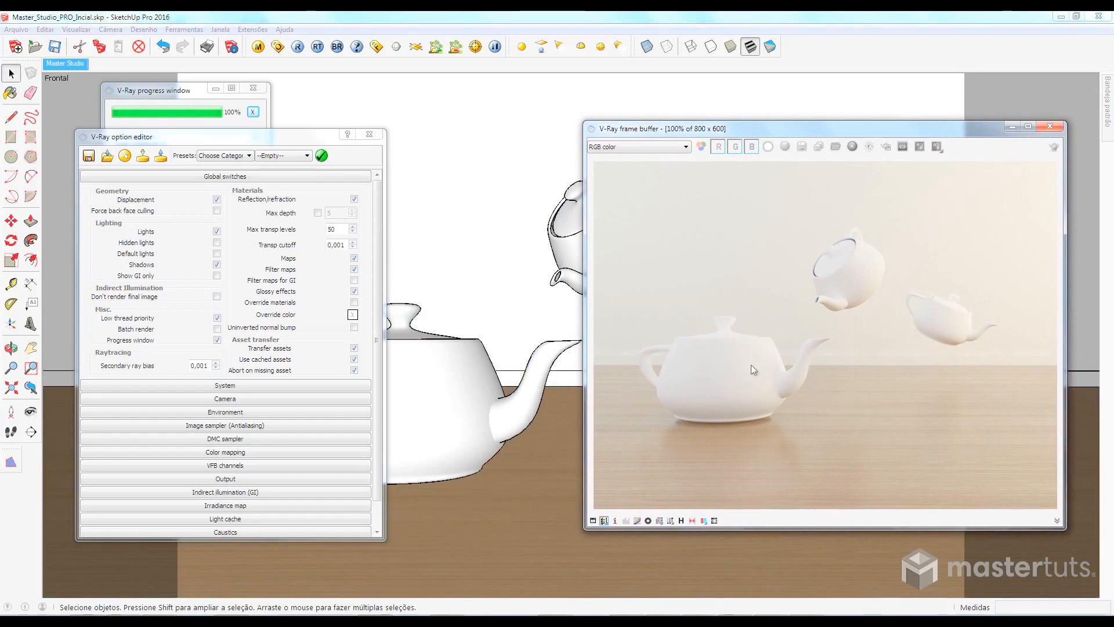
Assign canada_montreal_micah_loft.exr as a TexBitmap to the environment's Reflection/refraction background, using the UVWGenEnvironment type with Spherical mapping
left_click(192, 411)
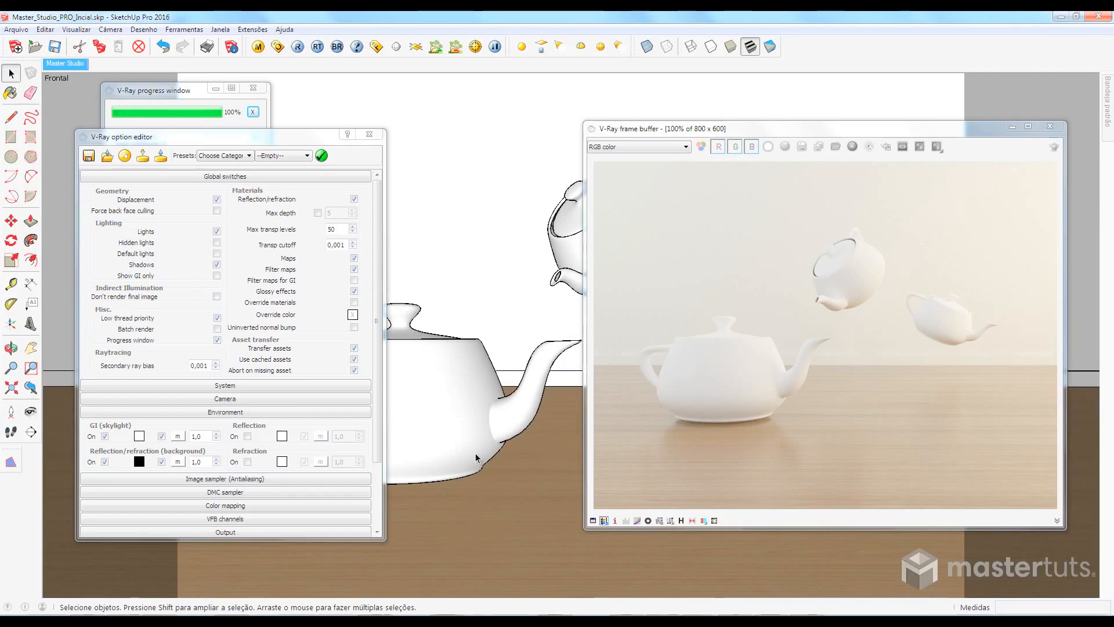
left_click(179, 463)
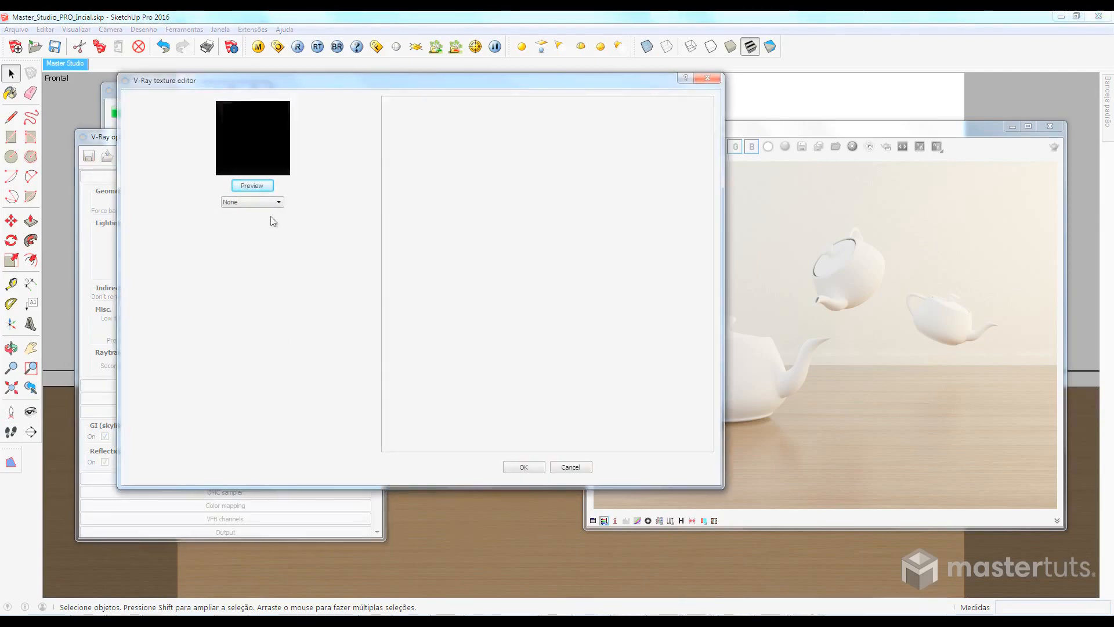
left_click(266, 204)
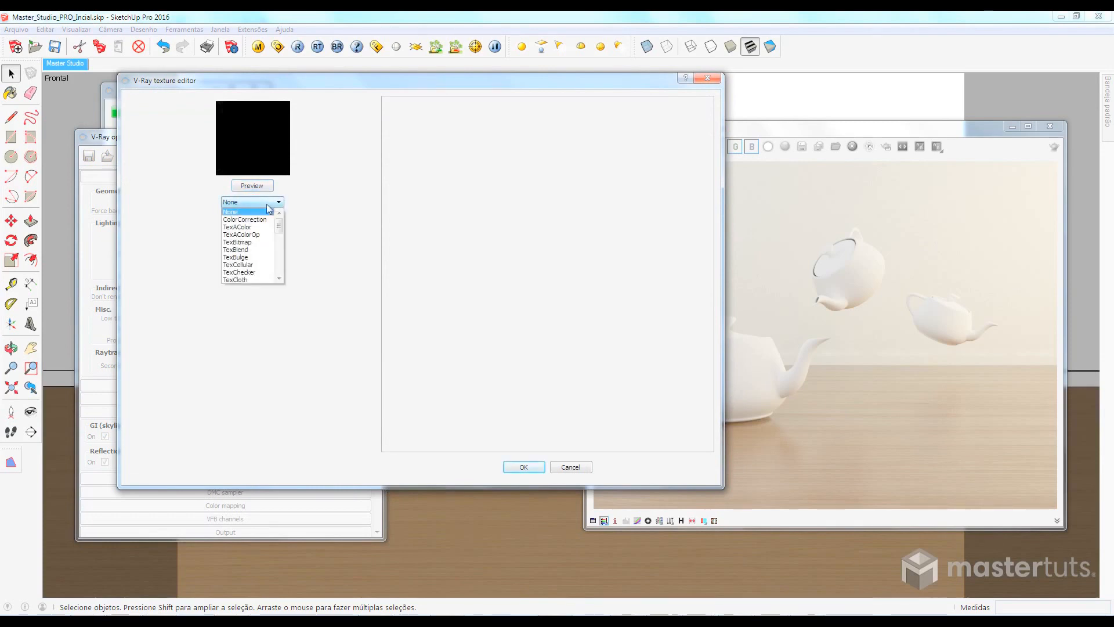
left_click(250, 241)
left_click(371, 231)
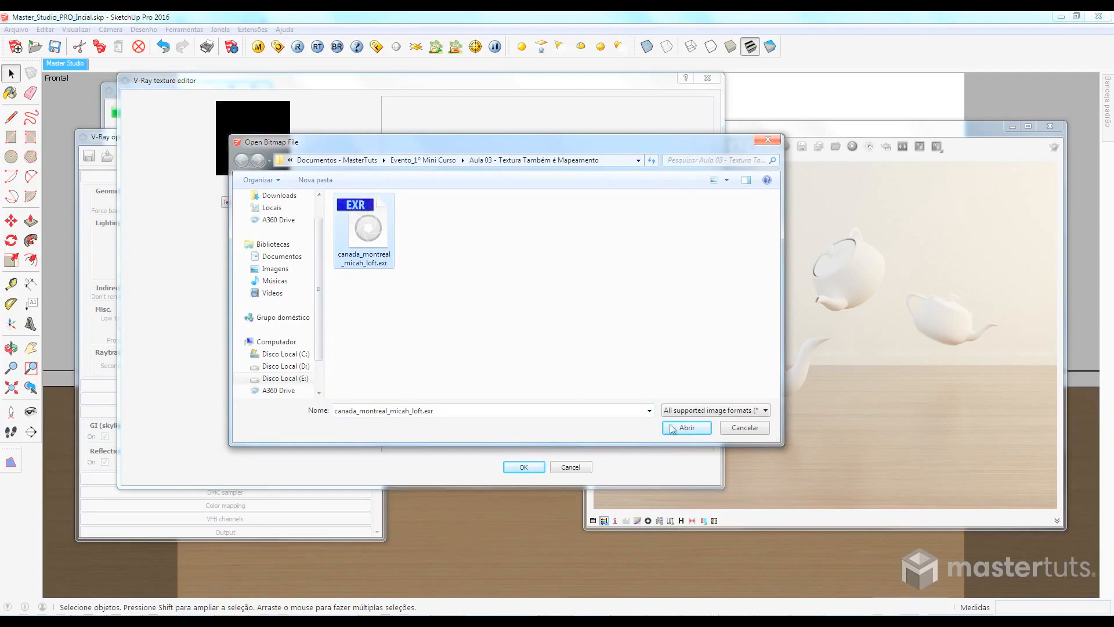
left_click(703, 429)
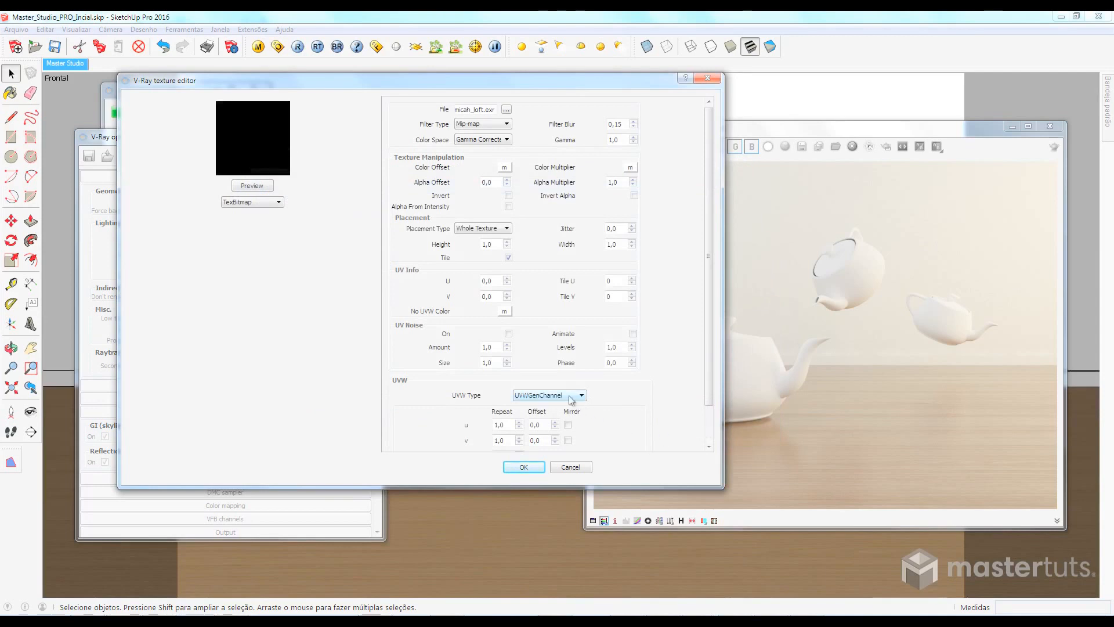
left_click(571, 396)
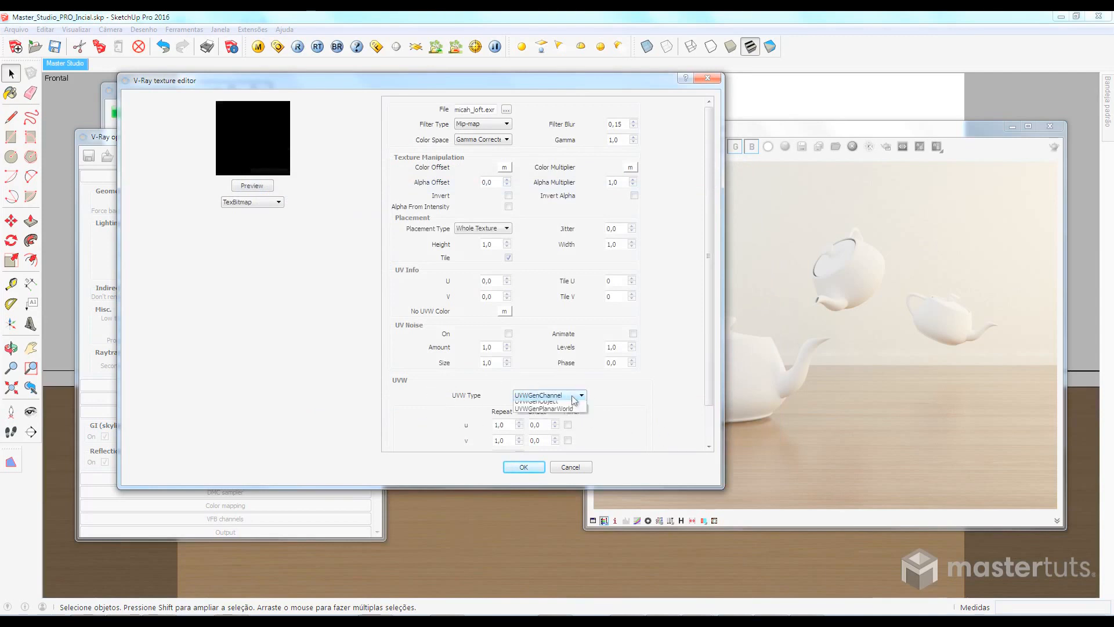
left_click(567, 413)
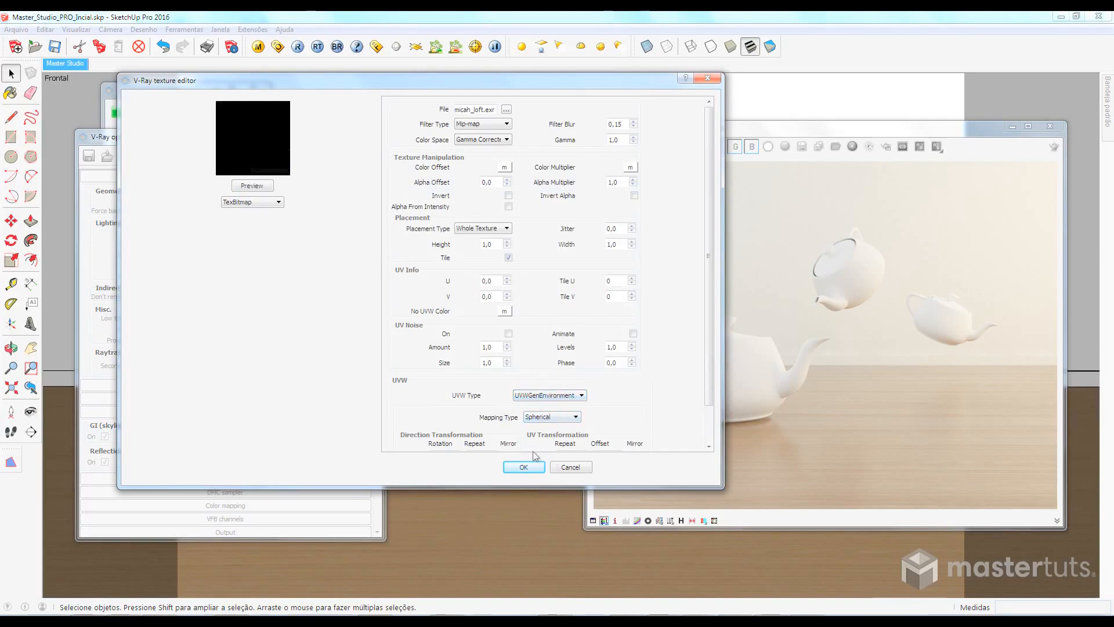
left_click(524, 467)
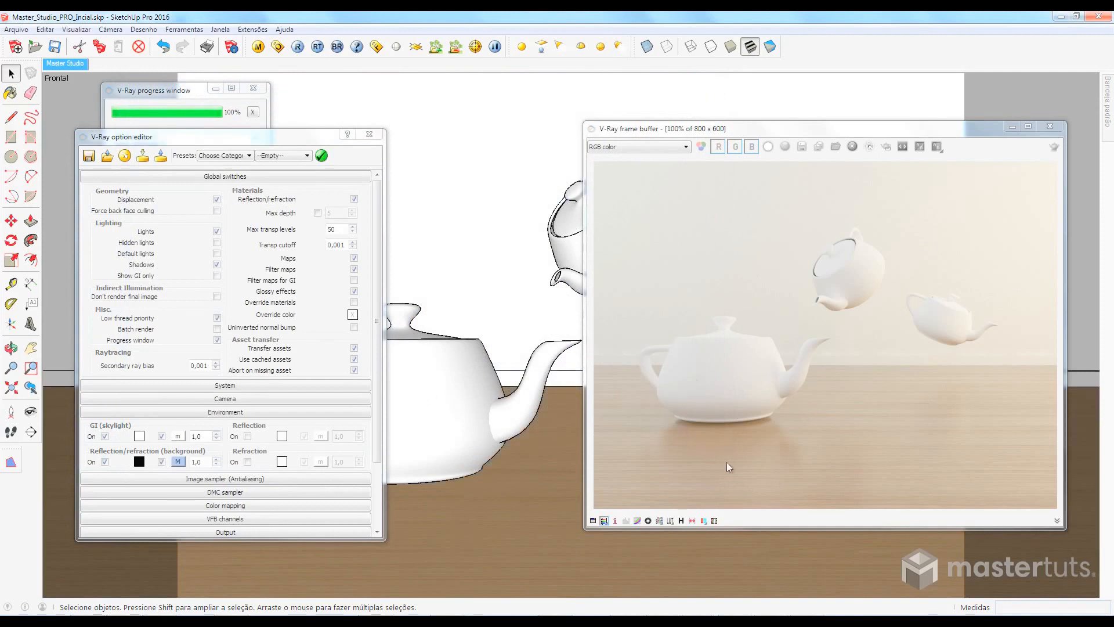
Set the Reflection/refraction background multiplier to 5 and close the option editor and the frame buffer
double_click(205, 461)
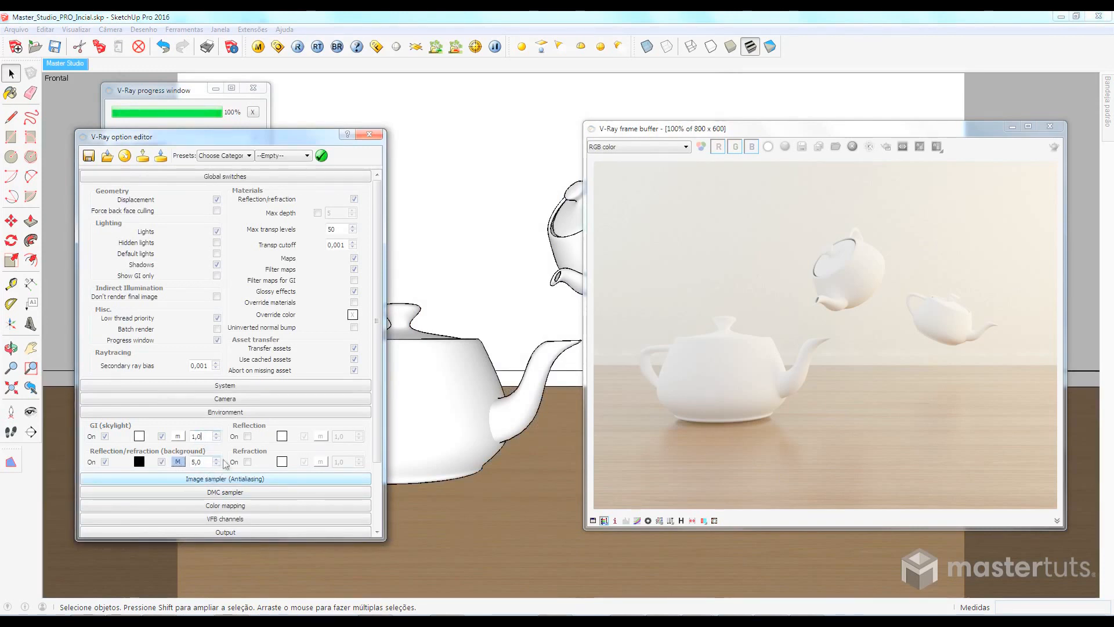
left_click(369, 134)
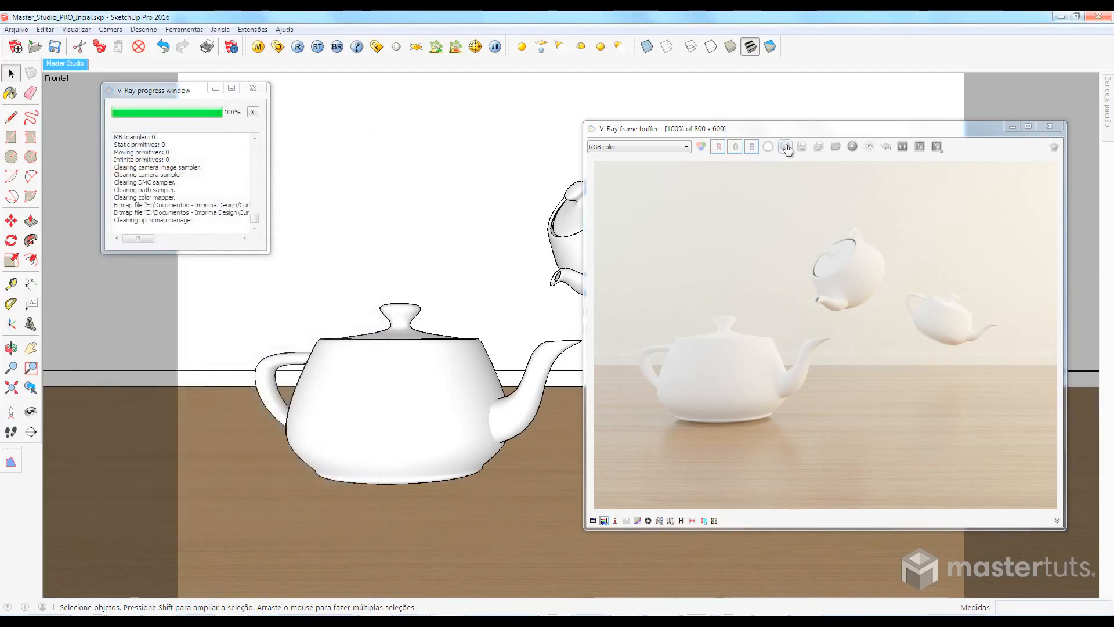
left_click(1049, 126)
Enter the large front teapot's group, select all of its geometry, and show the model's materials
double_click(407, 376)
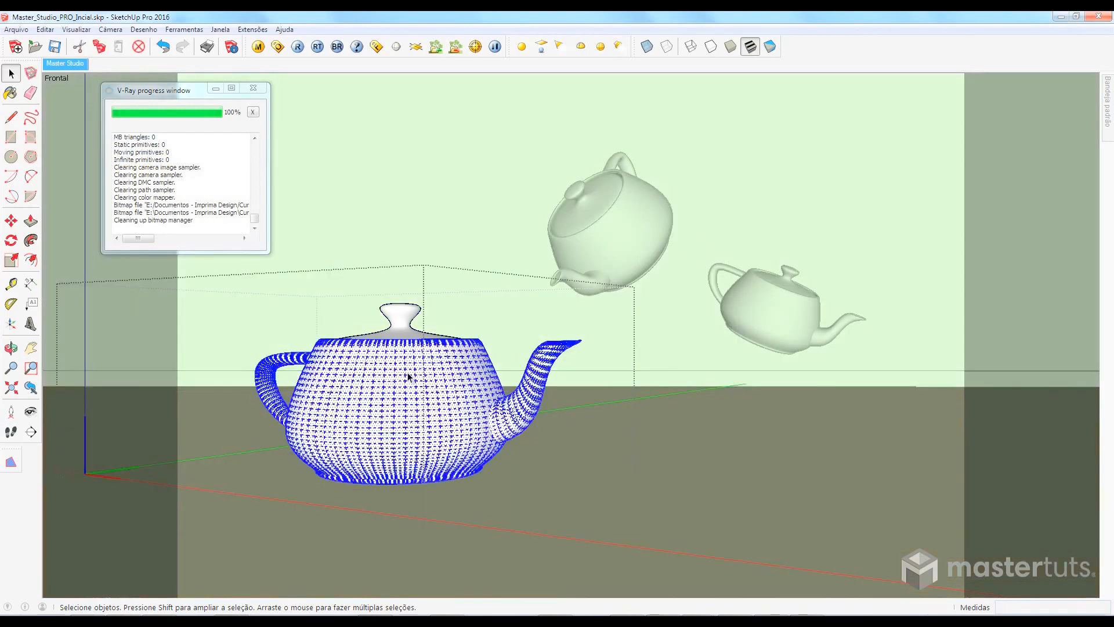
left_click(407, 372)
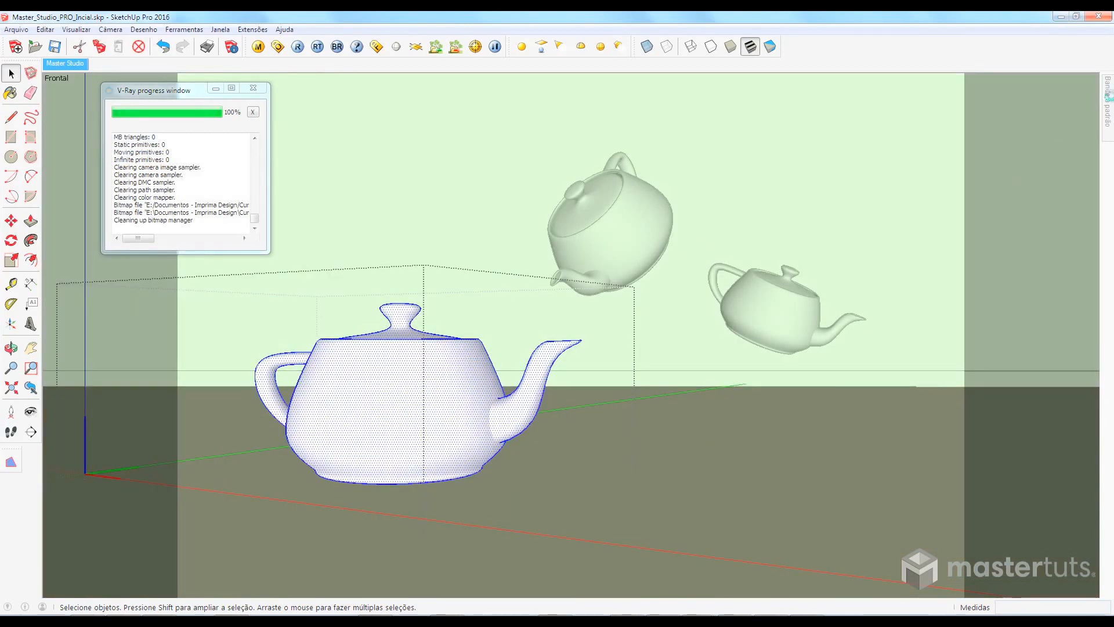
mouse_move(1107, 98)
left_click(1084, 80)
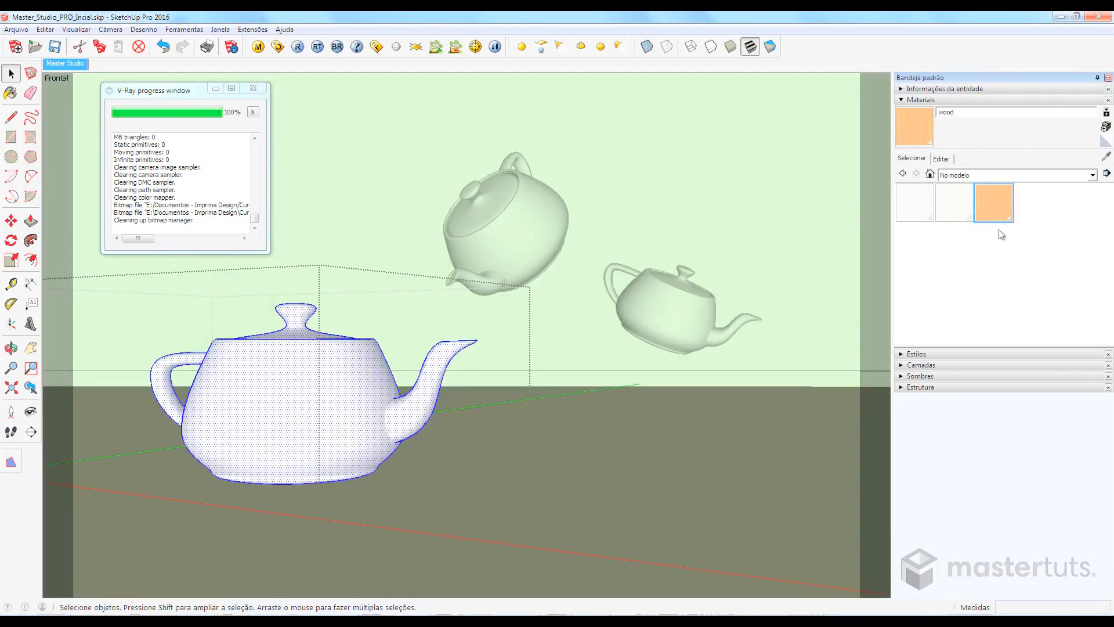
Create a black material named cromado and paint the whole selected teapot with it
left_click(1104, 128)
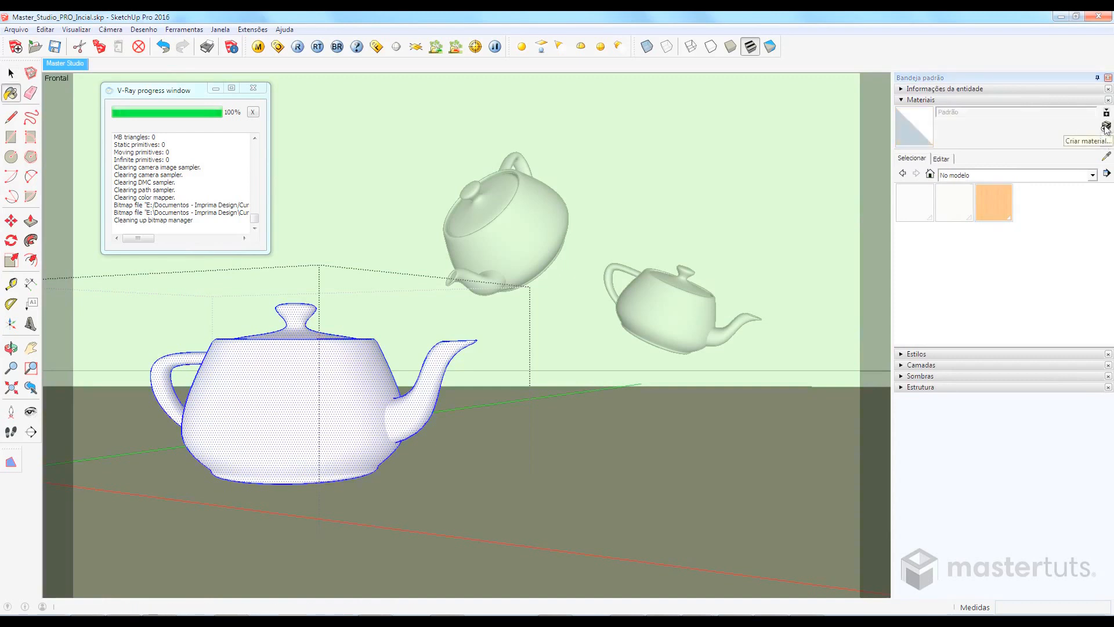
left_click(1106, 126)
double_click(728, 138)
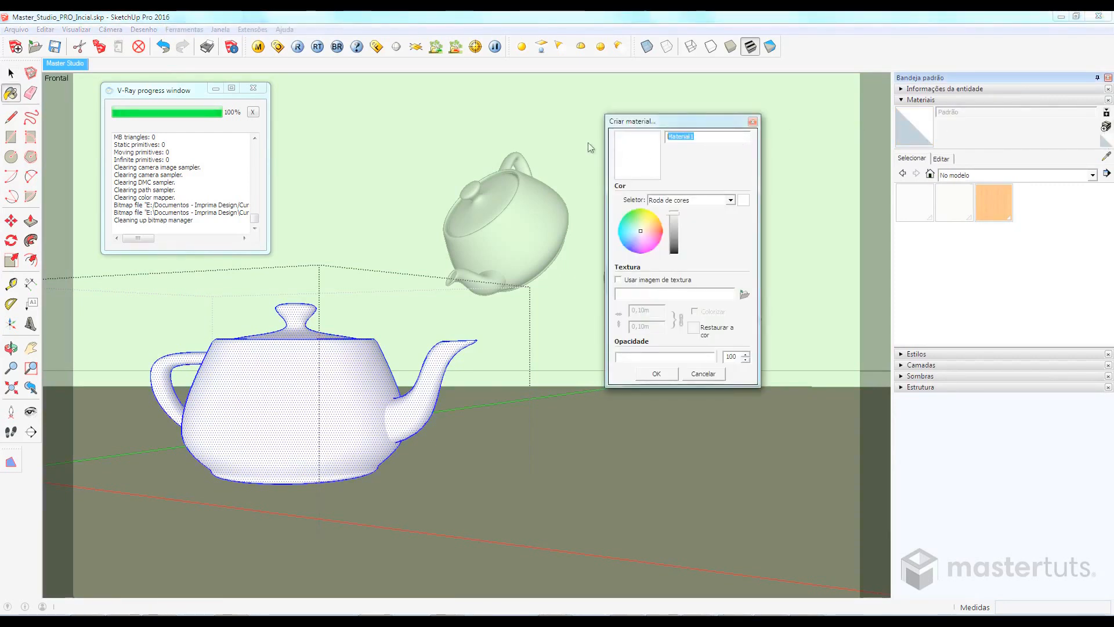
type("cromado")
left_click(674, 252)
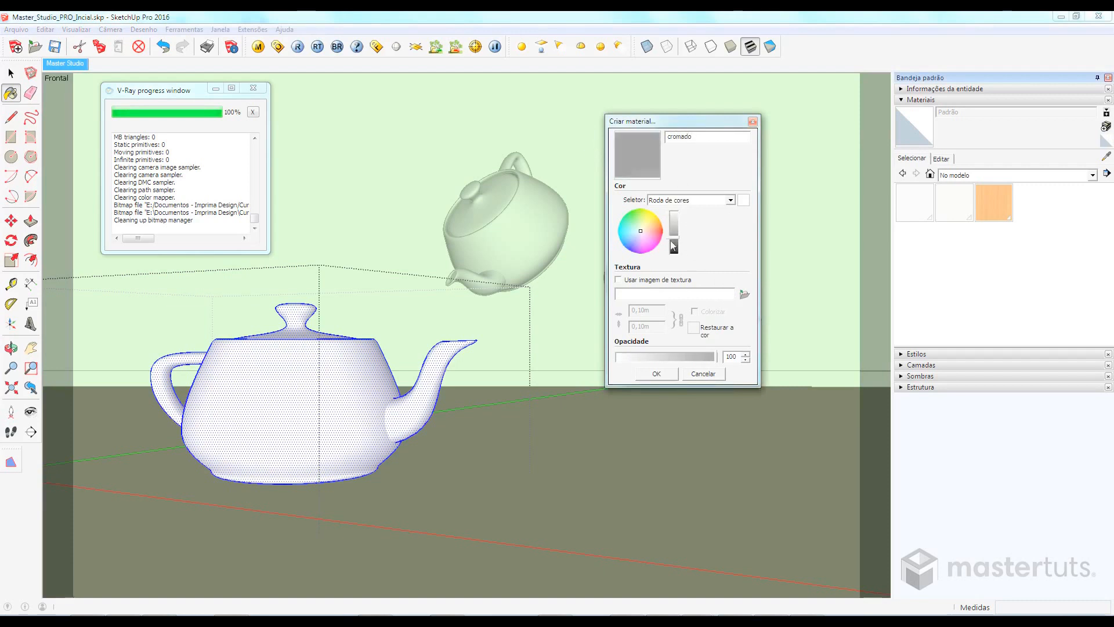
left_click(657, 374)
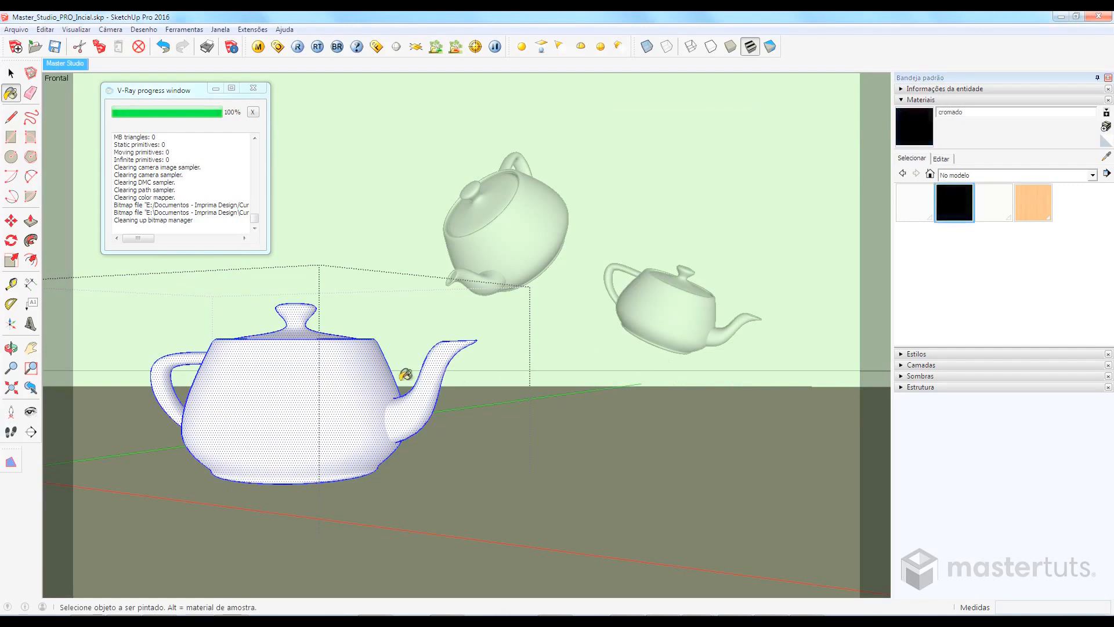
key("shift")
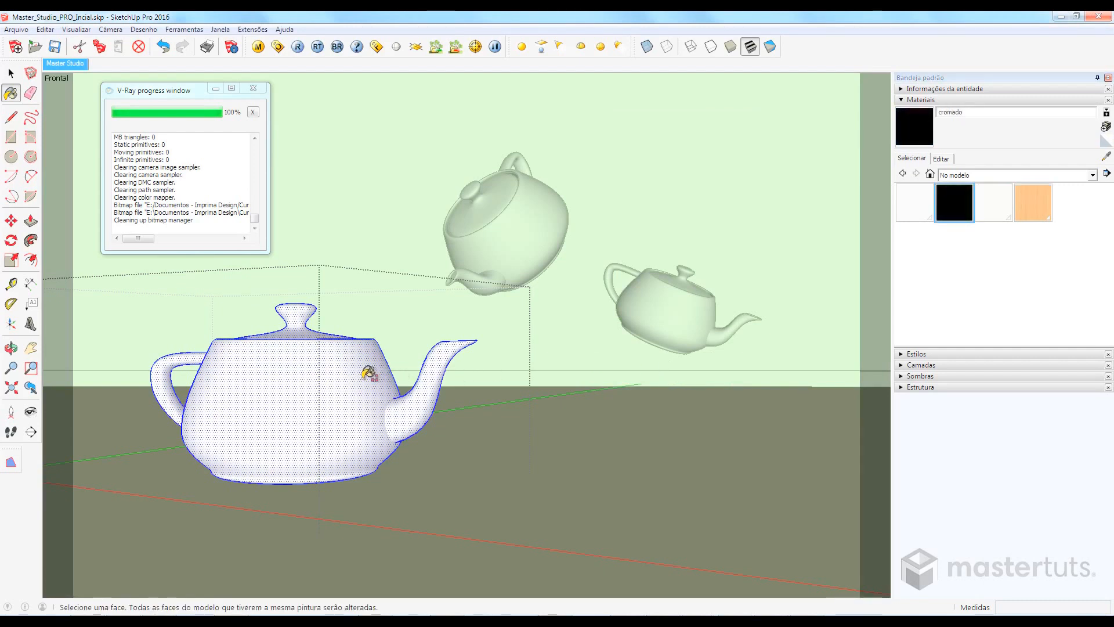
left_click(367, 373, "shift")
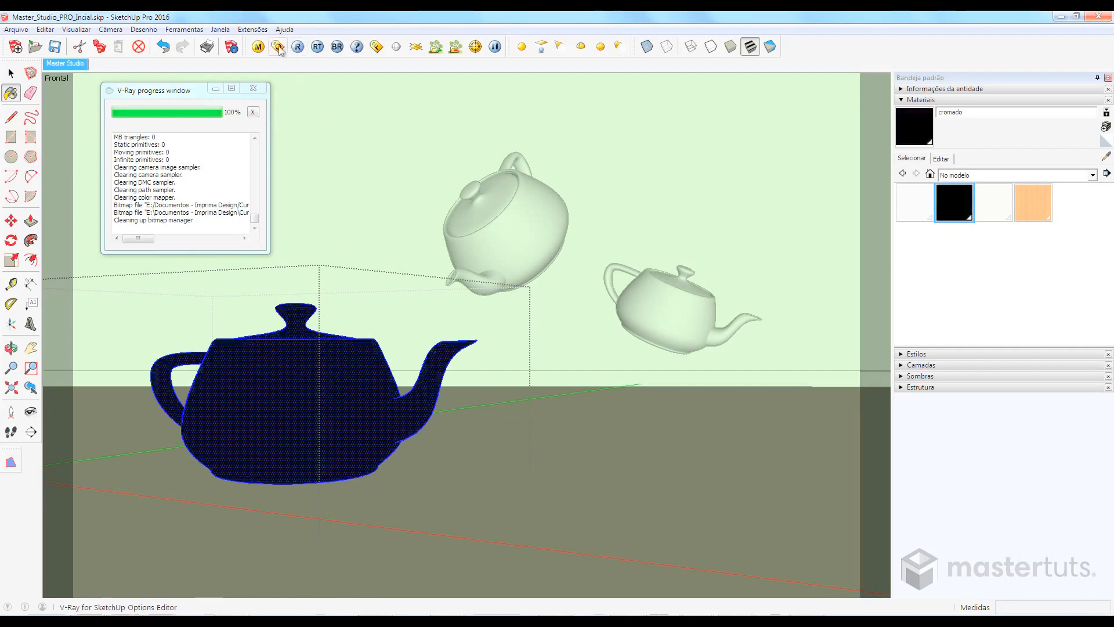
Add a Reflection layer to the cromado material in the V-Ray material editor
left_click(258, 47)
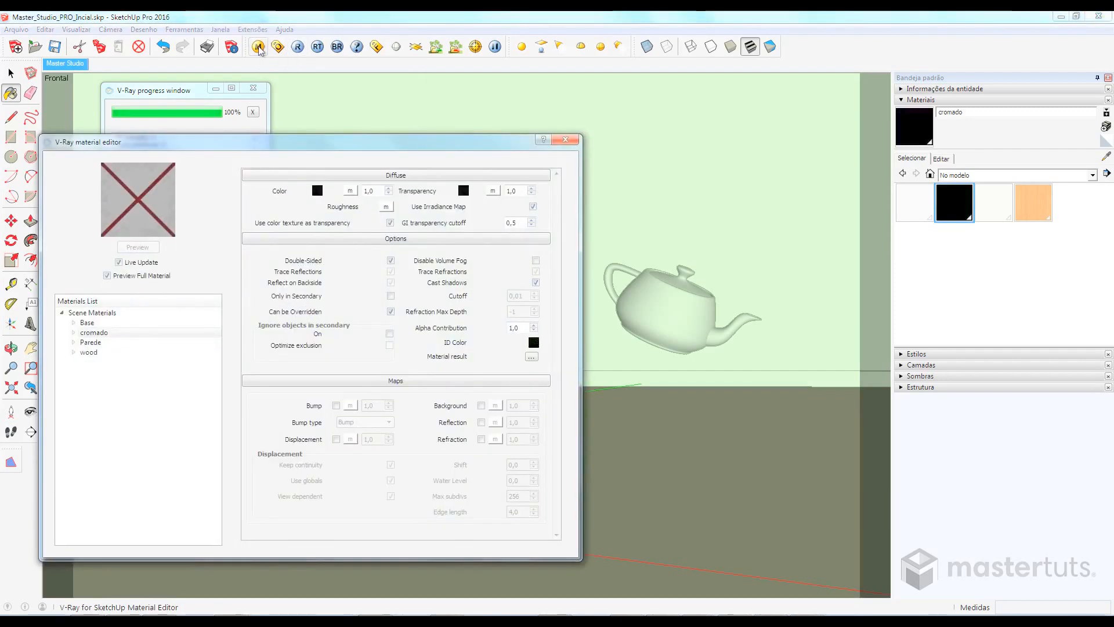
left_click(102, 334)
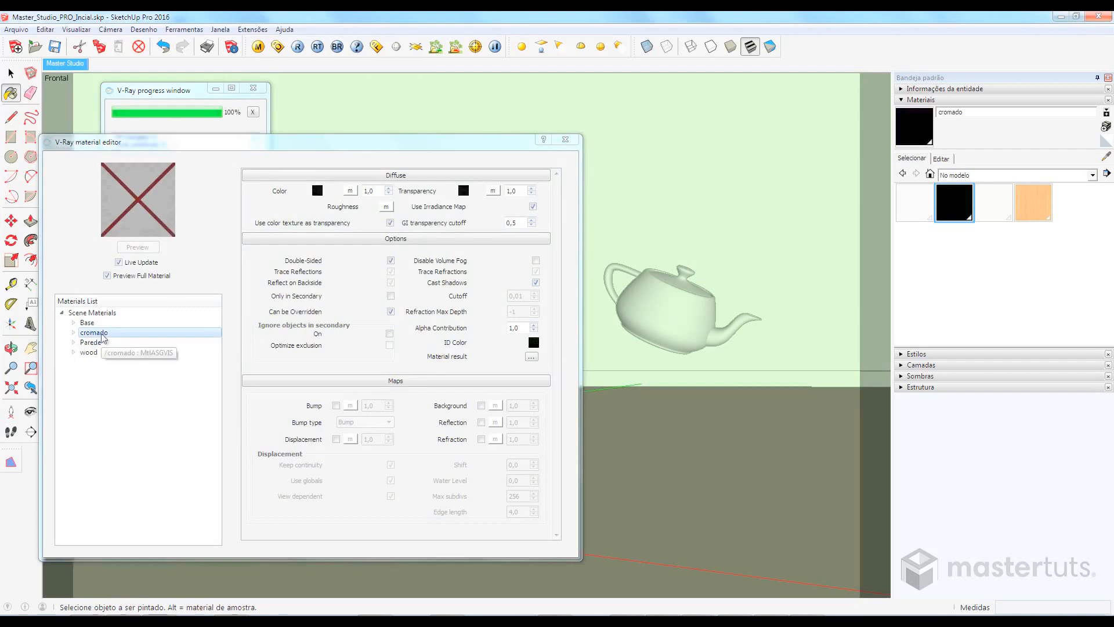
right_click(104, 337)
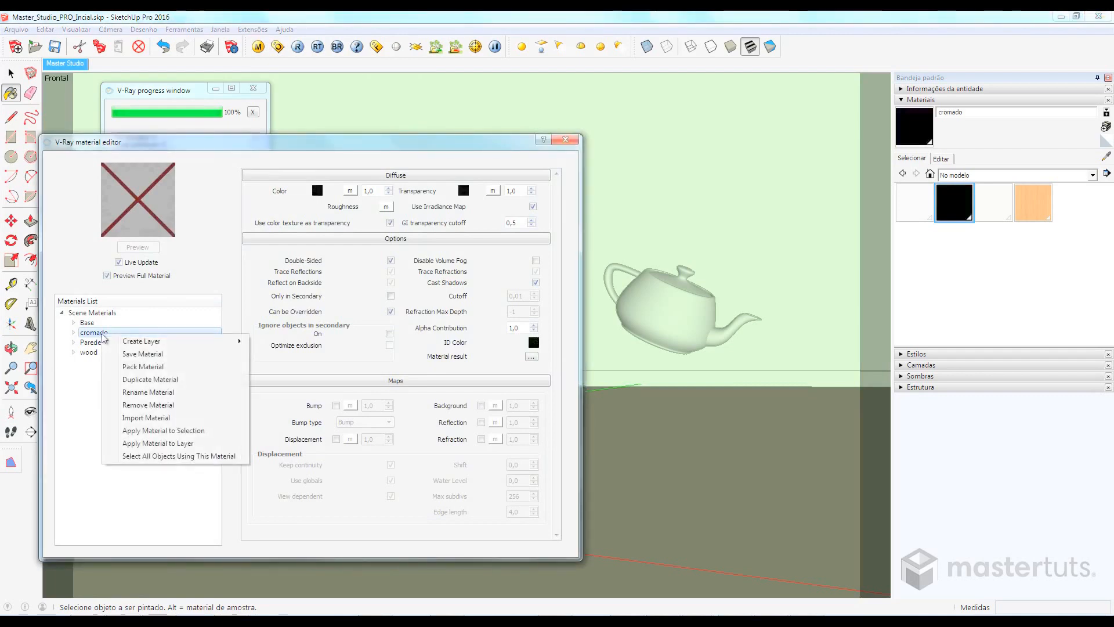
mouse_move(116, 342)
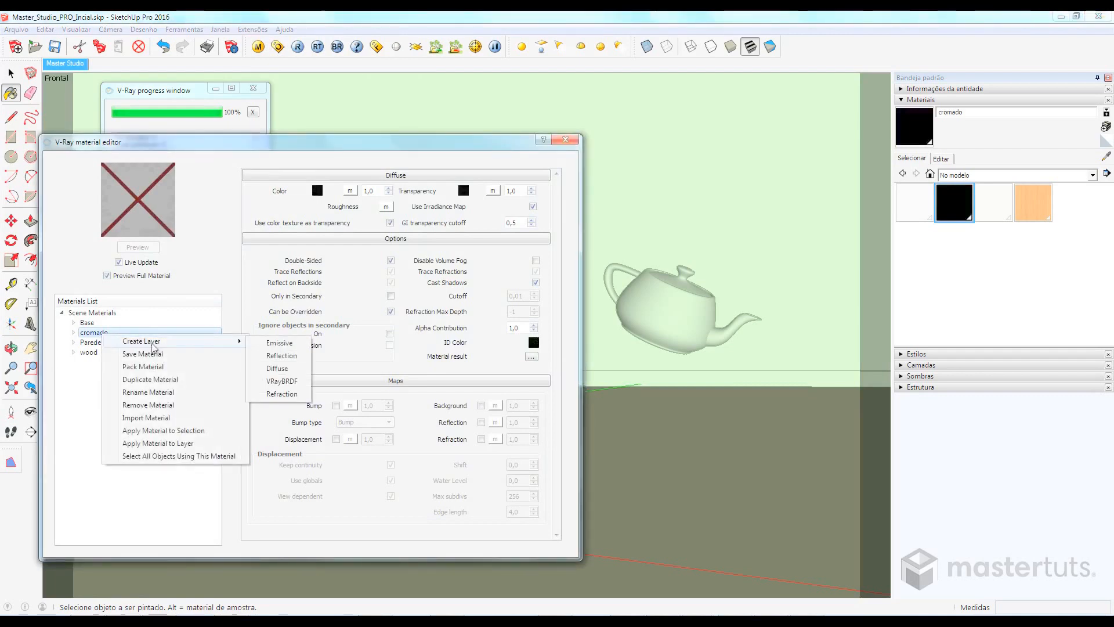
left_click(281, 355)
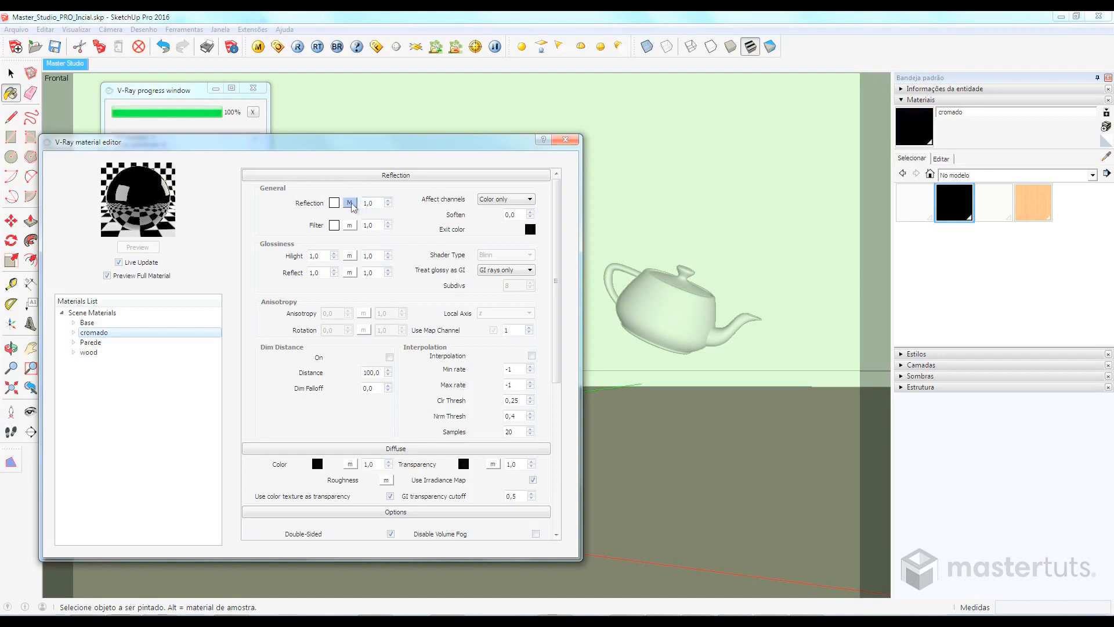
Replace the TexFresnel map of cromado's reflection with None and close the material editor
left_click(350, 203)
left_click(278, 202)
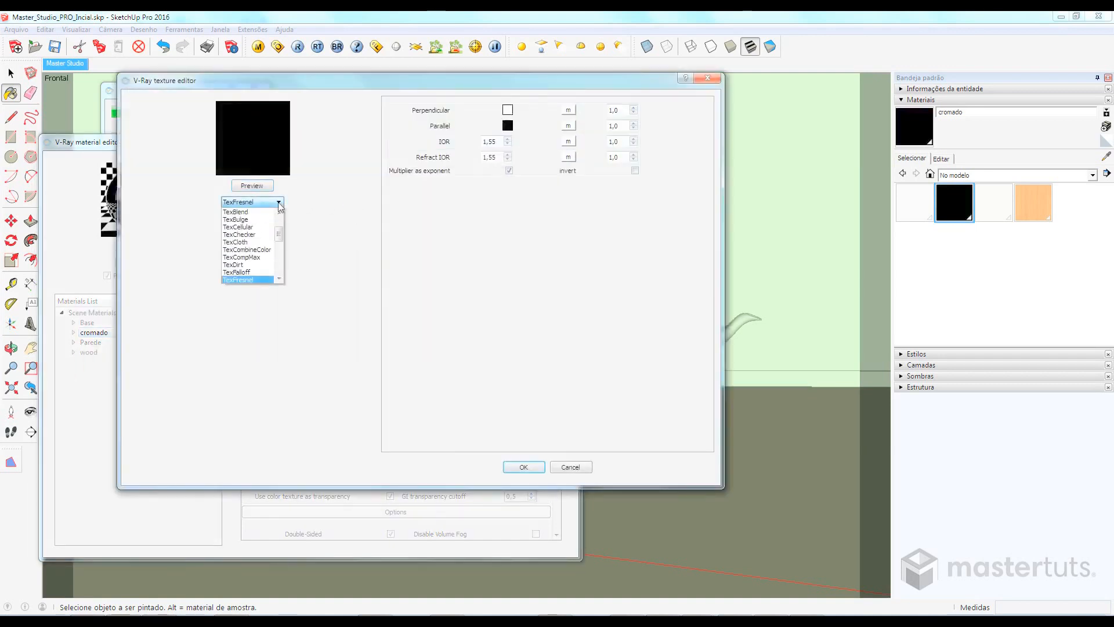
left_click_drag(281, 237, 281, 226)
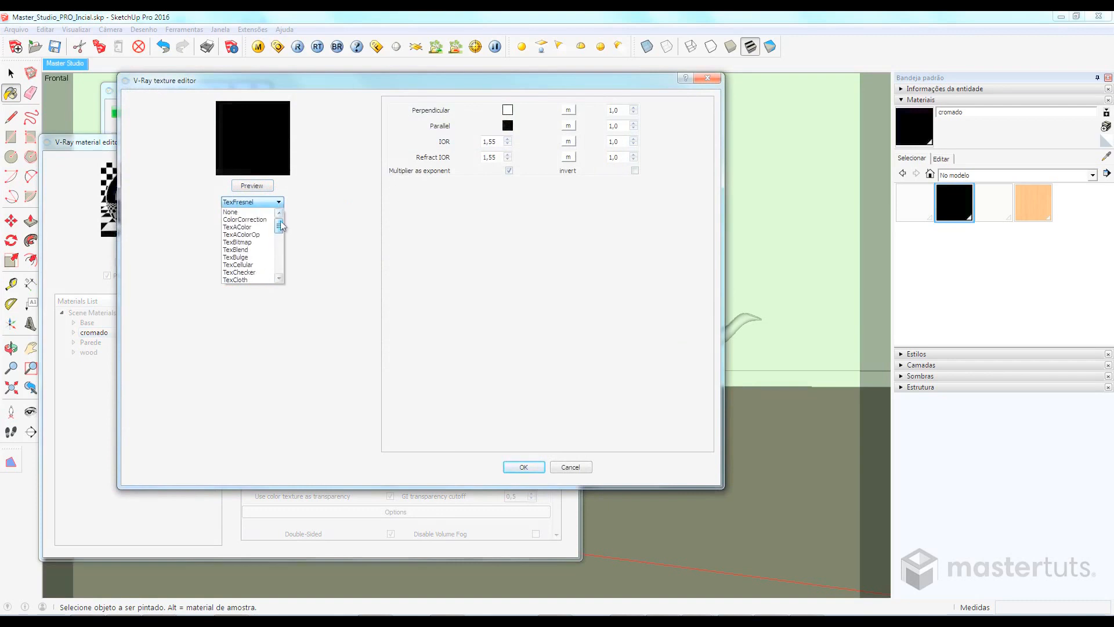
left_click(257, 213)
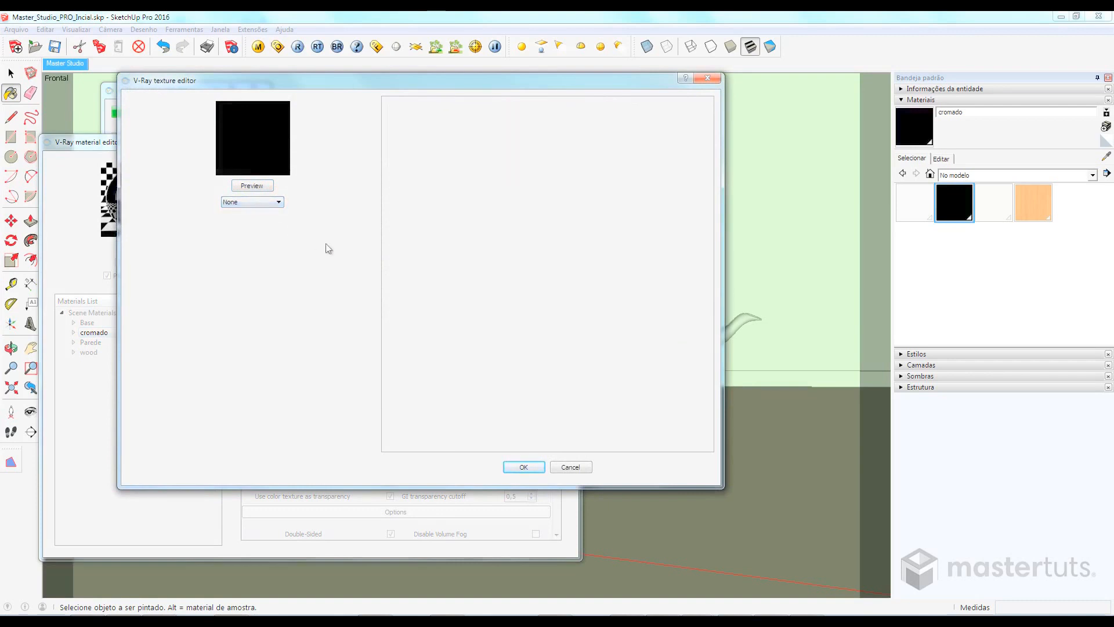
left_click(524, 468)
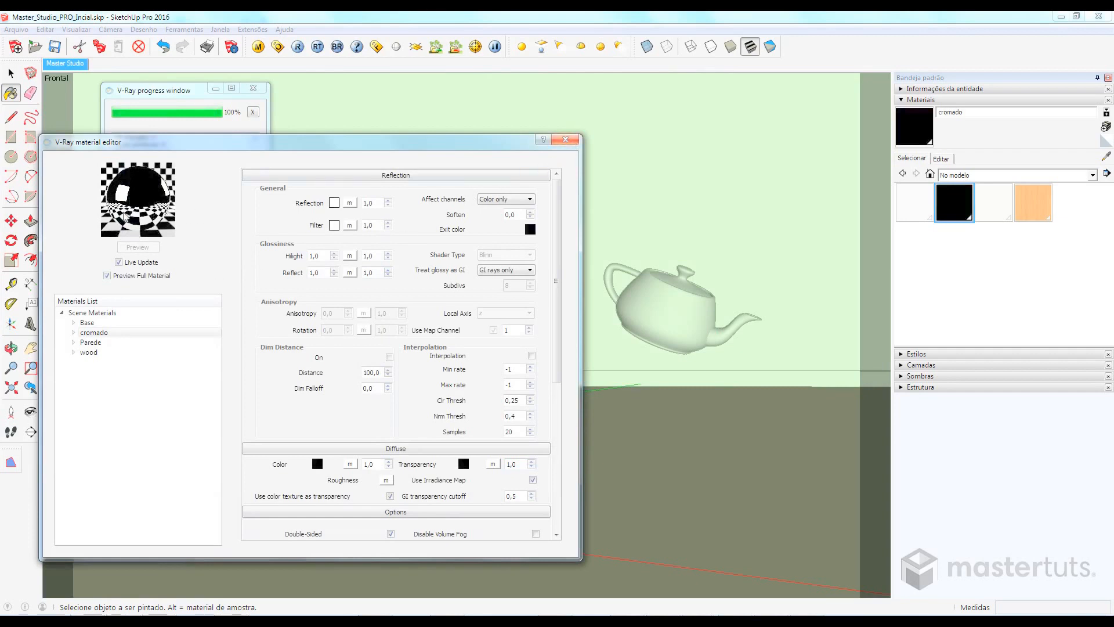
left_click(564, 140)
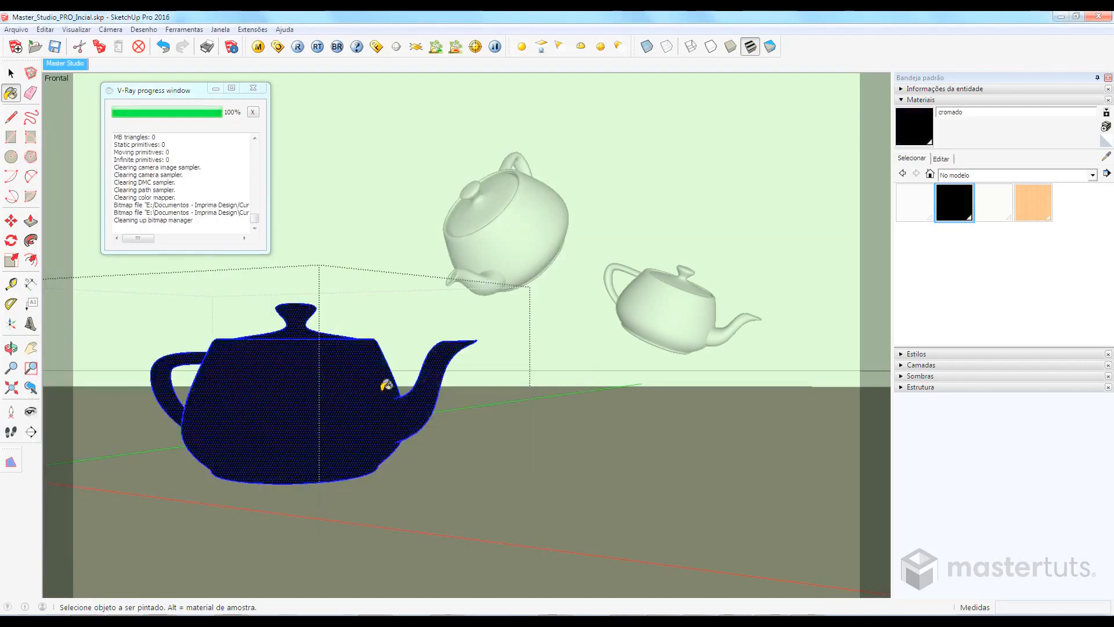
Render the scene with the chrome teapot and mark a render region around that teapot and its reflection on the floor
left_click(298, 47)
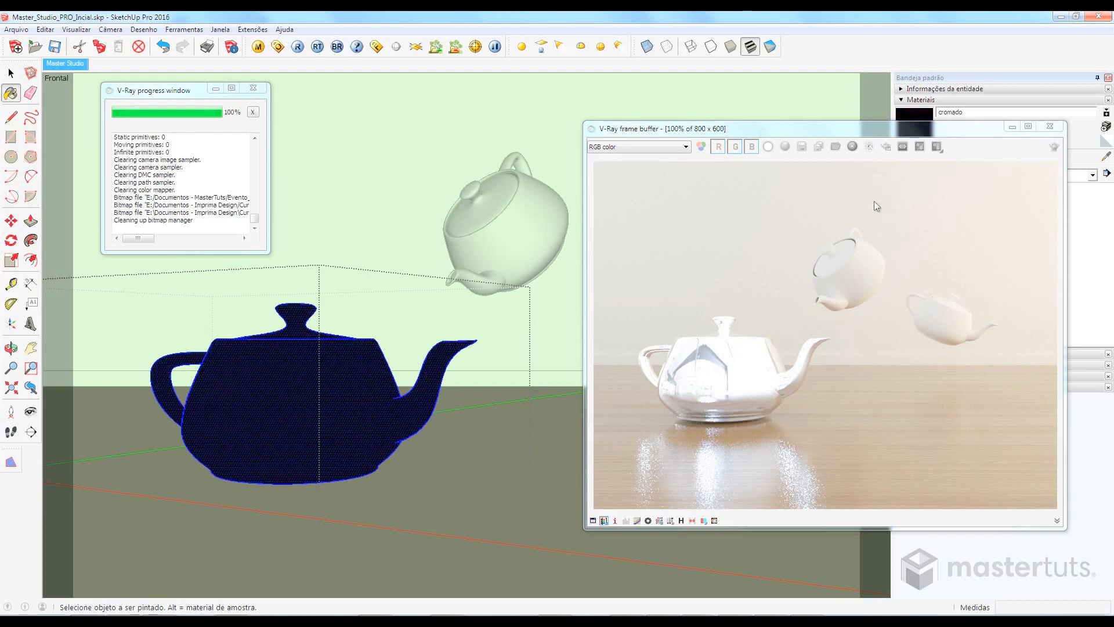
left_click(886, 148)
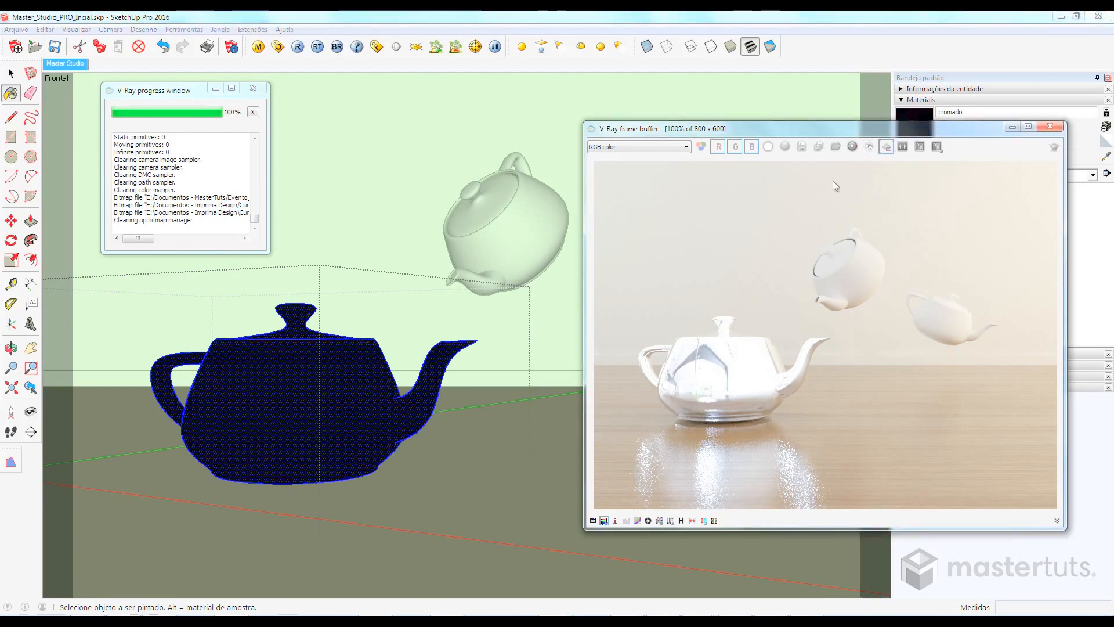
left_click_drag(632, 312, 837, 526)
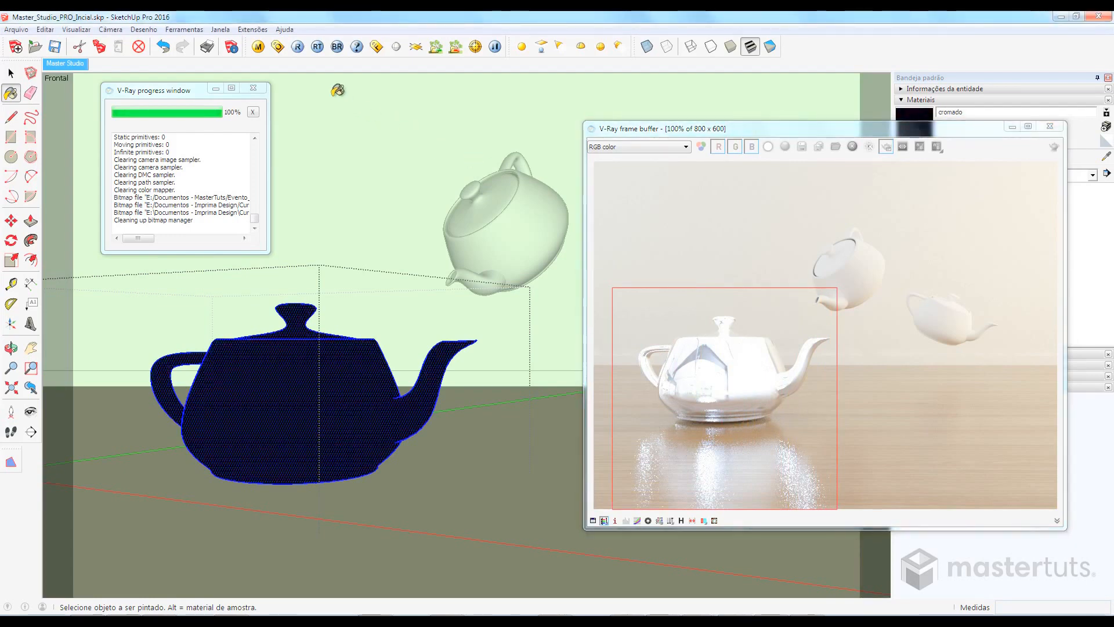
Set the environment's Reflection/refraction background multiplier to 2
left_click(281, 49)
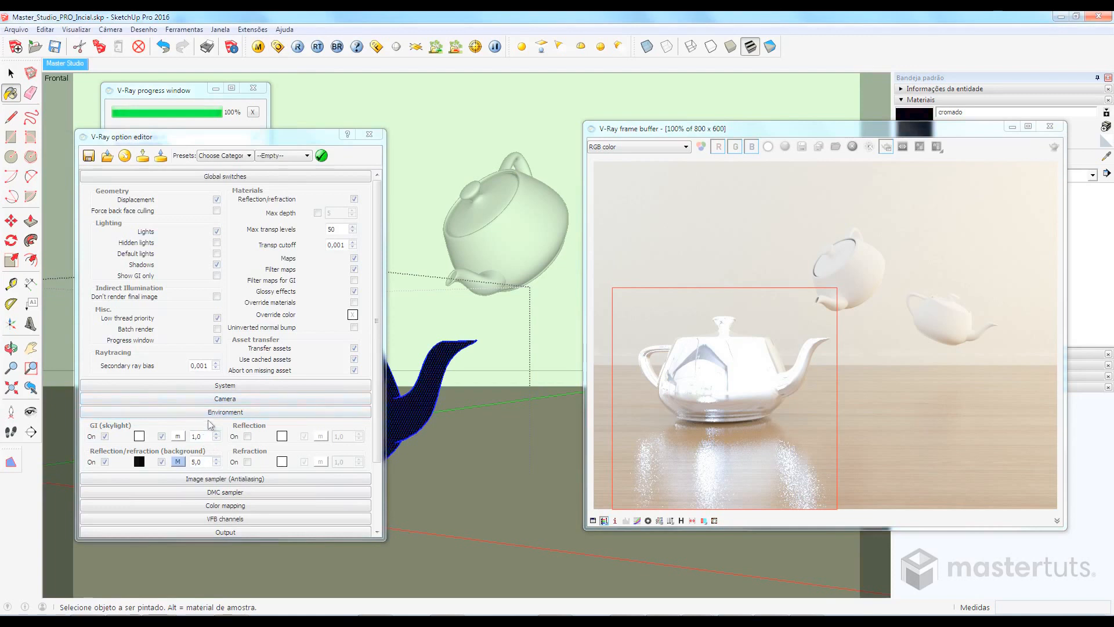
double_click(208, 464)
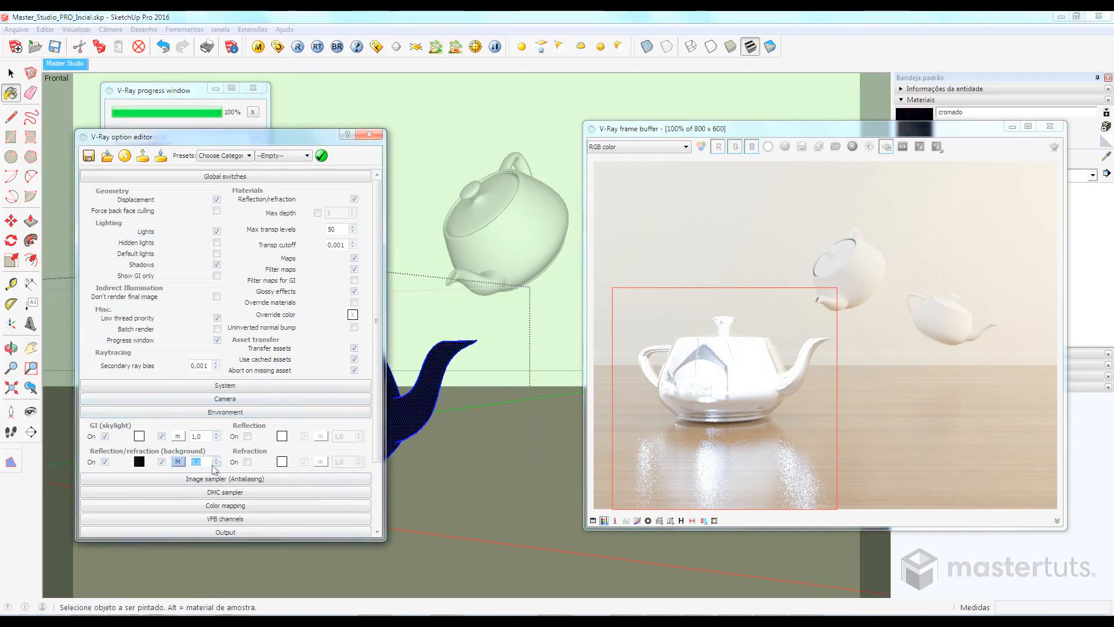
type("2")
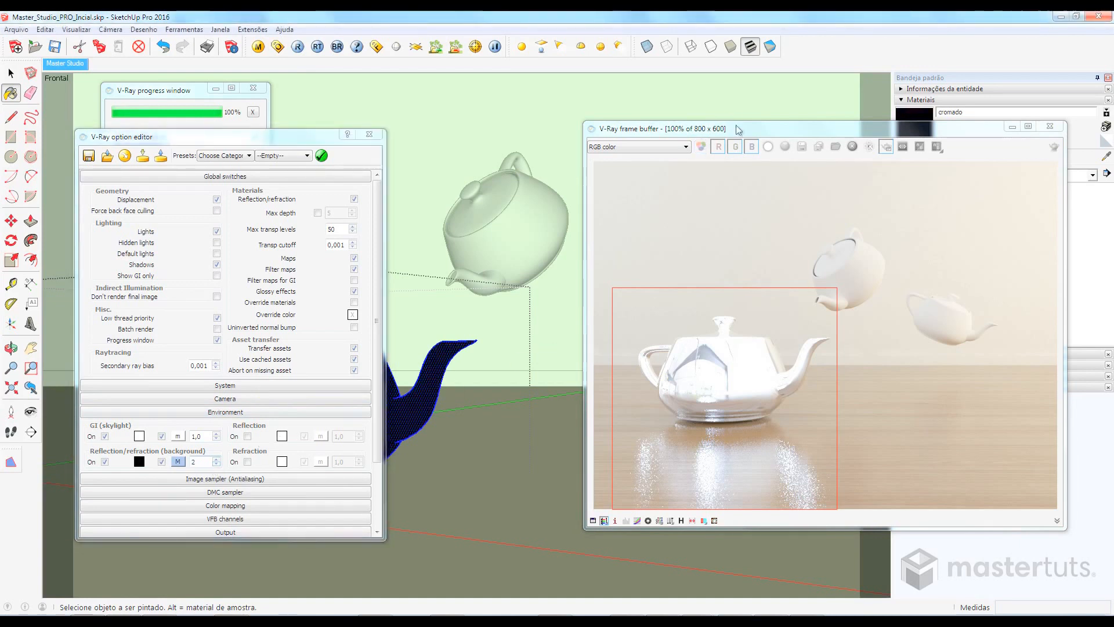
Re-render the marked region and enable Sub-pixel mapping in the Color mapping settings
left_click(738, 129)
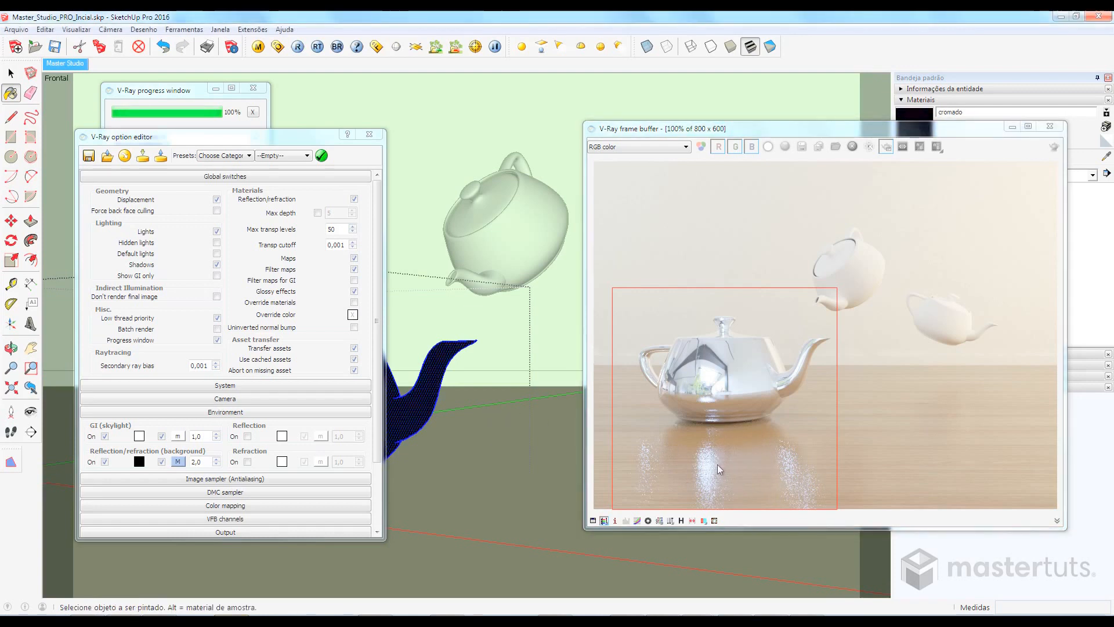
left_click(225, 504)
scroll(327, 459, "down", 3)
scroll(328, 459, "down", 3)
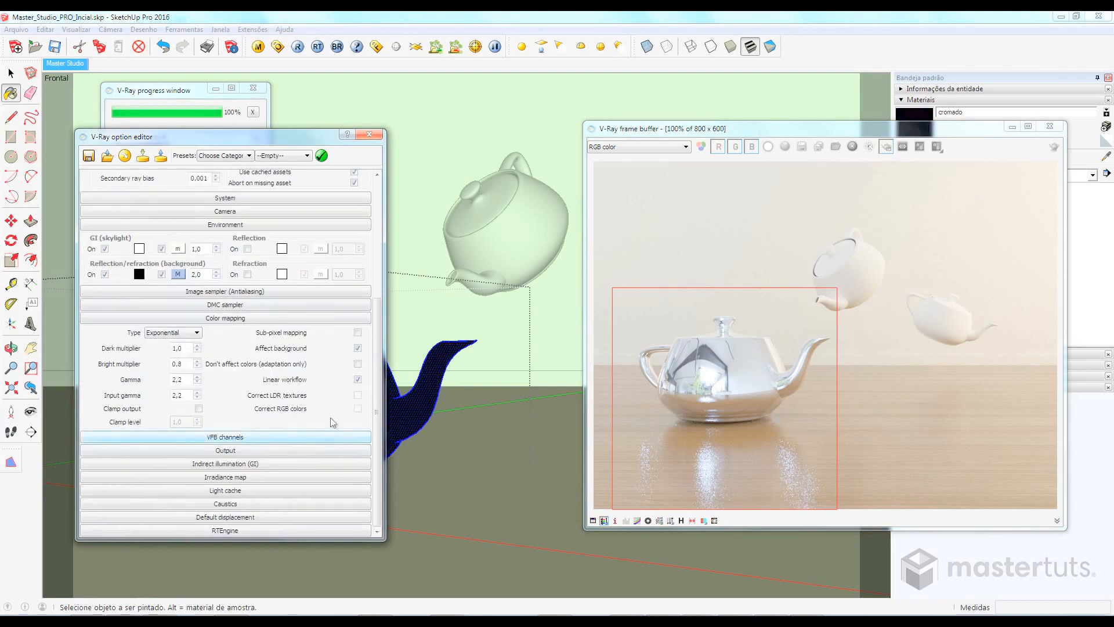
left_click(357, 332)
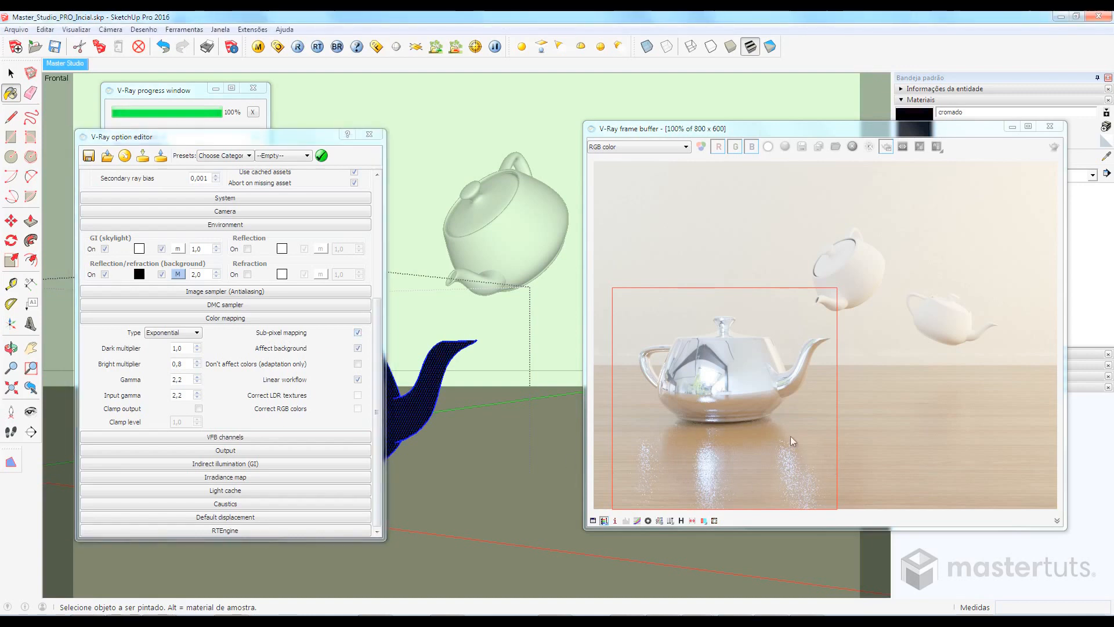
Collapse the expanded sections of the V-Ray option editor and show only the Color mapping settings
left_click(303, 229)
left_click(303, 229)
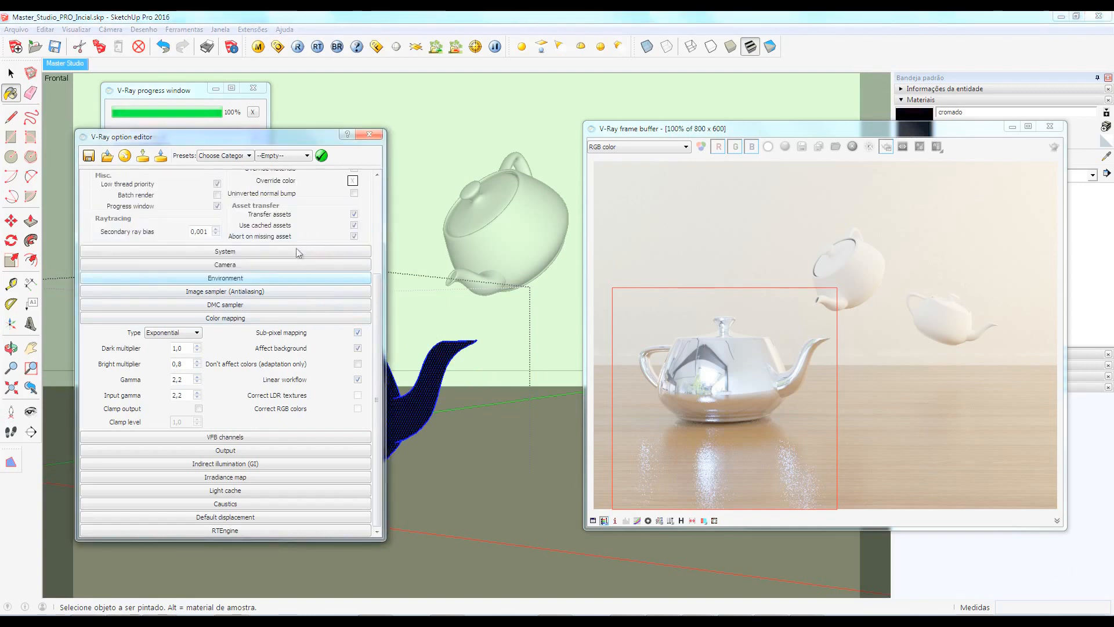
left_click(297, 318)
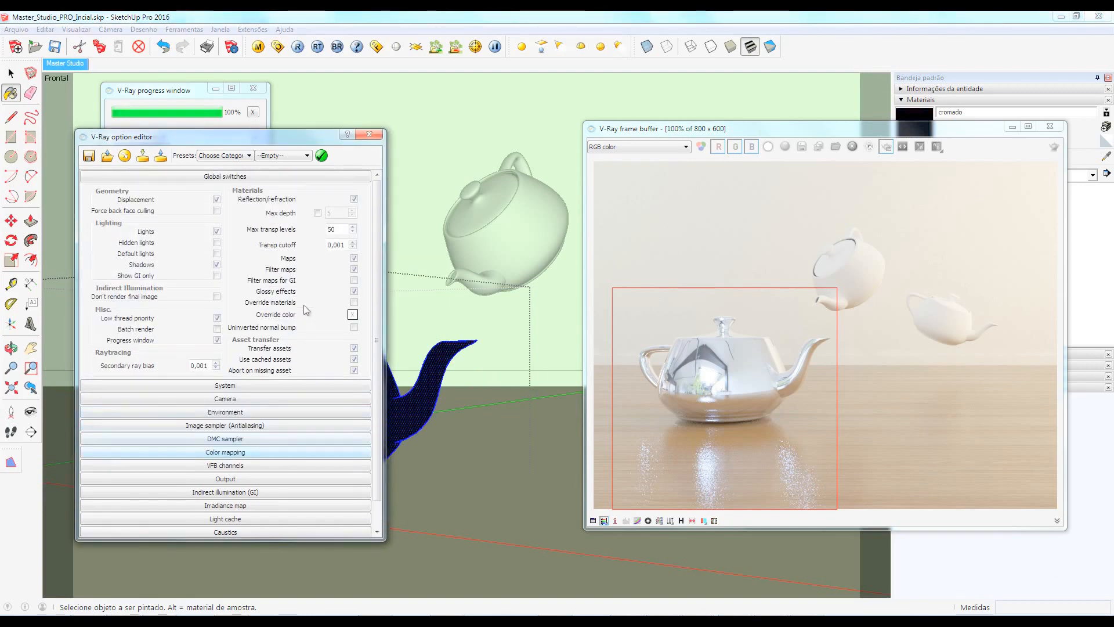
left_click(297, 387)
left_click(308, 174)
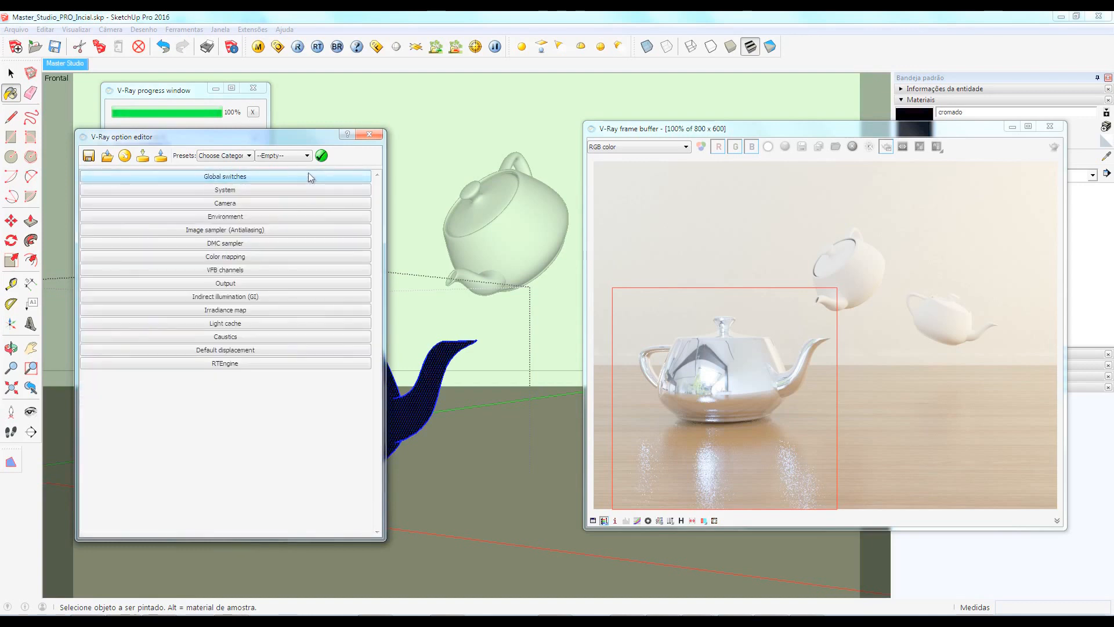
left_click(309, 176)
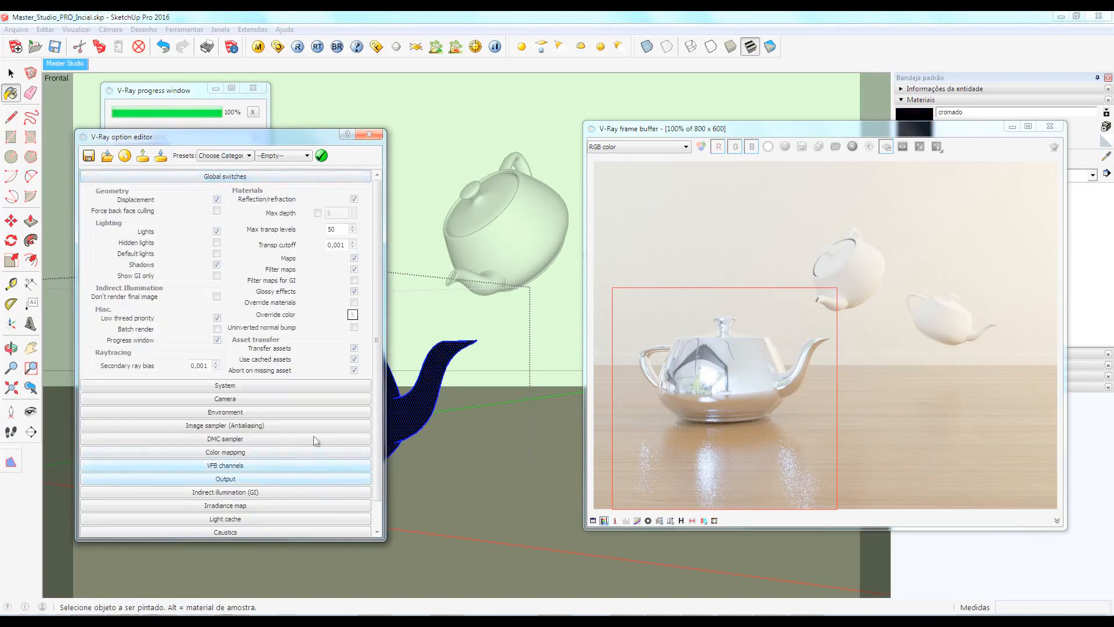
left_click(304, 176)
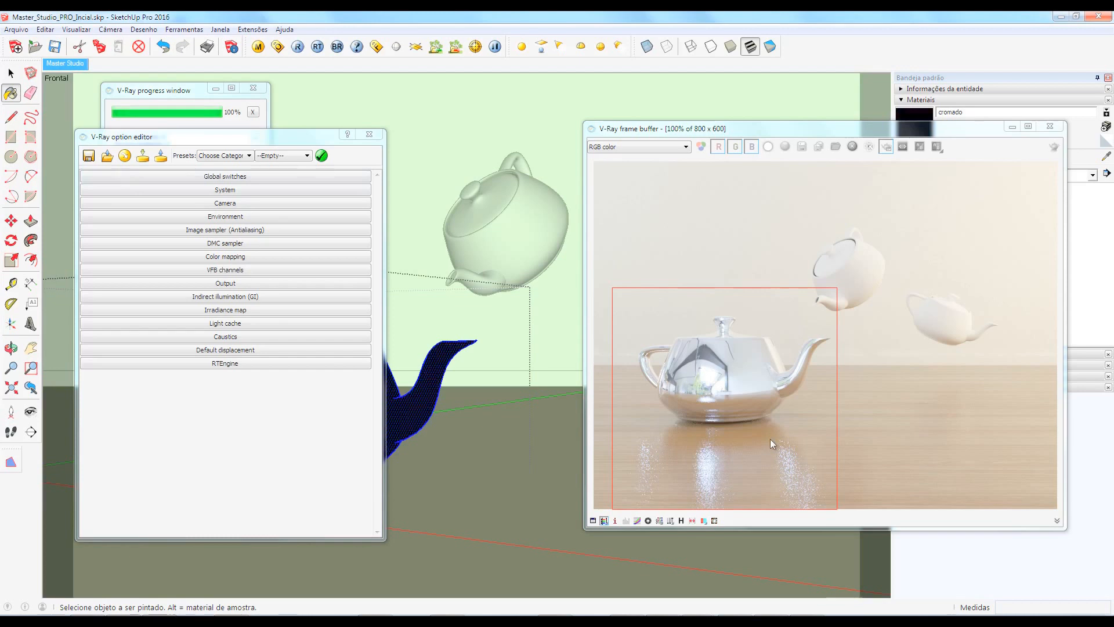
left_click(296, 257)
Render the marked region again and turn off the render region in the frame buffer
left_click(1055, 148)
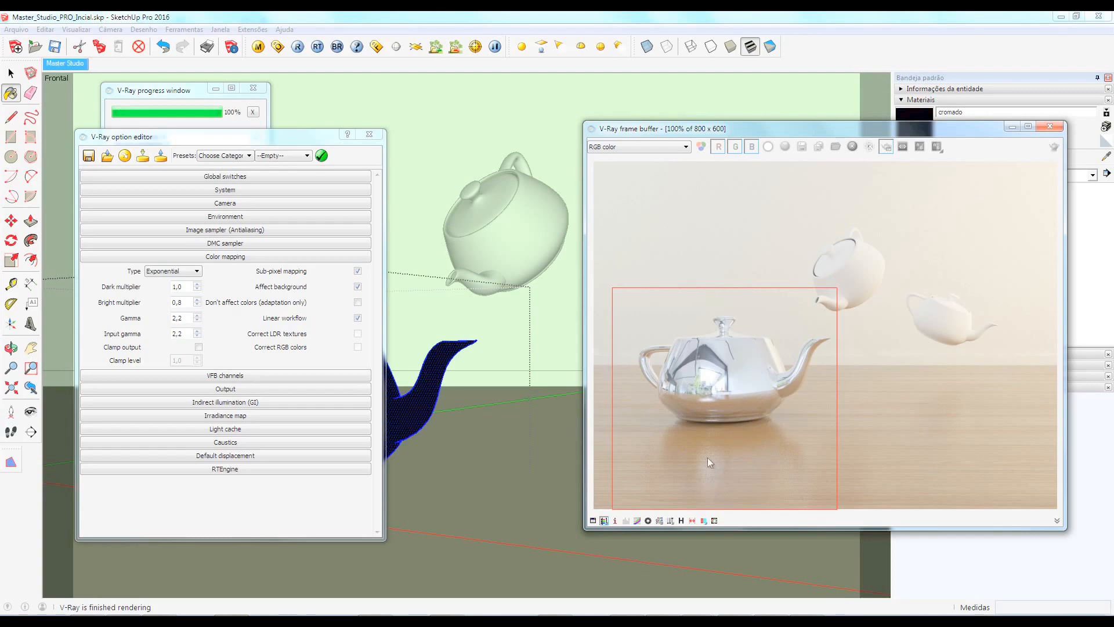
left_click(886, 145)
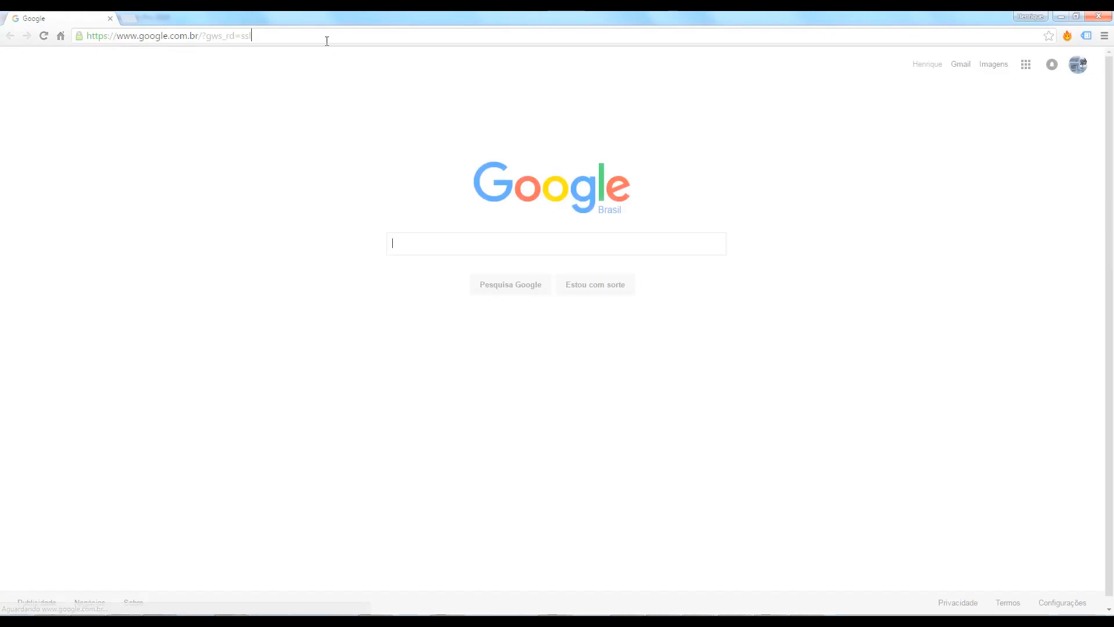
Search Google for "madeira" in the web browser and show the image results
left_click(326, 41)
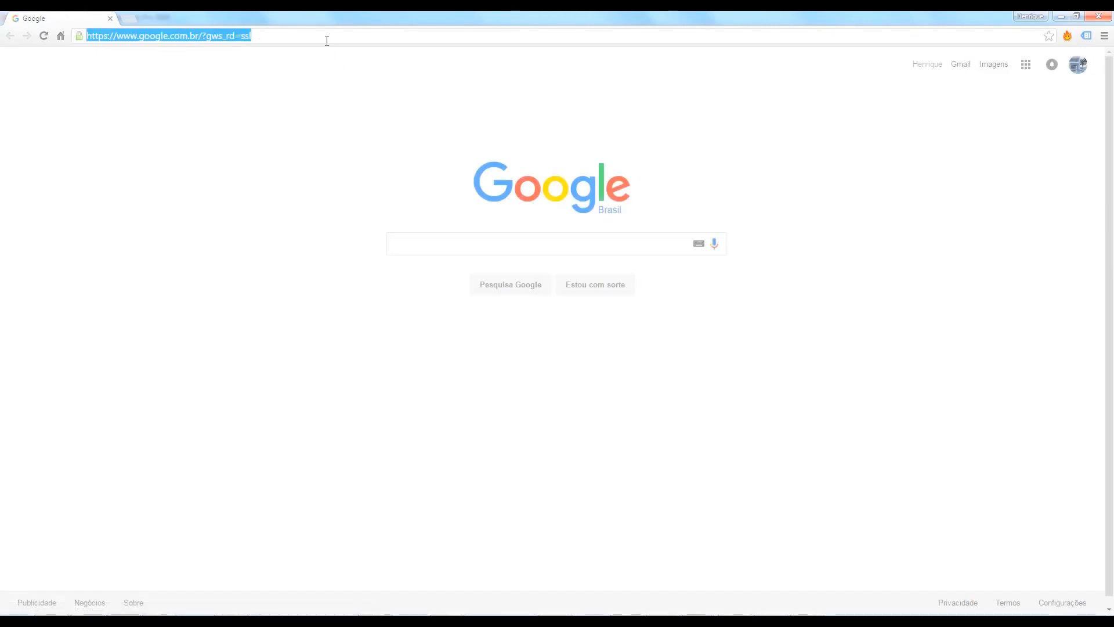
type("madeira")
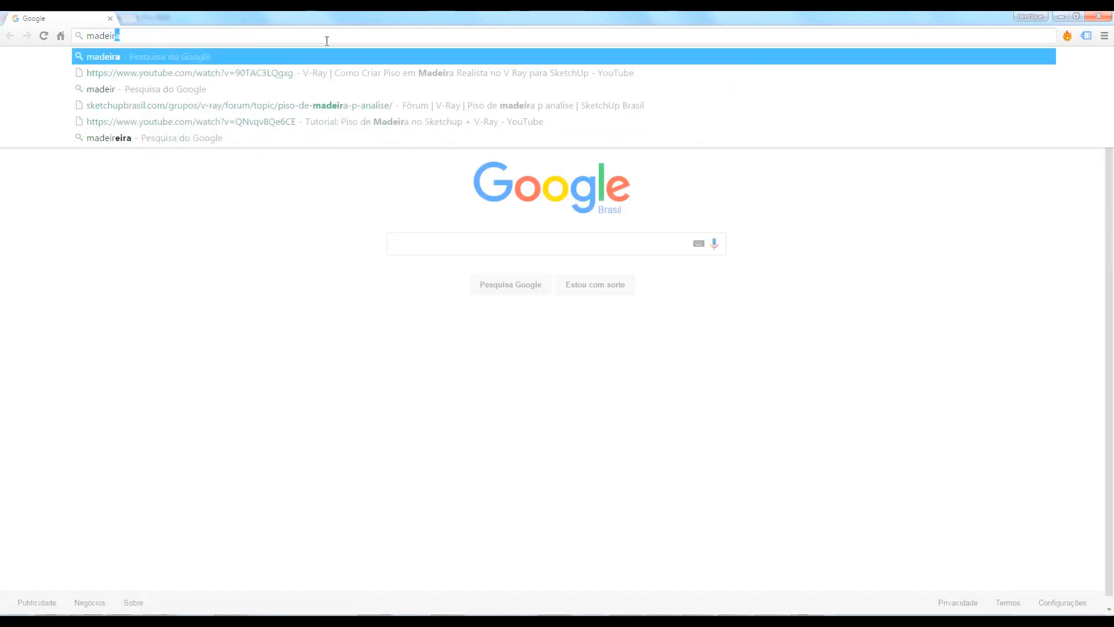
key("Return")
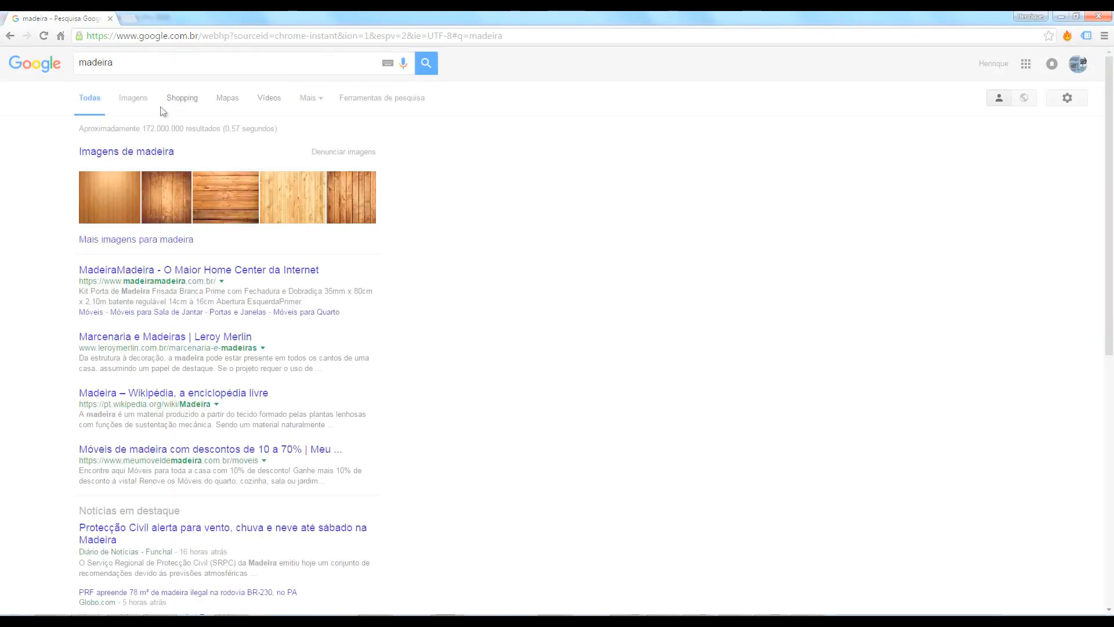
left_click(134, 98)
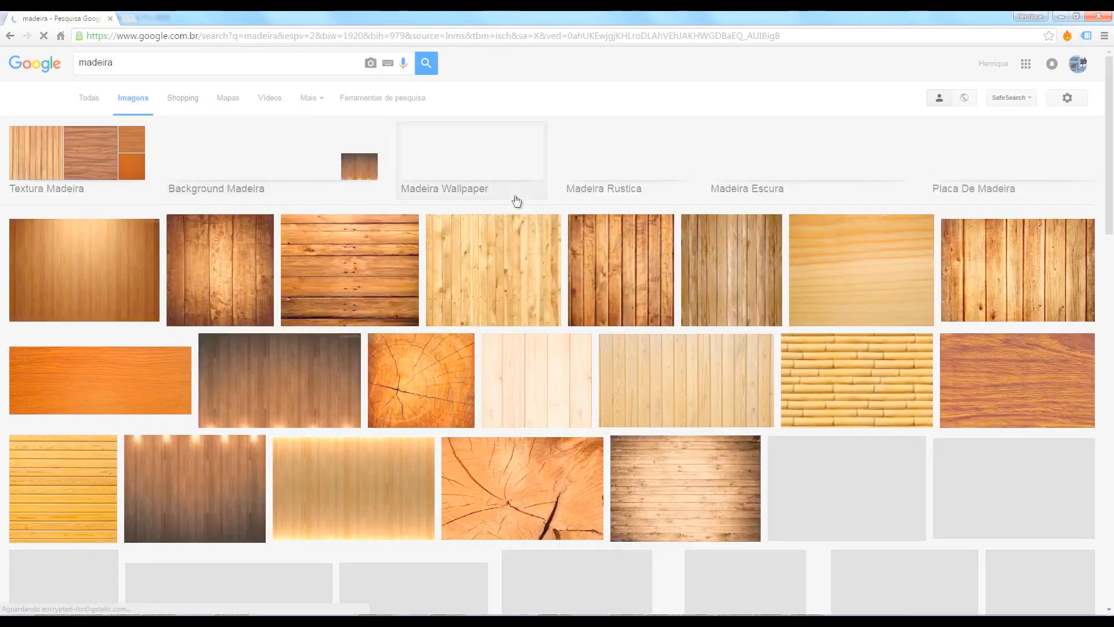
Find the dark brown "Revestimento adesivo madeira Tabado" texture and save it to Downloads as madeira-tabaco-adesivo-decorativo-largura-90cm.jpg
scroll(598, 235, "down", 12)
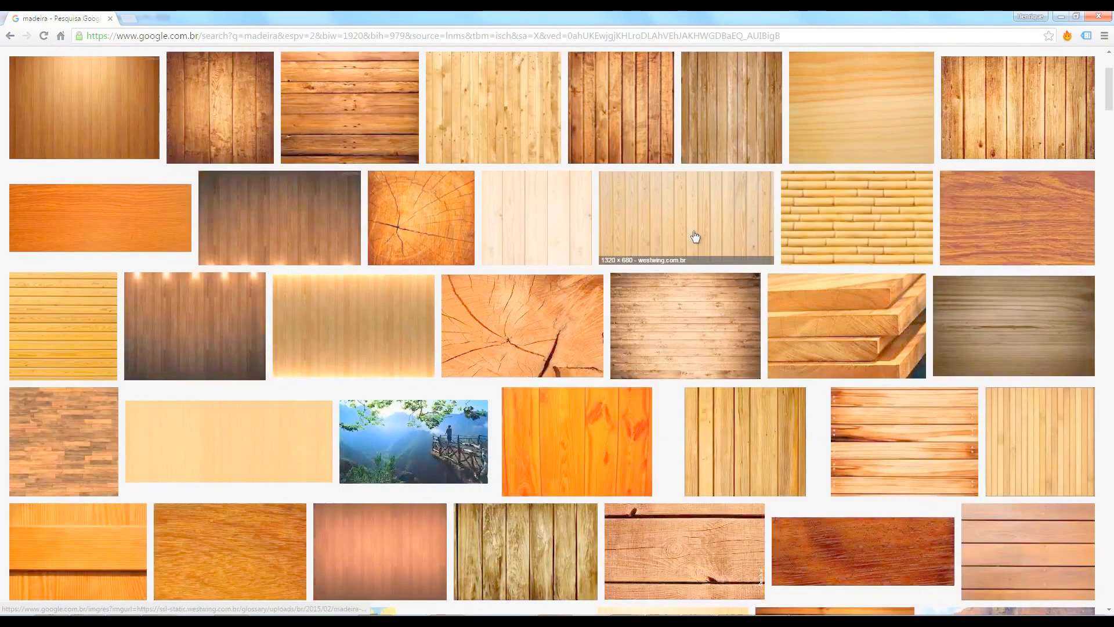
scroll(695, 236, "down", 4)
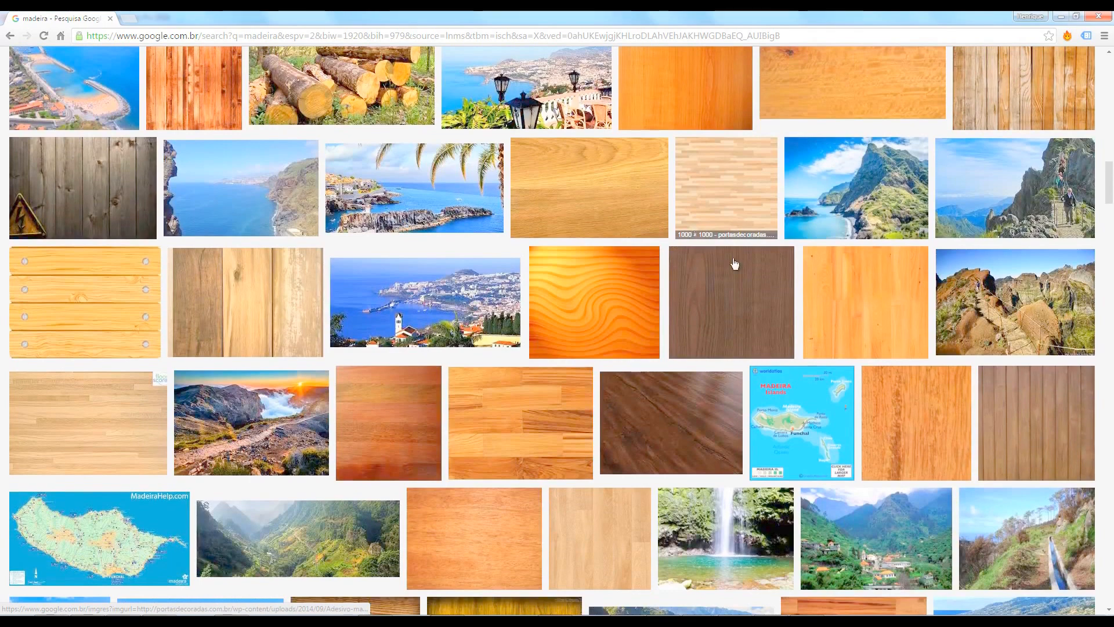
scroll(736, 270, "down", 1)
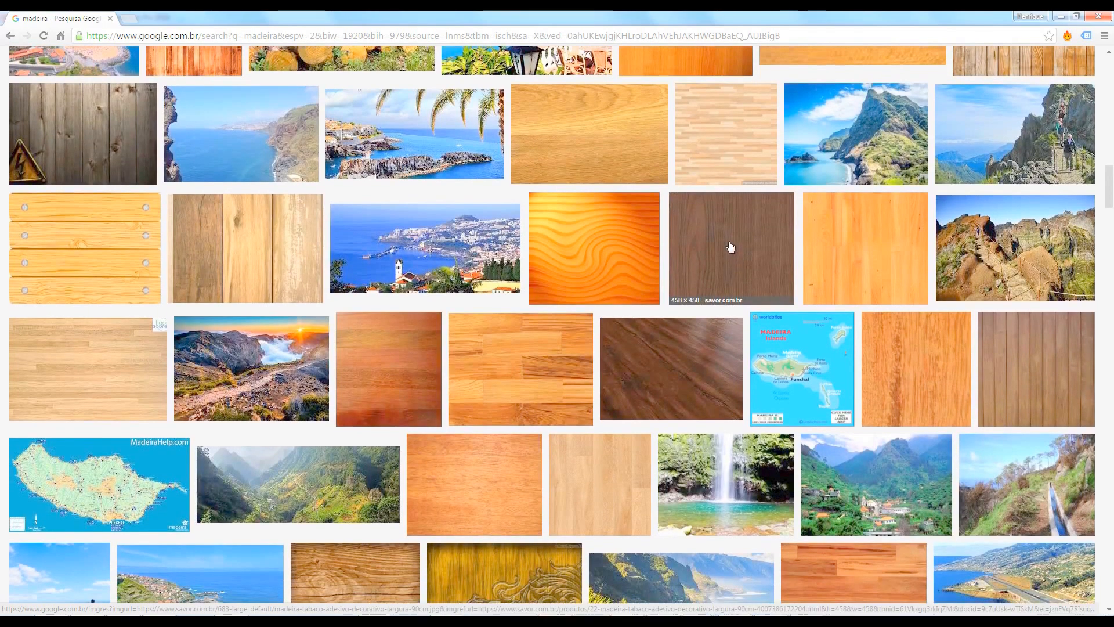
left_click(731, 246)
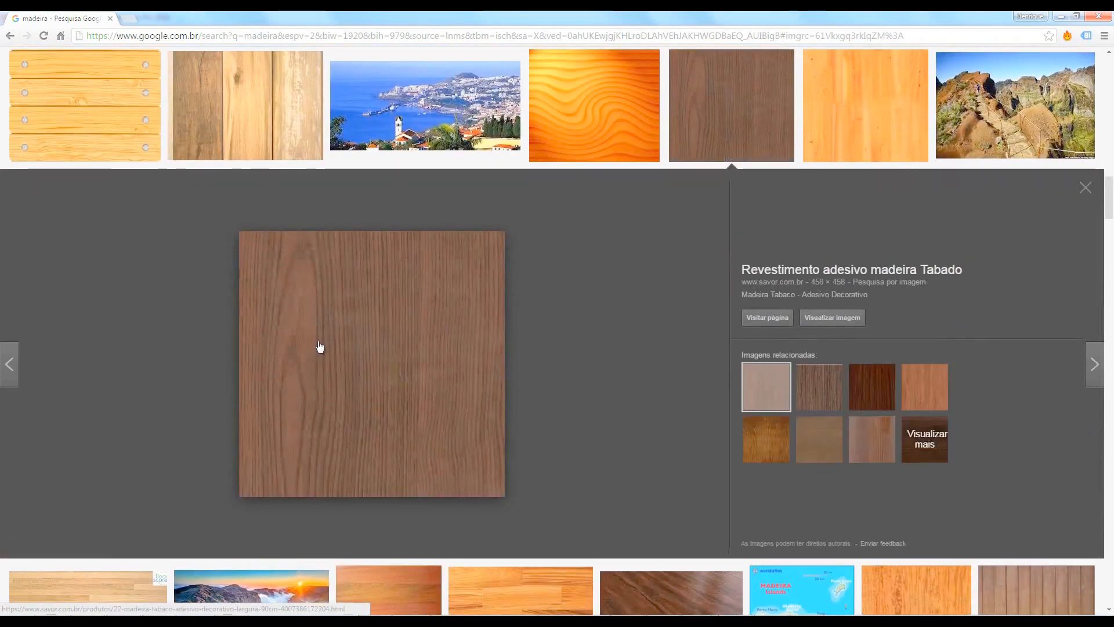
right_click(319, 346)
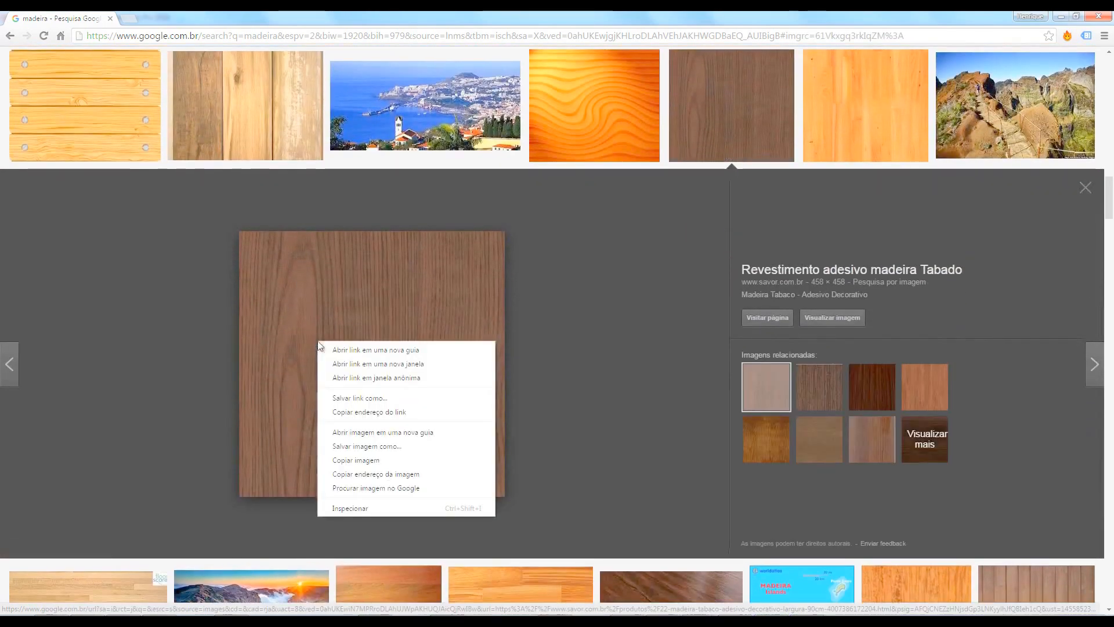
left_click(365, 447)
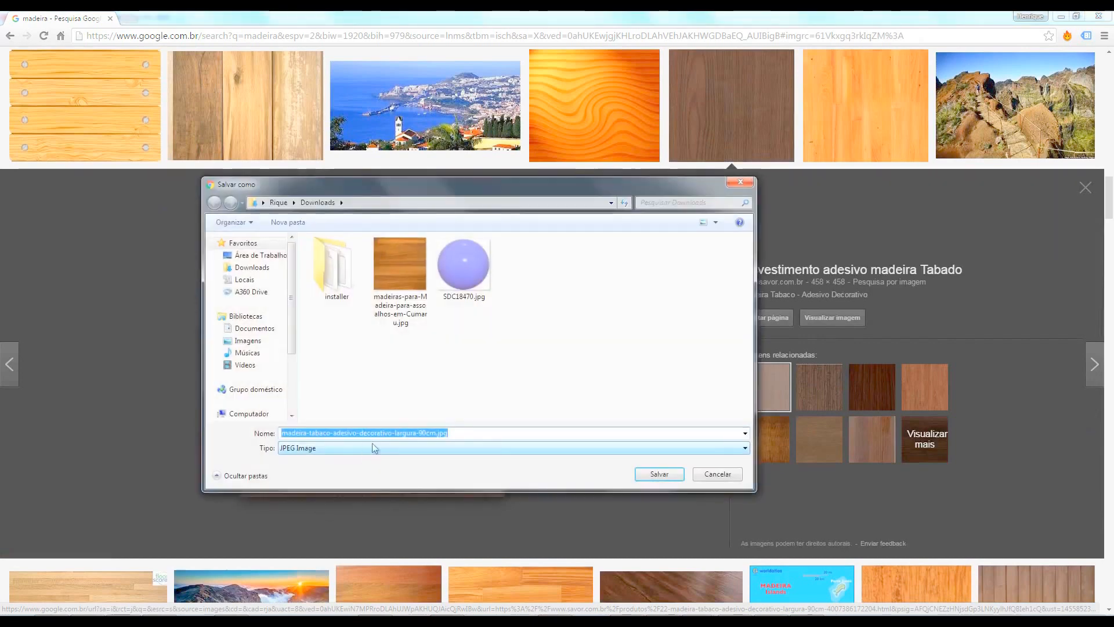
left_click(676, 479)
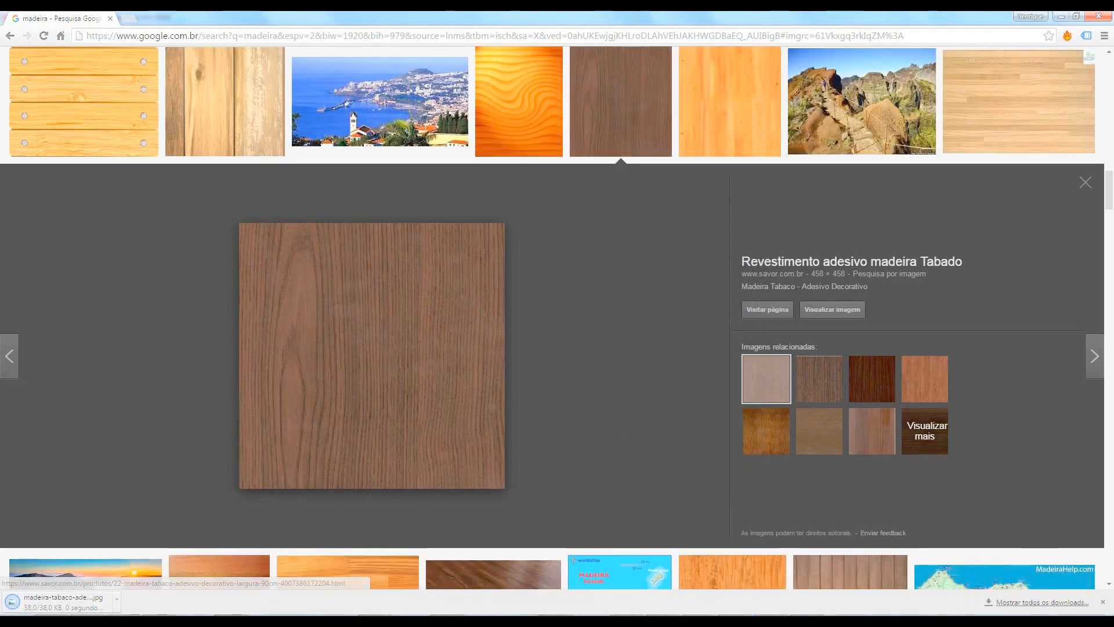
Switch back to SketchUp and close the V-Ray frame buffer and option editor
left_click(235, 615)
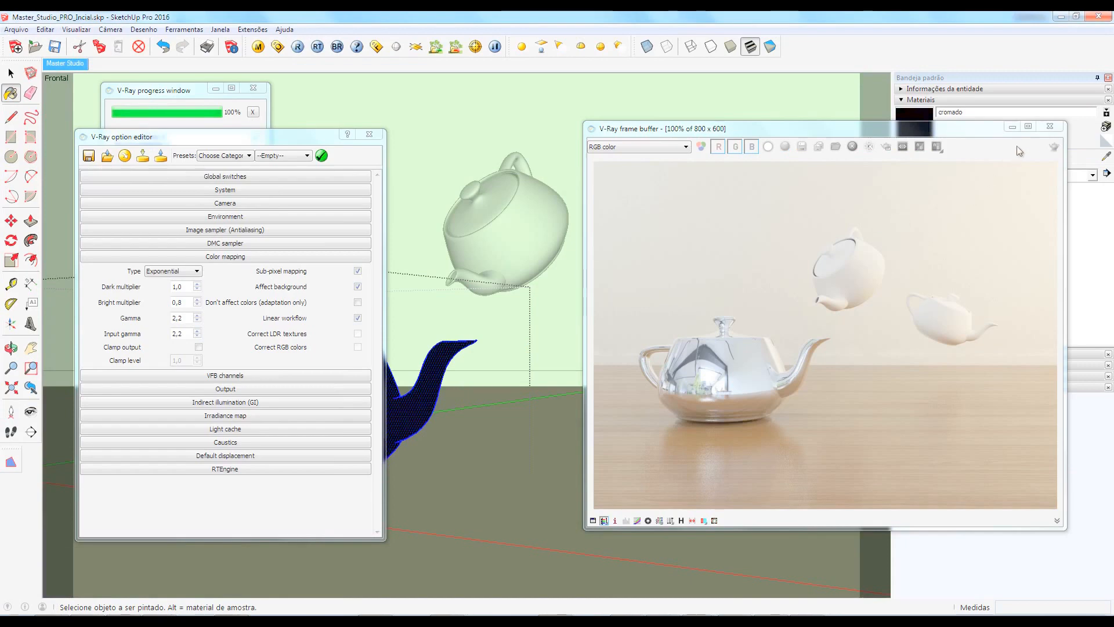
left_click(1049, 126)
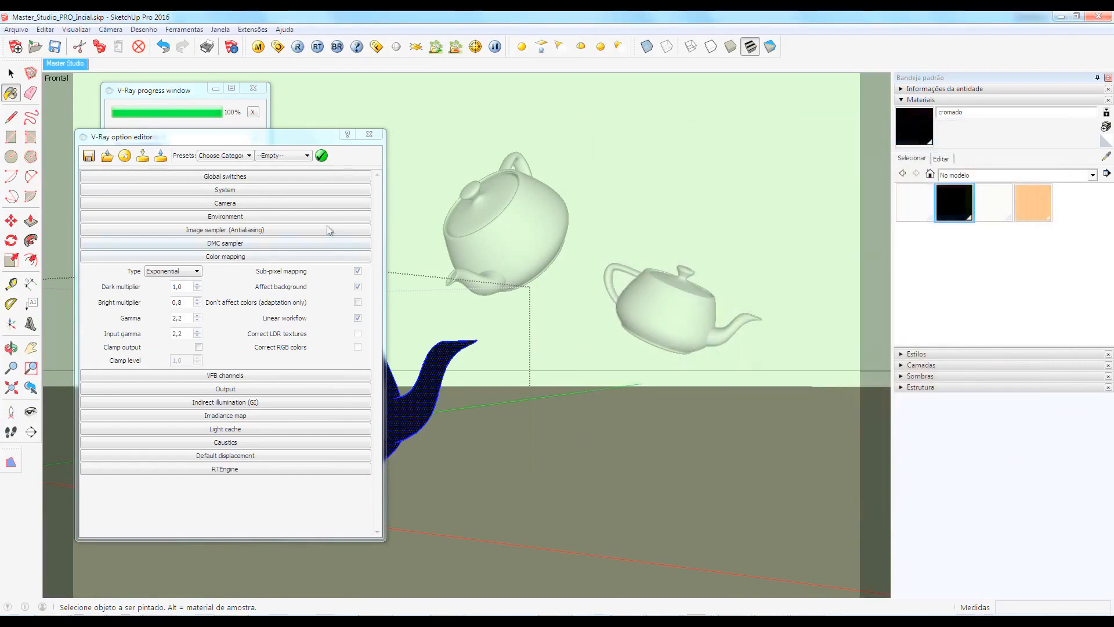
left_click(369, 135)
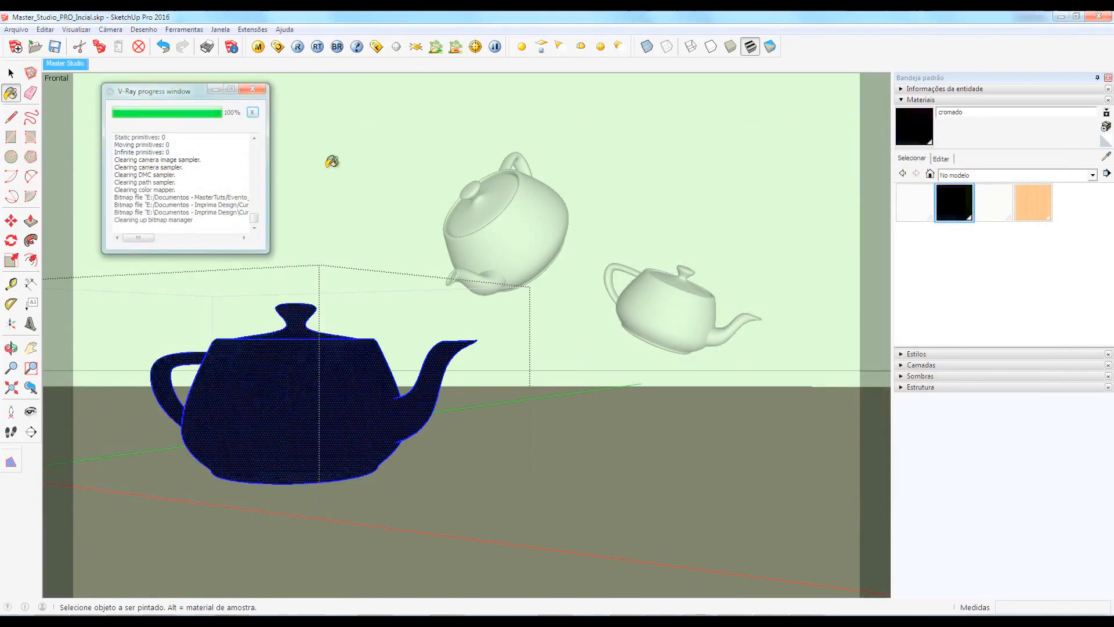
Clear the selection of the chrome teapot and leave its group, with the whole studio floor in view
middle_click_drag(511, 441, 548, 519)
scroll(480, 328, "down", 6)
key("space")
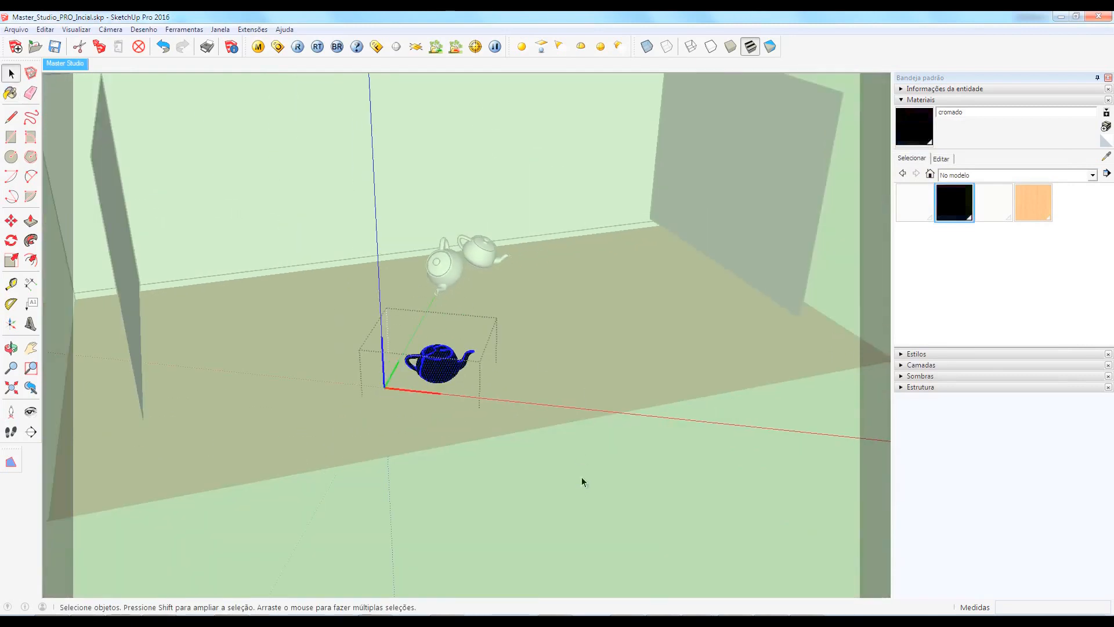
left_click(580, 481)
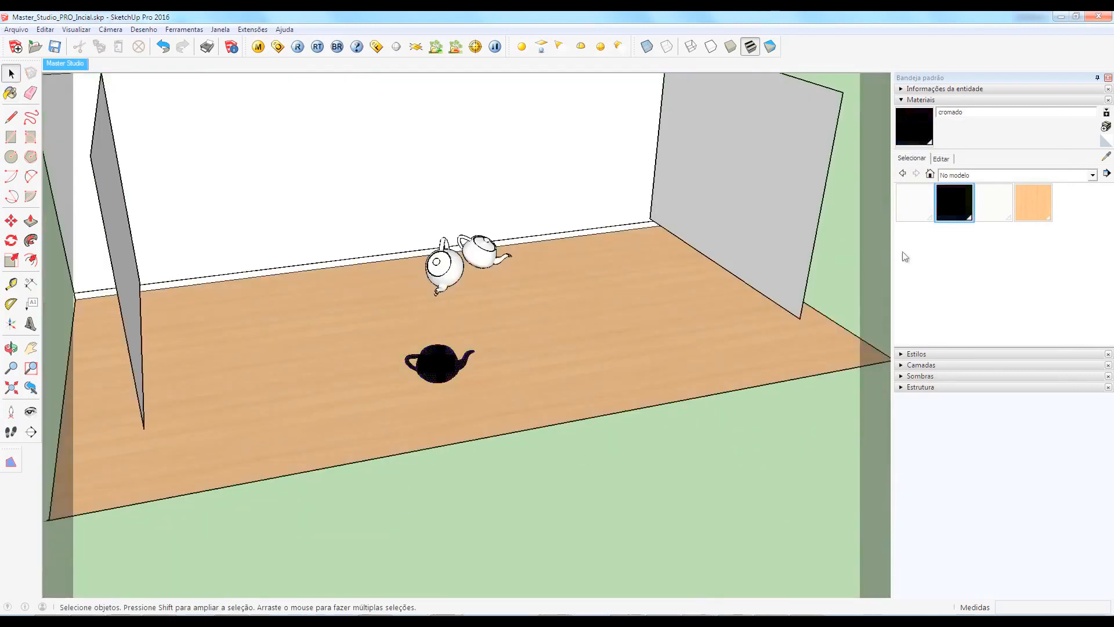
Create a material named "Madeira piso" with the texture image madeira-tabaco-adesivo-decorativo-largura-90cm.jpg and adjust its texture width
left_click(1106, 128)
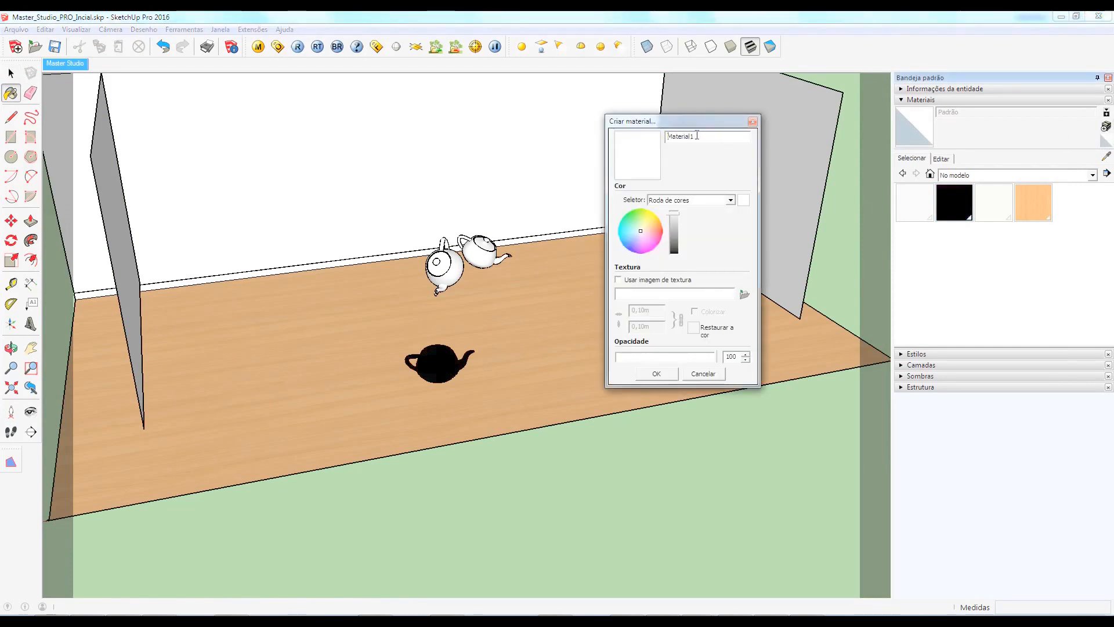
type("Ma")
left_click(744, 294)
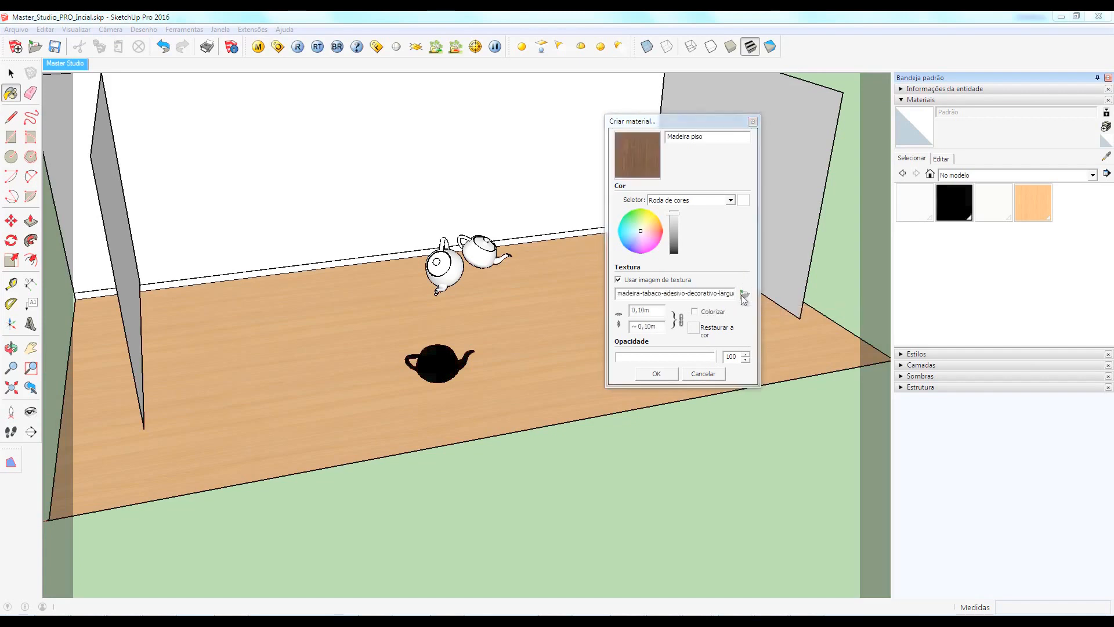
left_click(748, 189)
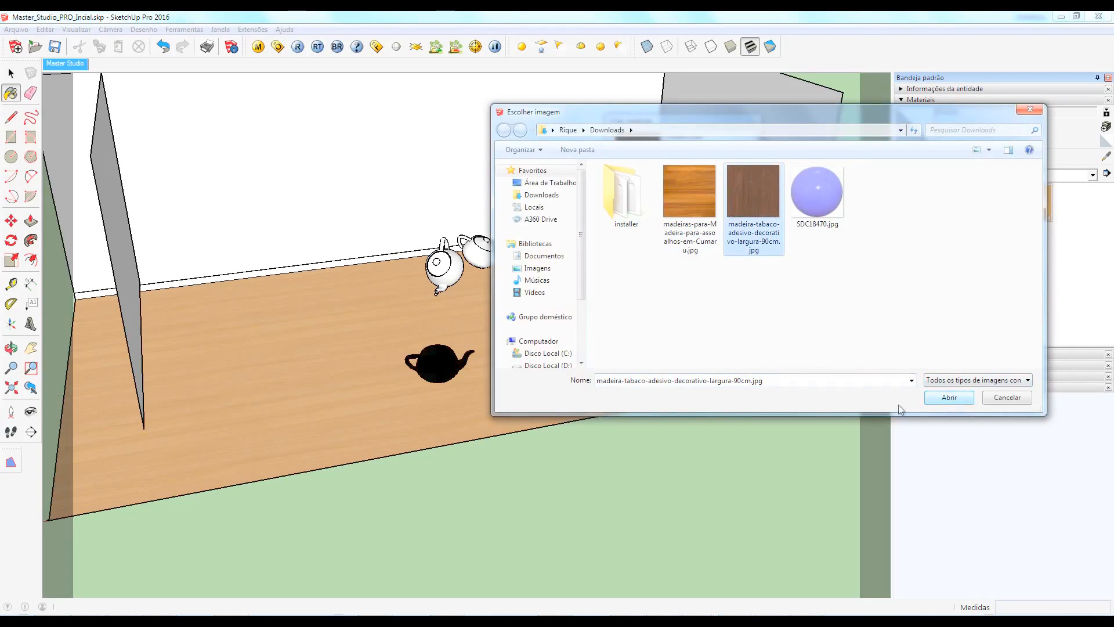
left_click(946, 399)
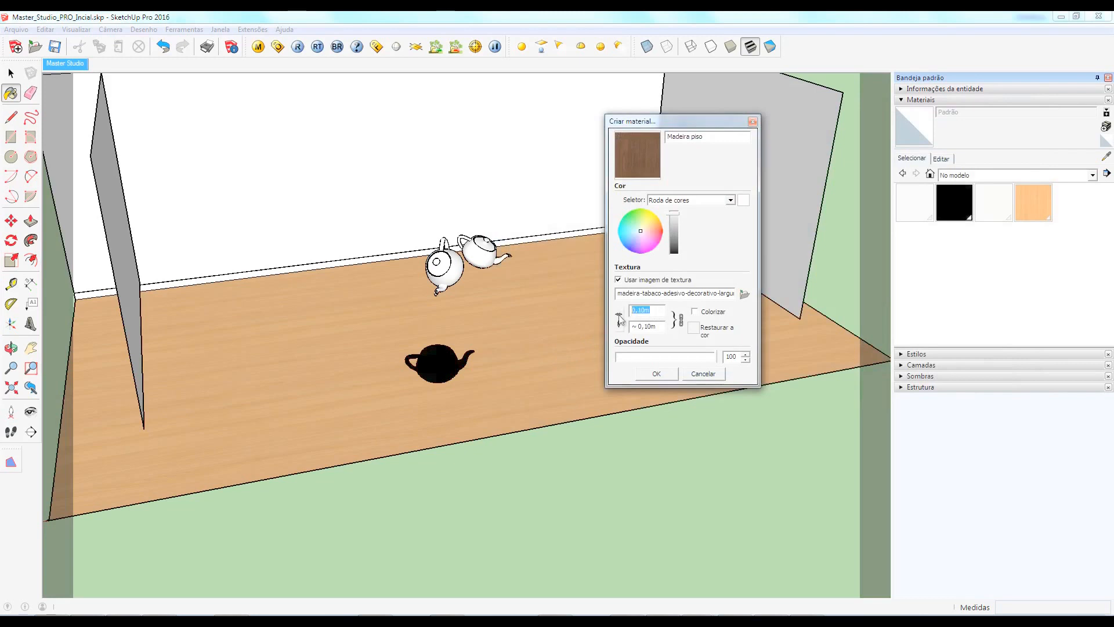
type("1,")
left_click(653, 373)
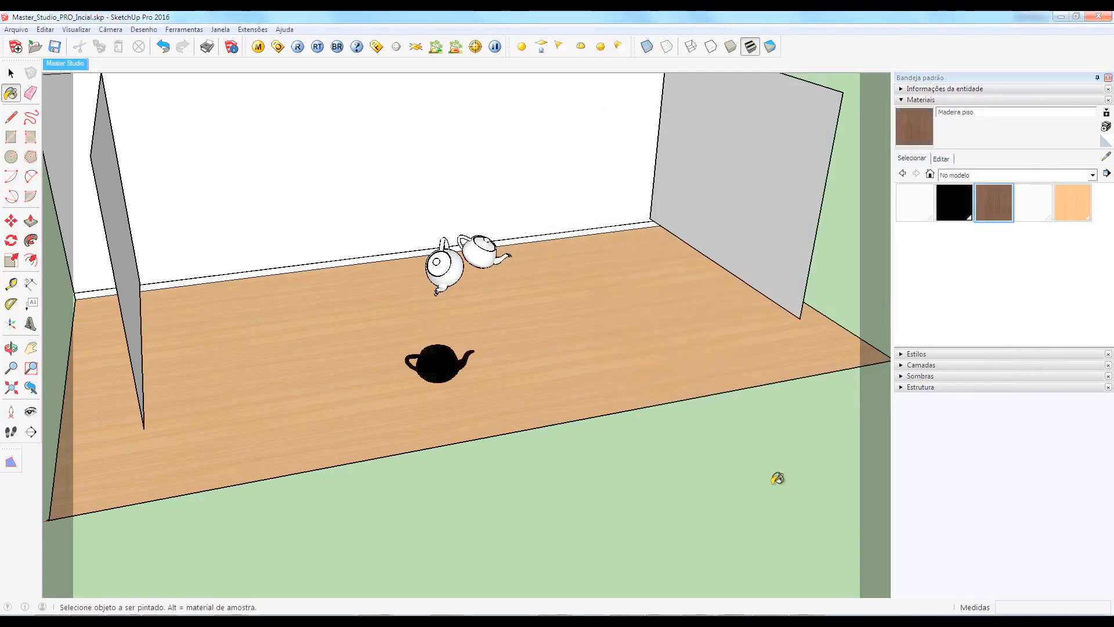
Open the studio group for editing, paint the floor with the Madeira piso material and leave the group
middle_click_drag(655, 341, 642, 378)
key("ctrl+a")
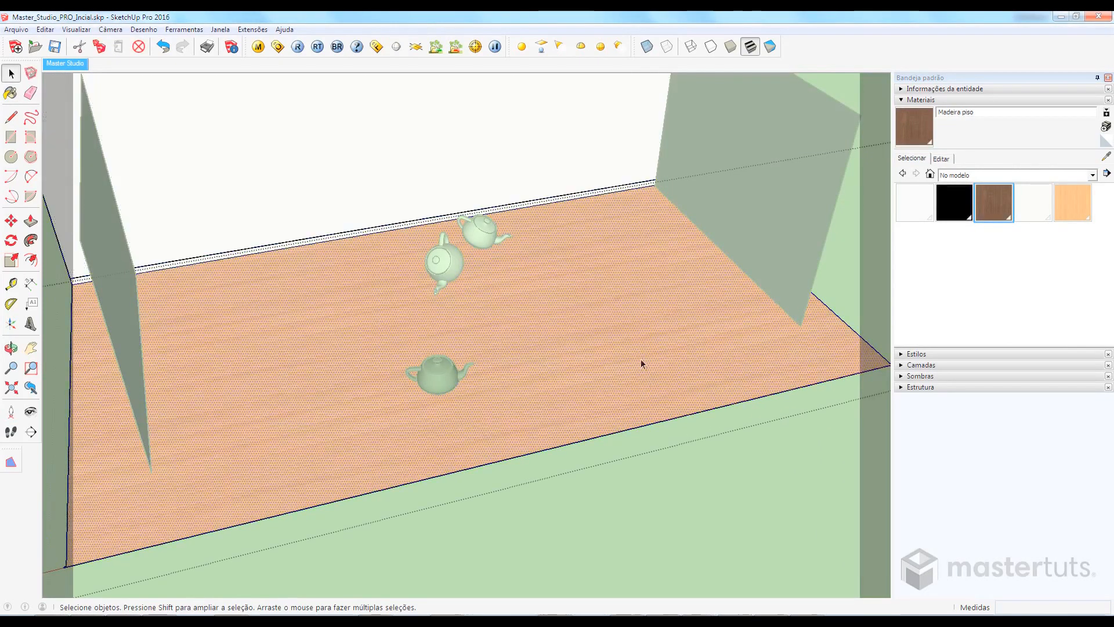
scroll(640, 359, "down", 5)
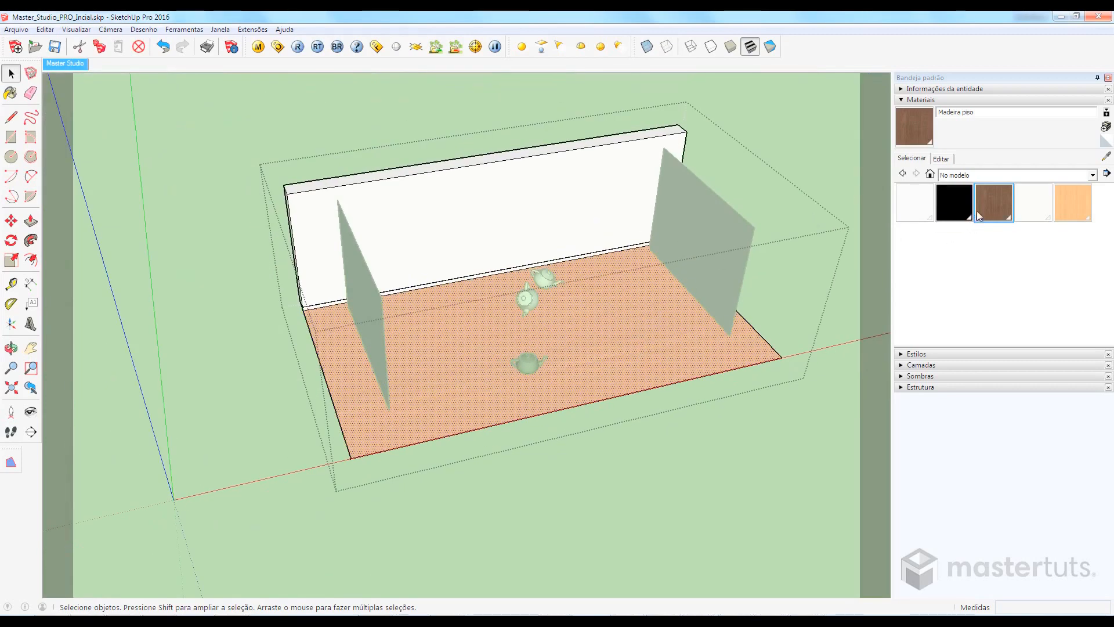
left_click(979, 216)
left_click(636, 345)
scroll(609, 330, "up", 3)
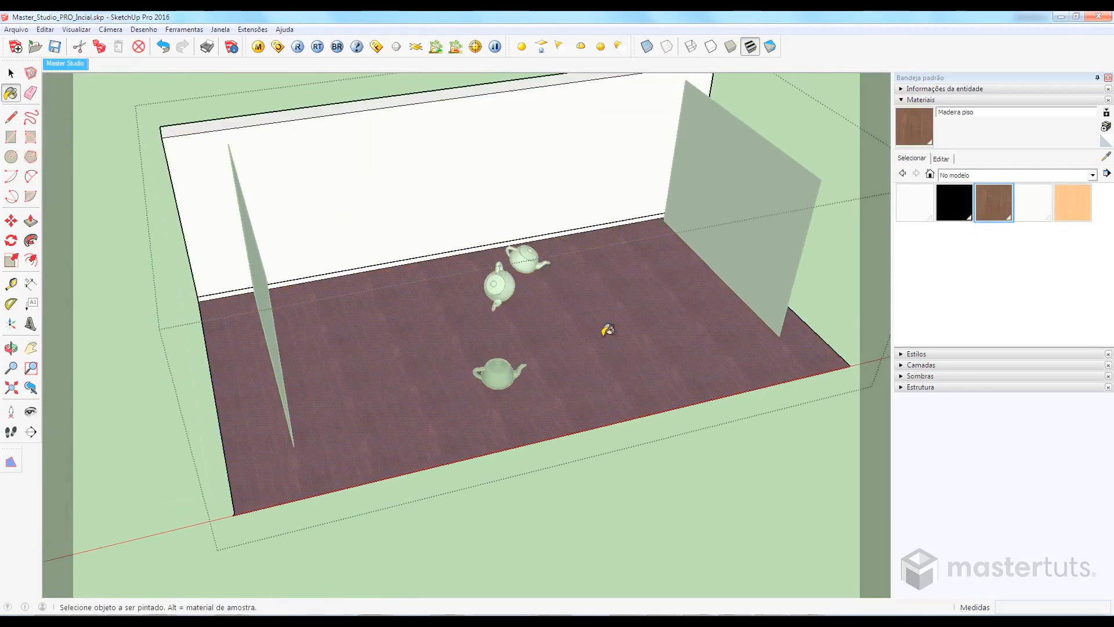
key("space")
left_click(621, 466)
scroll(591, 352, "up", 5)
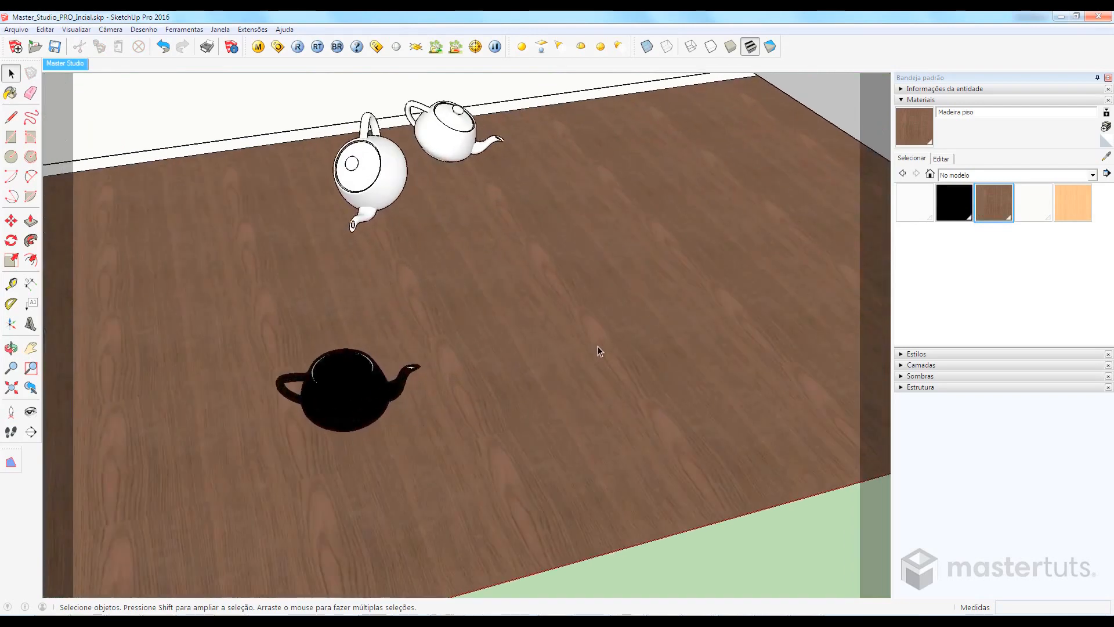
Examine the wood texture on the studio floor up close, checking the joints where the image tiles repeat
middle_click_drag(598, 346, 534, 325)
scroll(506, 312, "up", 3)
scroll(534, 325, "up", 2)
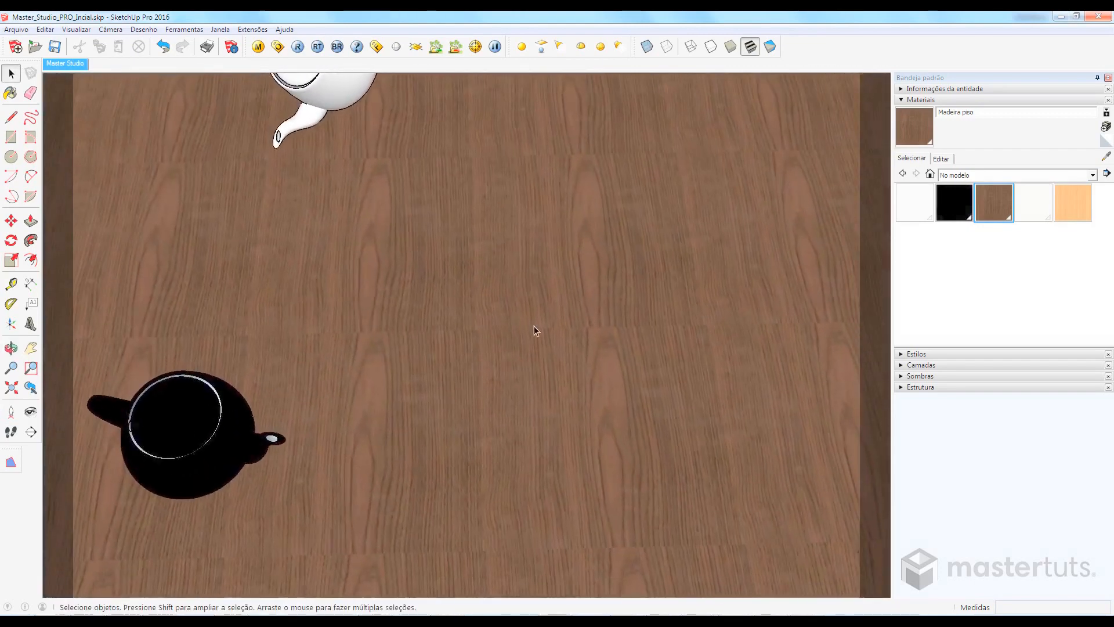
scroll(522, 327, "down", 4)
scroll(473, 323, "up", 5)
scroll(461, 328, "down", 1)
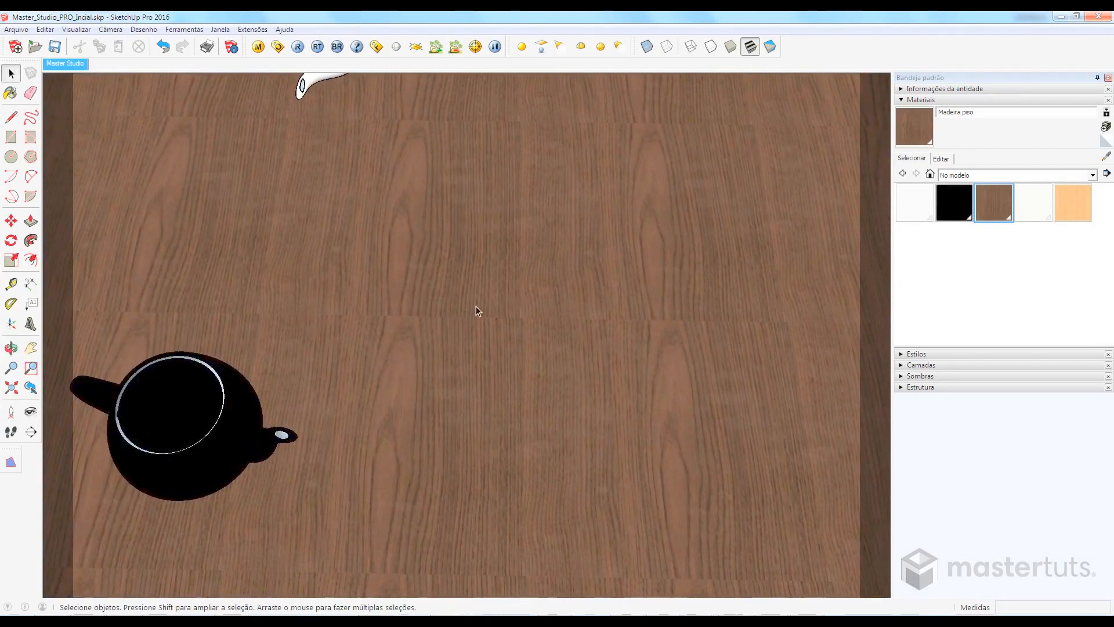
scroll(509, 325, "up", 5)
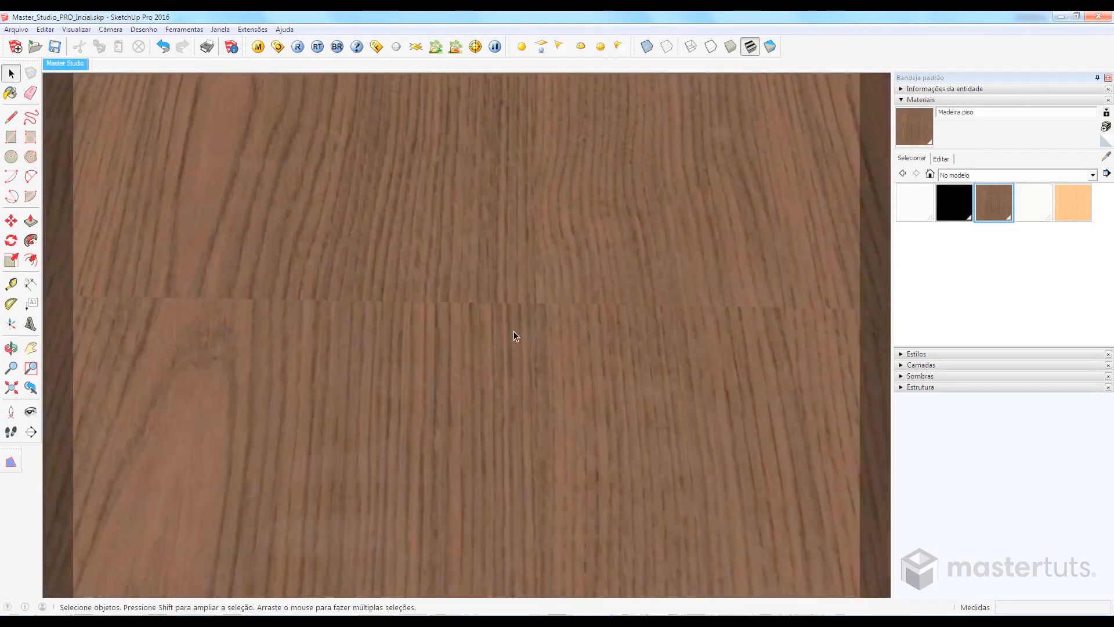
scroll(512, 335, "down", 3)
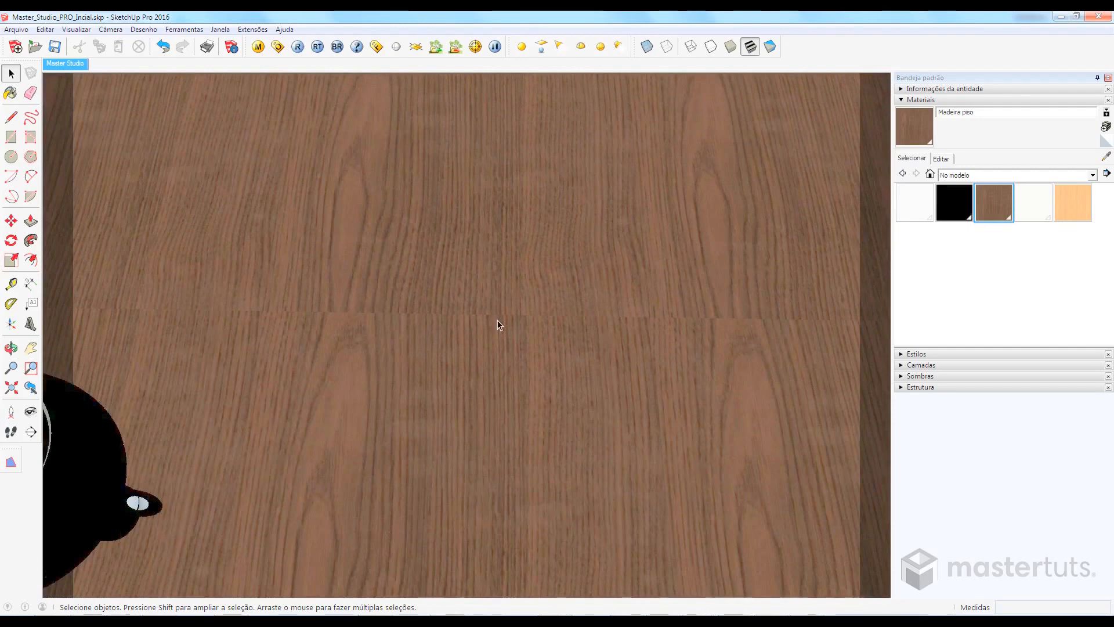
scroll(496, 325, "up", 4)
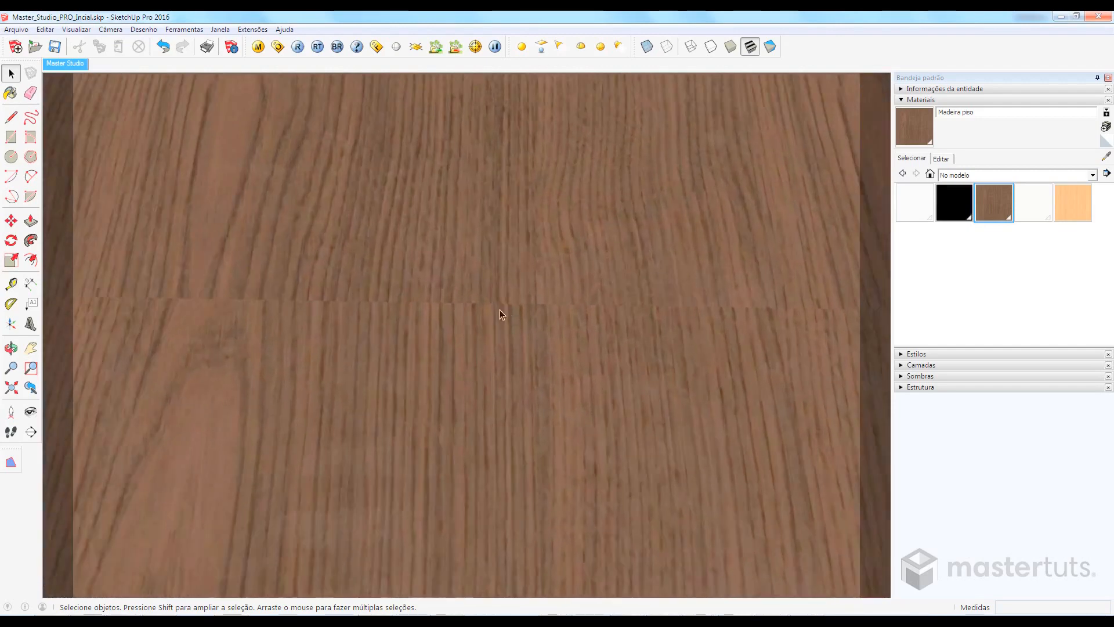
scroll(401, 318, "down", 1)
scroll(260, 304, "up", 2)
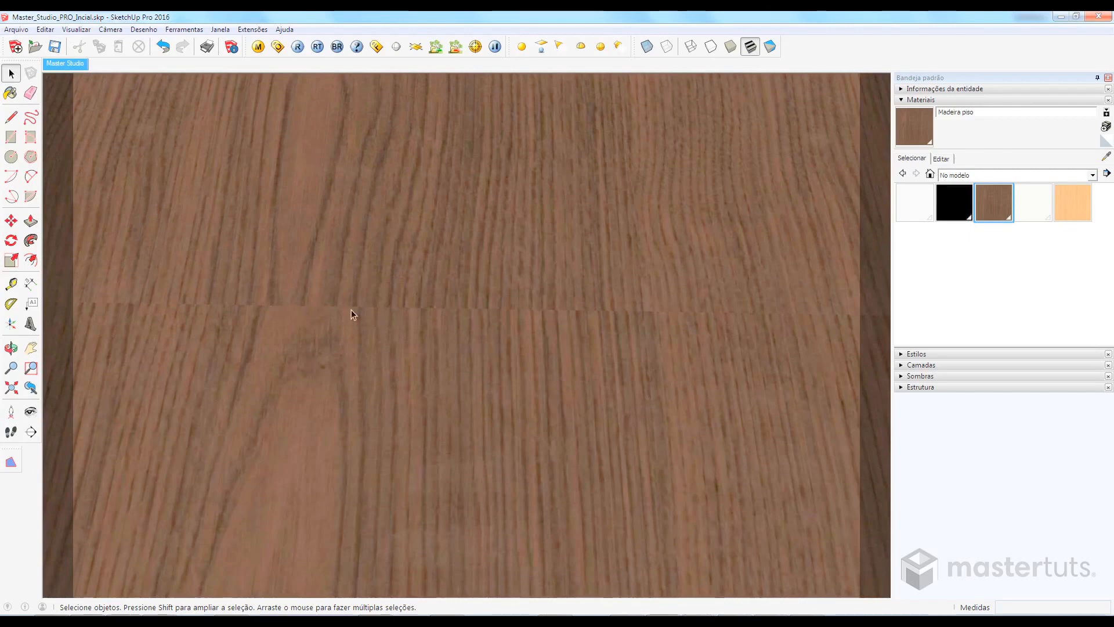
scroll(399, 308, "down", 1)
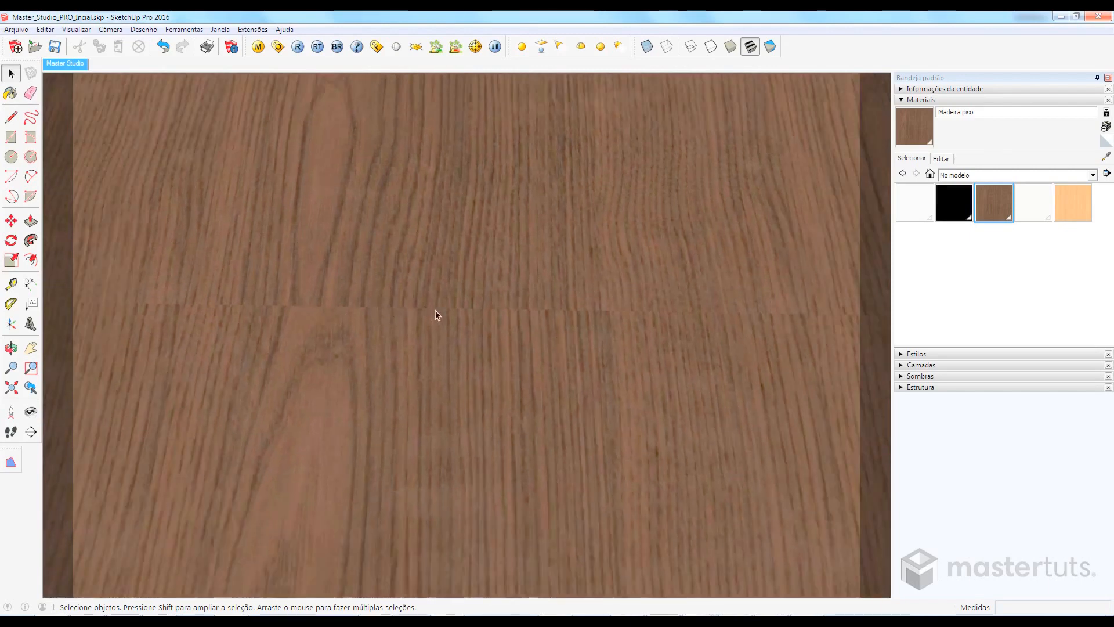
scroll(687, 312, "down", 8)
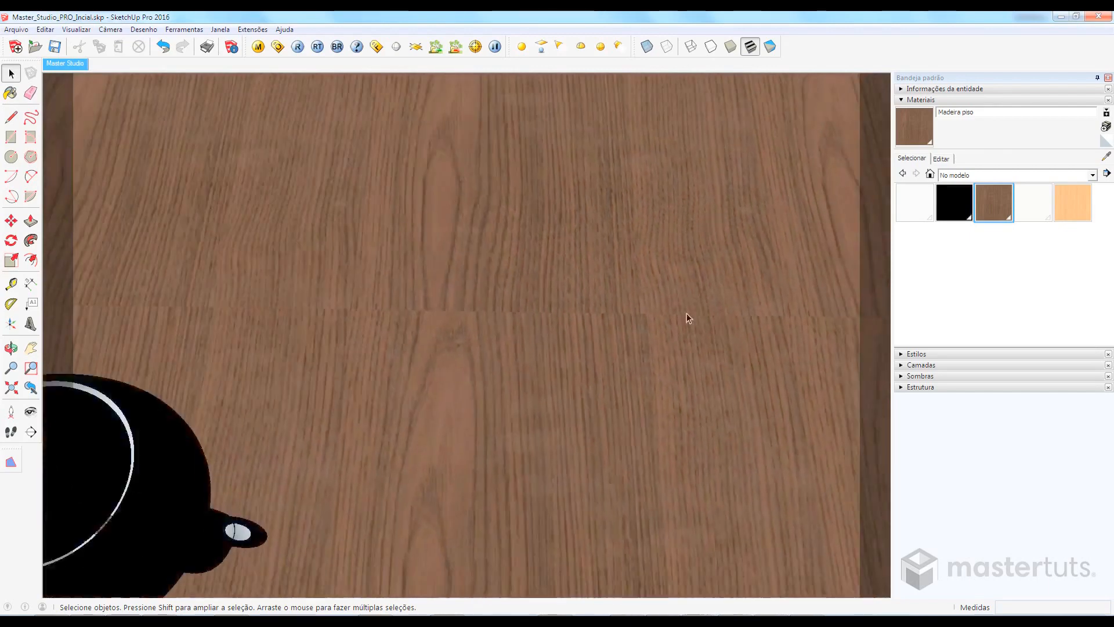
scroll(556, 331, "down", 3)
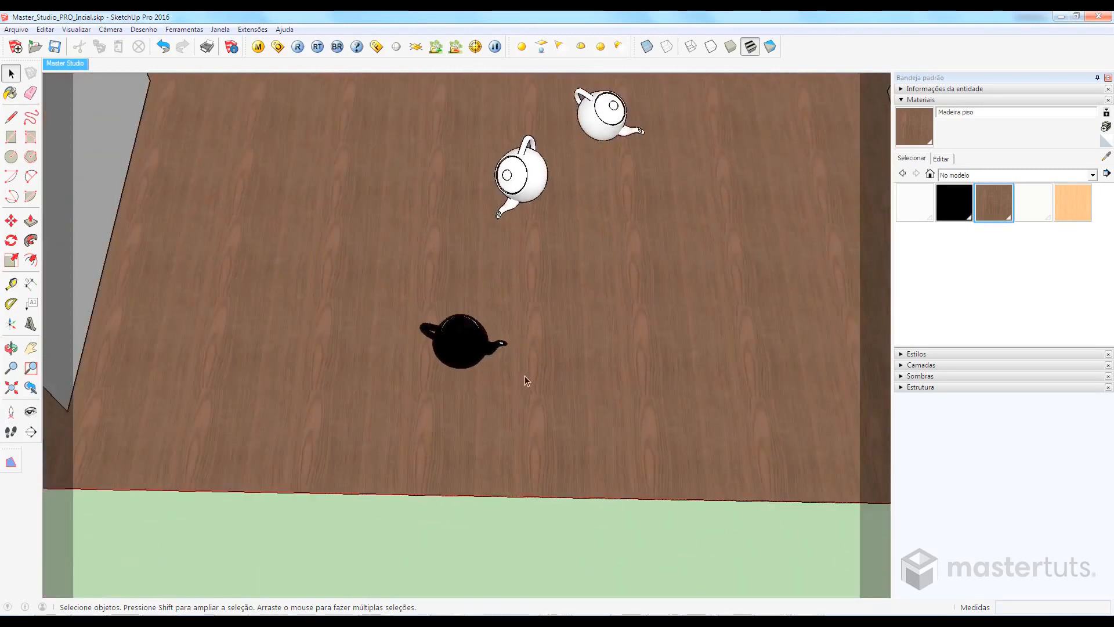
Inspect the floor's wood pattern around the teapots from a low front angle and from above for visible repetition
middle_click_drag(525, 381, 556, 165)
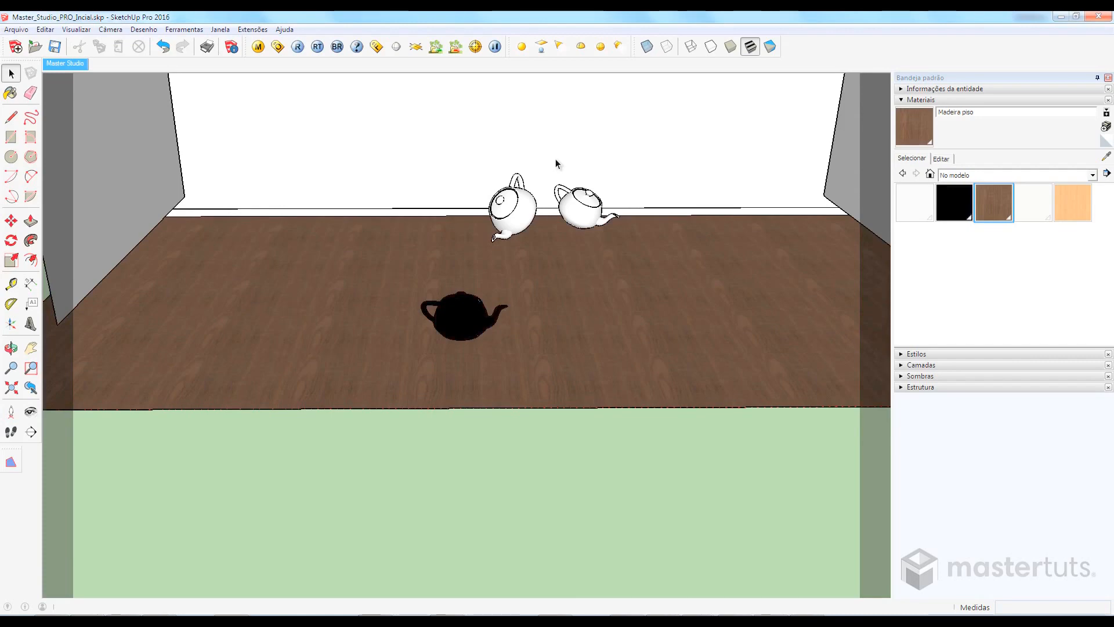
scroll(603, 316, "up", 8)
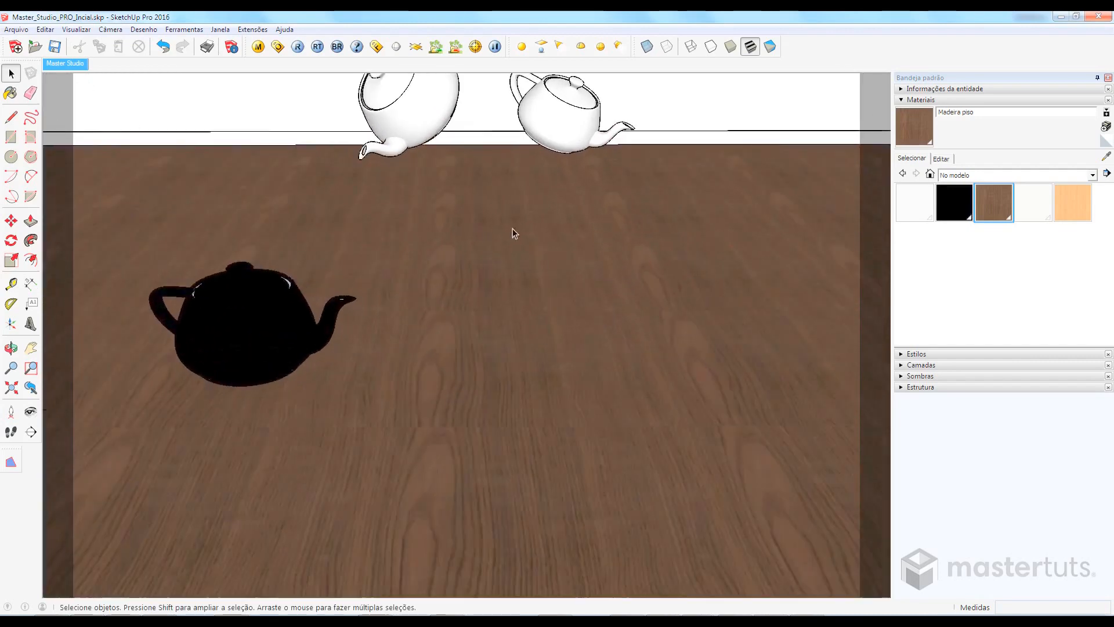
middle_click_drag(466, 268, 416, 283)
scroll(417, 383, "down", 1)
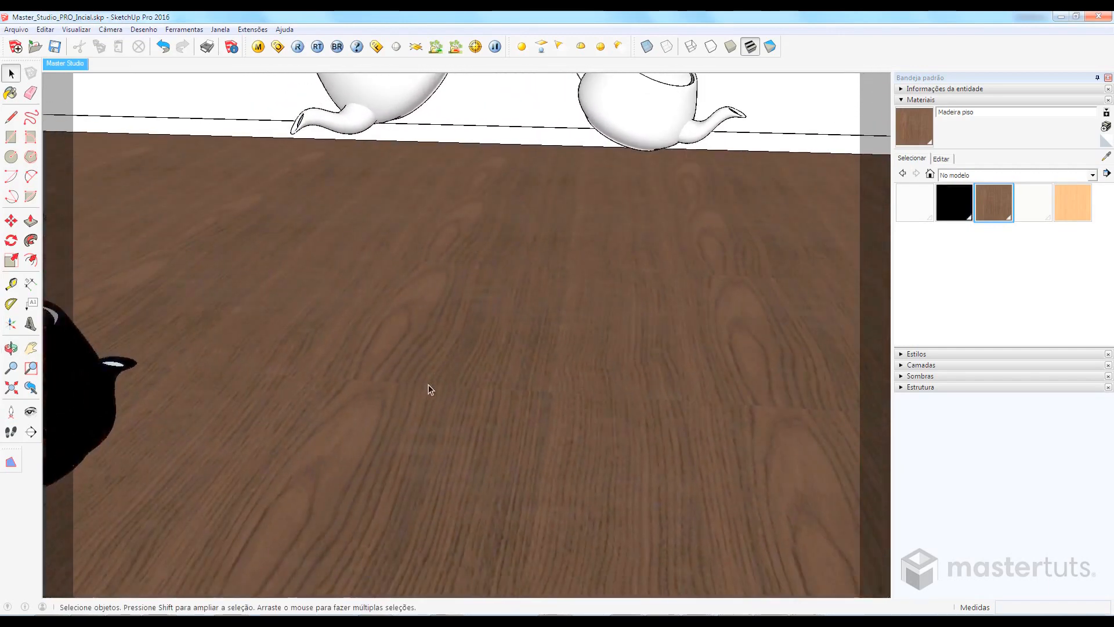
scroll(429, 382, "up", 3)
scroll(443, 378, "down", 6)
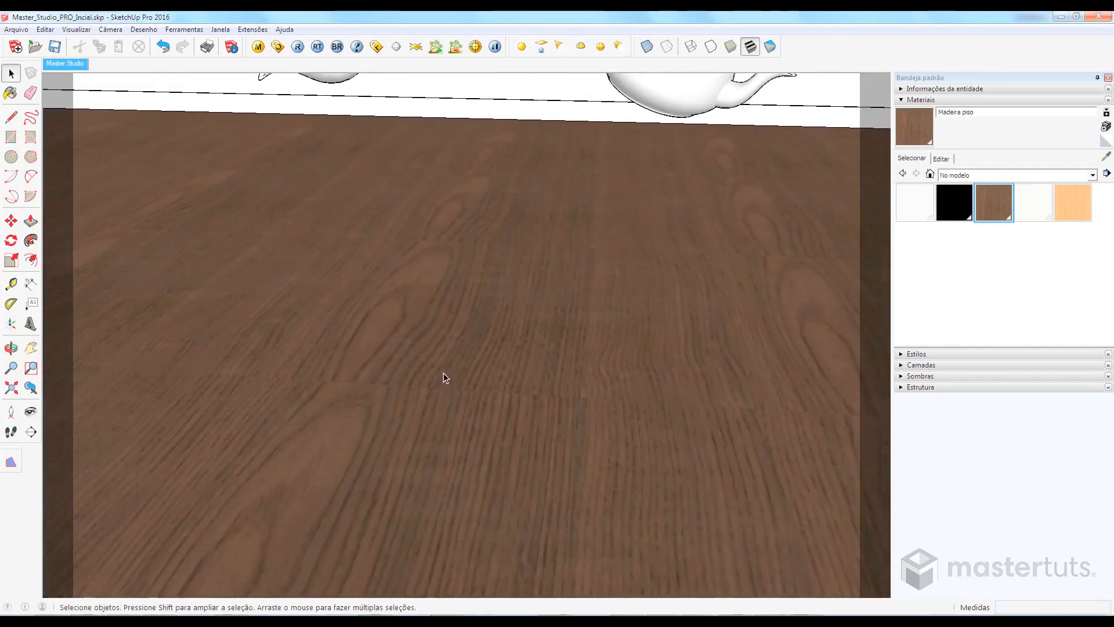
middle_click_drag(439, 326, 498, 404)
middle_click_drag(485, 362, 489, 432)
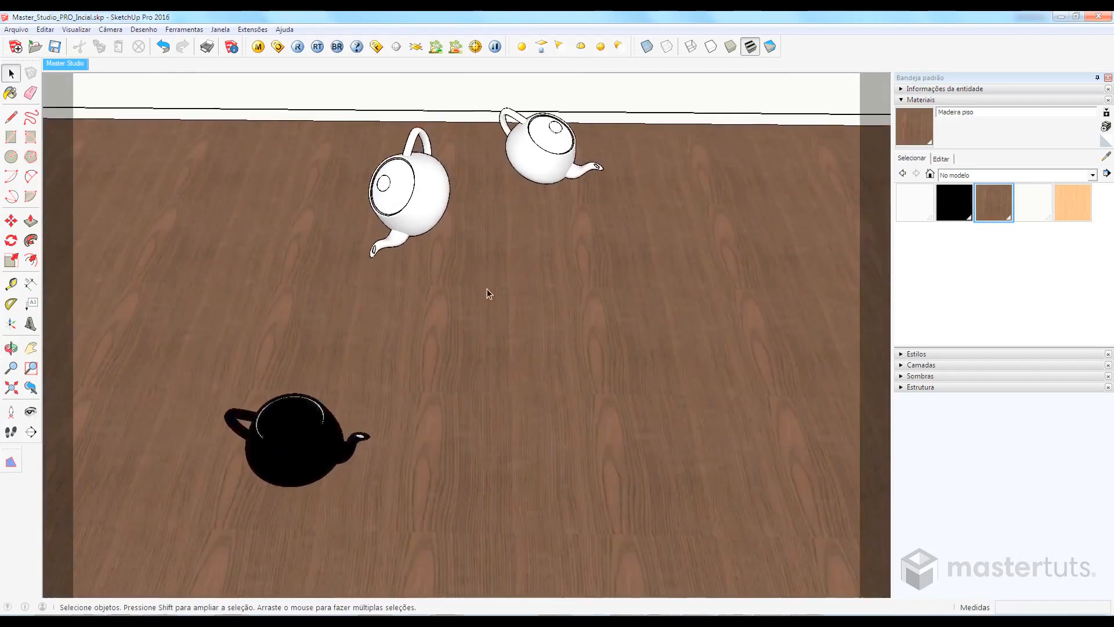
middle_click_drag(487, 290, 486, 380)
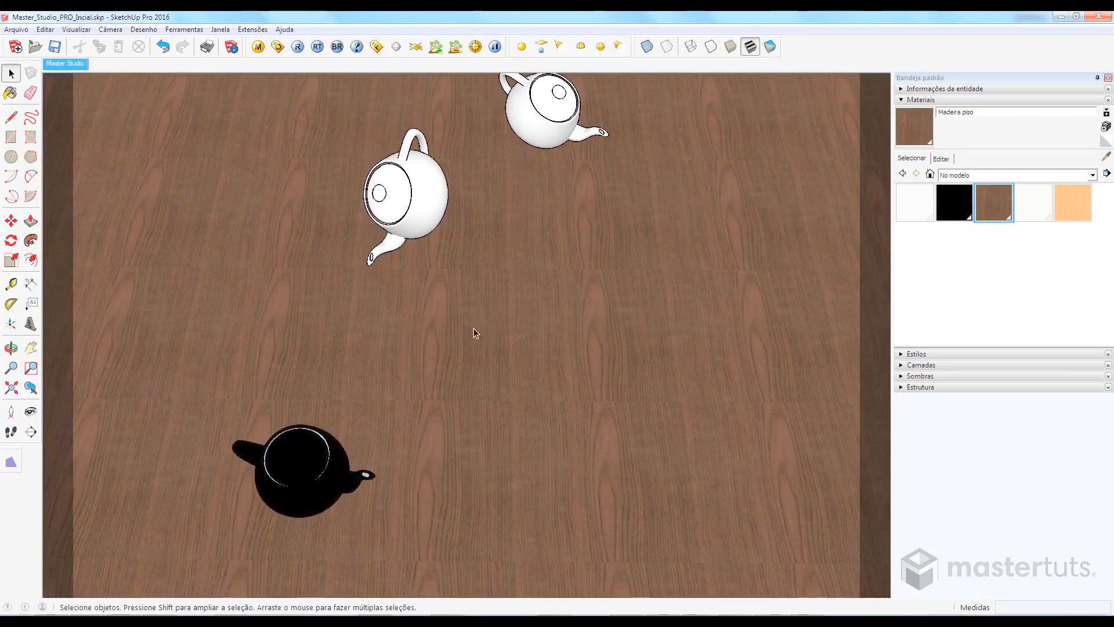
Switch to the Google image search in Chrome, enlarge the page and replace the query with "seamless texture"
key("alt+Tab")
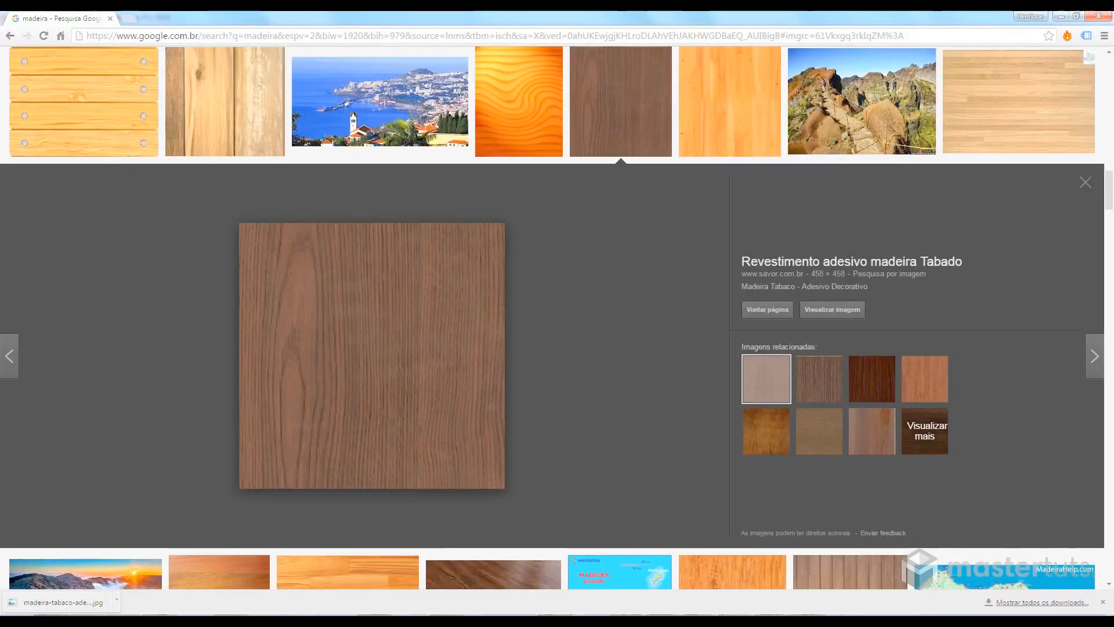
scroll(487, 296, "up", 2)
scroll(488, 297, "up", 15)
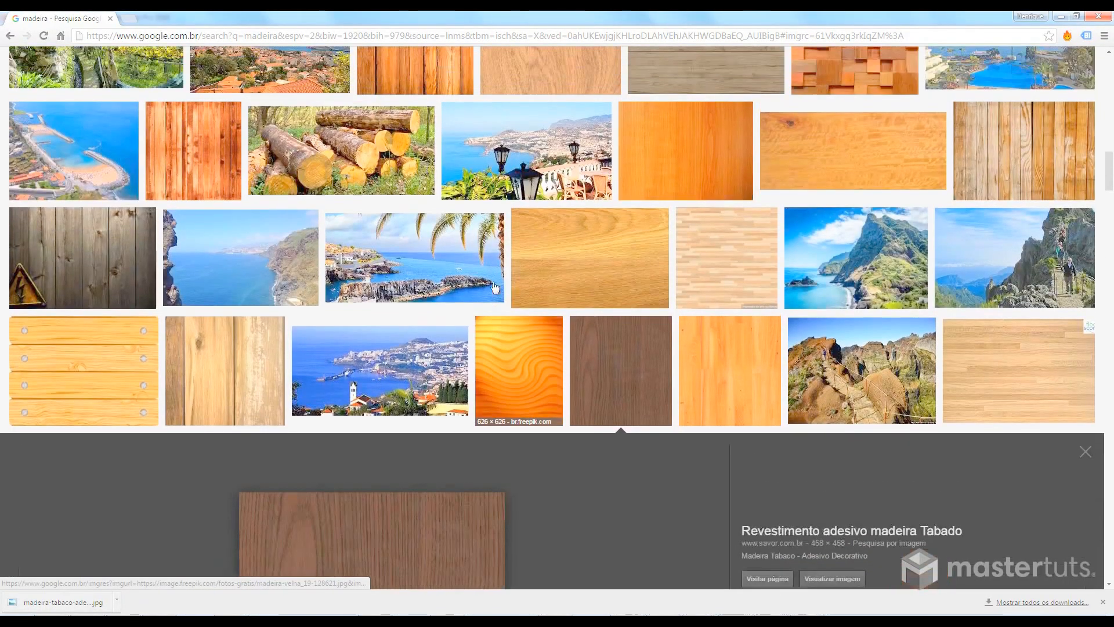
scroll(473, 318, "up", 10)
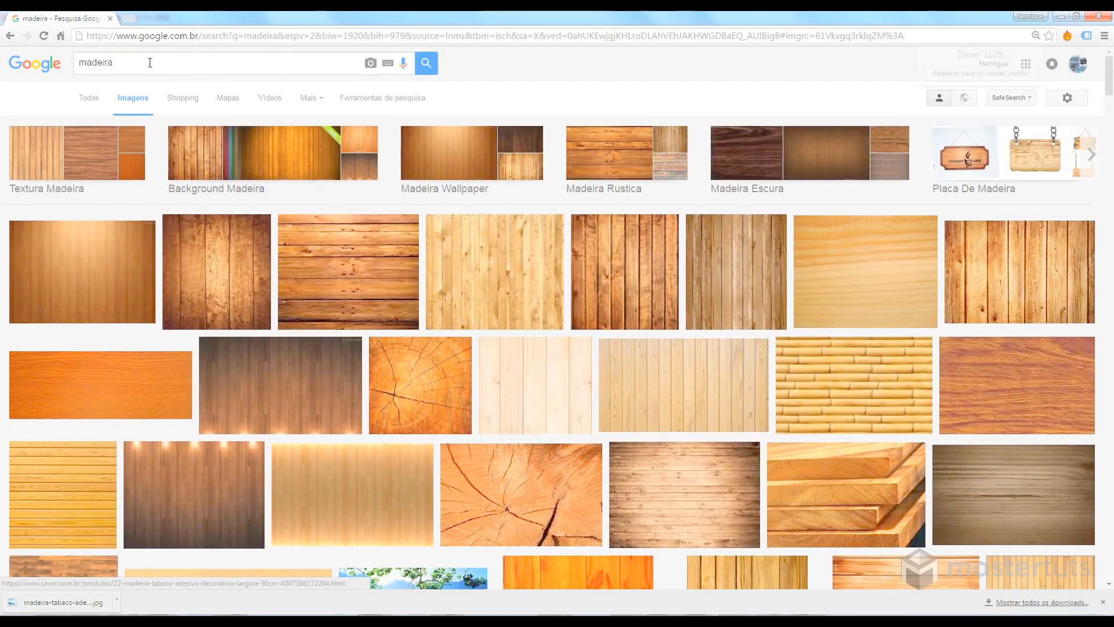
scroll(156, 65, "up", 6, "ctrl")
left_click_drag(288, 91, 187, 102)
type("s")
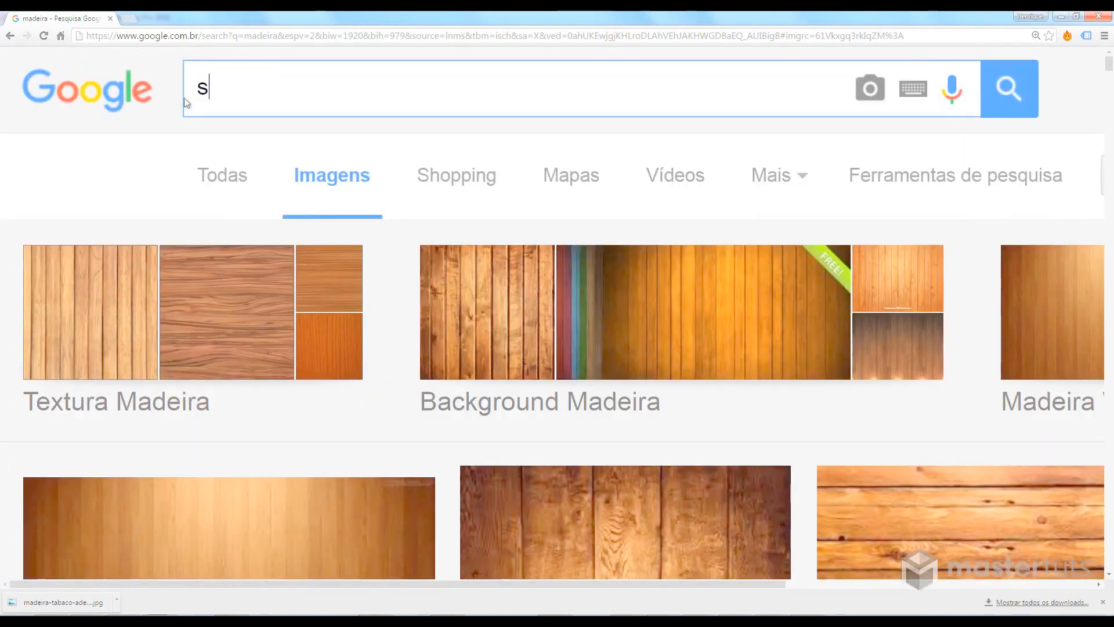
type("eamless te")
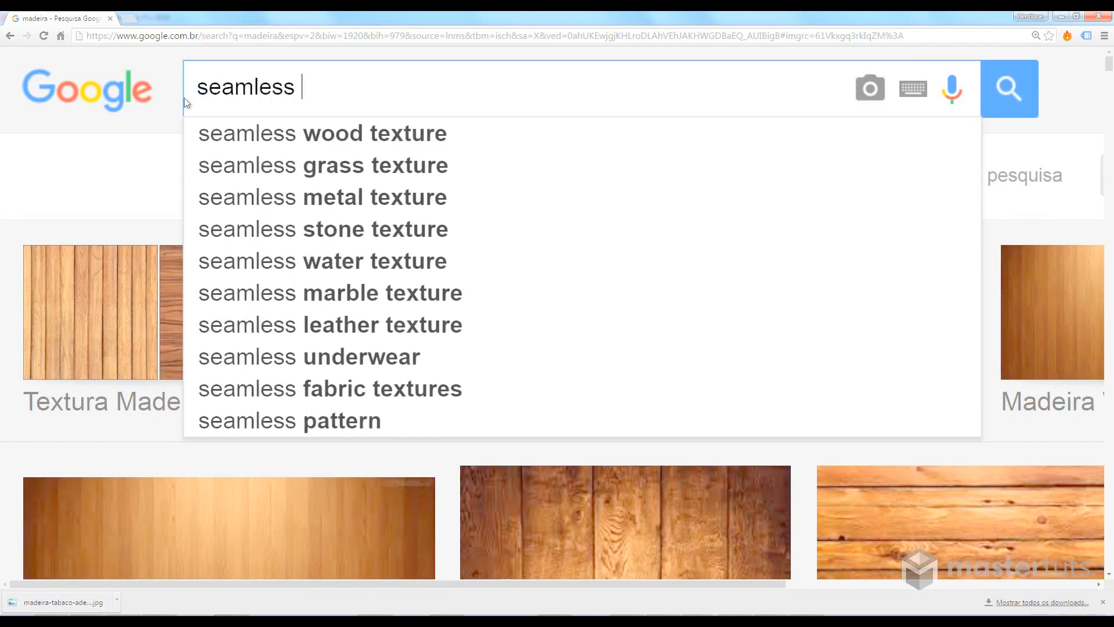
type("xture")
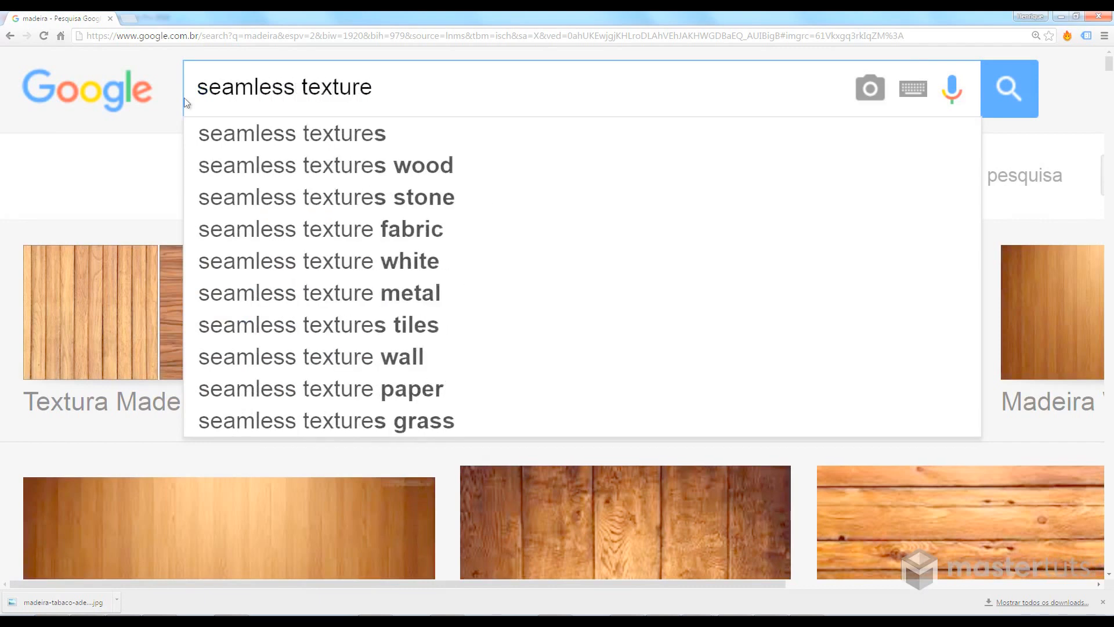
Add "wood" in front of the query and run the image search for "wood seamless texture"
left_click(185, 97)
triple_click(304, 86)
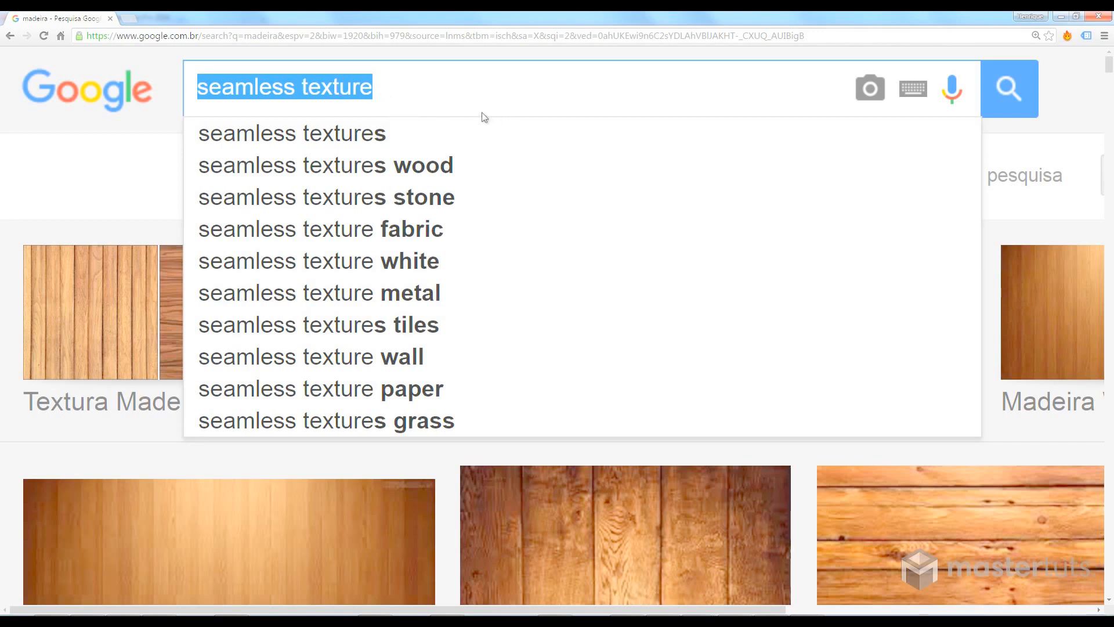
left_click(296, 86)
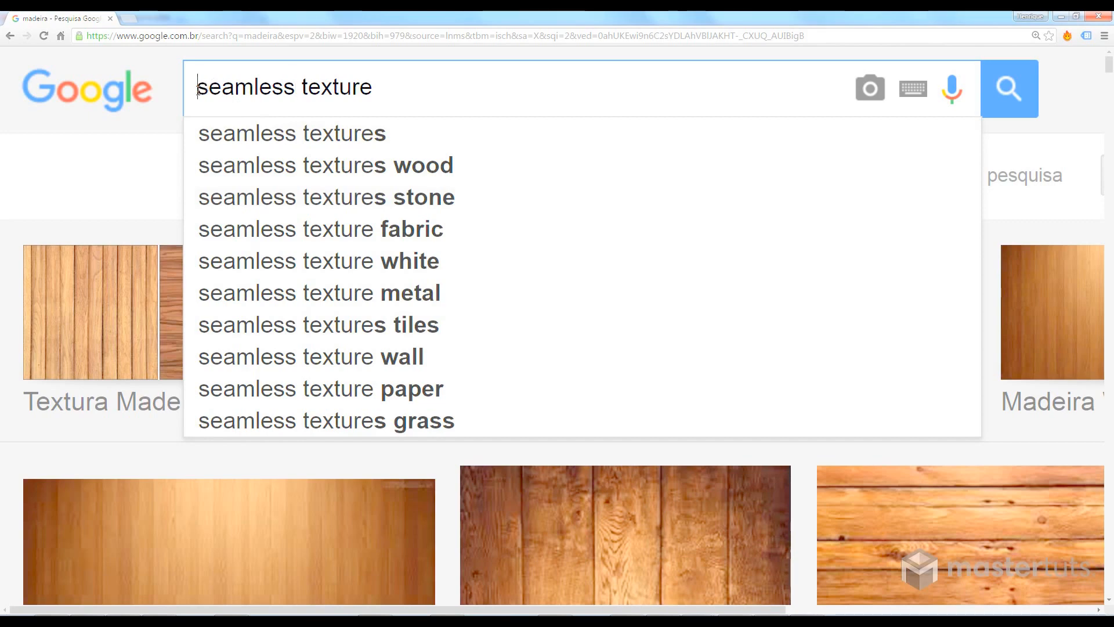
type("ww")
key("BackSpace")
type("o")
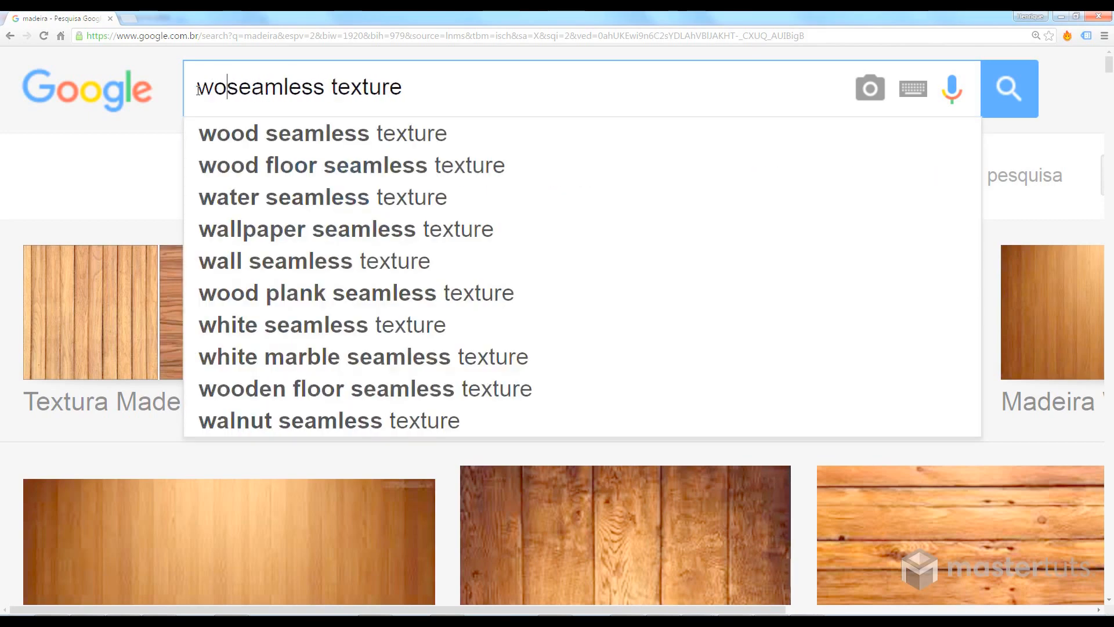
type("od")
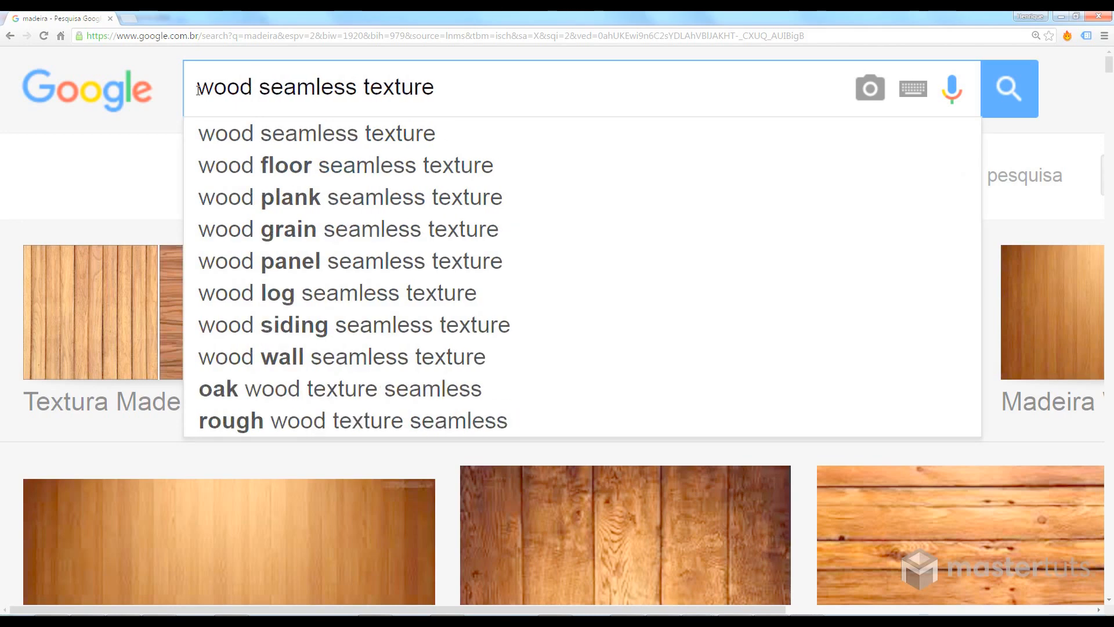
key("Return")
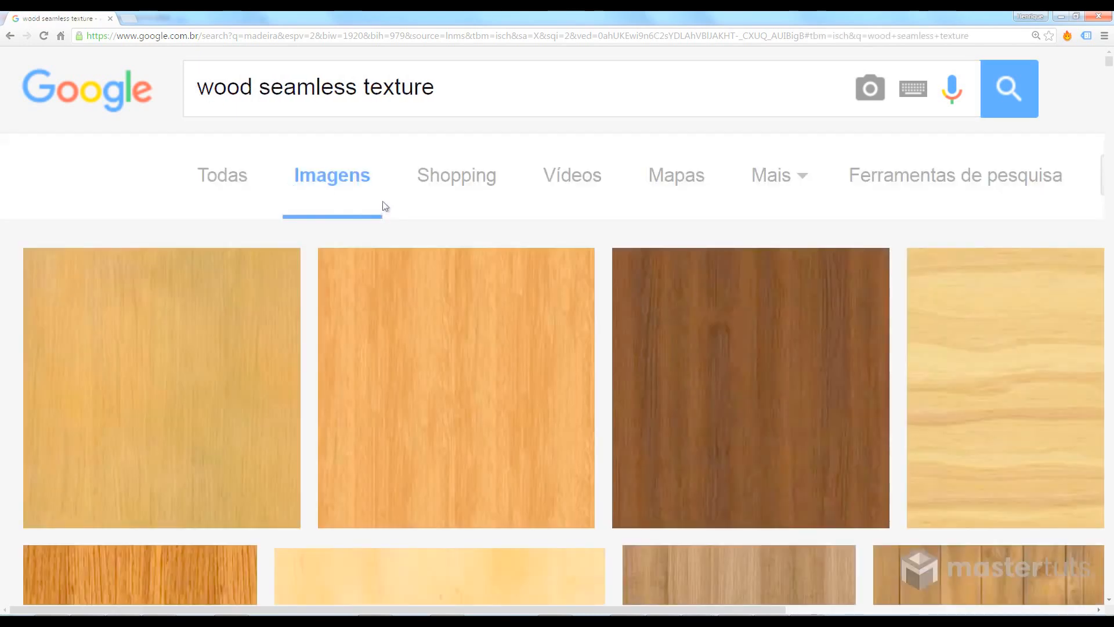
Reduce the page zoom to 125% and look through the image results for seamless wood textures
scroll(402, 220, "down", 4, "ctrl")
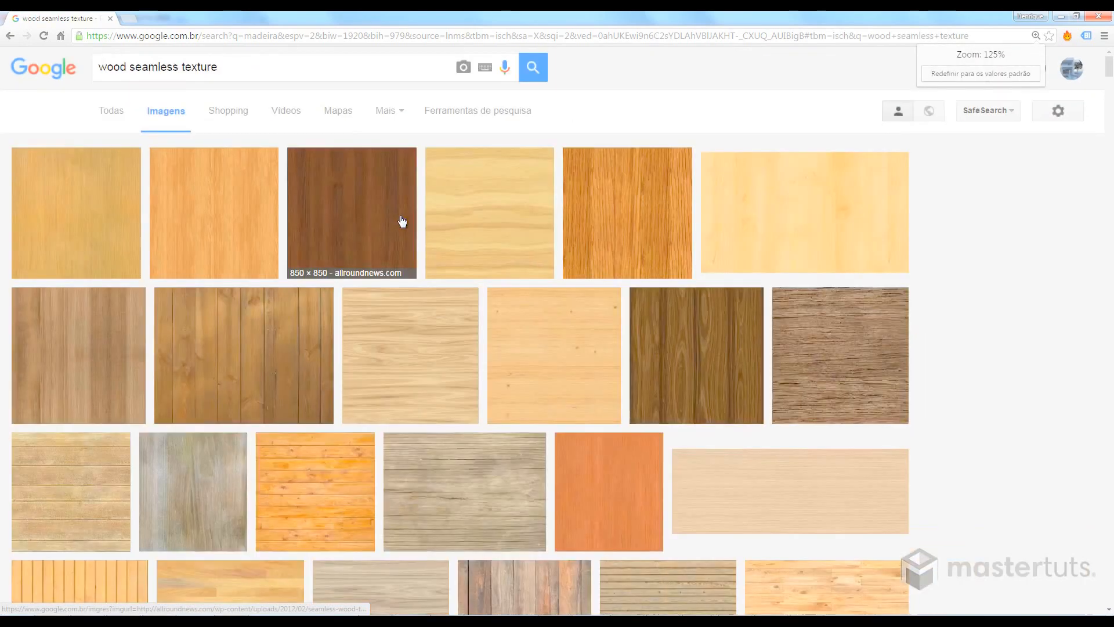
scroll(402, 221, "down", 1)
scroll(402, 221, "down", 10)
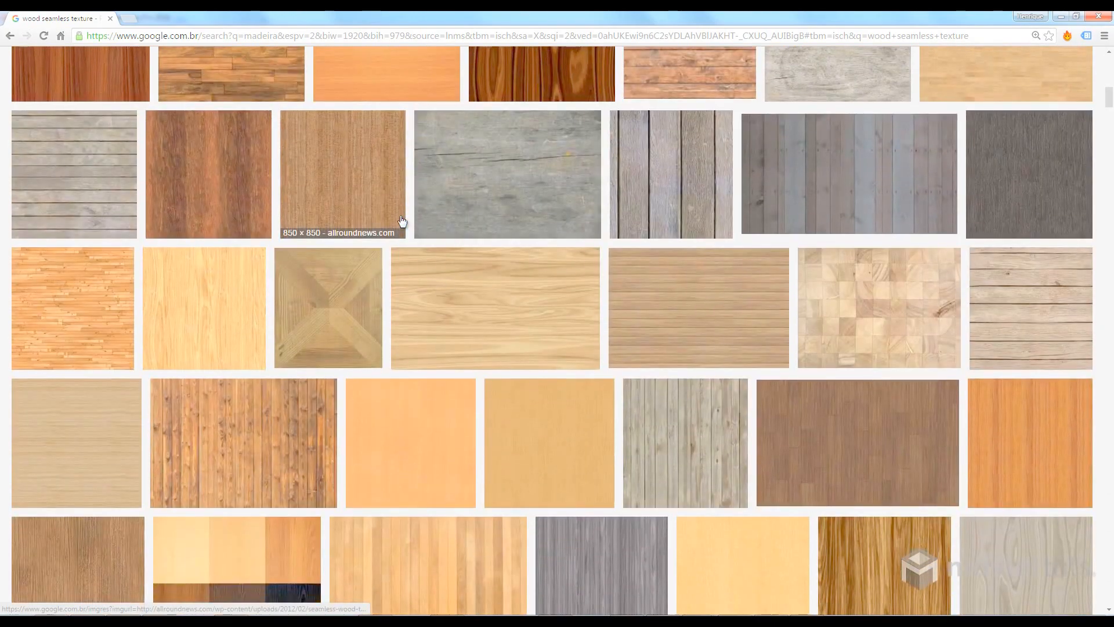
scroll(402, 221, "up", 3)
scroll(402, 221, "up", 4)
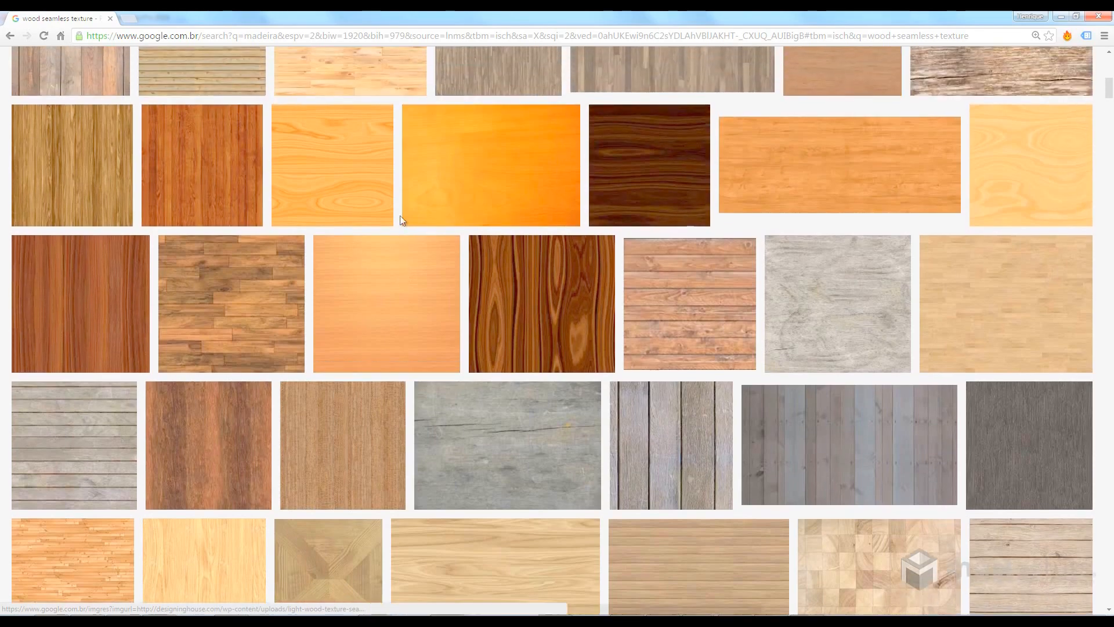
scroll(402, 221, "up", 5)
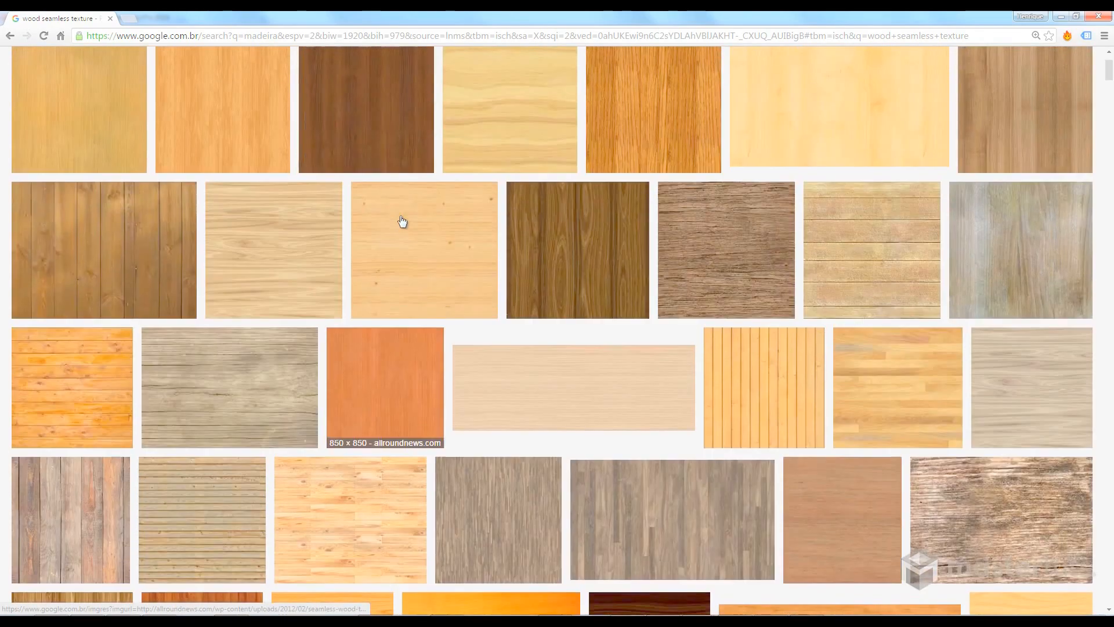
scroll(402, 221, "up", 1)
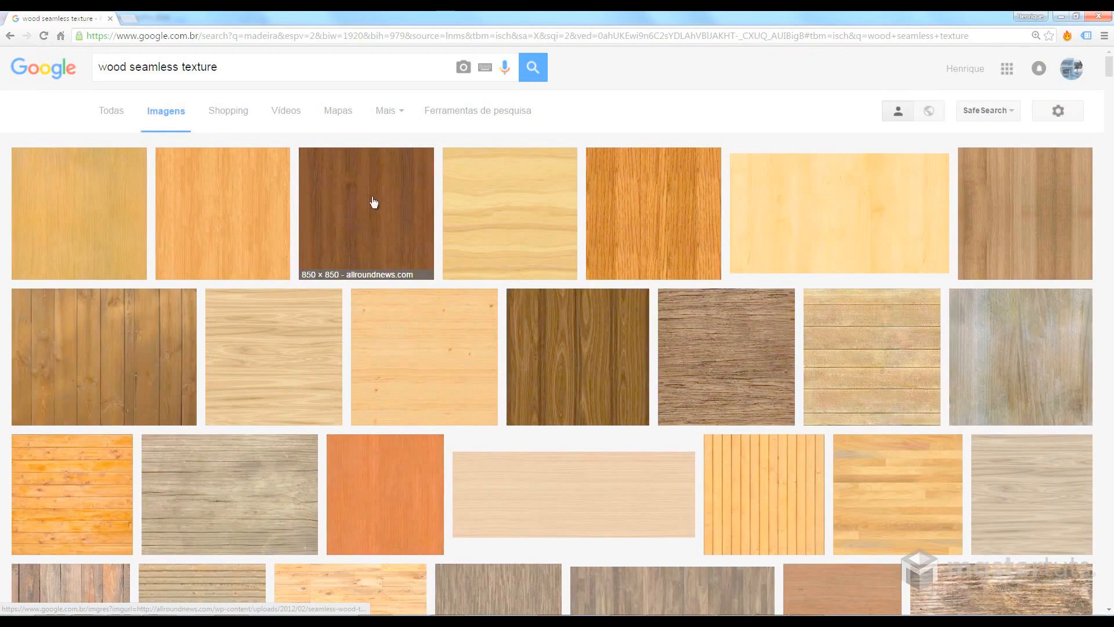
Replace "wood" with "brick" in the query, search for "brick seamless texture" and look through the image results
double_click(128, 66)
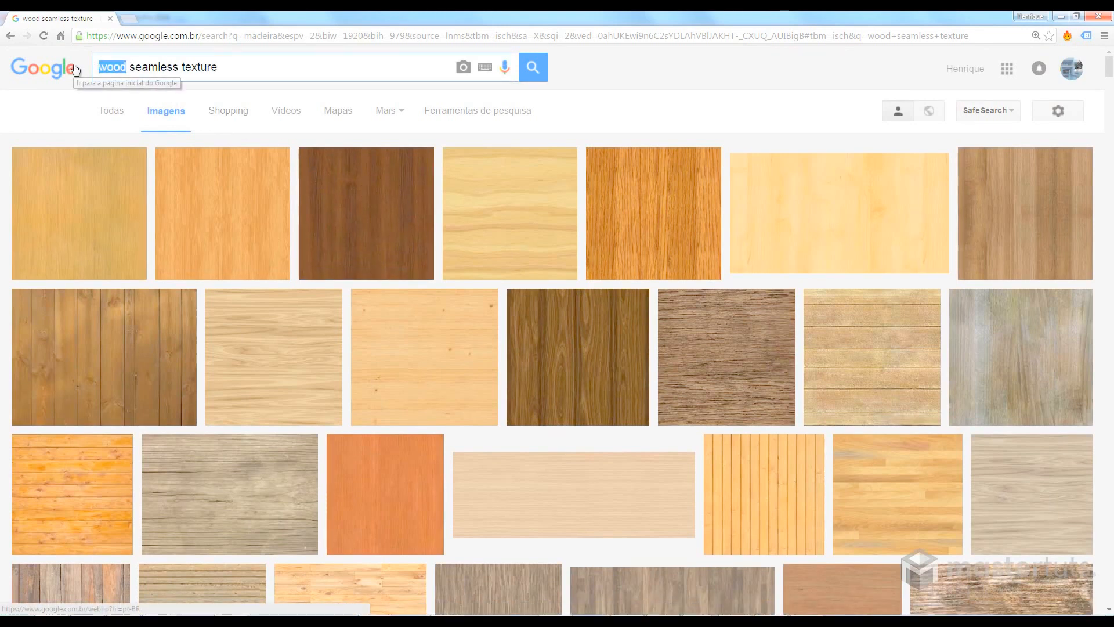
type("brick")
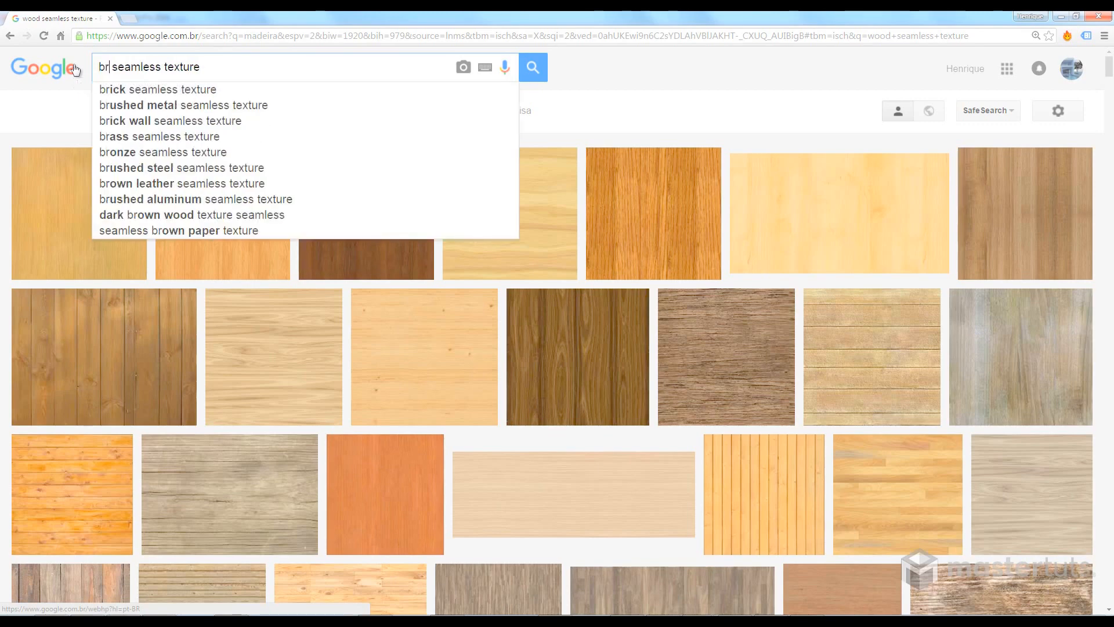
key("Return")
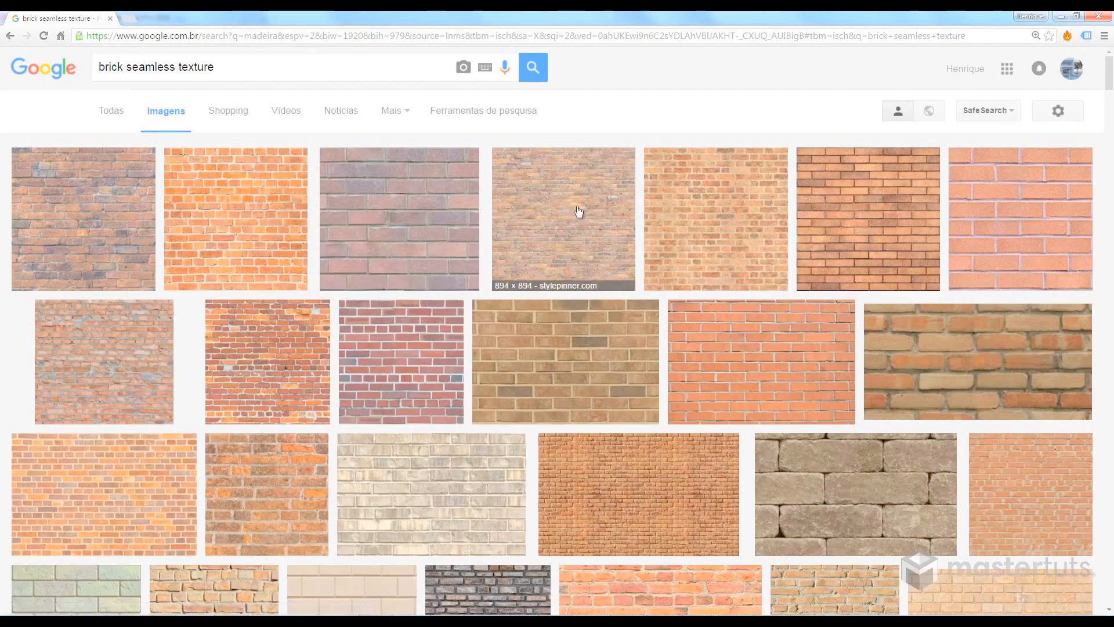
scroll(579, 210, "down", 9)
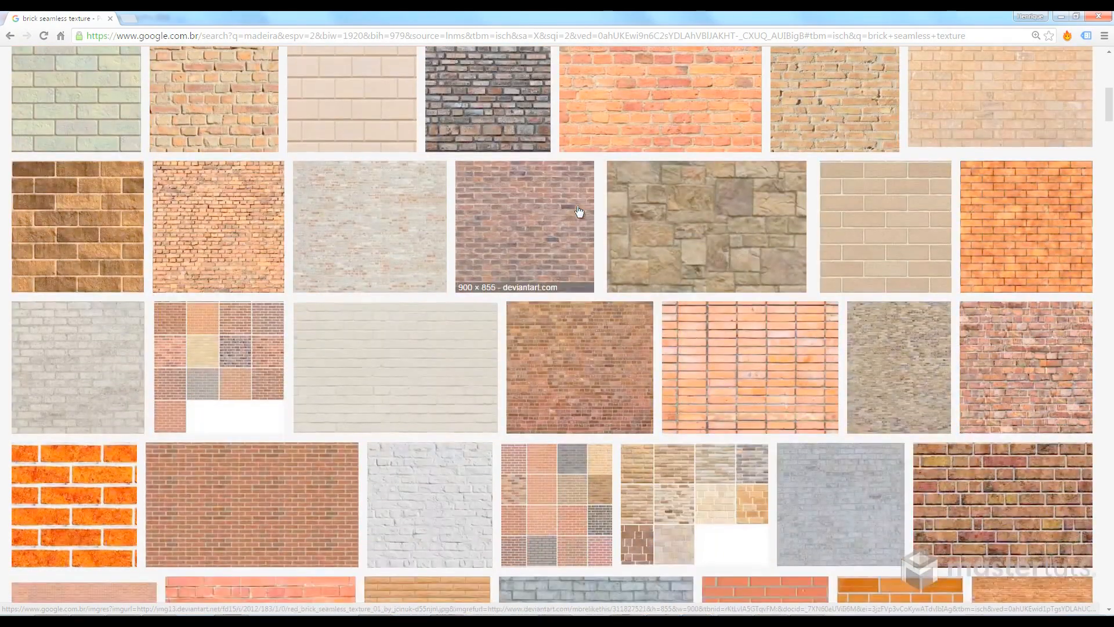
Finish browsing the brick results, replace "brick" with "concrete" in the query and search for "concrete seamless texture"
scroll(578, 210, "down", 9)
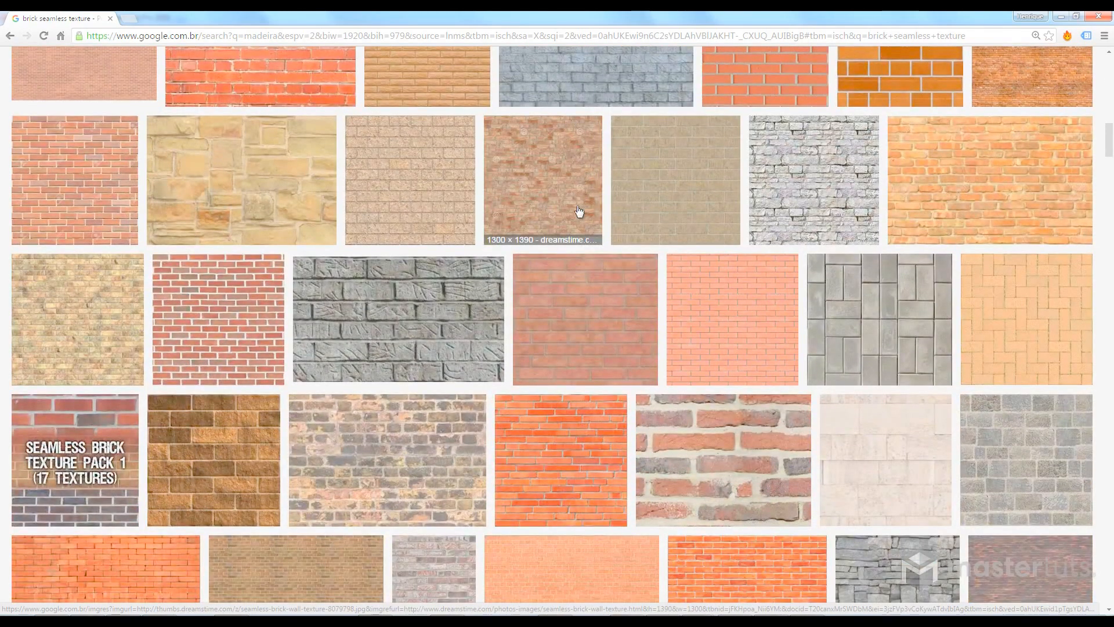
scroll(578, 211, "up", 20)
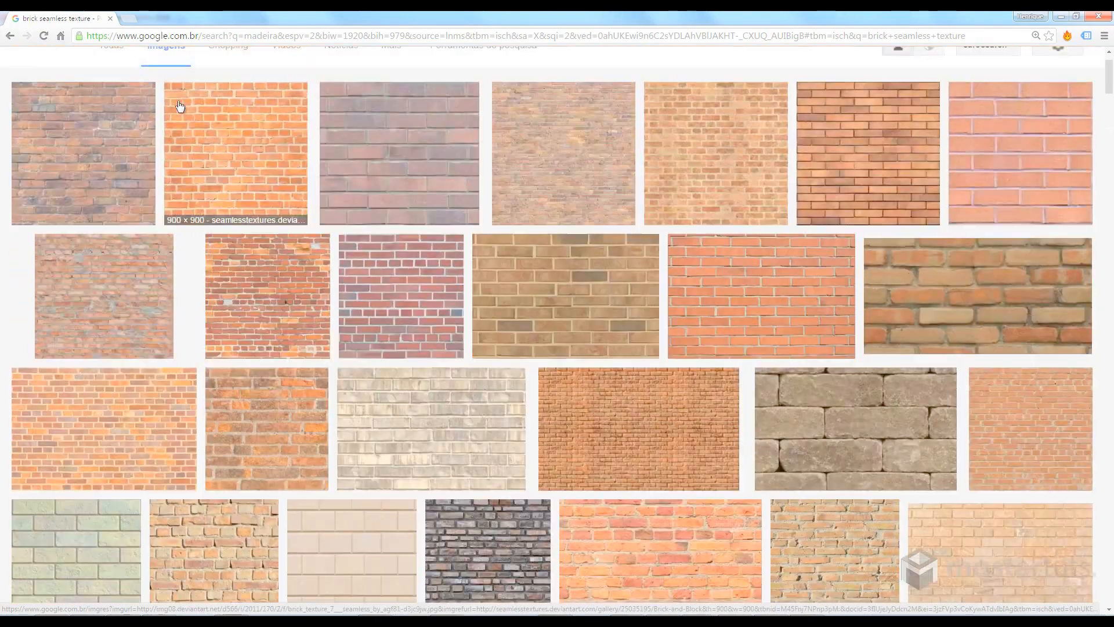
scroll(180, 106, "up", 1)
left_click_drag(123, 66, 95, 66)
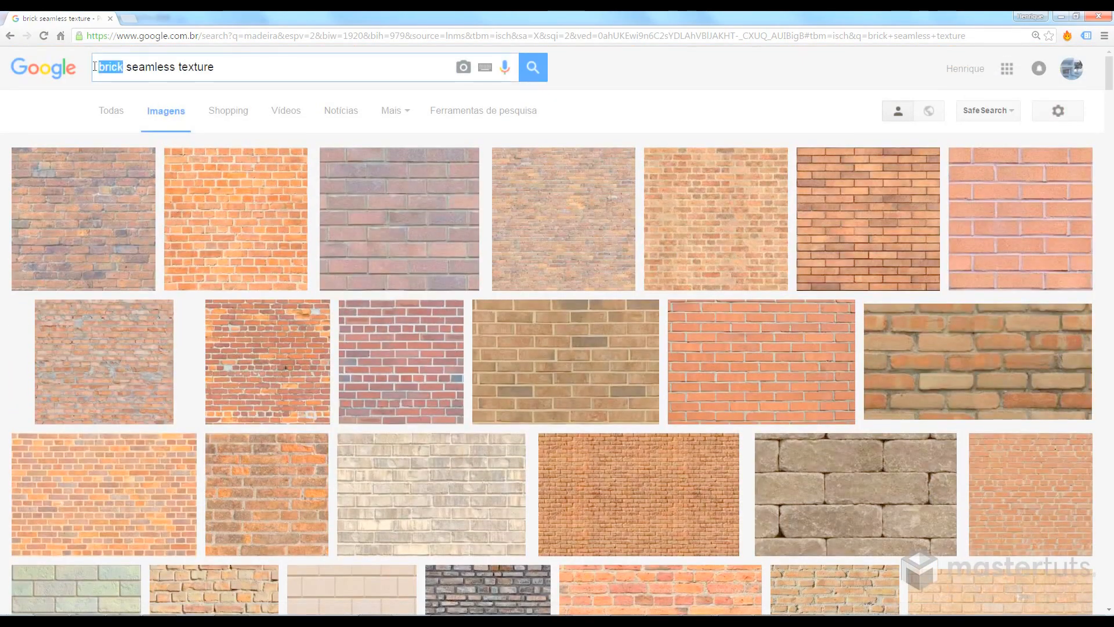
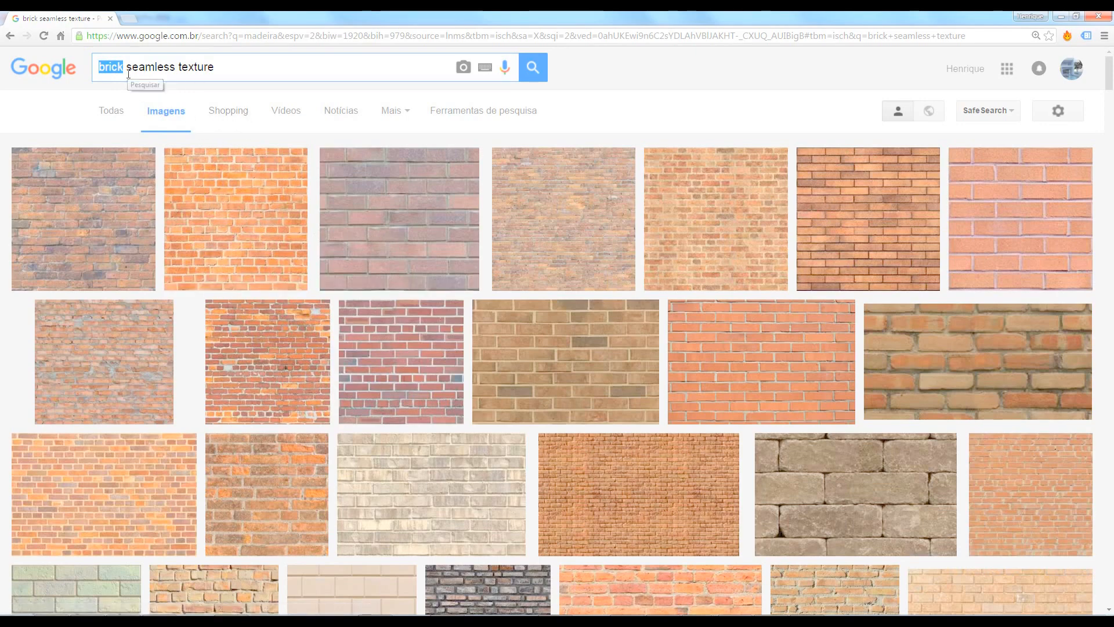
type("conjc")
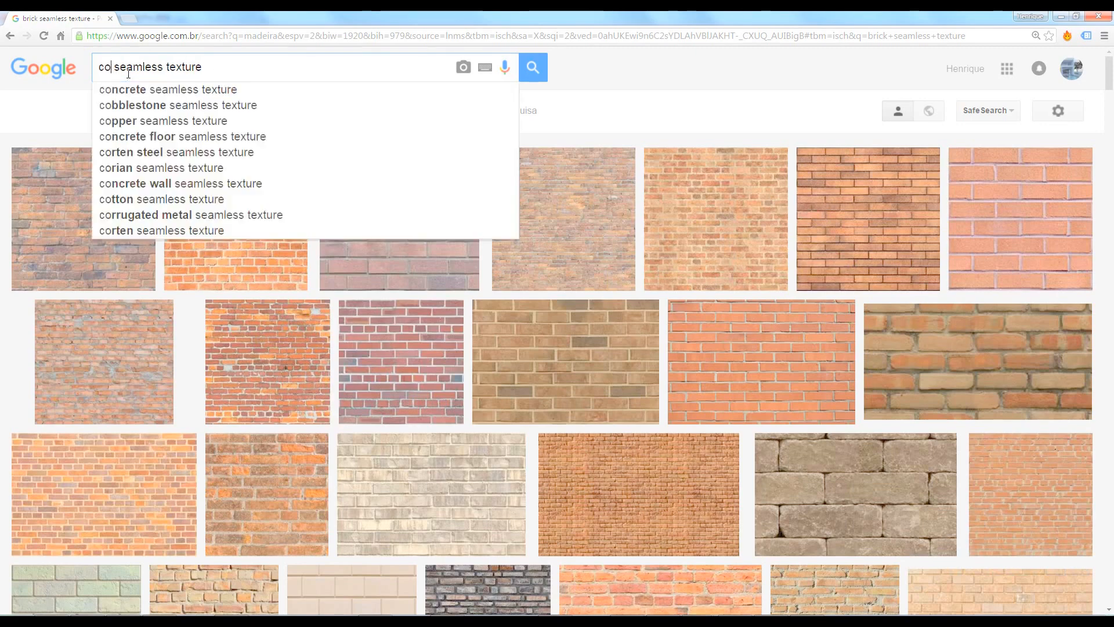
key("BackSpace")
key("BackSpace")
type("cret")
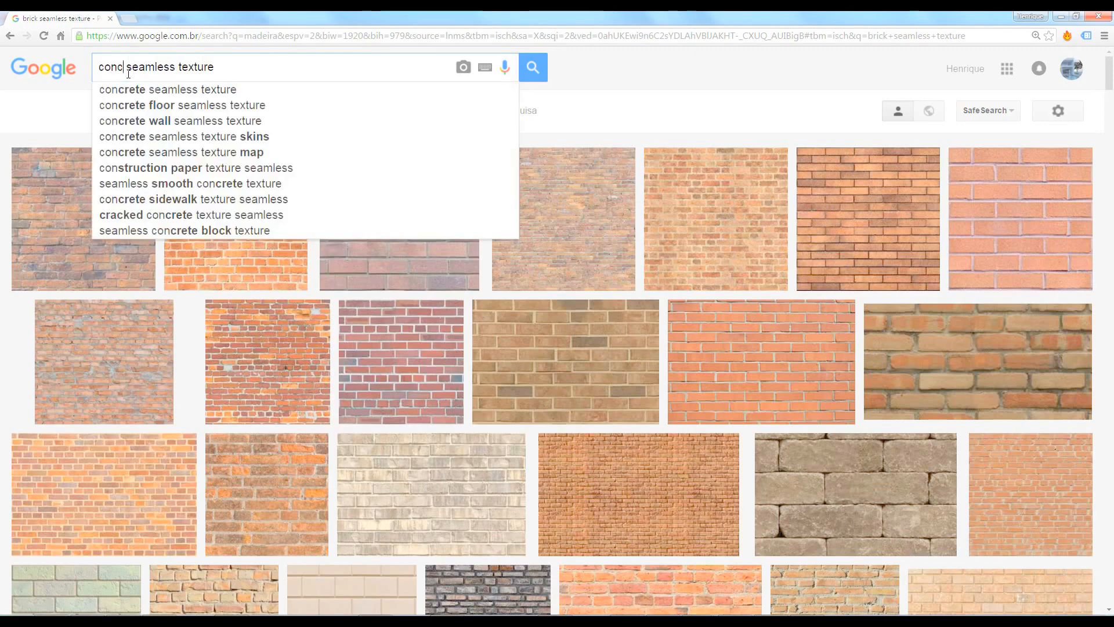
type("e")
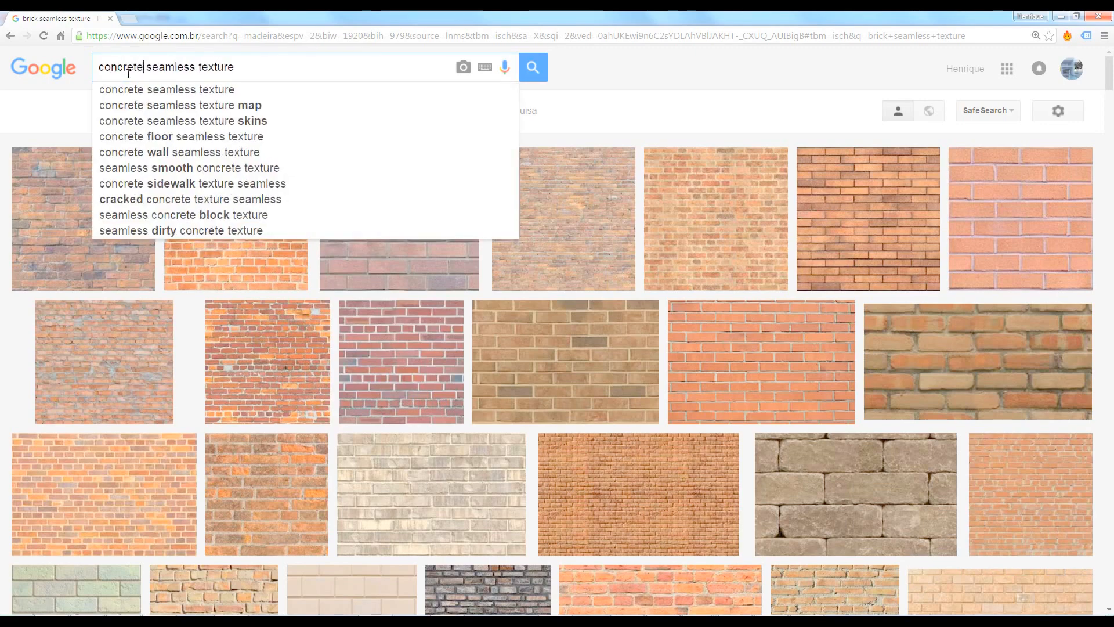
key("Return")
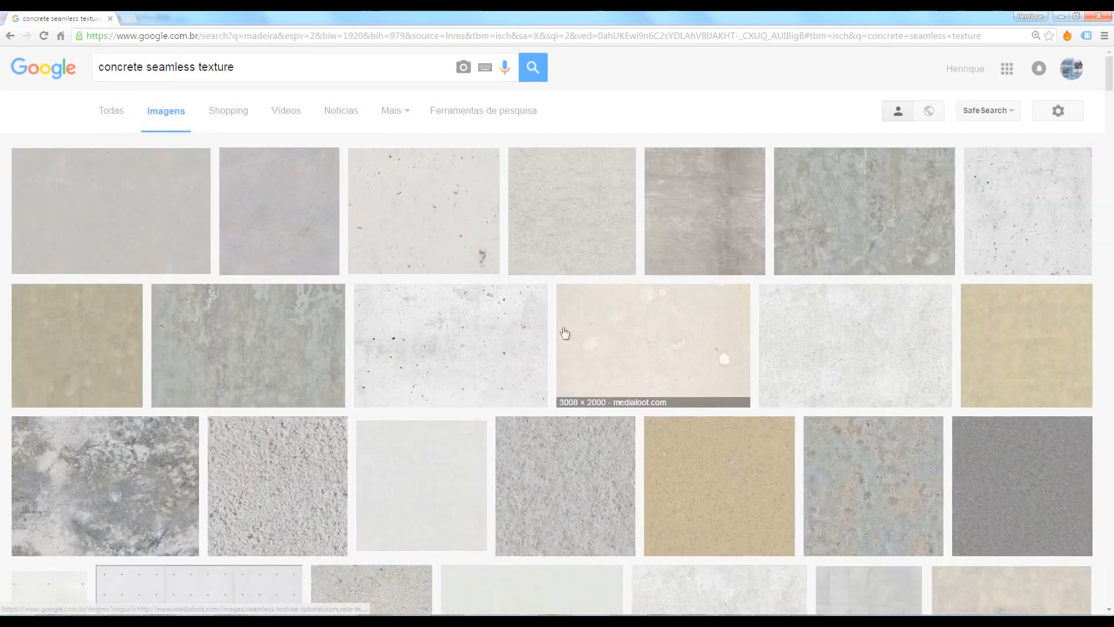
Browse the concrete results, open the 2048 × 2048 texture from mb3d.co.uk and save its image as download.jpg in Downloads
scroll(398, 273, "down", 5)
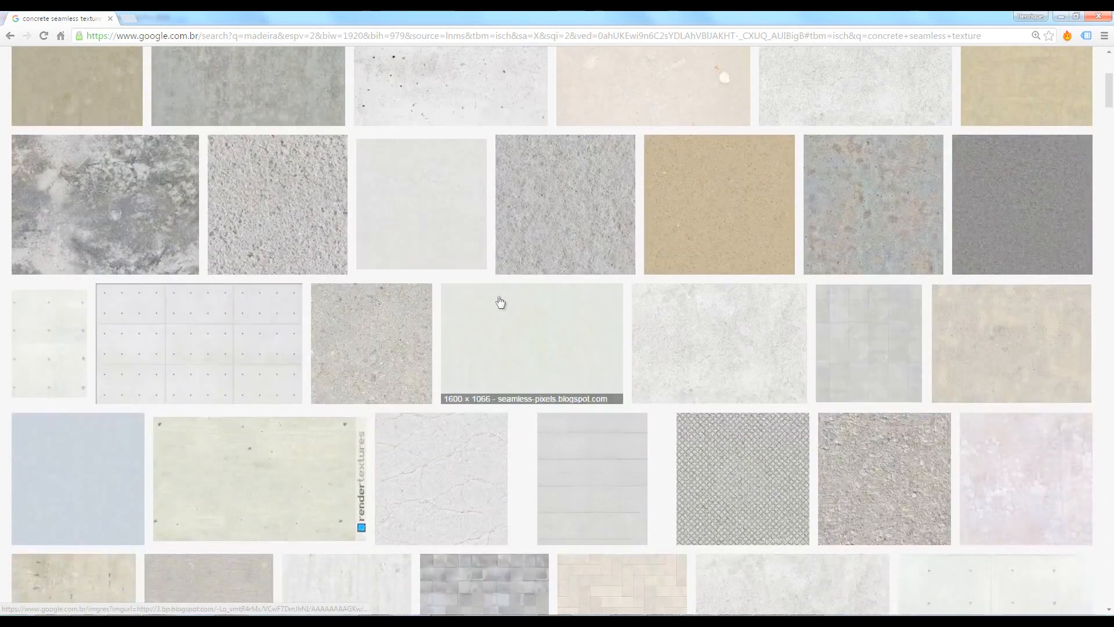
scroll(500, 302, "down", 7)
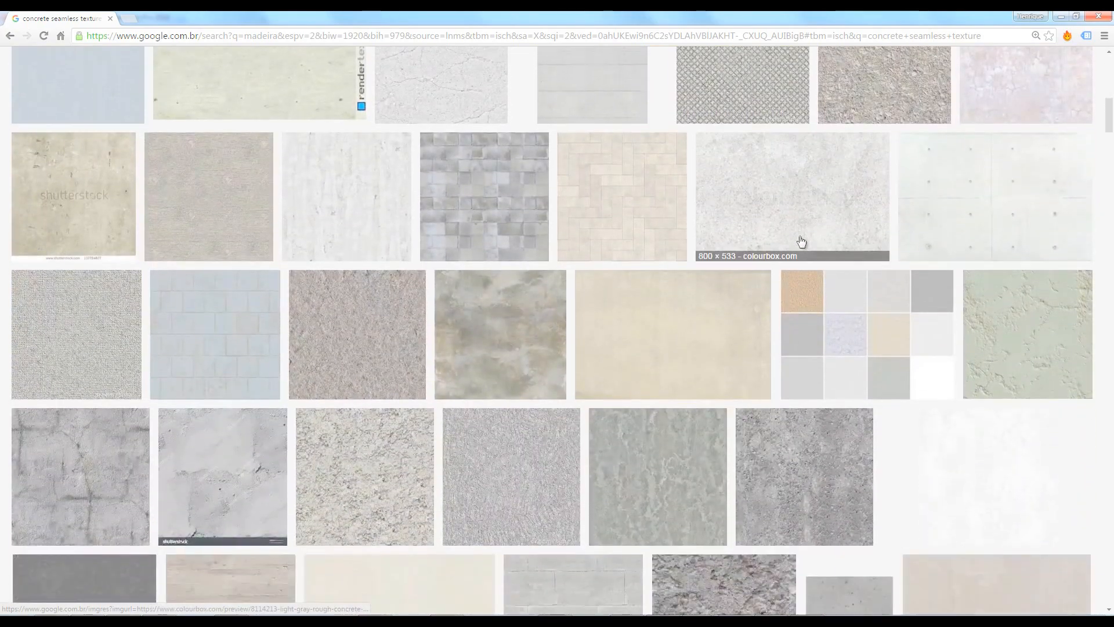
scroll(801, 241, "up", 12)
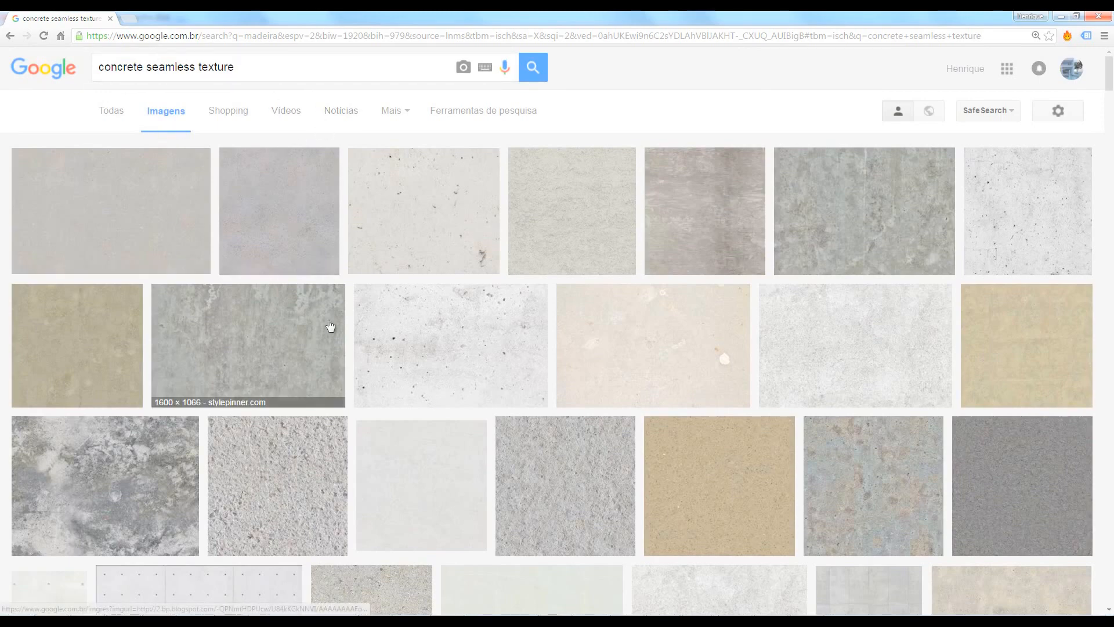
left_click(292, 200)
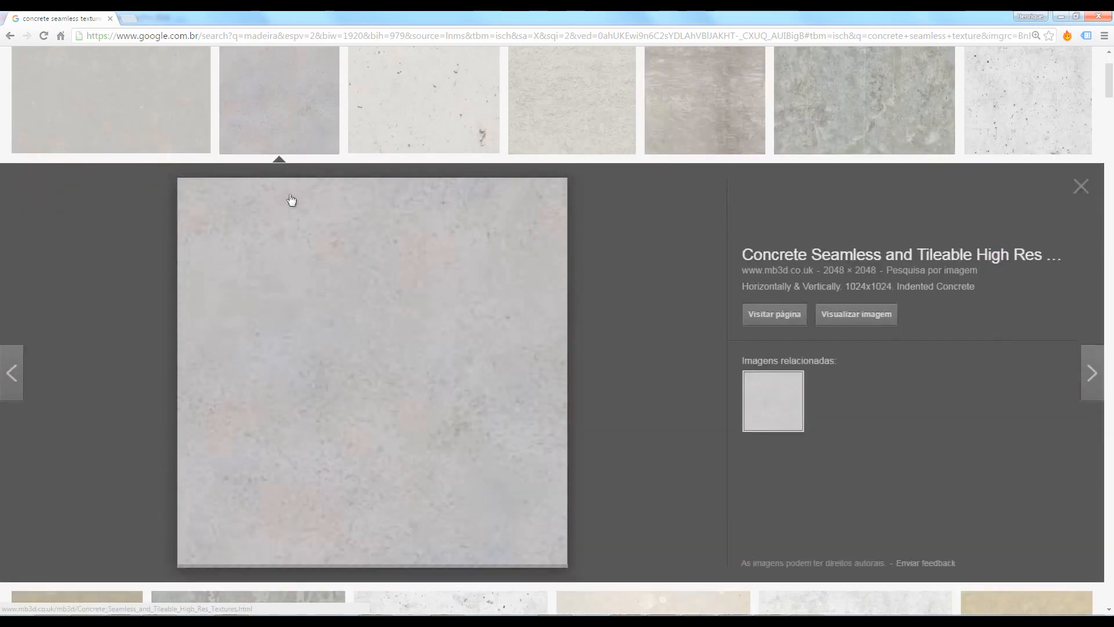
right_click(404, 273)
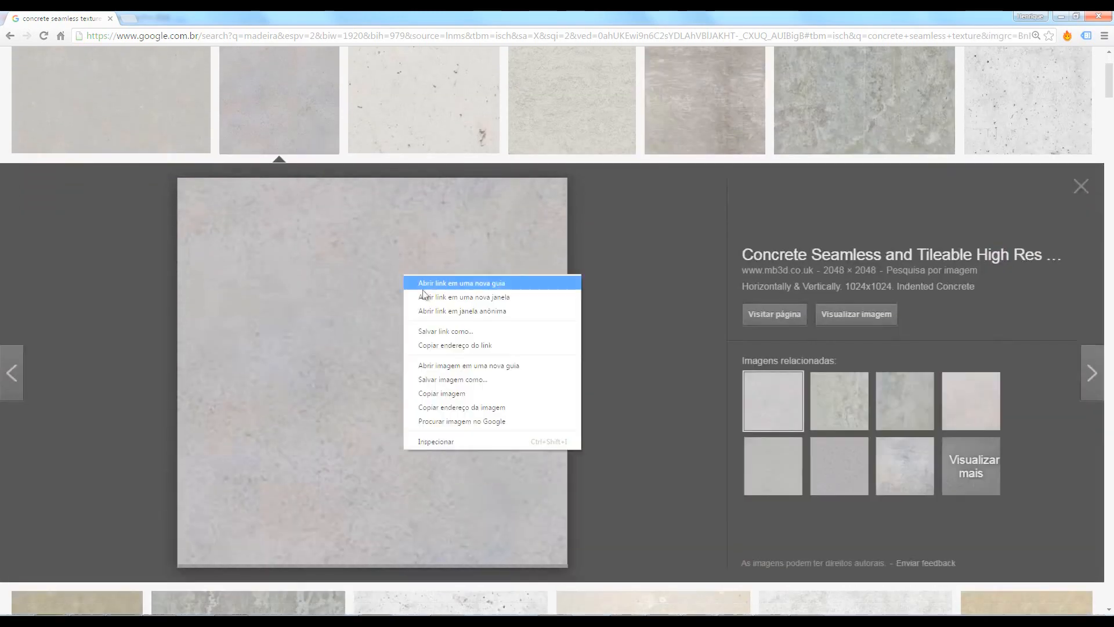
left_click(453, 380)
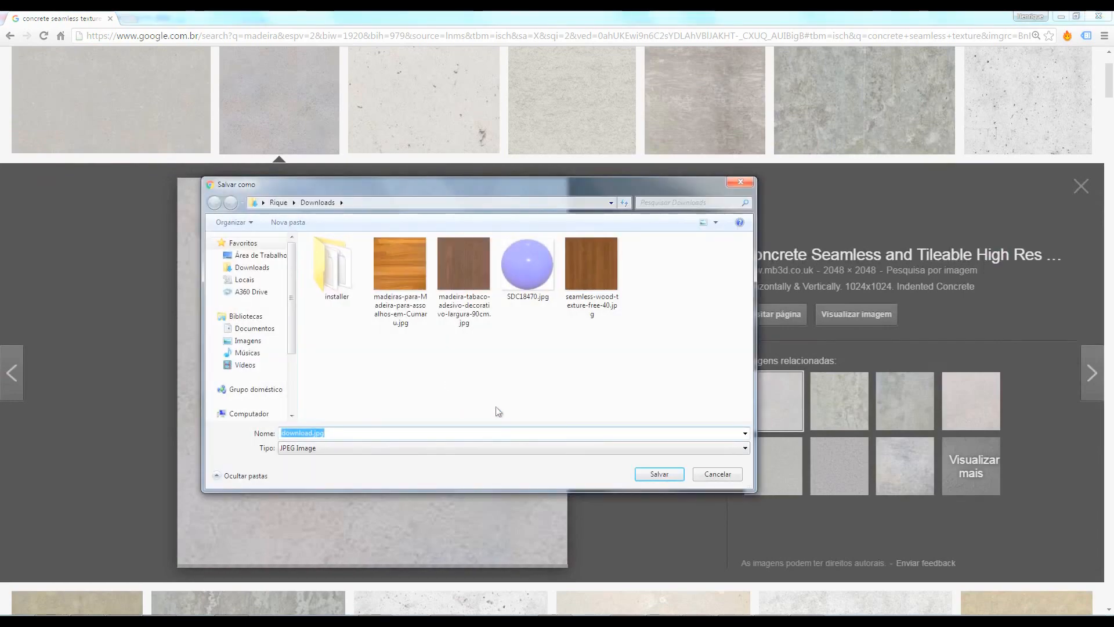
left_click(644, 477)
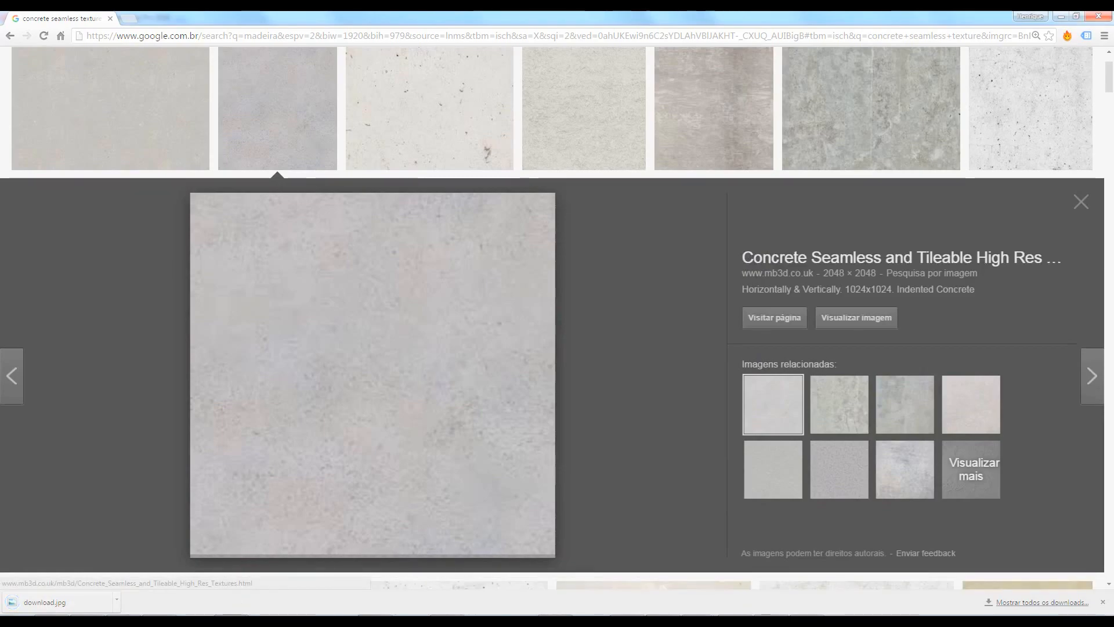
Switch to SketchUp, open the floor group for editing and start a new material named "concreto" with download.jpg as its texture image
left_click(232, 622)
middle_click_drag(545, 337, 579, 359)
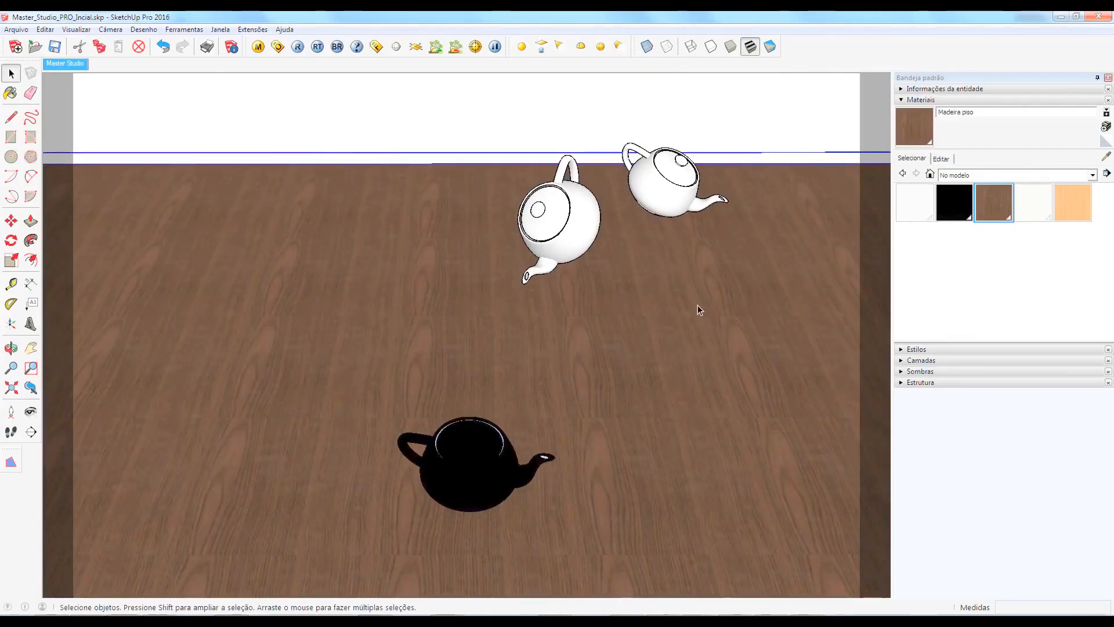
double_click(600, 349)
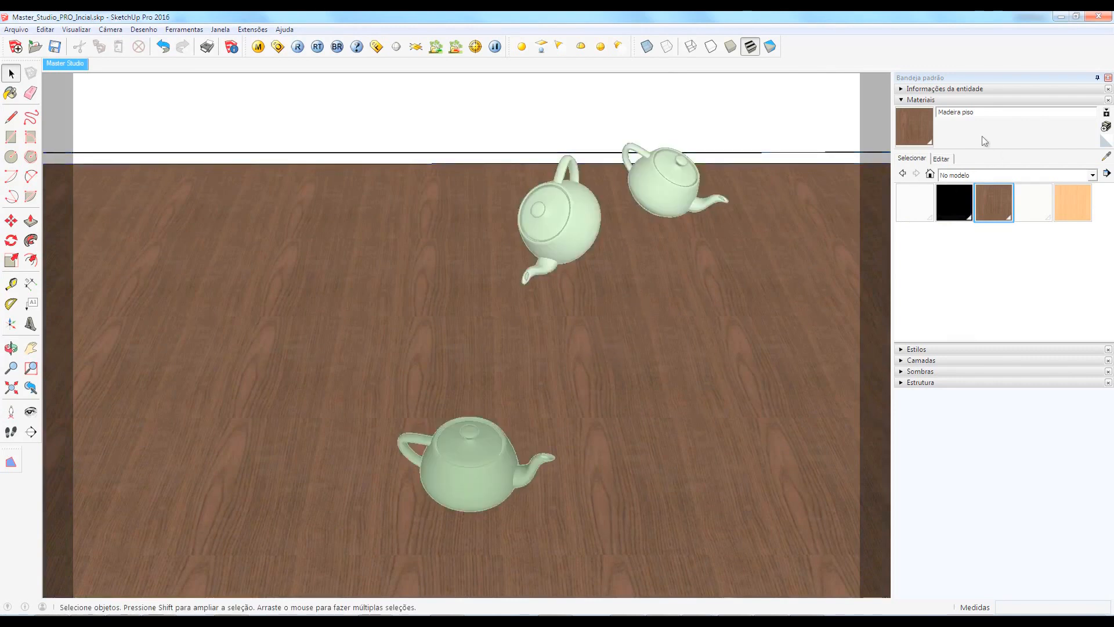
left_click(1106, 126)
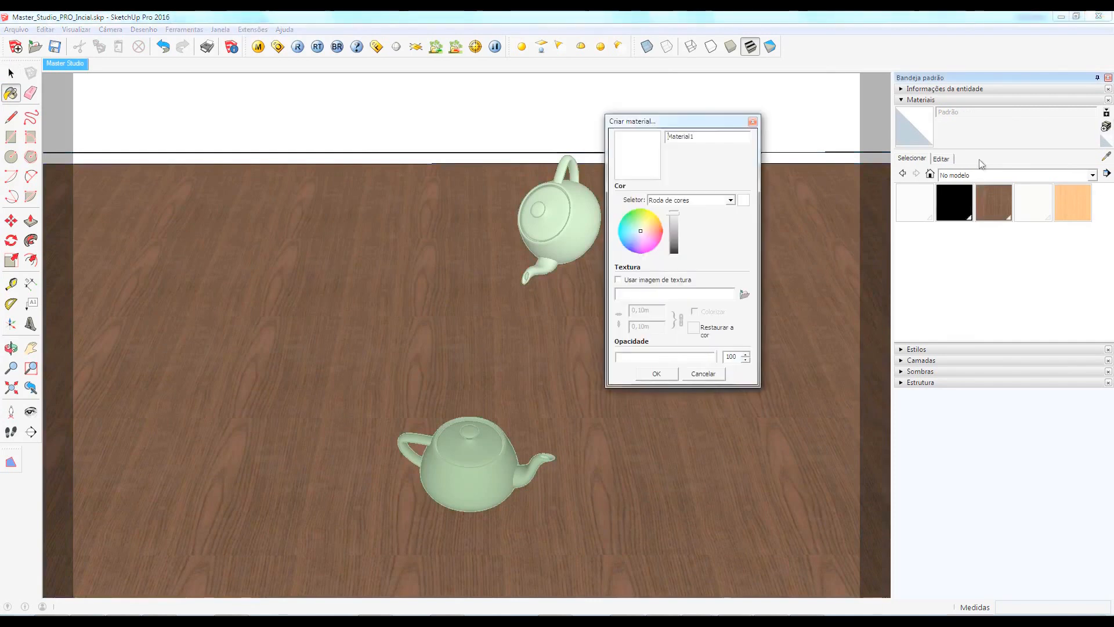
left_click_drag(699, 139, 555, 135)
type("c")
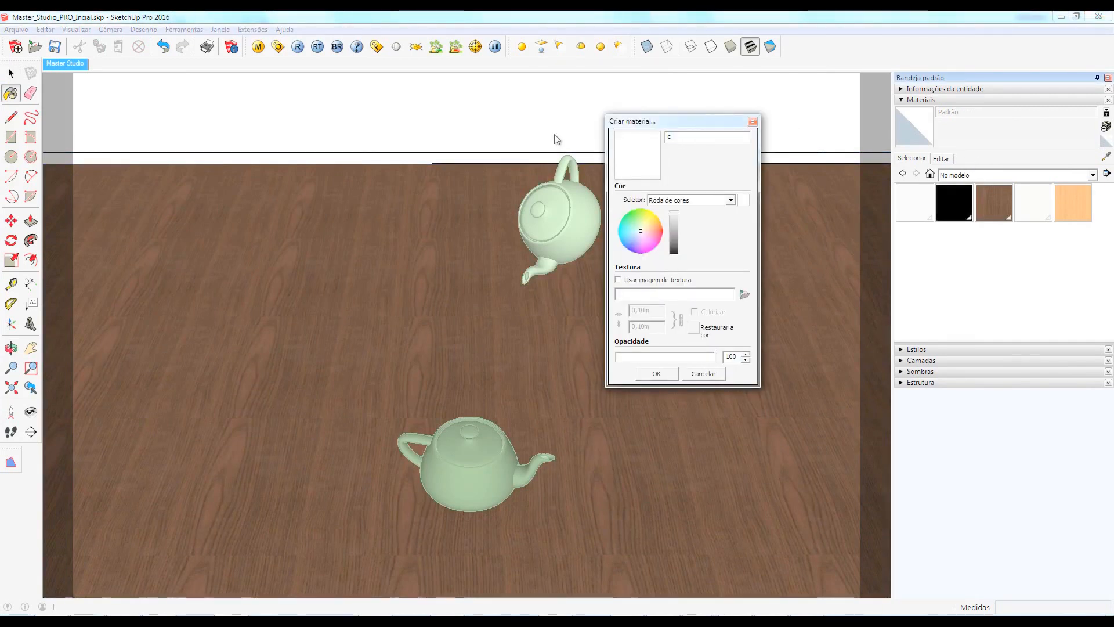
type("oncreto")
left_click(742, 296)
left_click(677, 202)
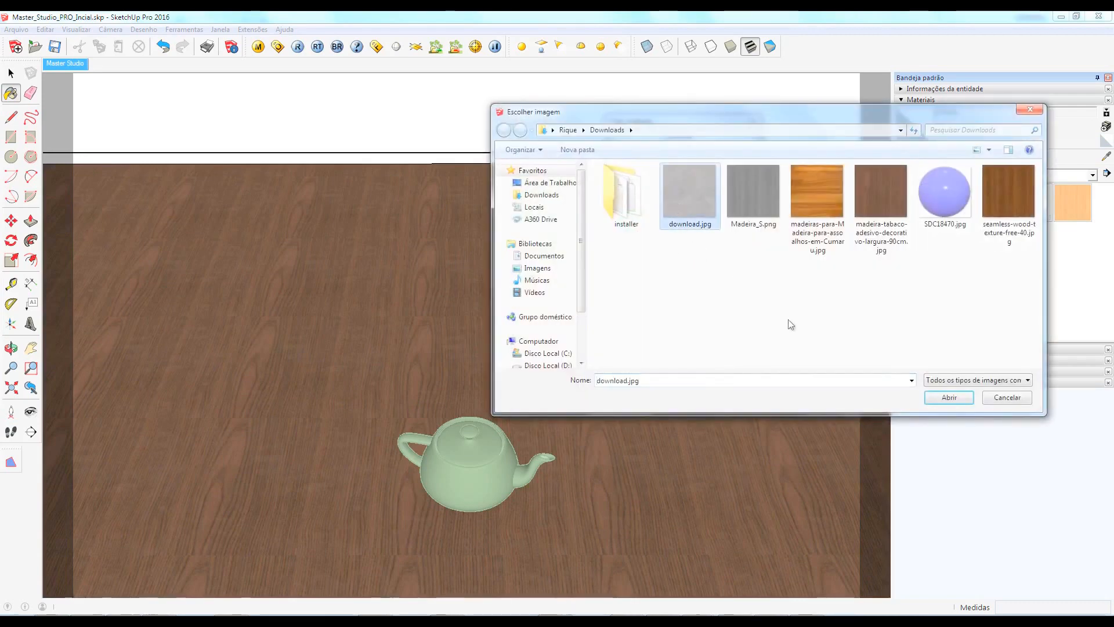
left_click(949, 397)
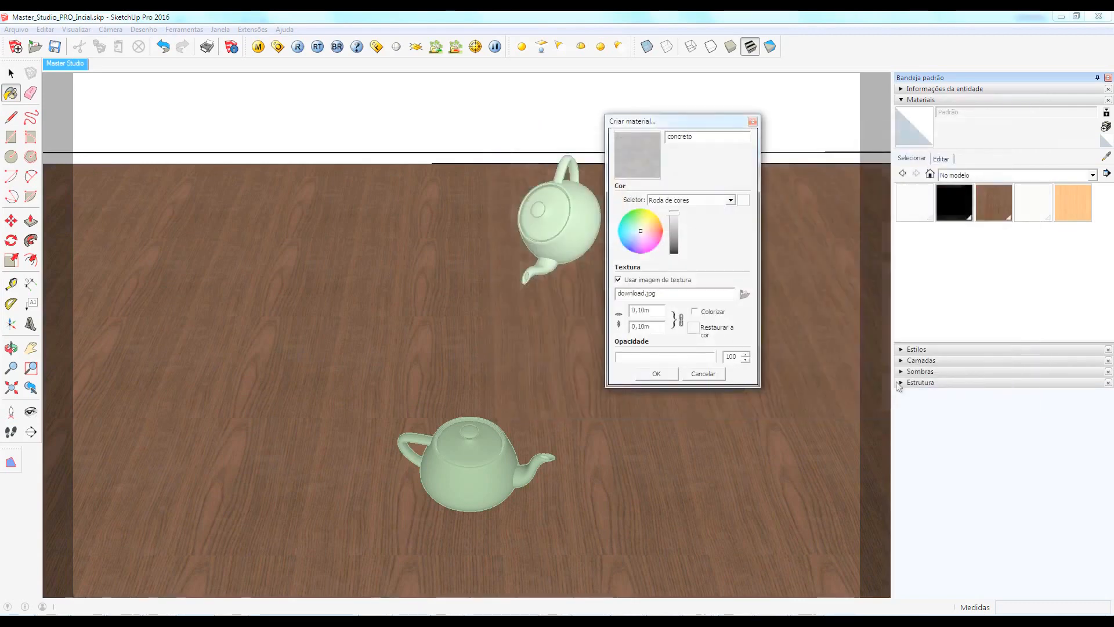
Enlarge the concreto texture's width, create the material and paint the studio floor with it
left_click(653, 311)
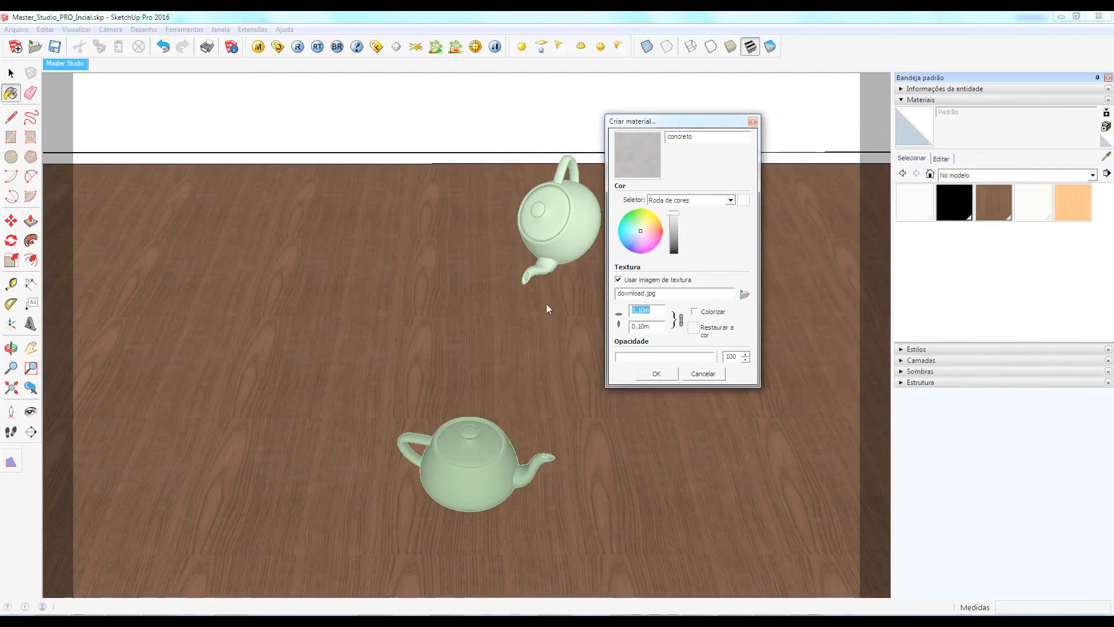
type("1,")
left_click(655, 374)
left_click(471, 284)
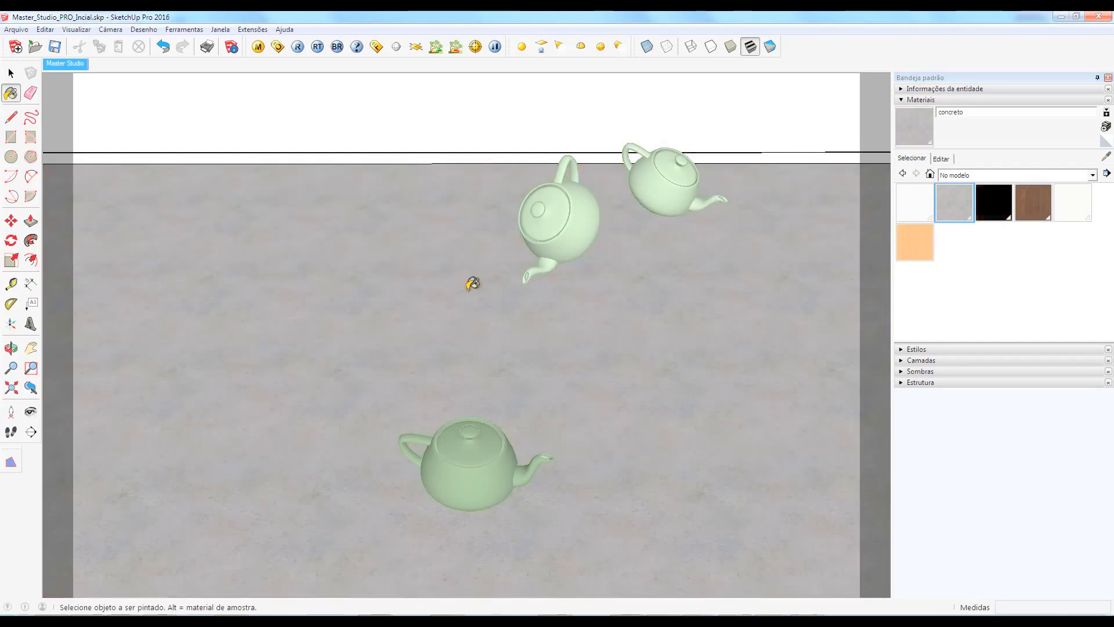
Inspect the concrete floor around the teapots from another angle and return to the Master Studio scene
mouse_move(471, 285)
middle_mouse_down()
mouse_move(487, 254)
mouse_move(642, 206)
mouse_move(425, 301)
mouse_move(688, 334)
mouse_move(493, 351)
mouse_move(696, 373)
mouse_move(751, 346)
mouse_move(471, 341)
mouse_move(497, 270)
middle_mouse_up()
scroll(498, 270, "down", 3)
mouse_move(536, 401)
middle_mouse_down()
mouse_move(679, 427)
mouse_move(517, 336)
mouse_move(493, 335)
middle_mouse_up()
scroll(493, 335, "up", 1)
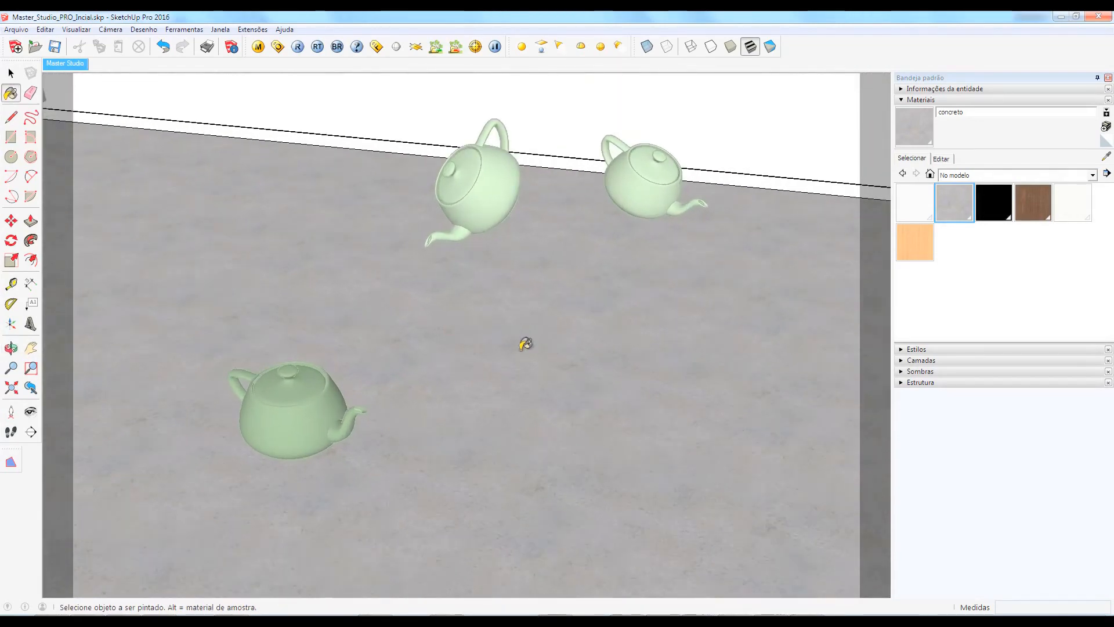
scroll(516, 336, "down", 1)
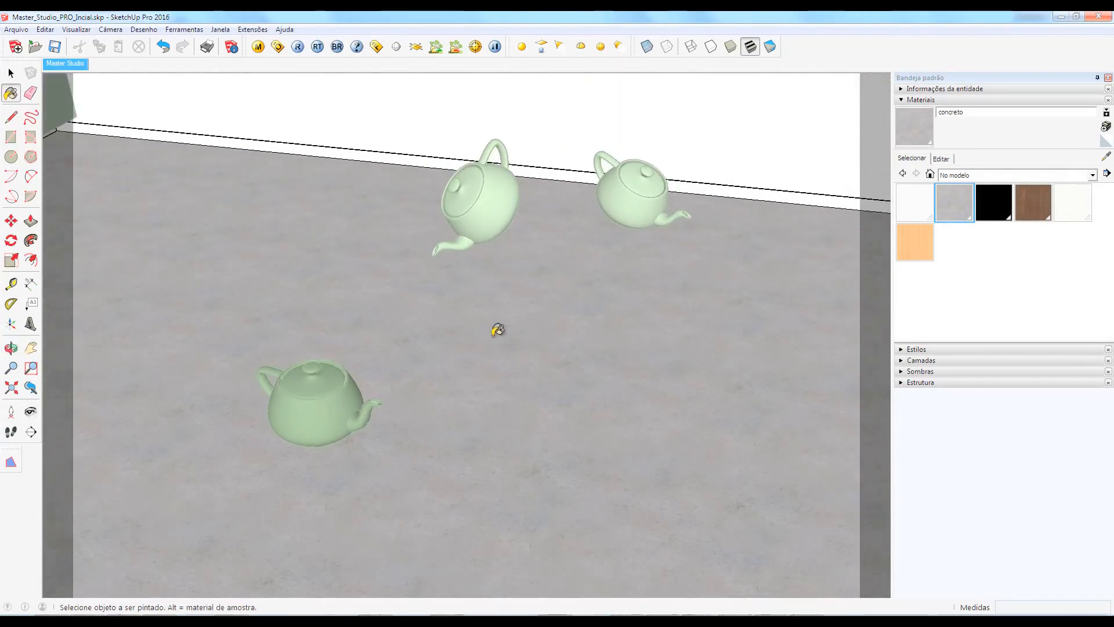
left_click(61, 63)
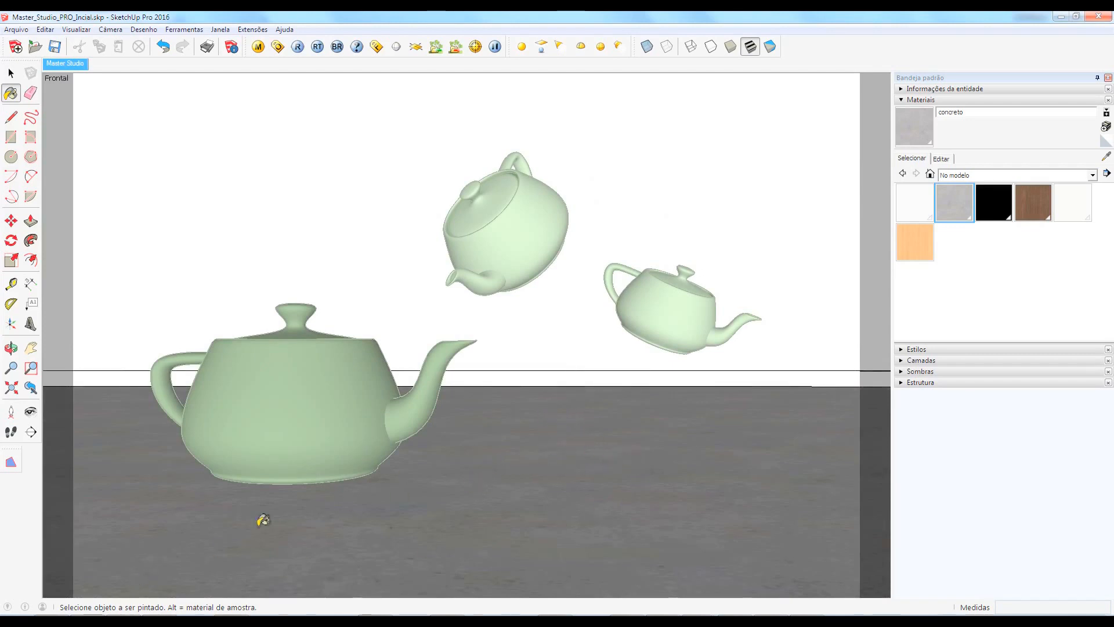
Switch to Chrome, search for "normal map online" in a new tab and open the NormalMap-Online site
left_click(76, 621)
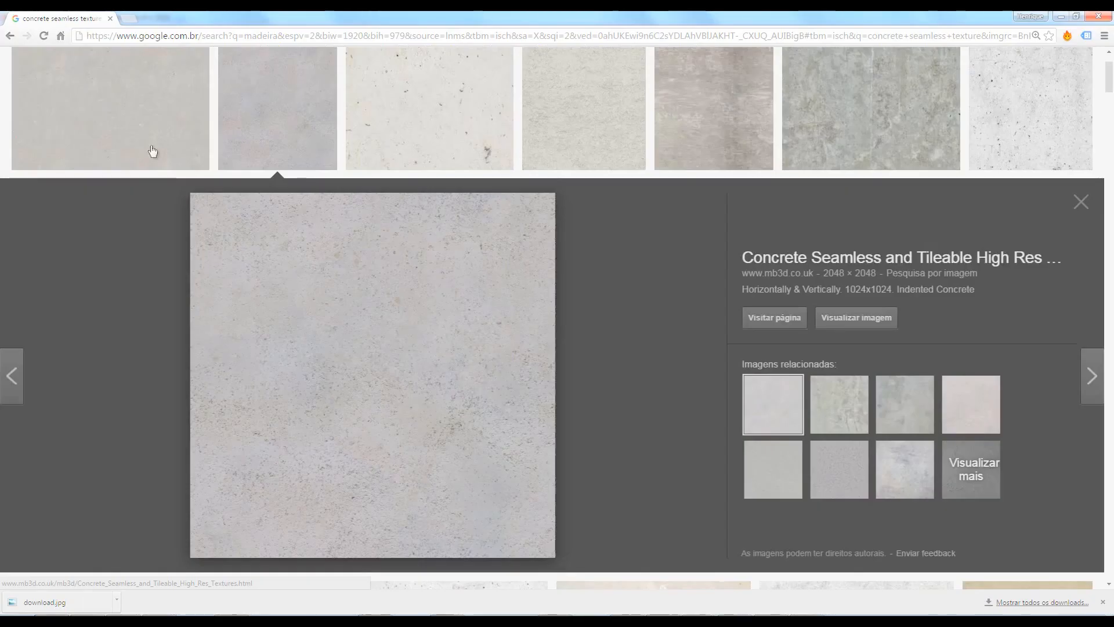
left_click(128, 18)
type("normal map online")
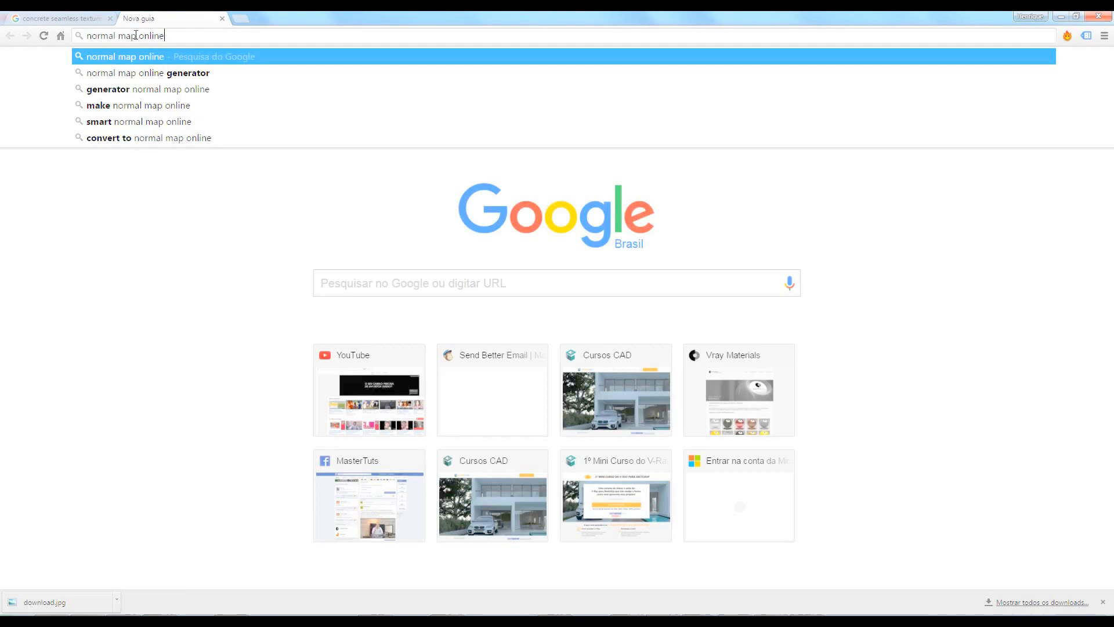
key("Return")
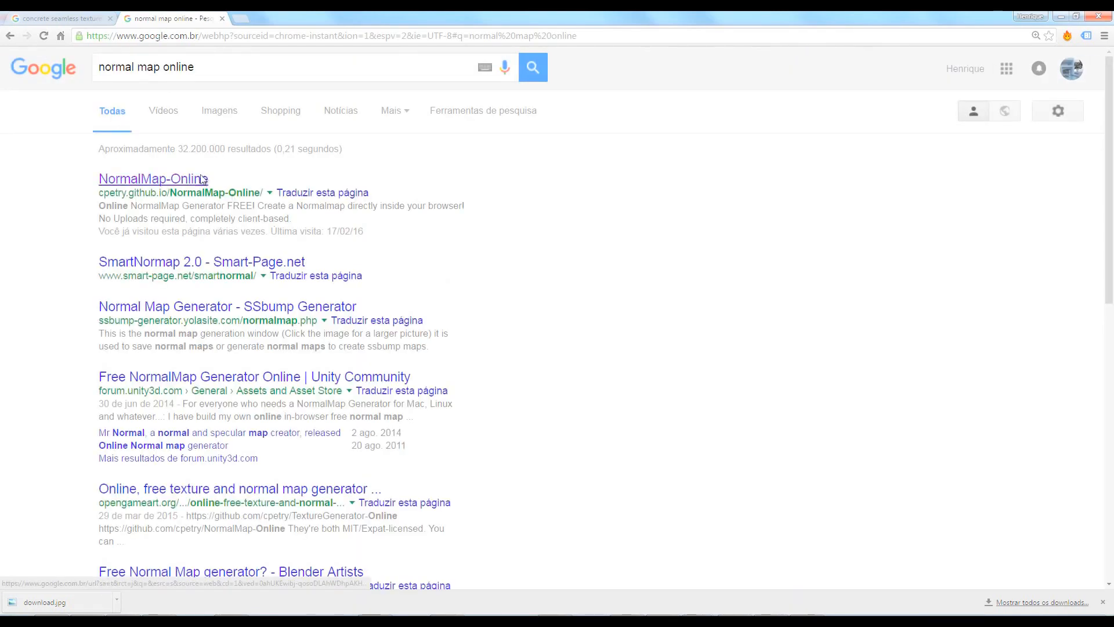
left_click(152, 179)
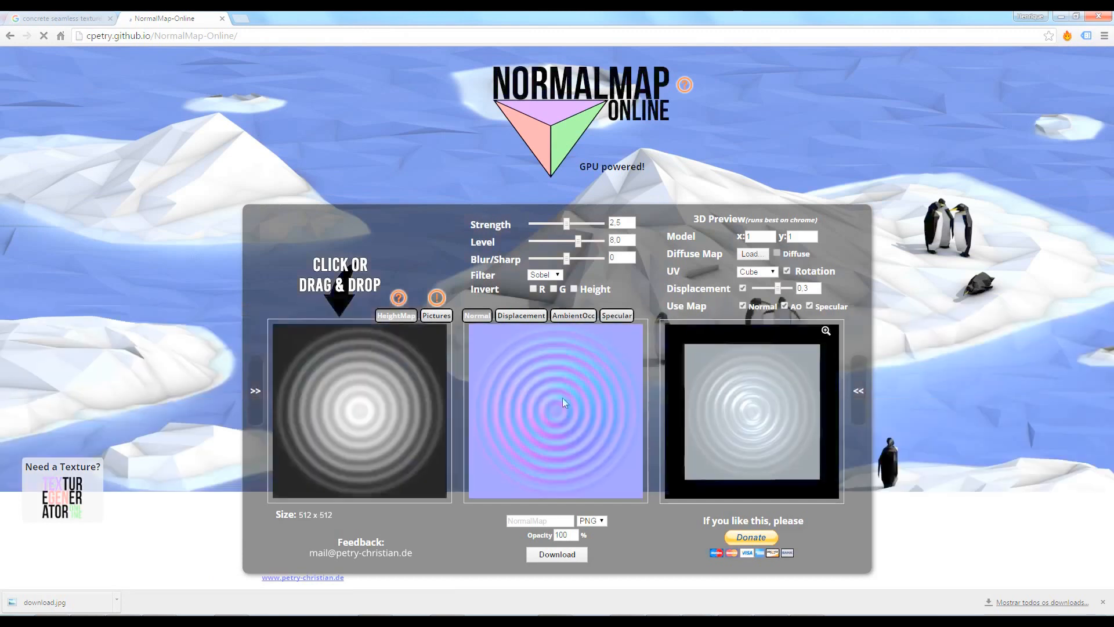
Load download.jpg from the Downloads folder as the height map and set the normal map strength to 0.82
key("alt+Tab")
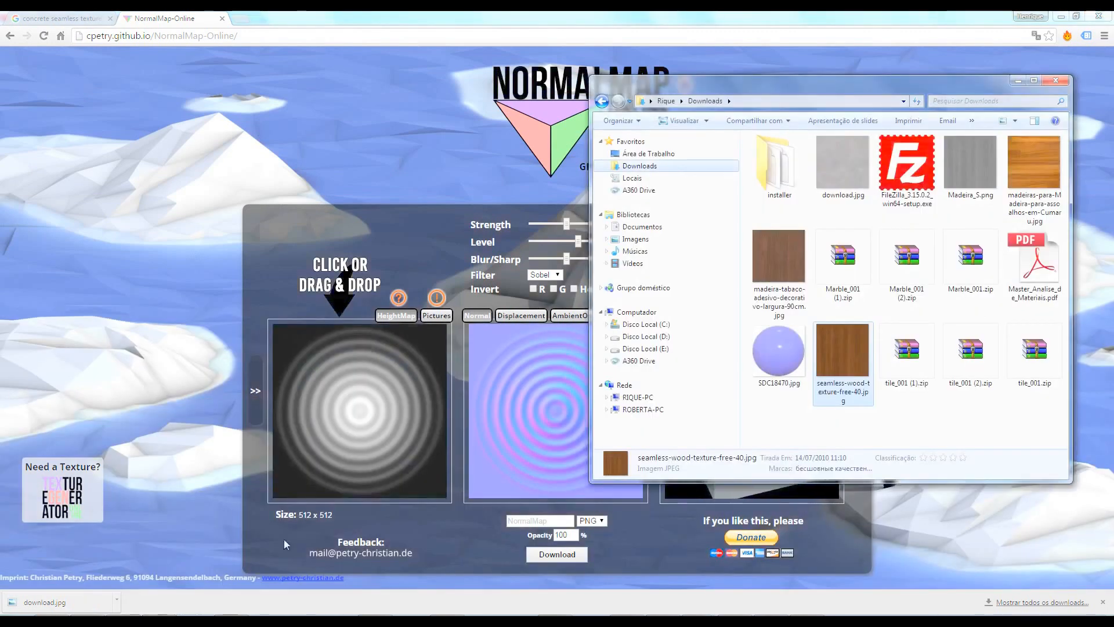
left_click_drag(847, 172, 350, 447)
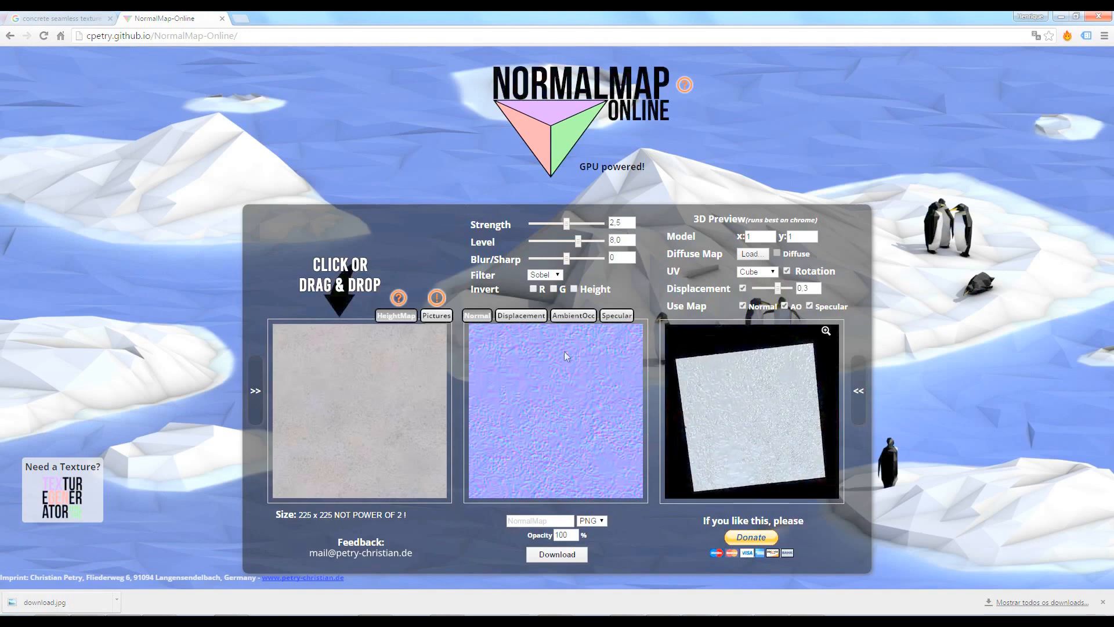
left_click_drag(568, 223, 544, 228)
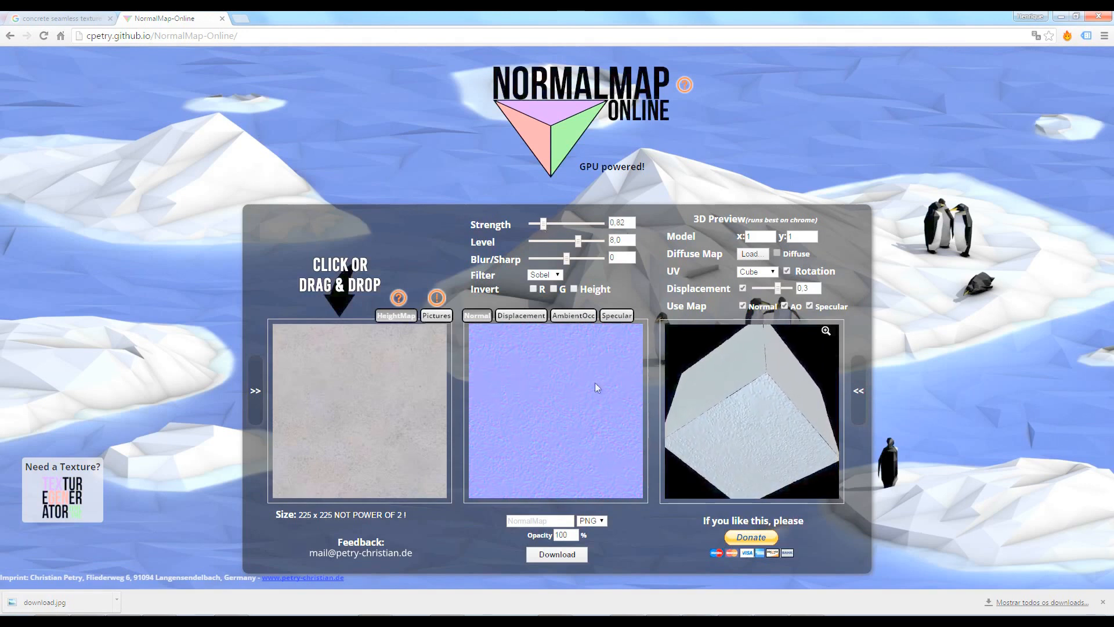
Name the normal map Concreto_N and download it as a PNG
left_click(549, 521)
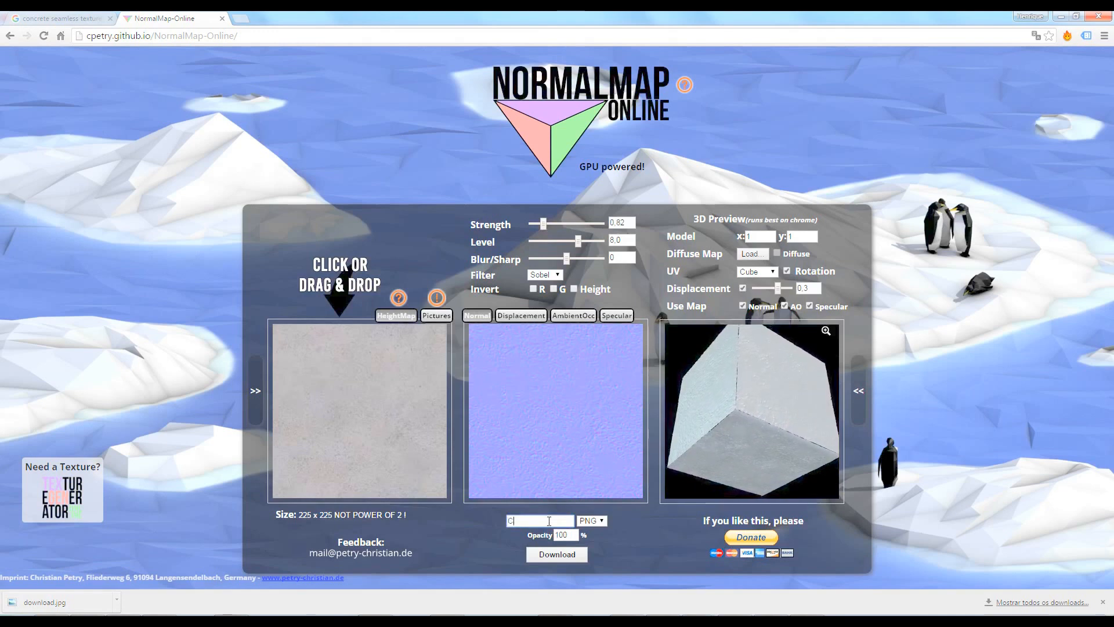
type("Con")
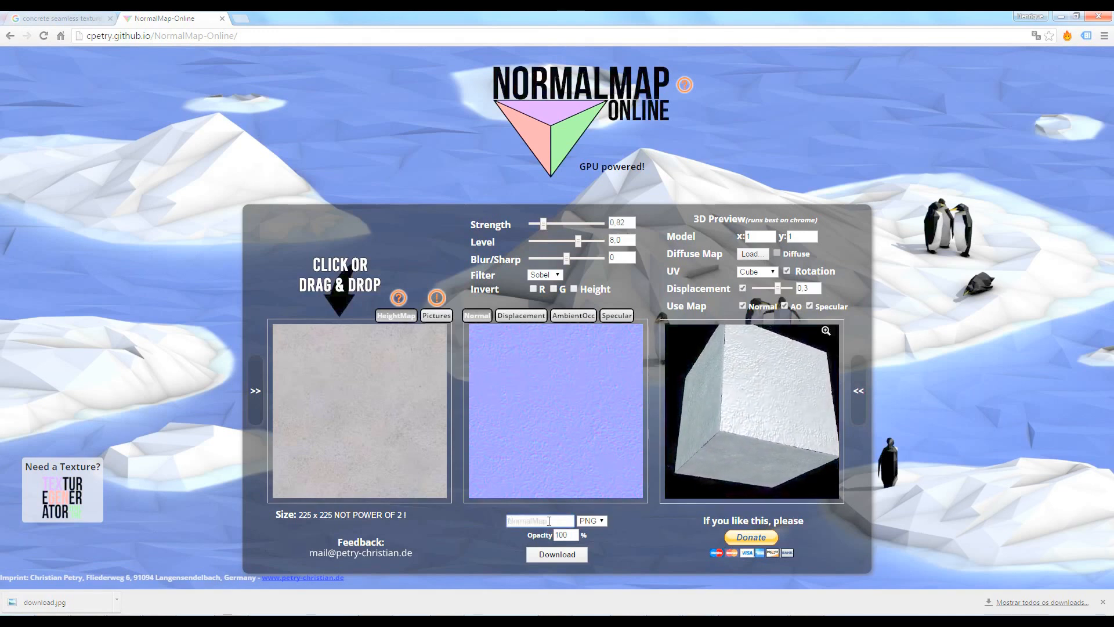
key("BackSpace")
type("ncreto")
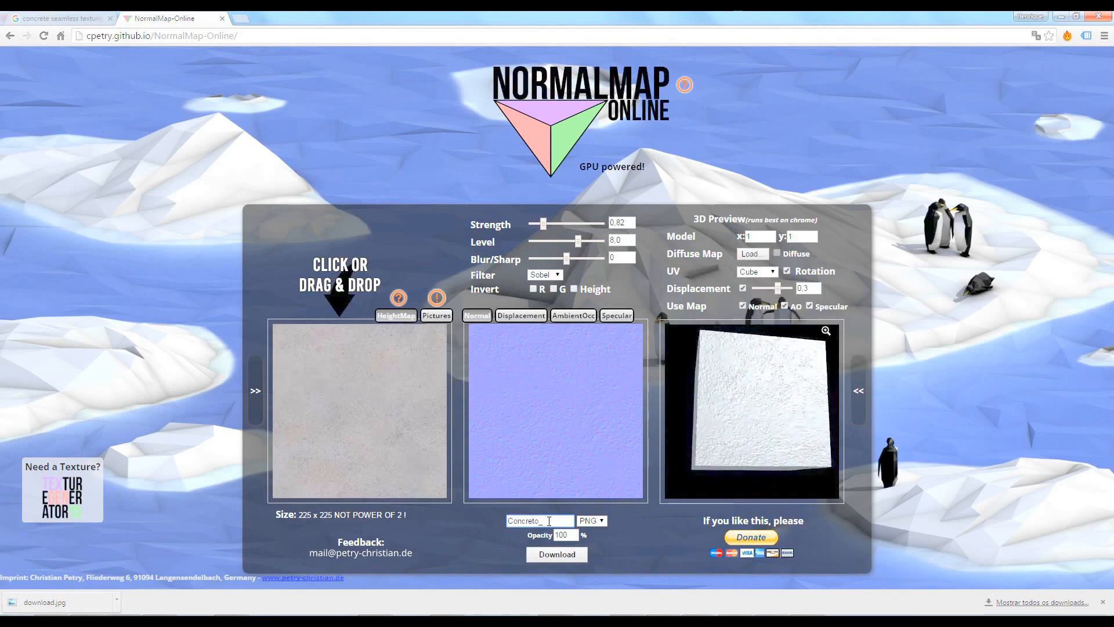
type("_N")
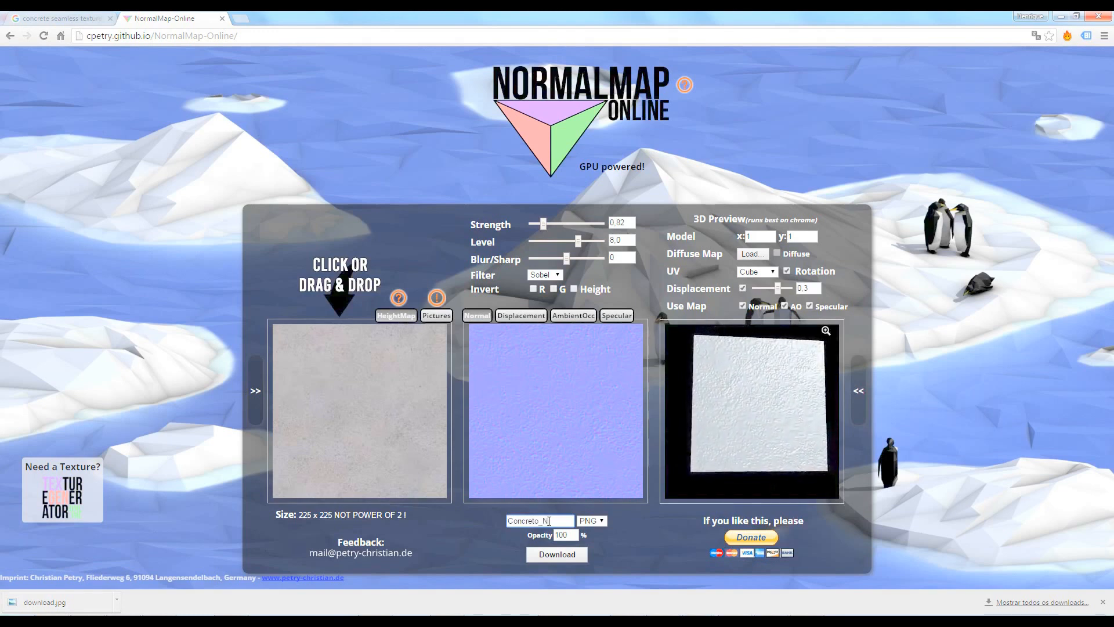
left_click(563, 556)
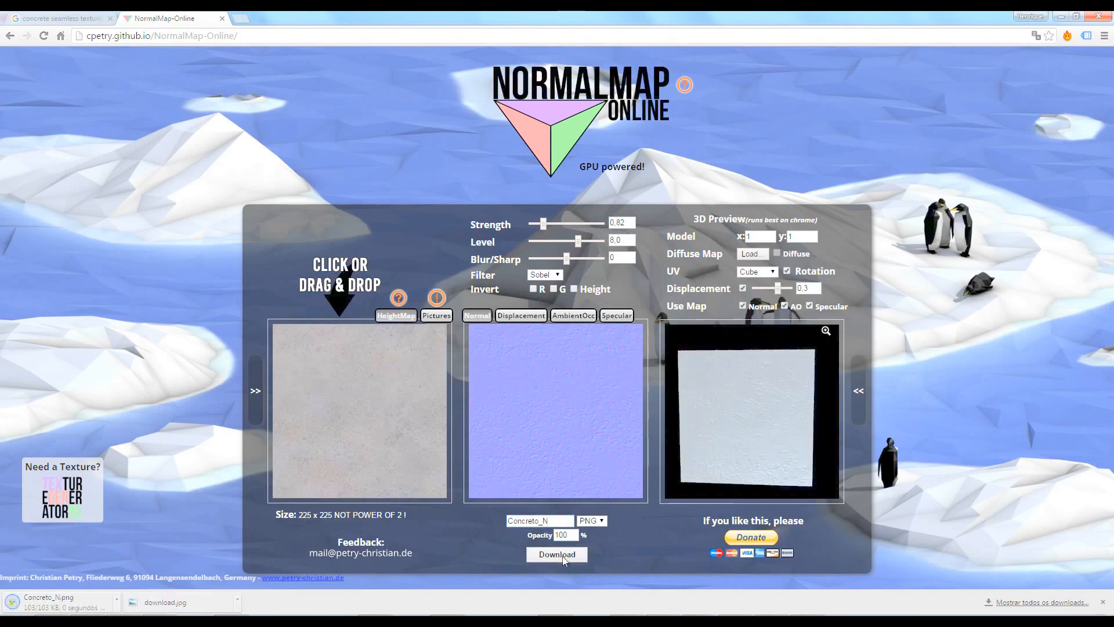
Generate the specular map from the concrete texture and download it as a PNG named Concreto_S
left_click(529, 319)
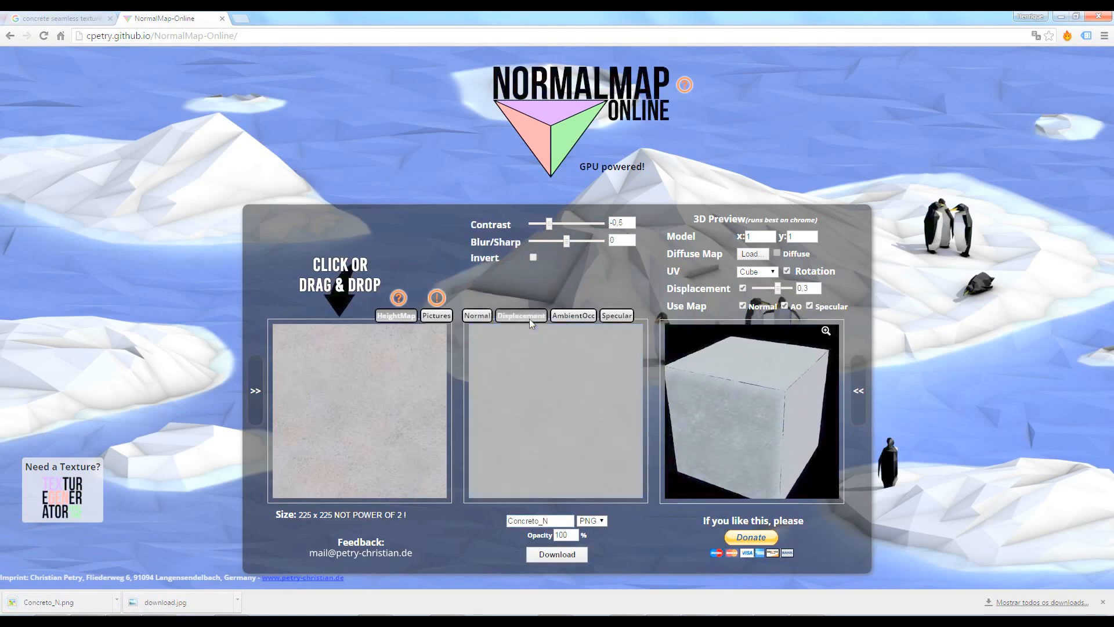
left_click(585, 315)
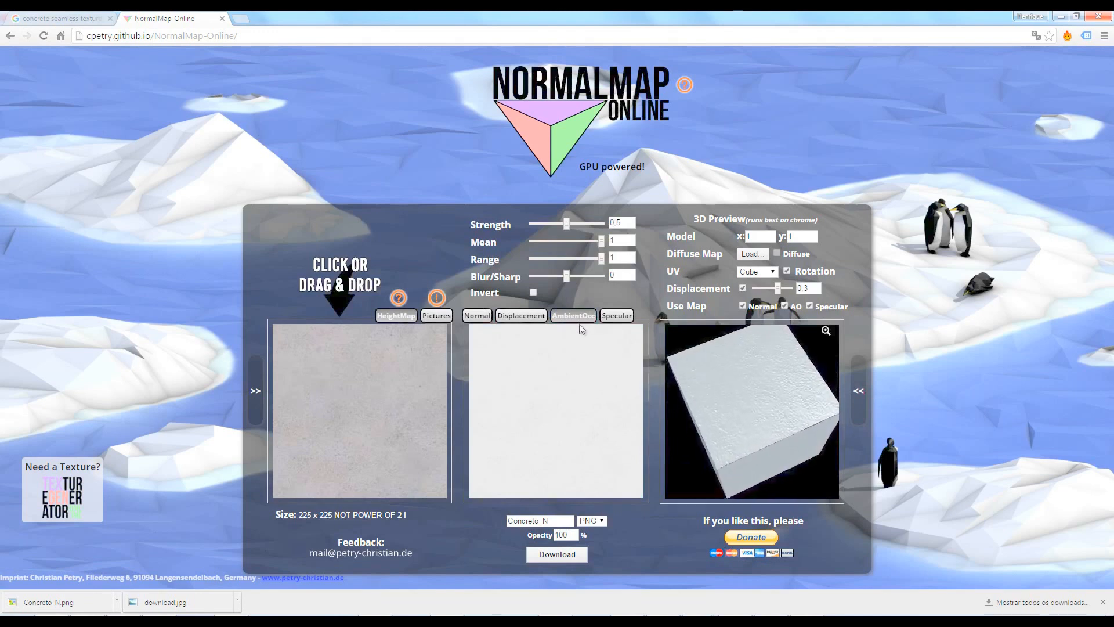
left_click(619, 317)
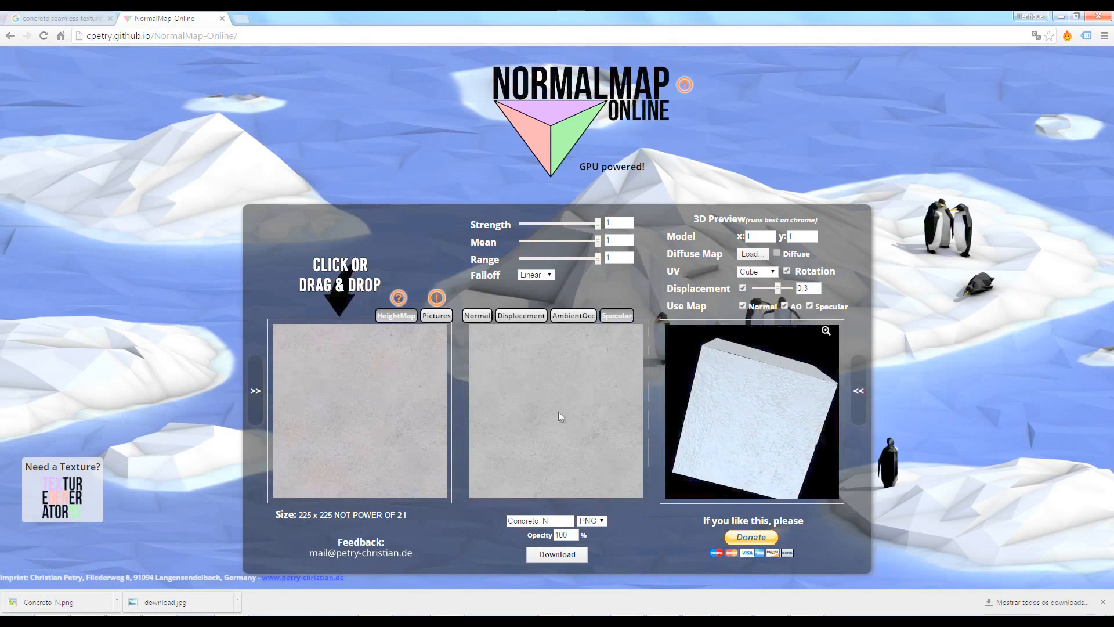
left_click_drag(550, 522, 545, 522)
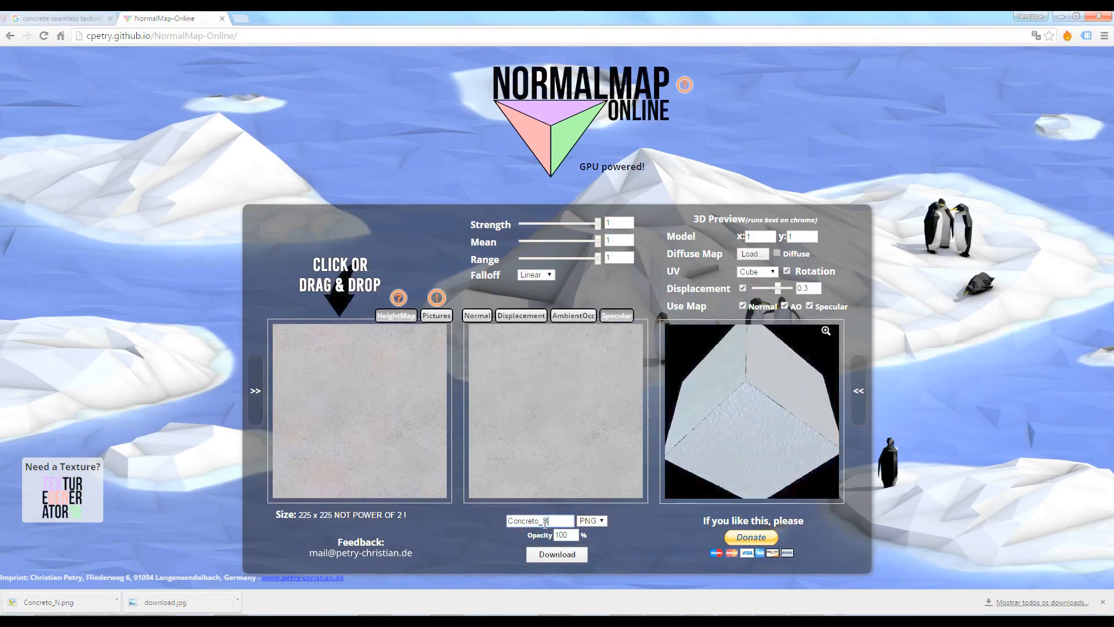
type("S")
left_click(557, 554)
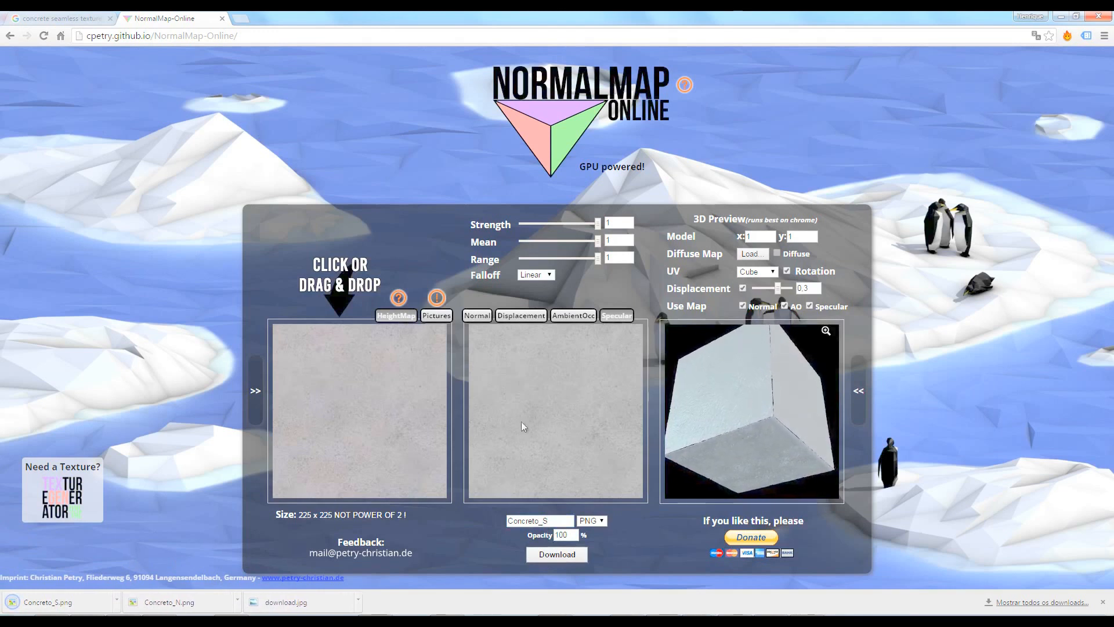
Review the normal and specular maps and the "concrete seamless texture" image search they came from
left_click(475, 319)
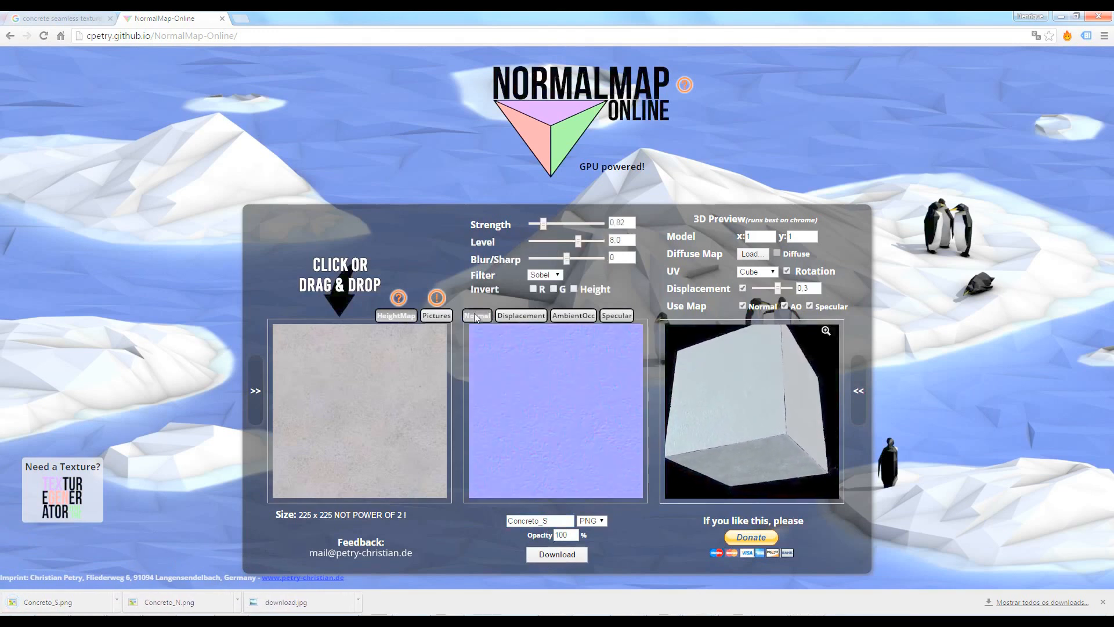
left_click(628, 319)
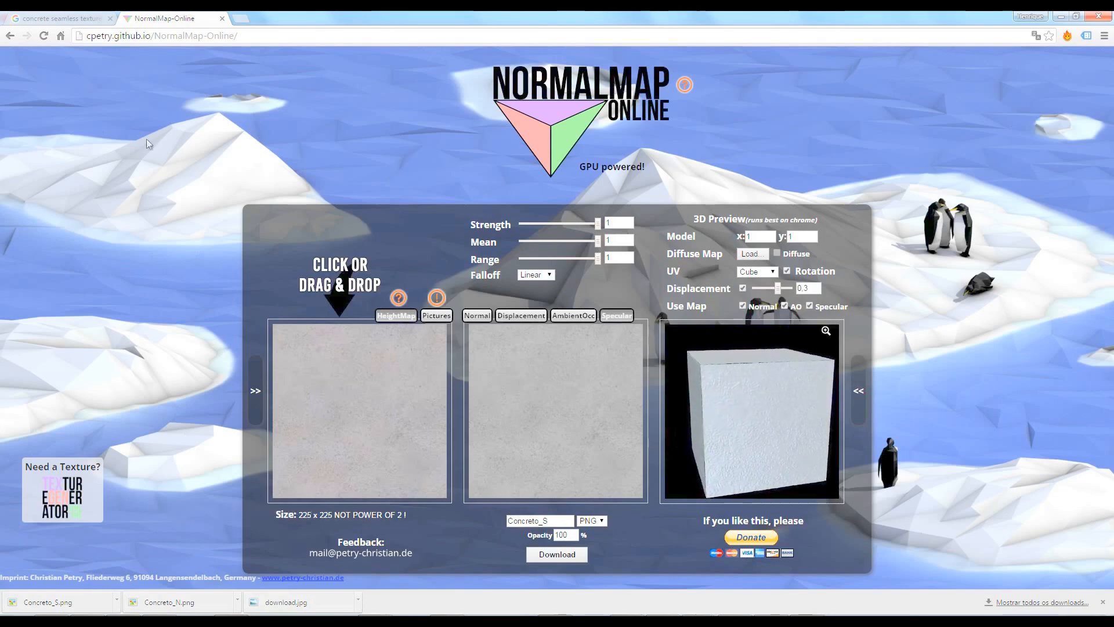
left_click(75, 18)
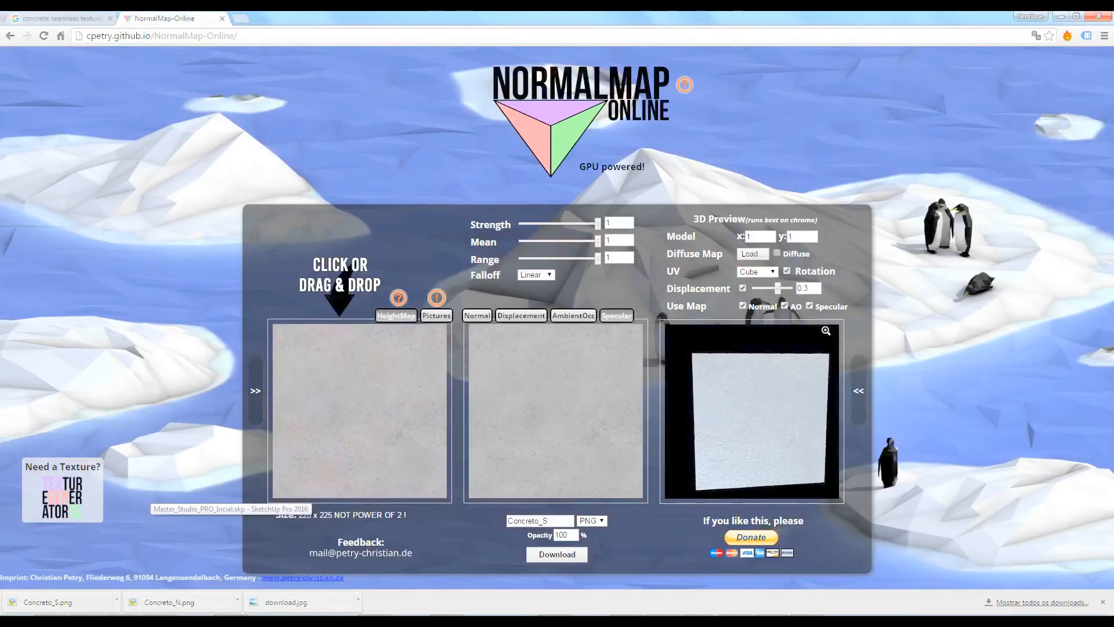
left_click(75, 18)
scroll(288, 251, "up", 2)
left_click(232, 70)
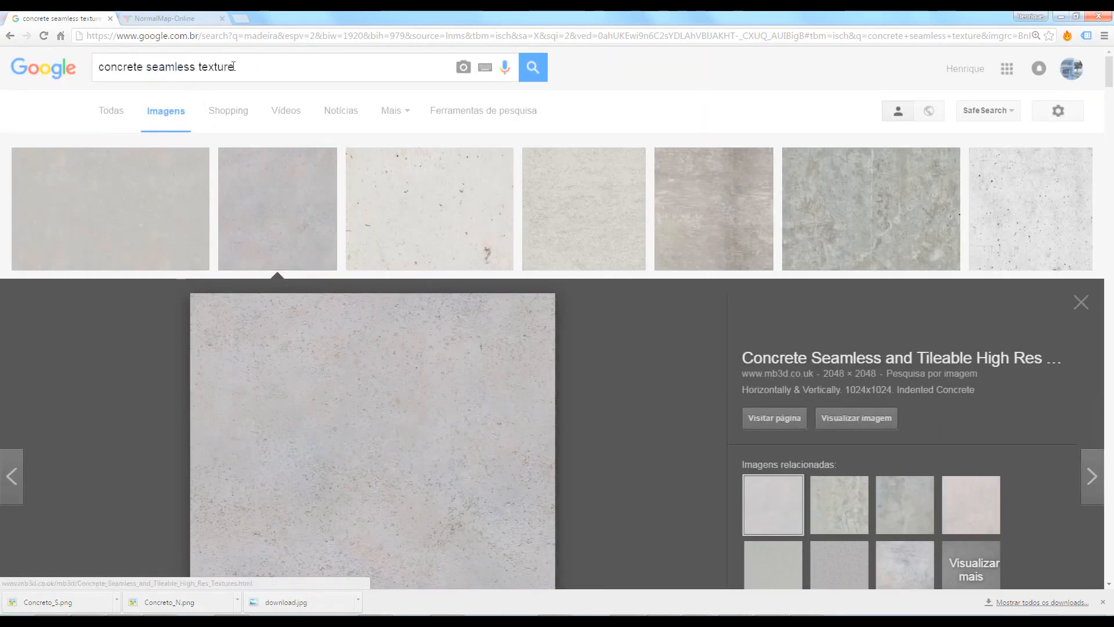
left_click_drag(233, 69, 151, 71)
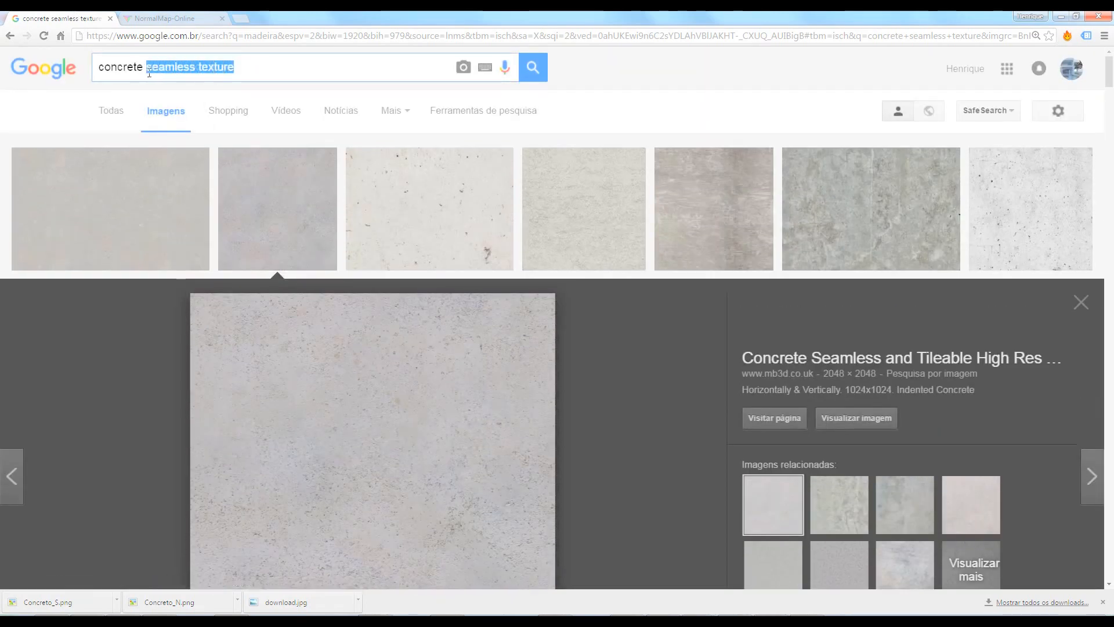
left_click(174, 19)
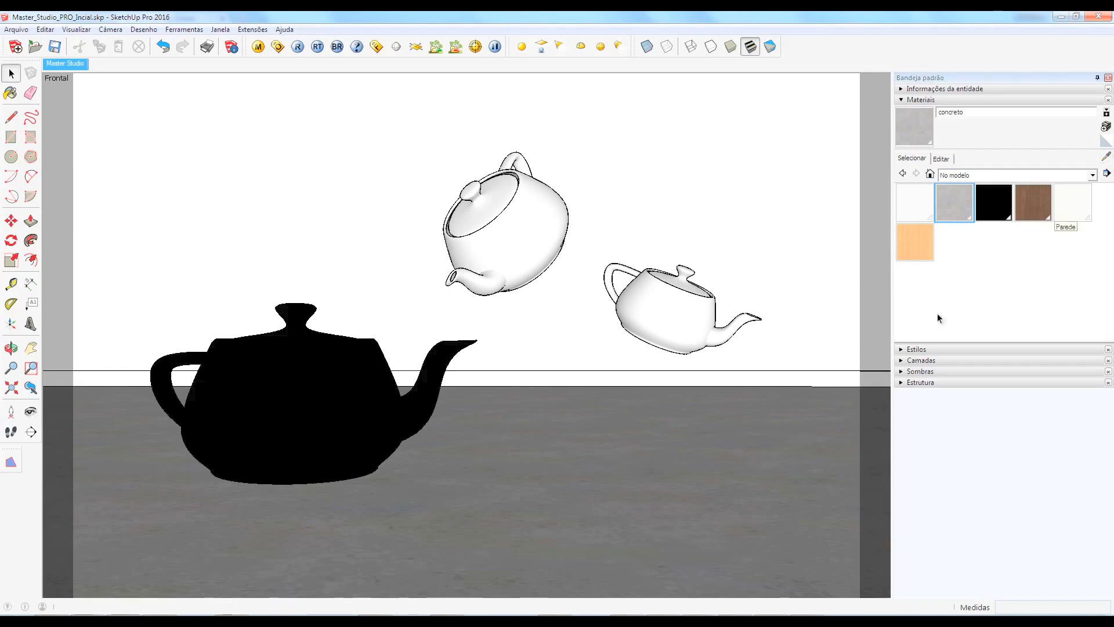
Switch to SketchUp, sample the concrete floor's material and add a VRayBRDF layer to concreto in the V-Ray material editor
left_click(658, 502)
left_click(1106, 156)
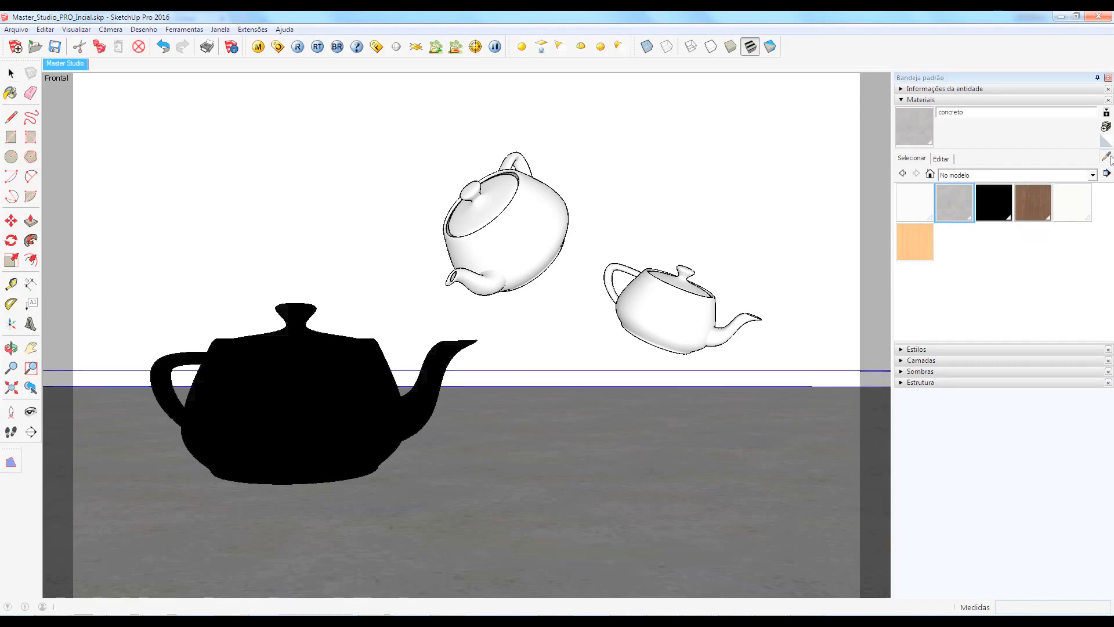
left_click(659, 447)
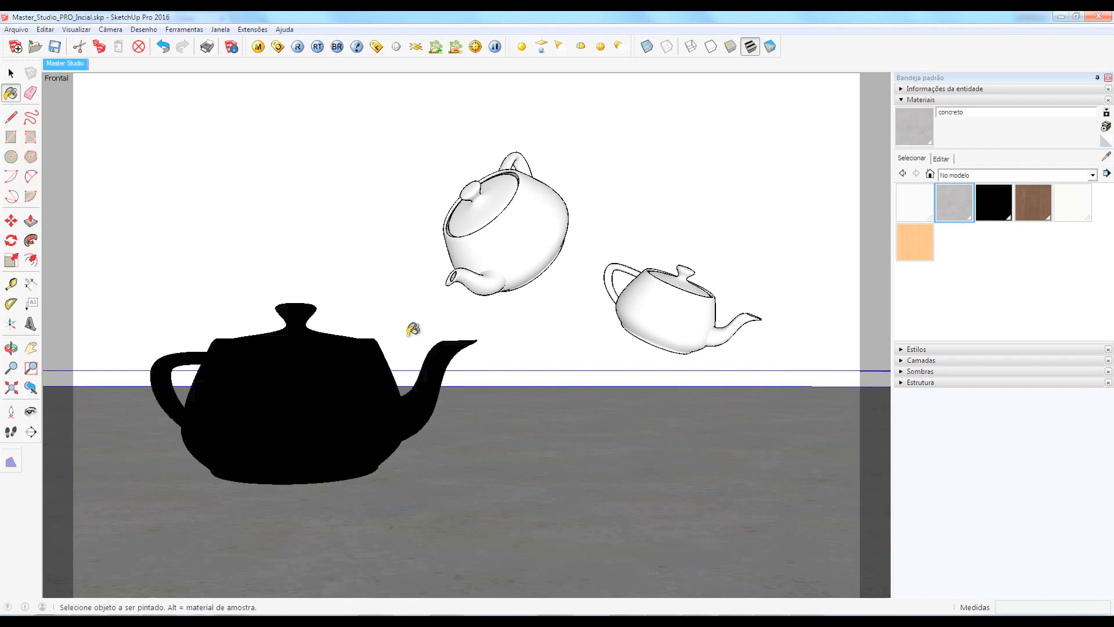
left_click(258, 47)
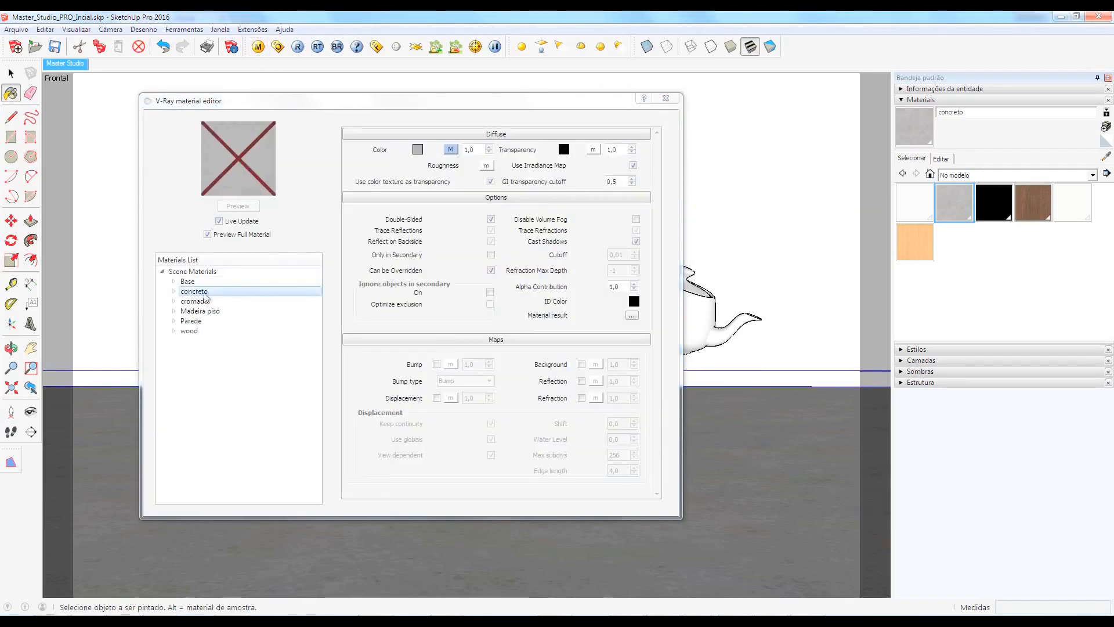
right_click(202, 296)
mouse_move(232, 301)
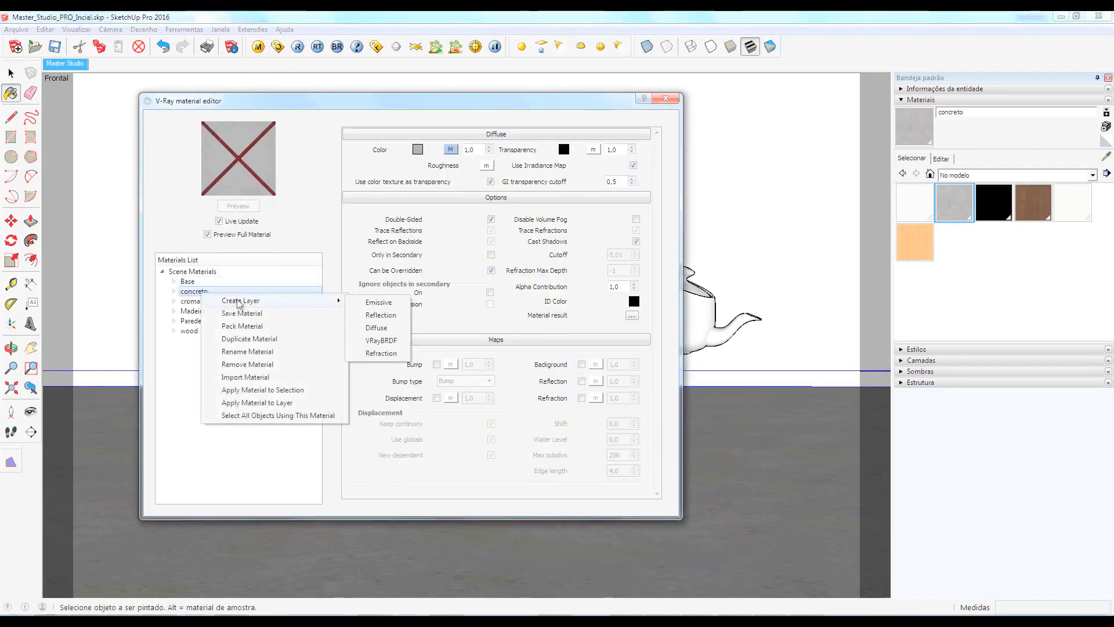
left_click(382, 340)
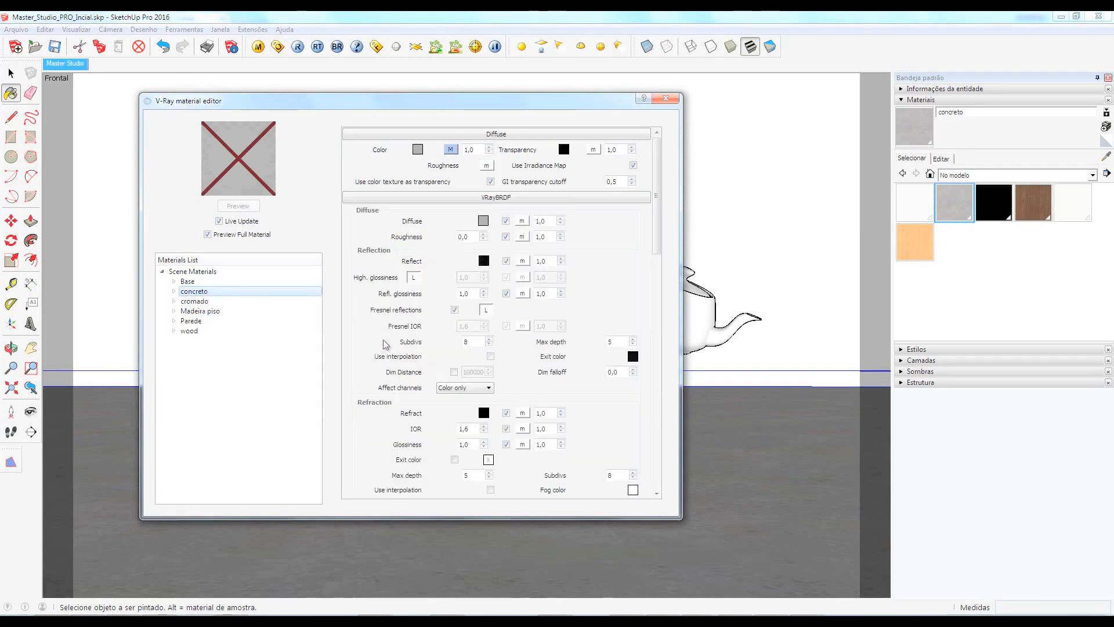
Assign download.jpg from the Downloads folder as a TexBitmap to the VRayBRDF diffuse map of concreto
left_click(521, 221)
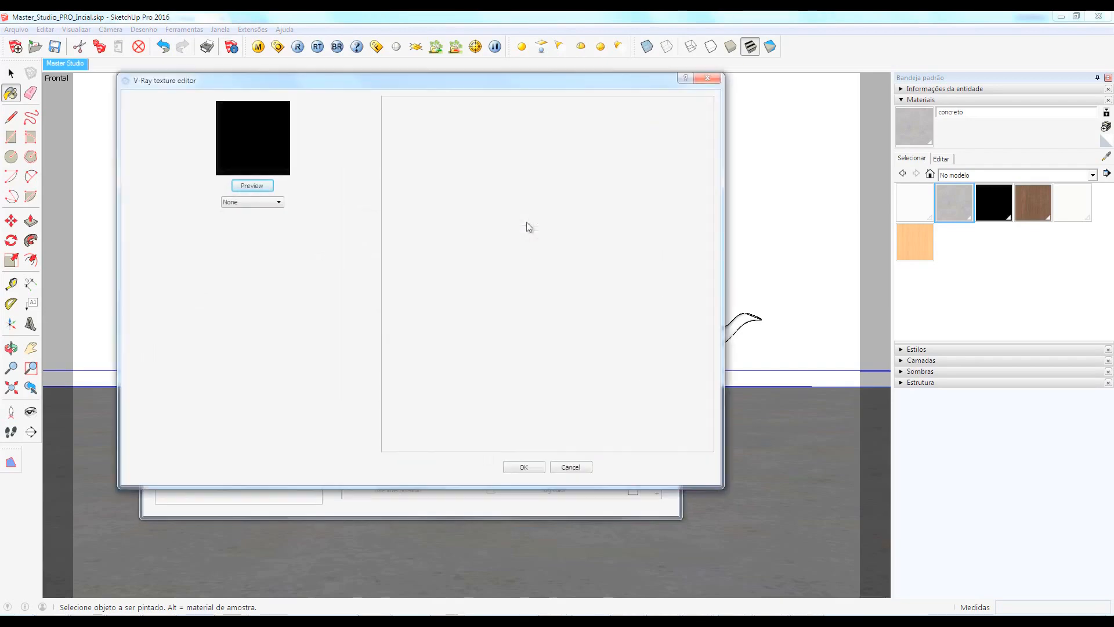
left_click(256, 202)
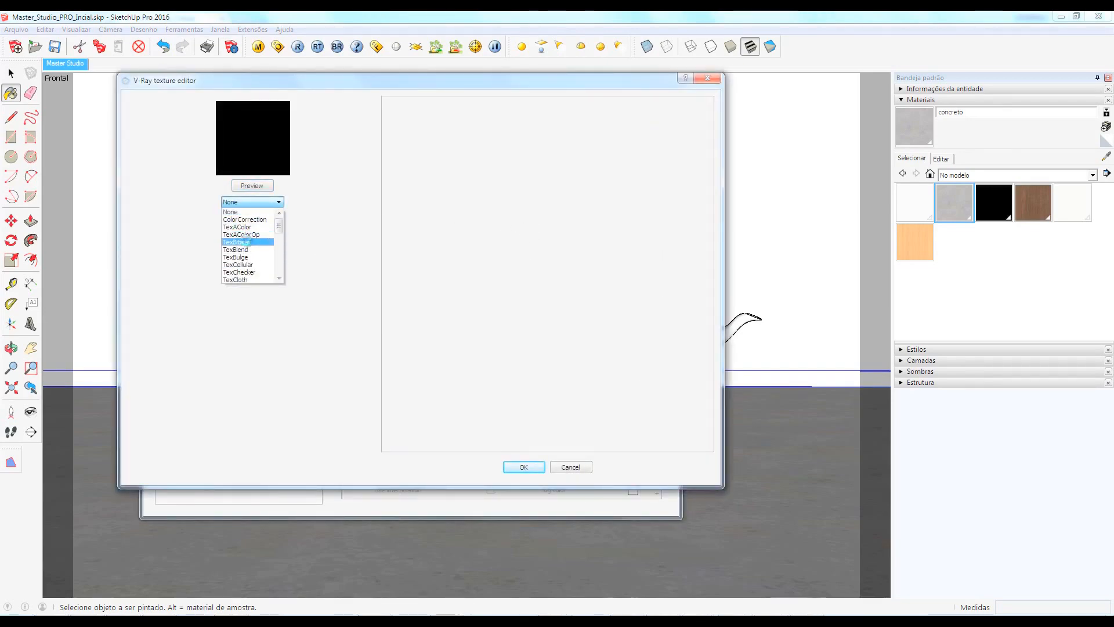
left_click(244, 242)
left_click(491, 227)
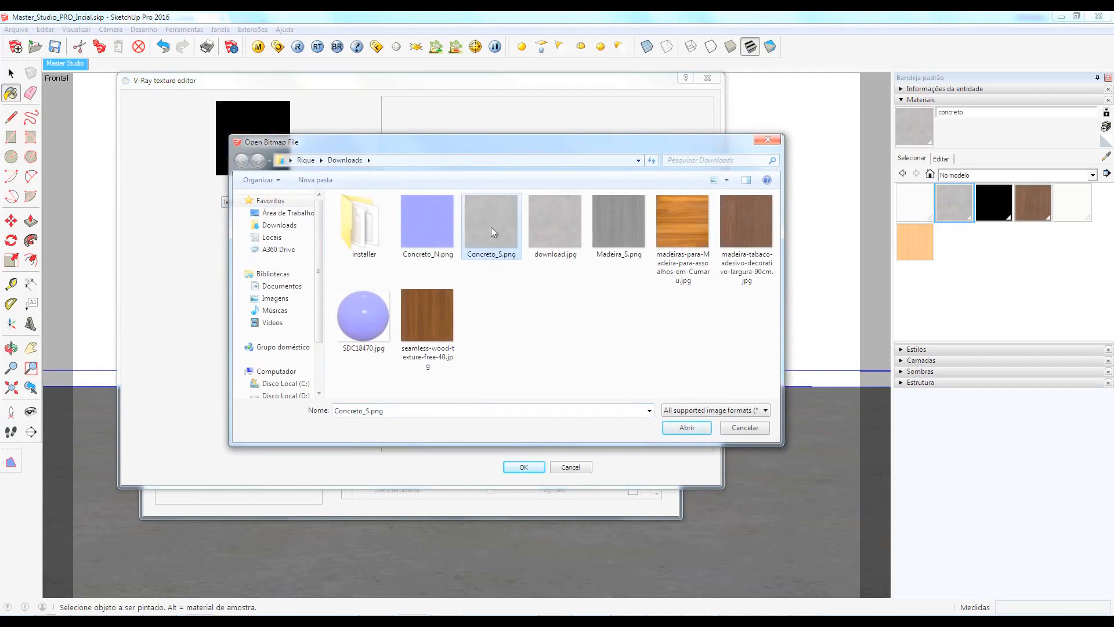
left_click(541, 225)
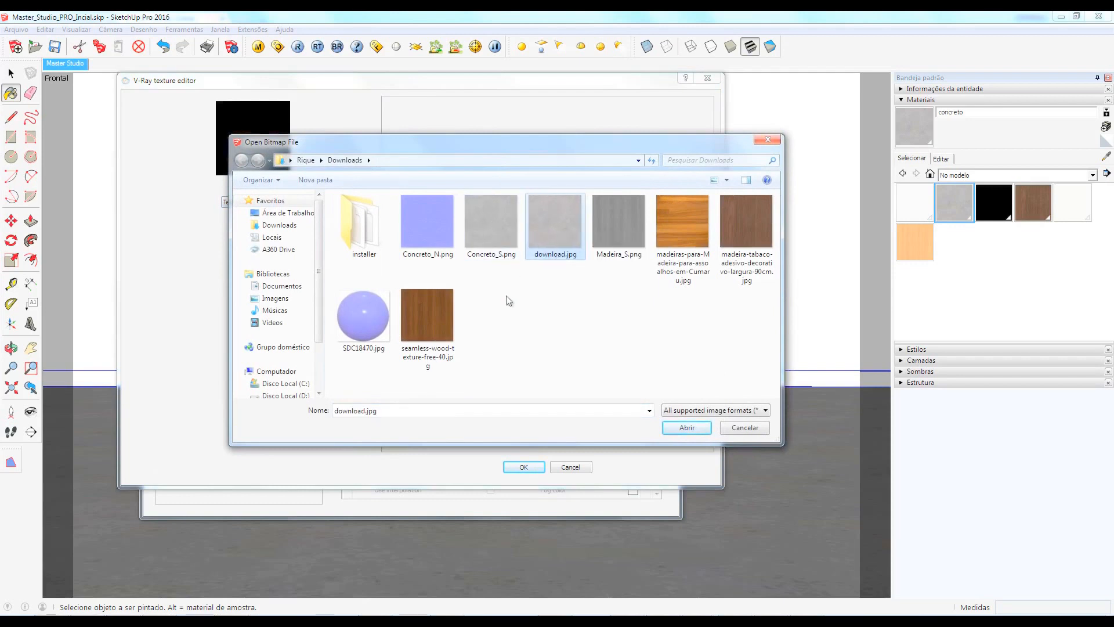
left_click(684, 429)
left_click(524, 468)
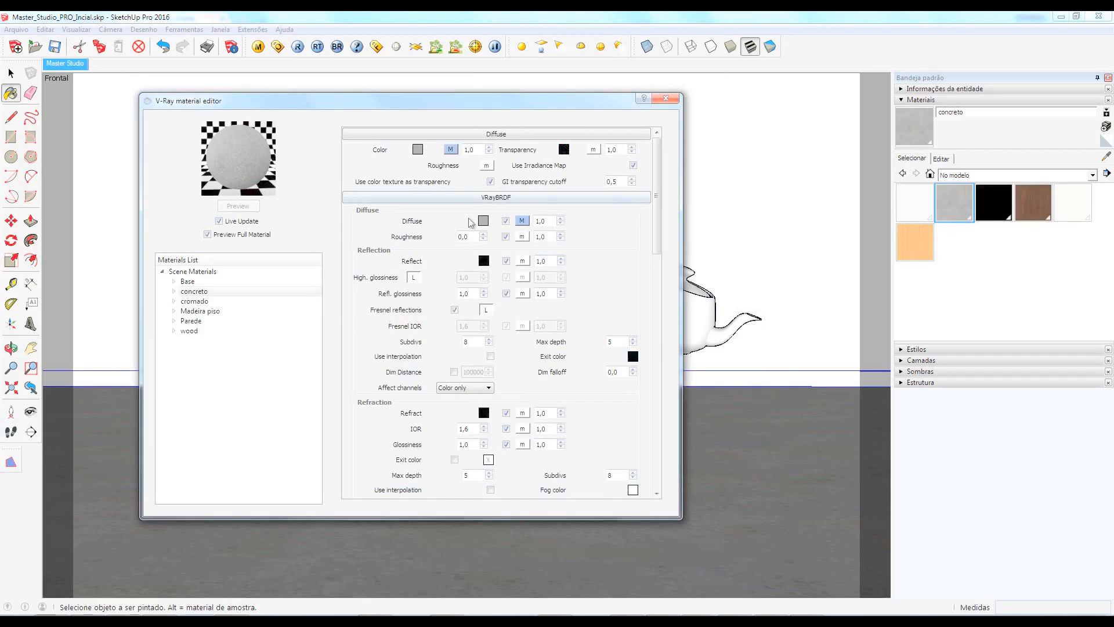
Remove the original Diffuse layer from the concreto material, keeping only its VRayBRDF layer
left_click(174, 291)
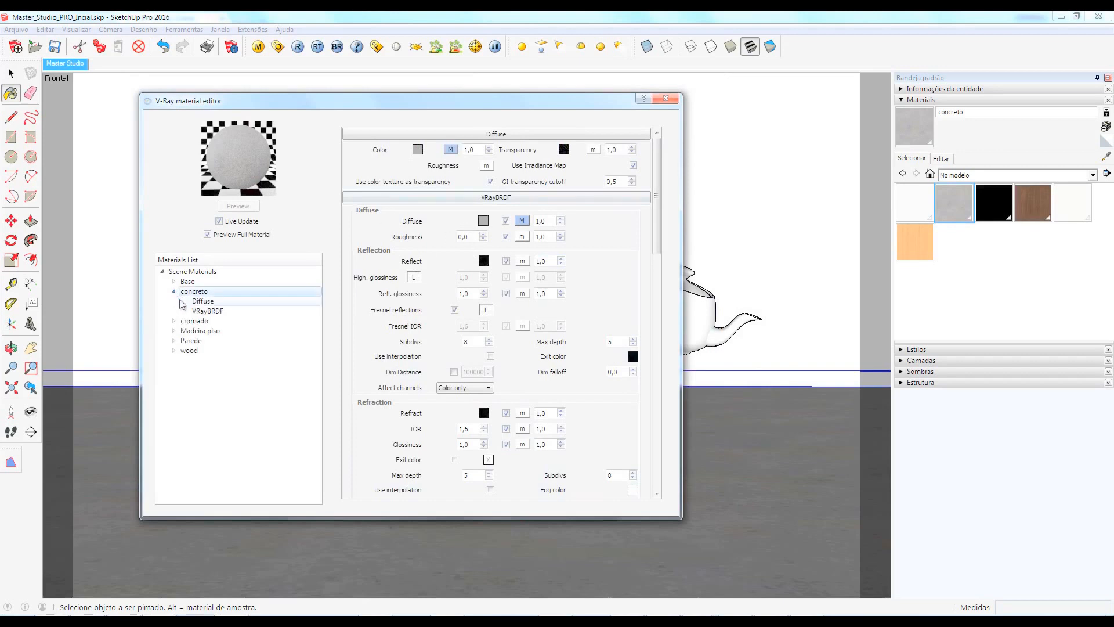
left_click(198, 302)
right_click(198, 302)
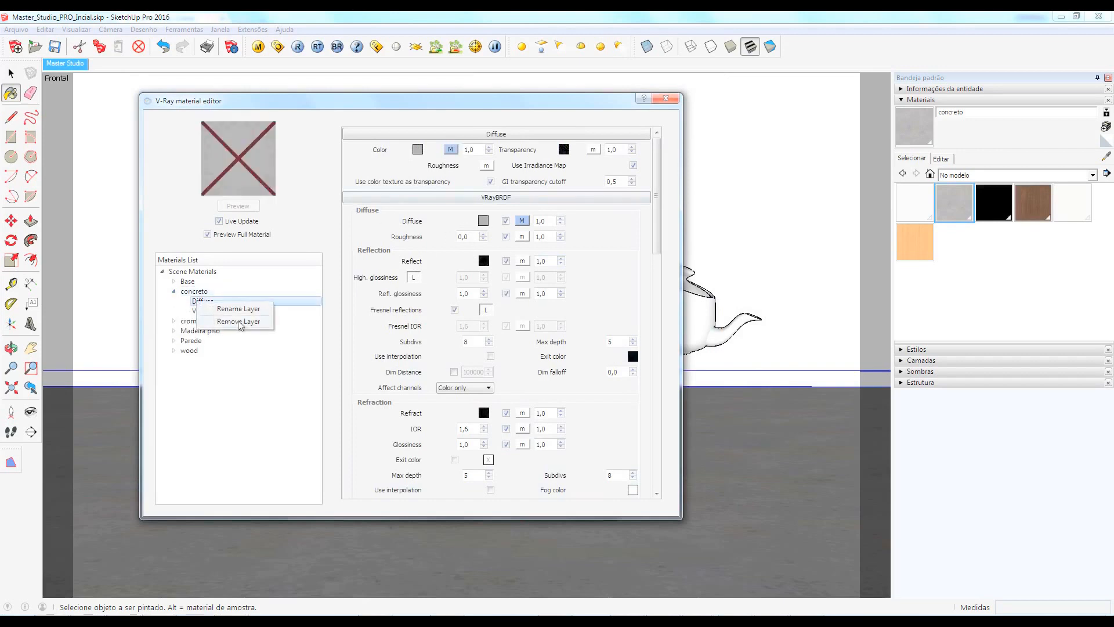
left_click(238, 323)
left_click(591, 328)
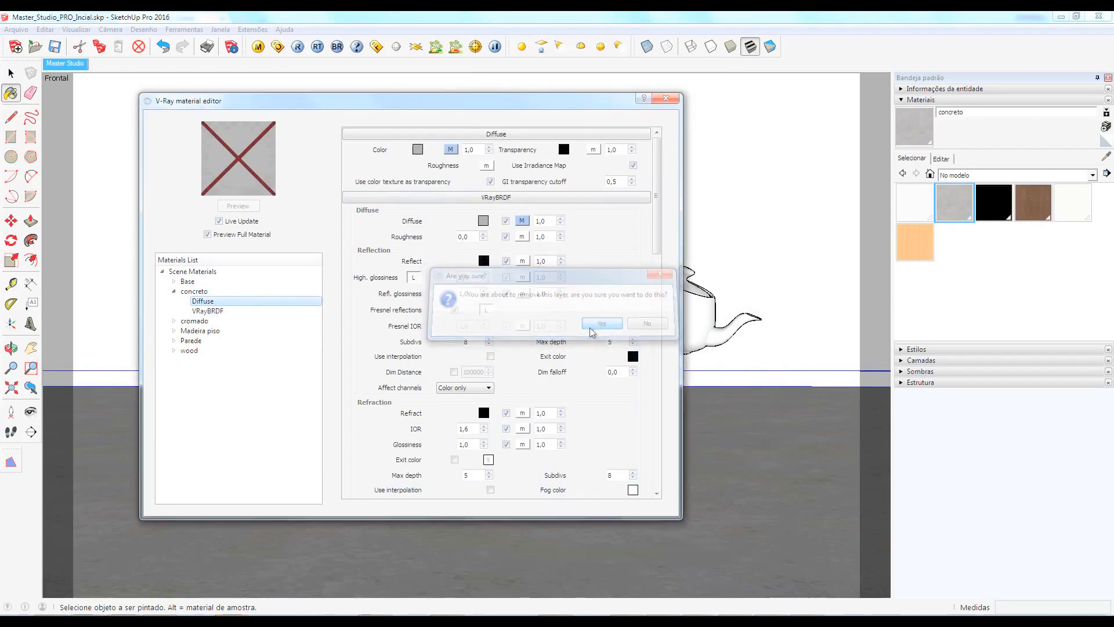
left_click(174, 292)
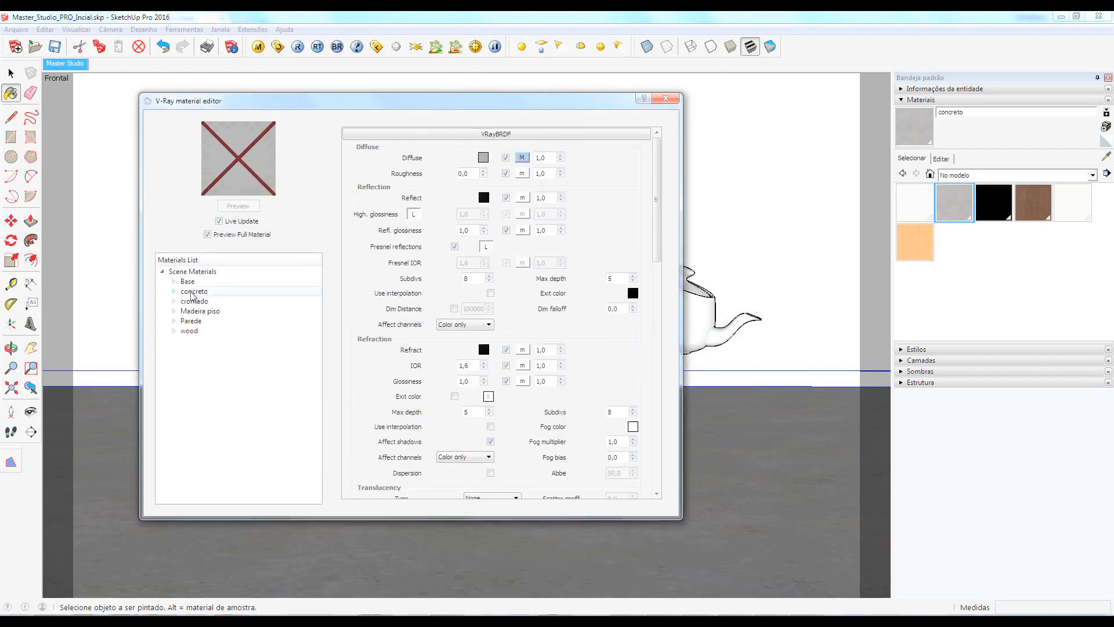
left_click(192, 293)
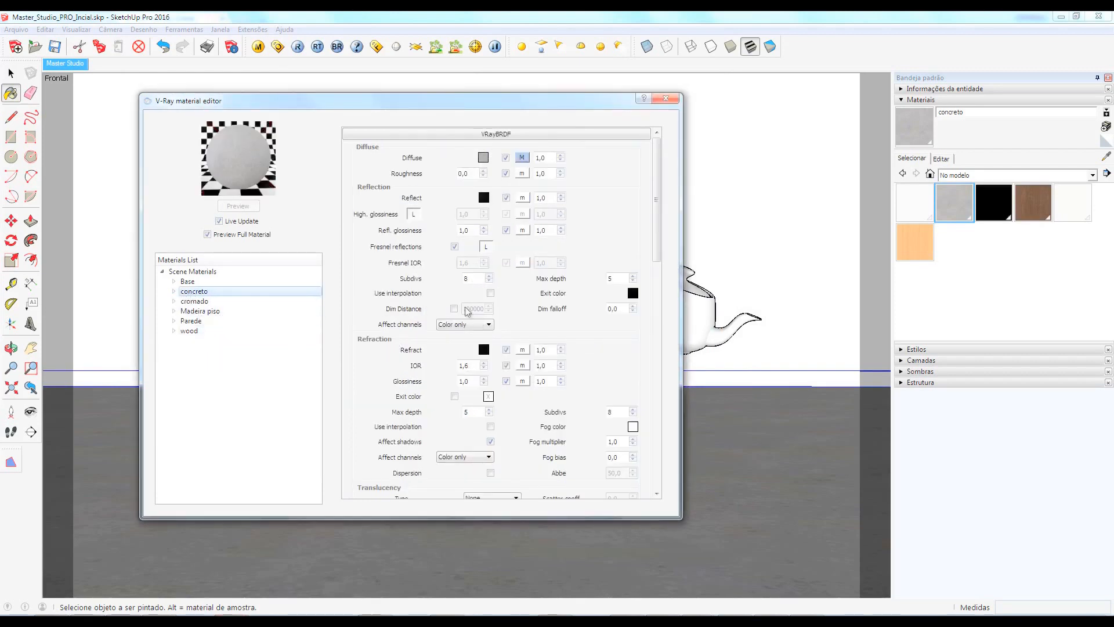
Assign Concreto_S.png from the Downloads folder as a TexBitmap to the Reflect map of concreto
left_click(525, 200)
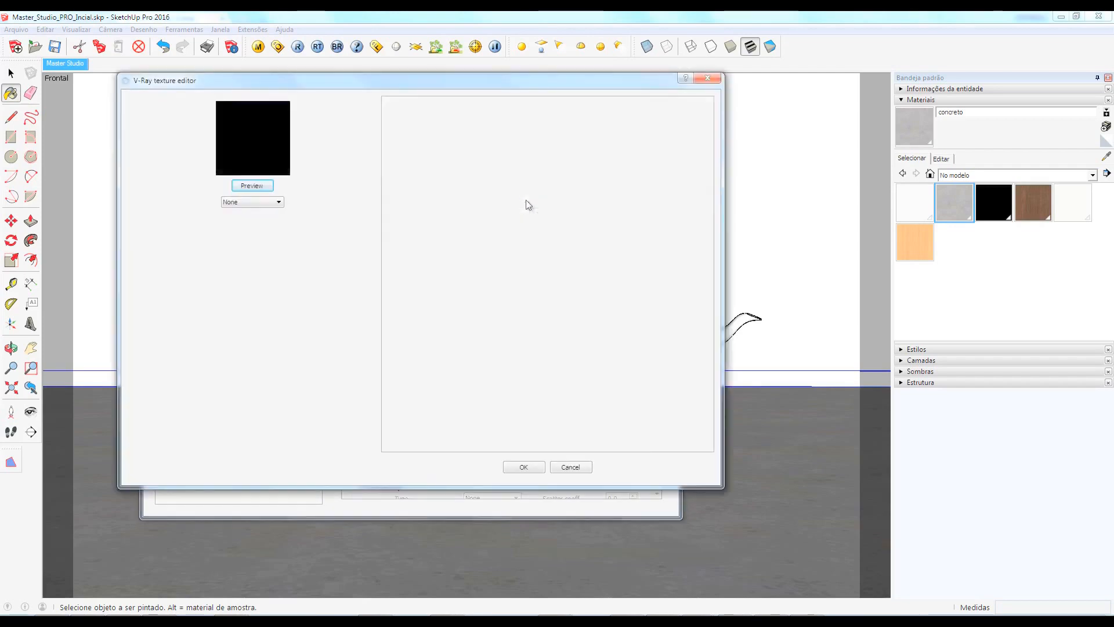
left_click(267, 207)
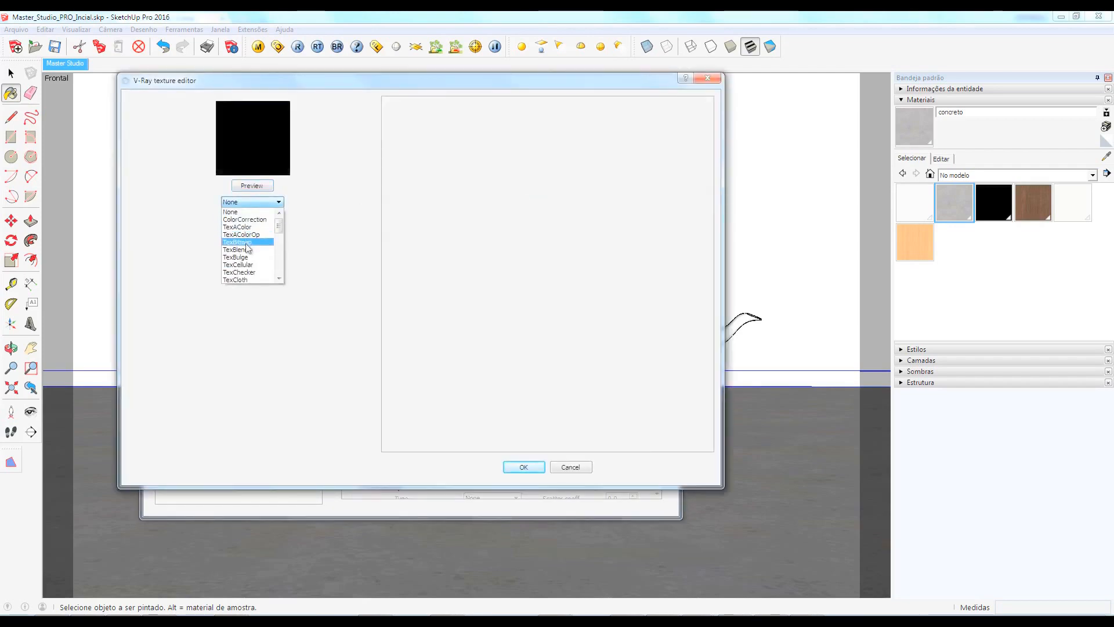
left_click(243, 246)
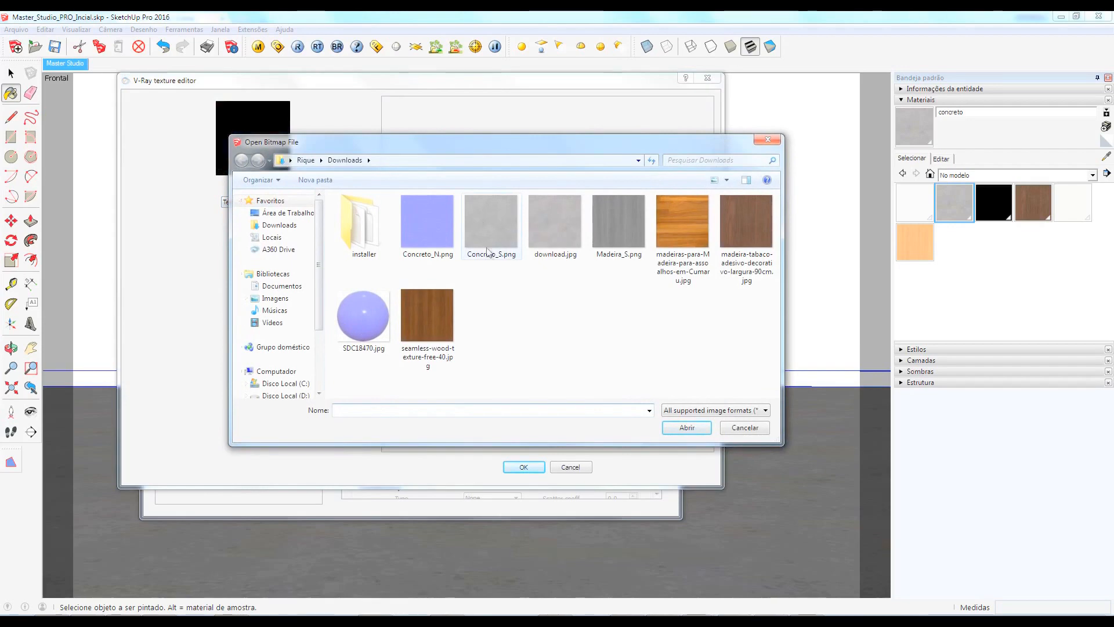
left_click(484, 228)
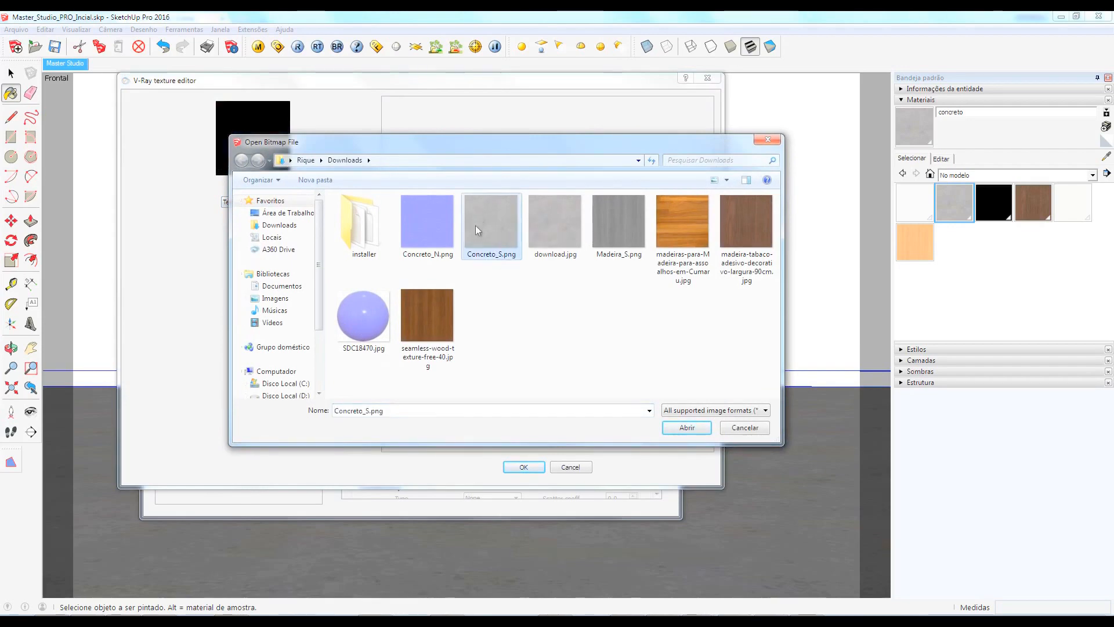
left_click(687, 430)
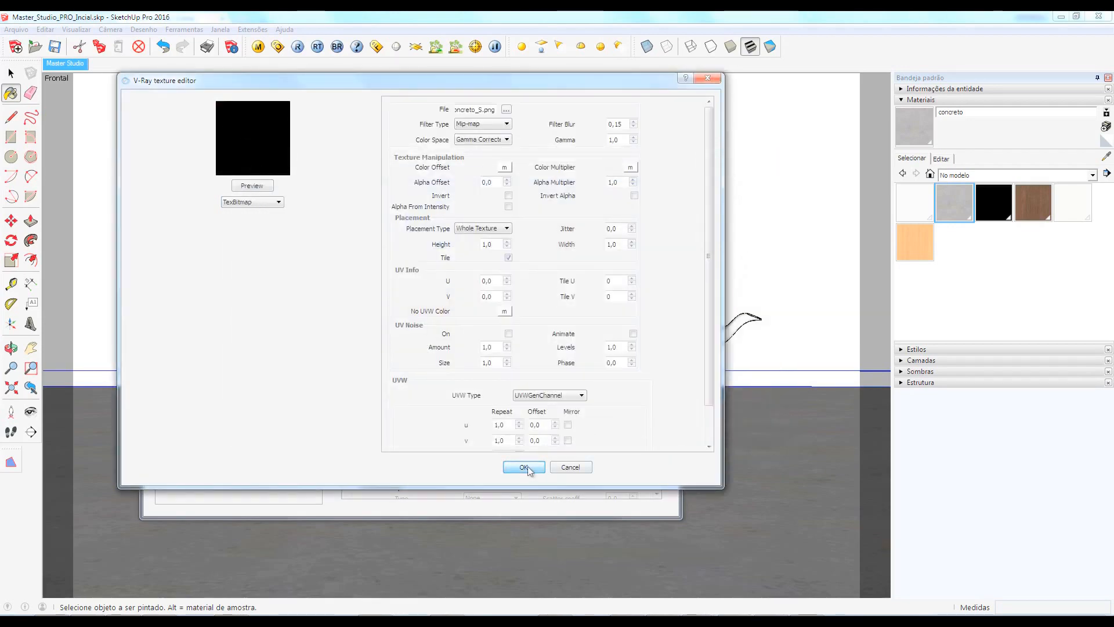
left_click(525, 467)
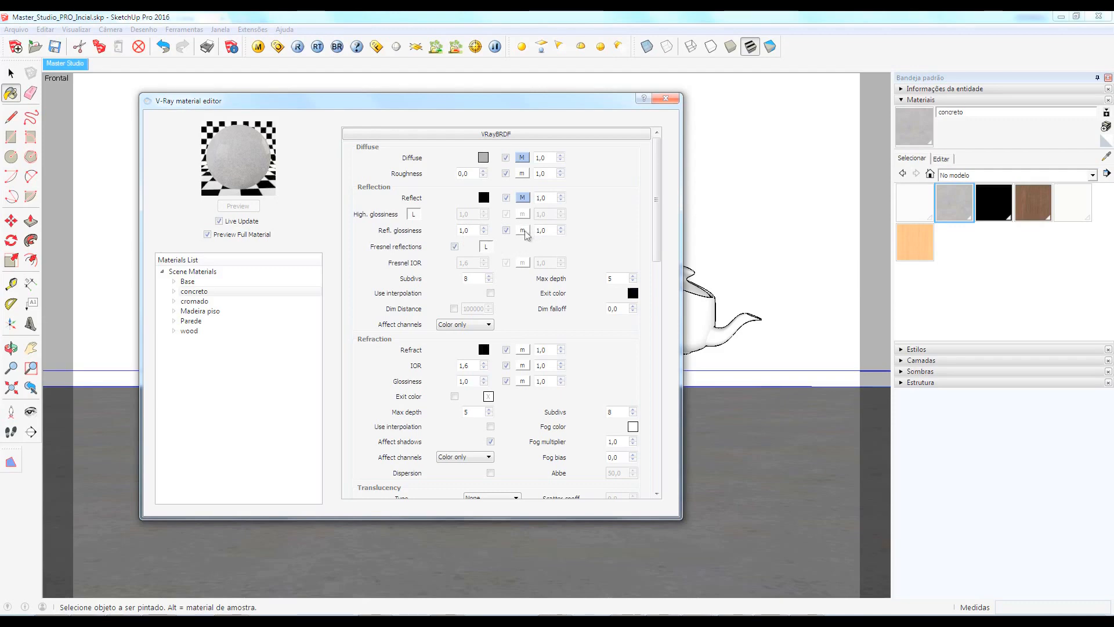
Load Concreto_S.png as a TexBitmap into the reflection glossiness map of concreto
left_click(486, 246)
left_click(277, 203)
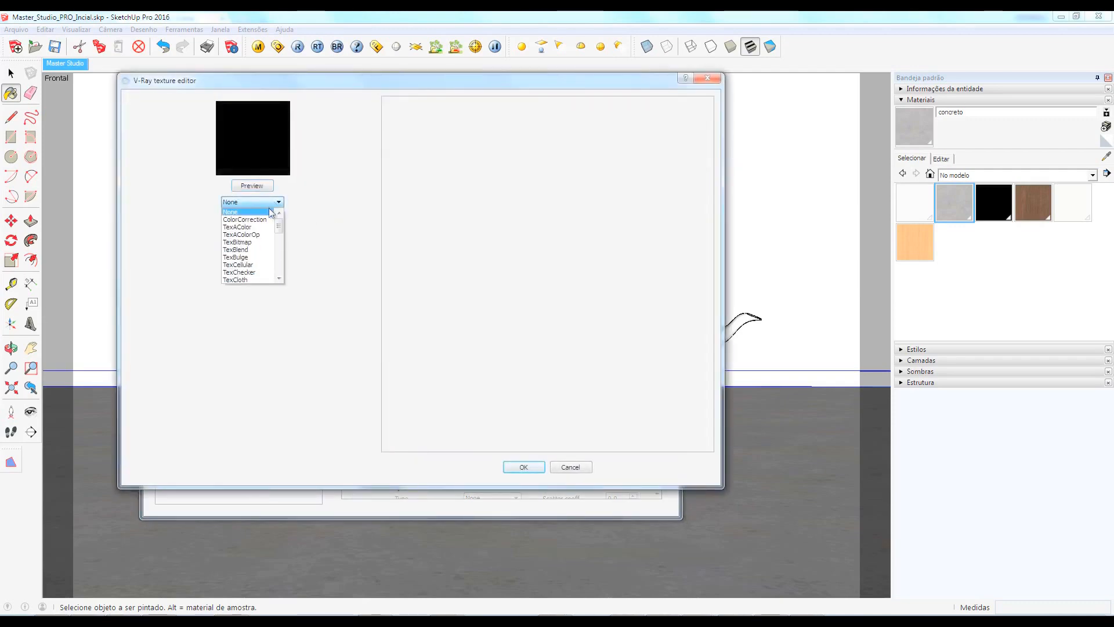
left_click(256, 242)
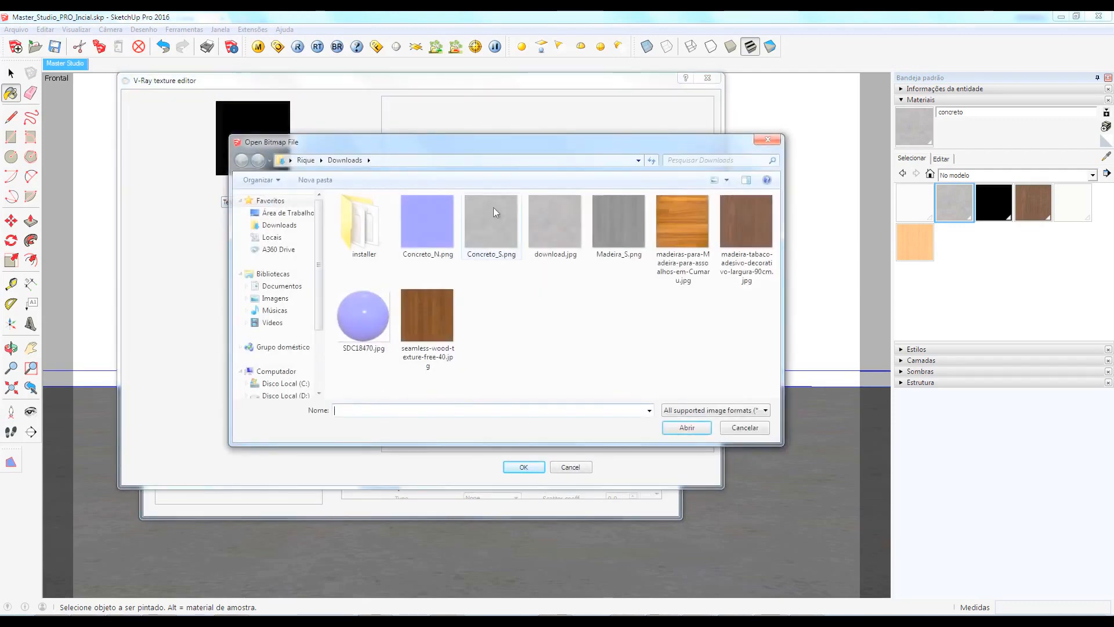
left_click(503, 225)
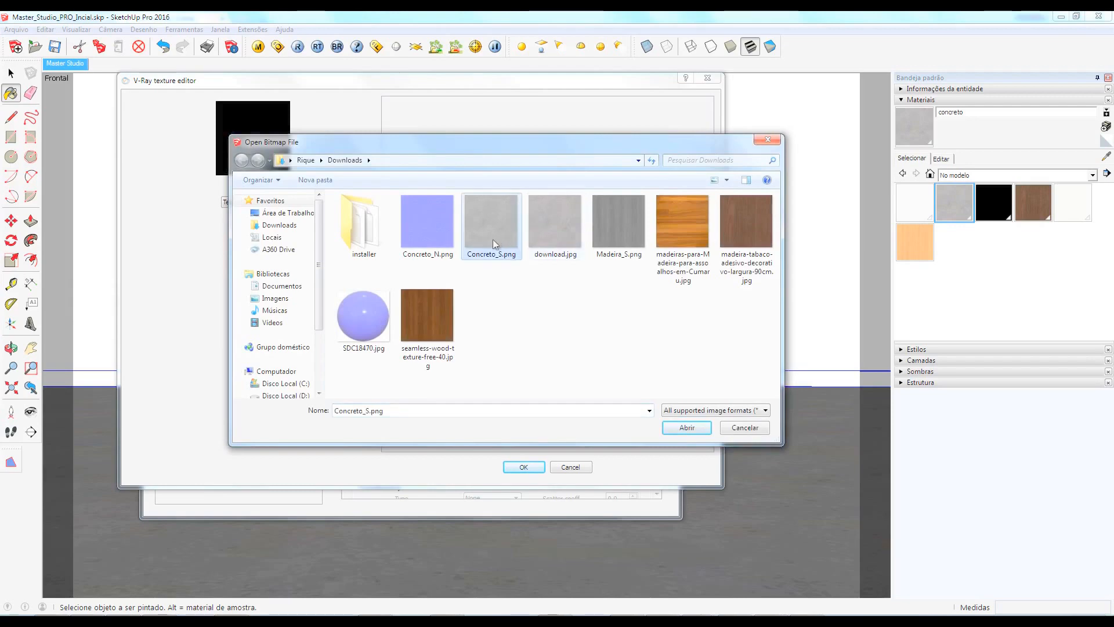
left_click(686, 427)
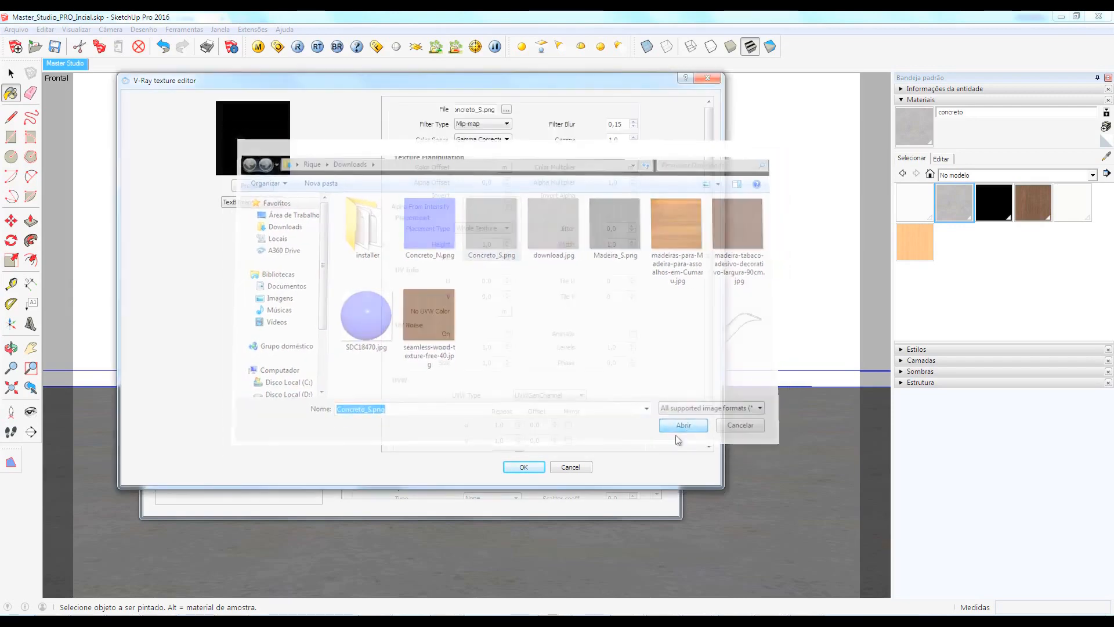
left_click(523, 467)
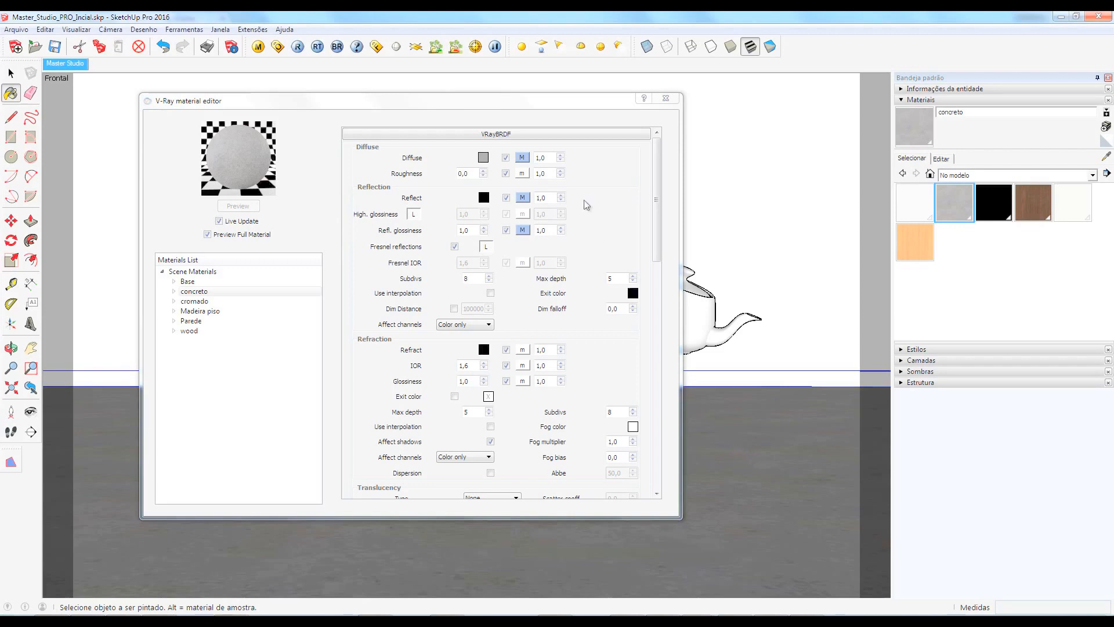
Enable the Bump map of concreto and assign Concreto_N.png from the Downloads folder to it as a TexBitmap
left_click(567, 136)
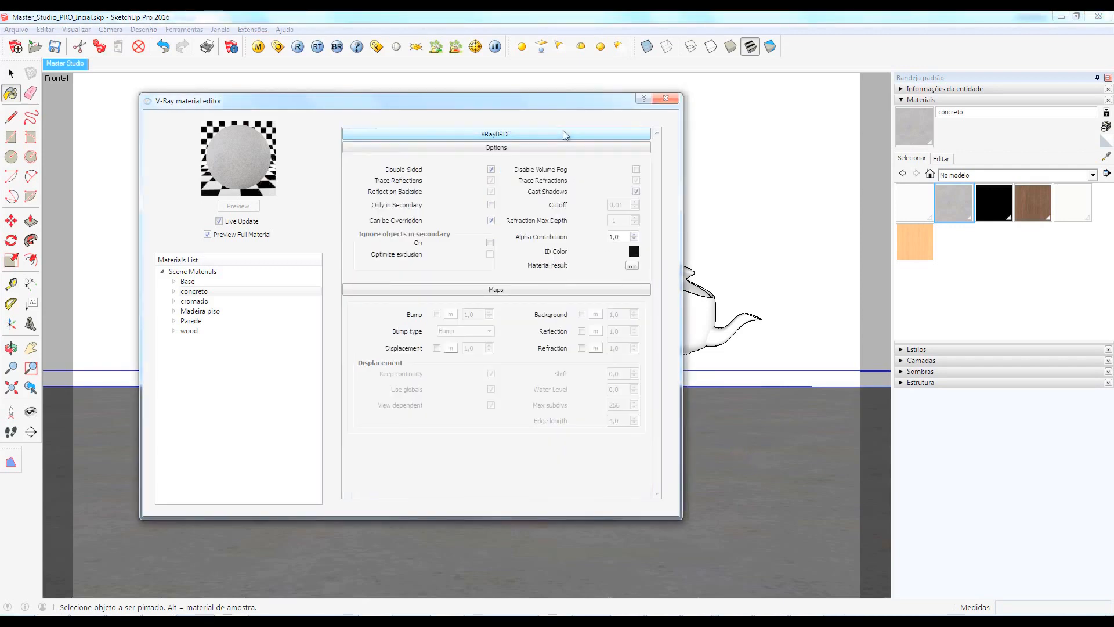
left_click(539, 147)
left_click(436, 186)
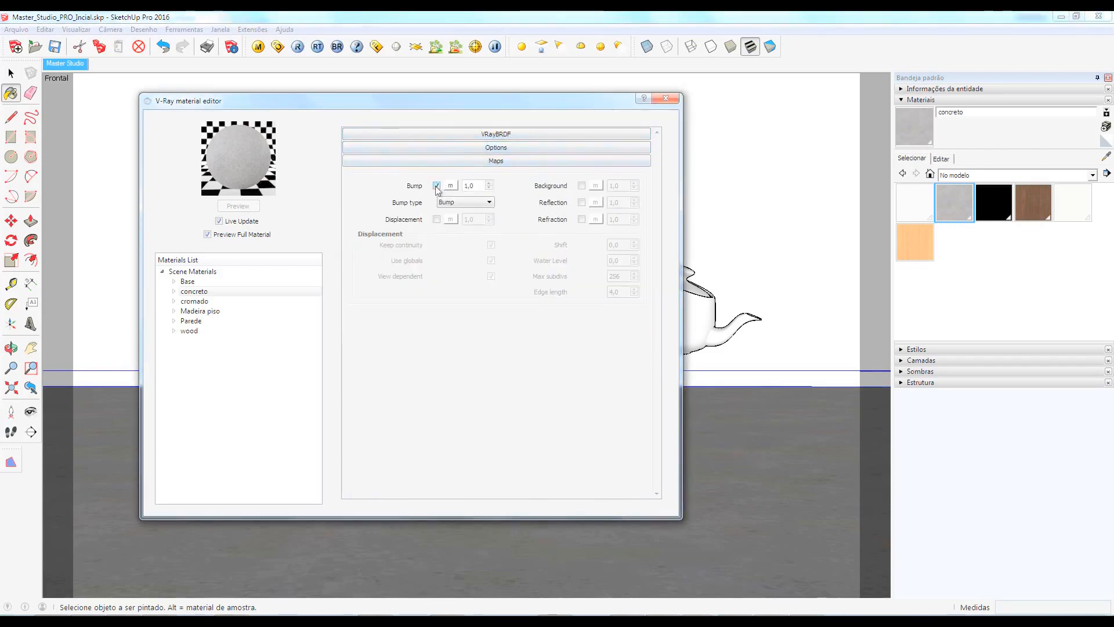
left_click(451, 187)
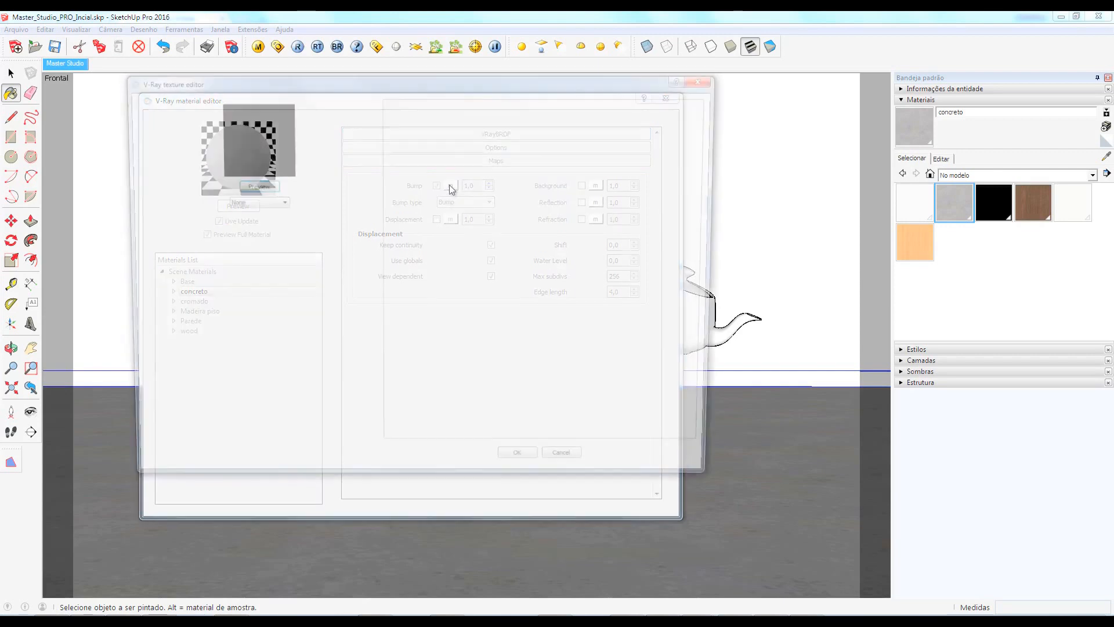
left_click(260, 201)
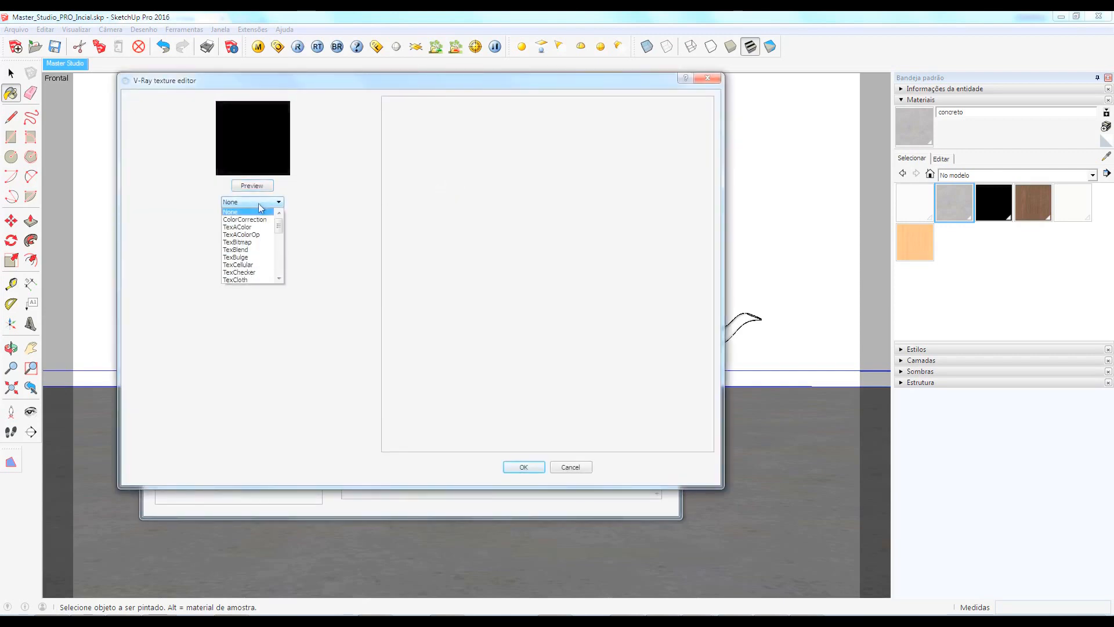
left_click(243, 242)
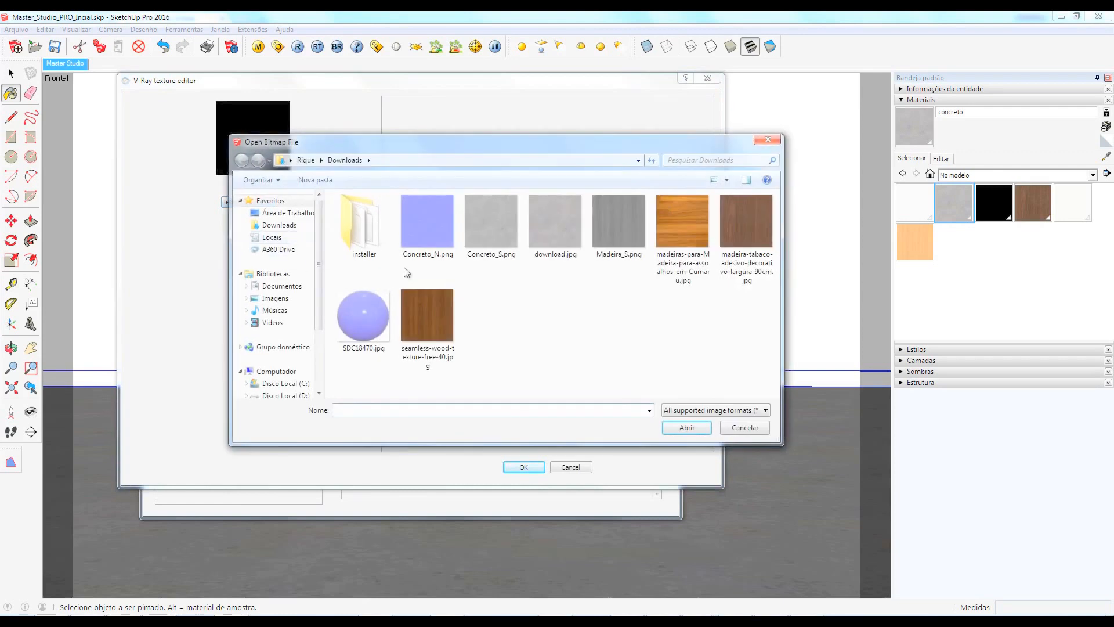
left_click(426, 224)
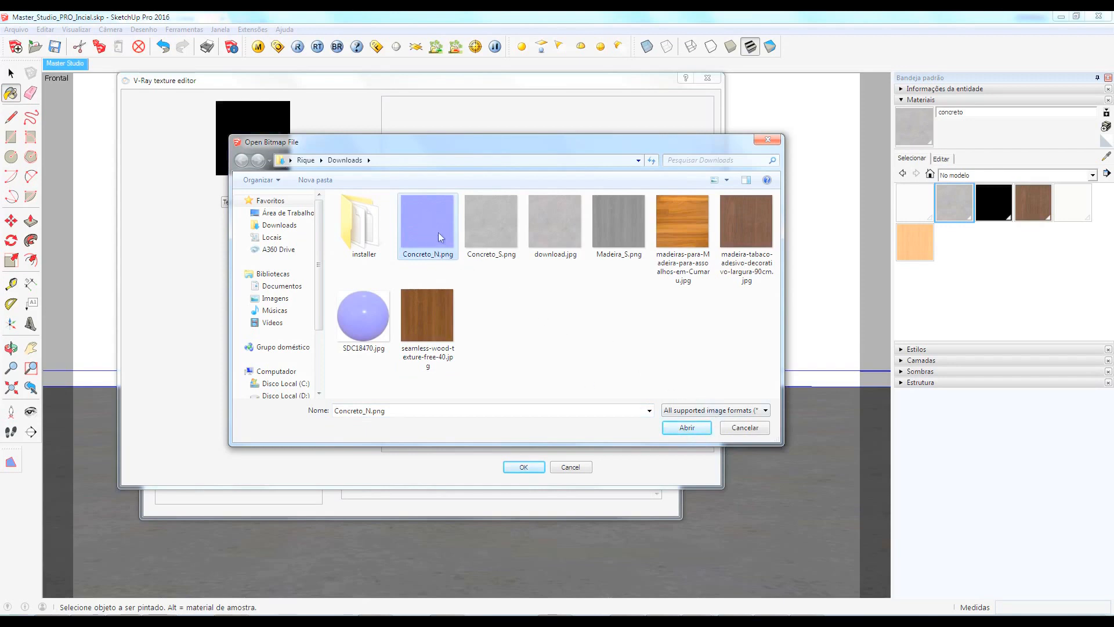
left_click(685, 429)
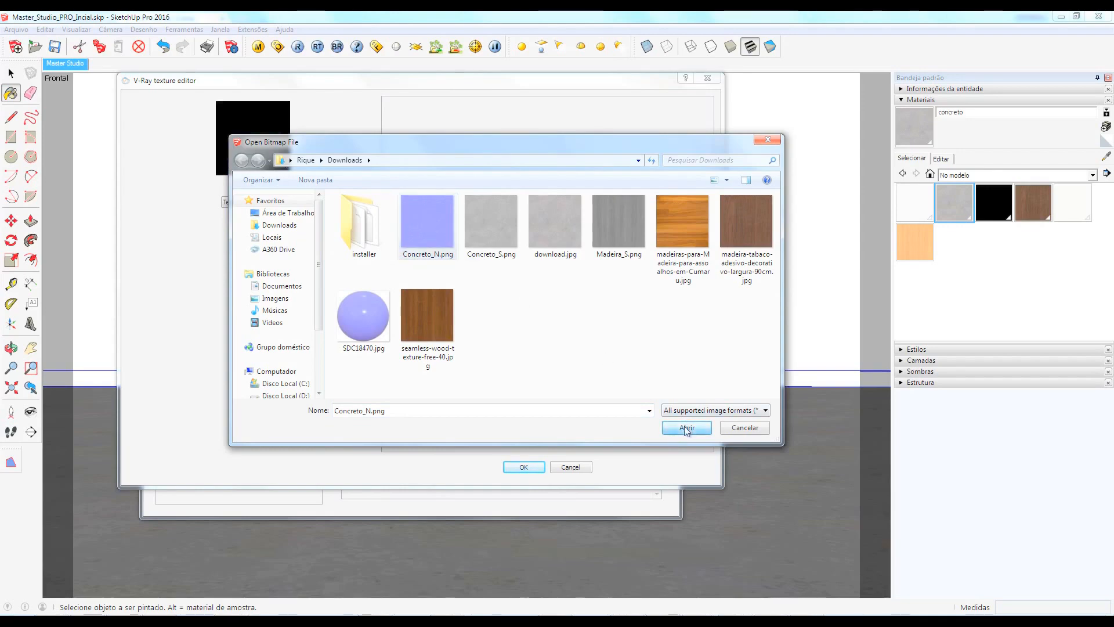
left_click(524, 467)
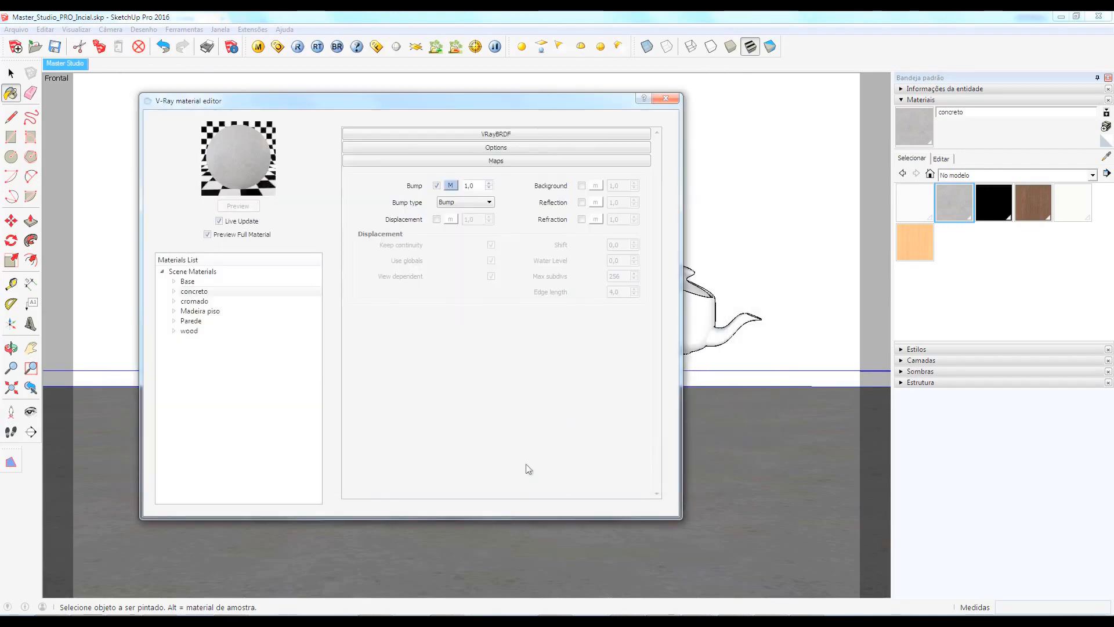
Set the bump amount of concreto to 0,01 and render the scene with V-Ray
double_click(470, 185)
type(",01")
left_click(516, 202)
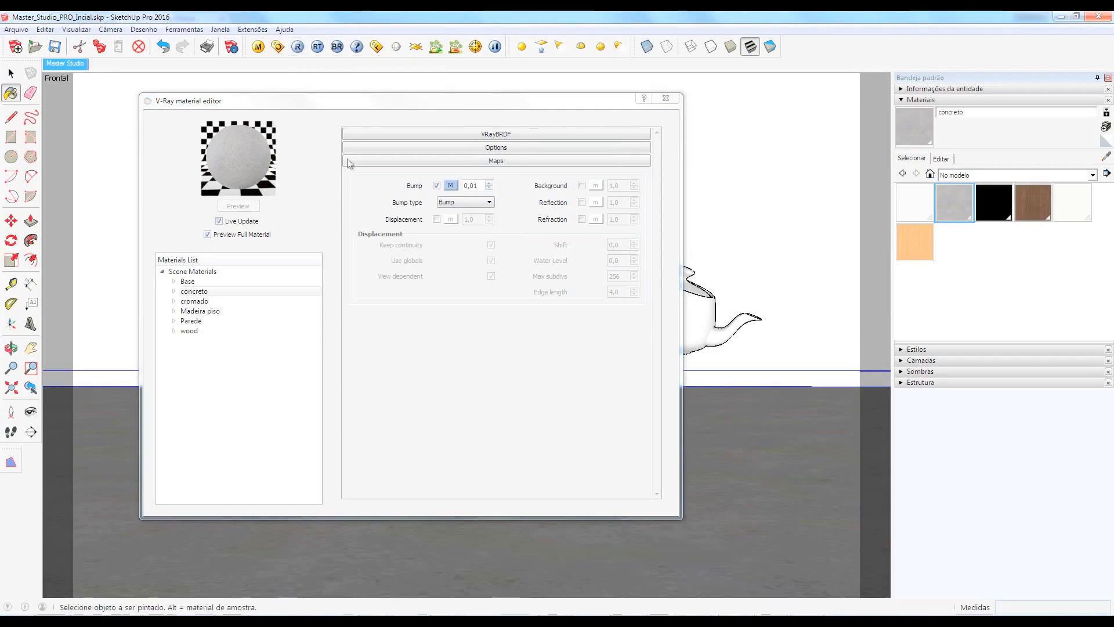
left_click(297, 46)
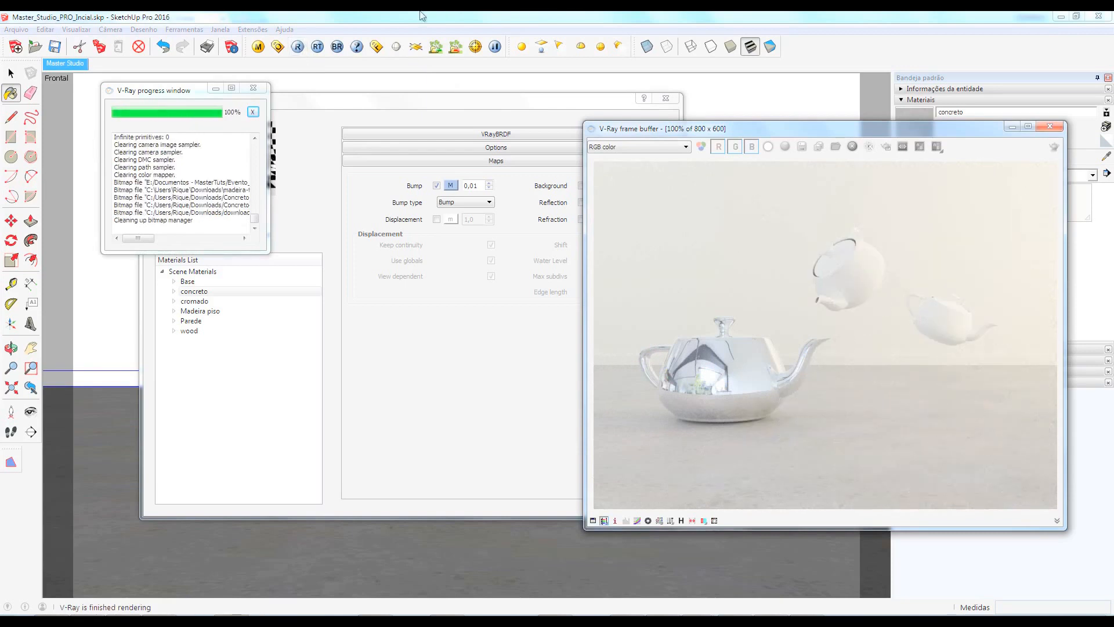